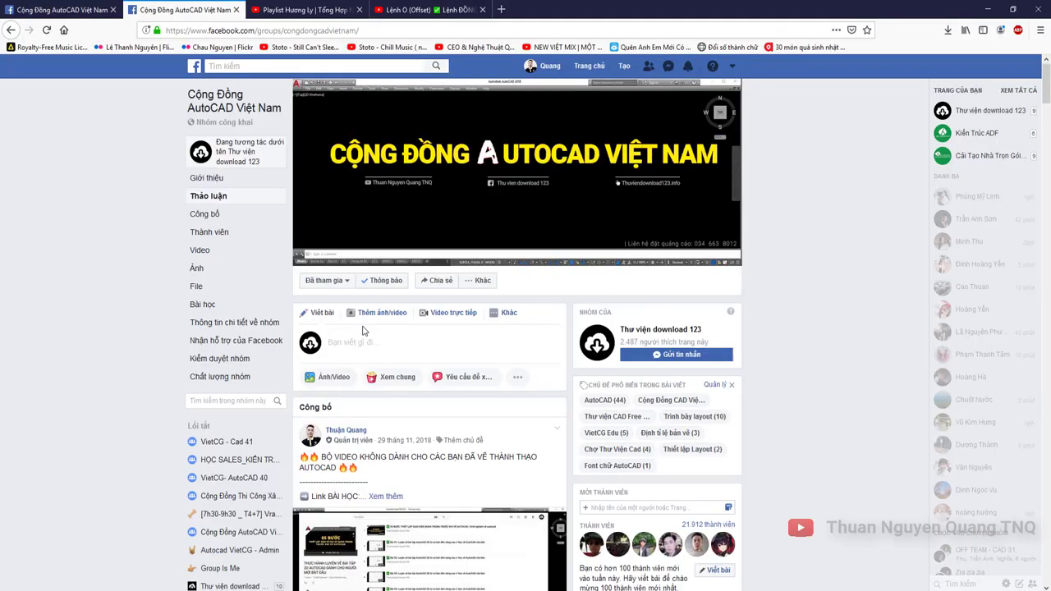
# Switch to the Facebook group tab holding the mechanical plate drawing post.
pyautogui.scroll(-3, 364, 331)
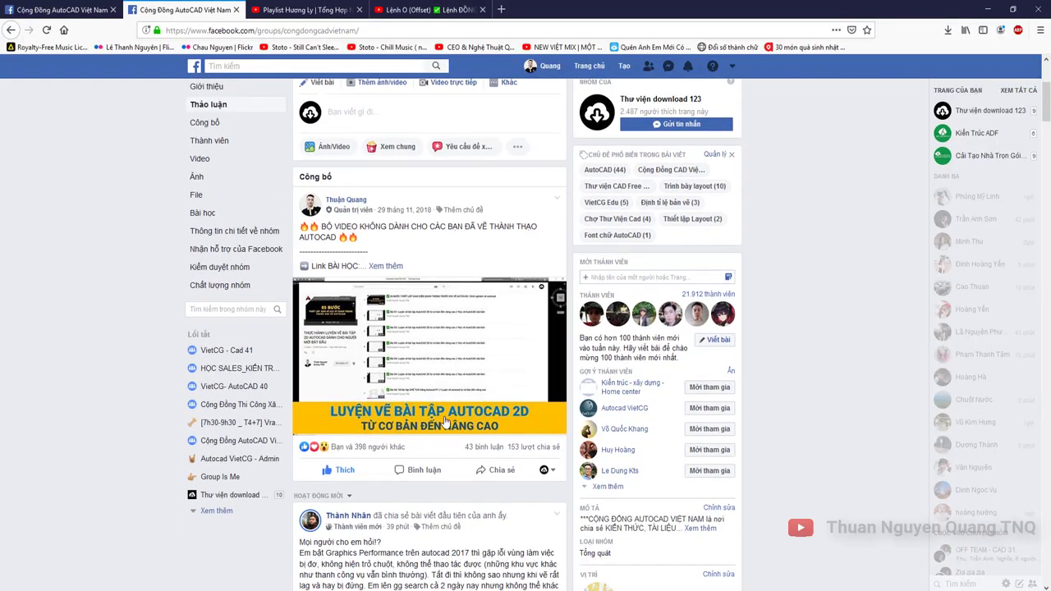
pyautogui.scroll(-3, 386, 353)
pyautogui.scroll(-2, 411, 378)
pyautogui.scroll(4, 444, 420)
pyautogui.scroll(3, 444, 421)
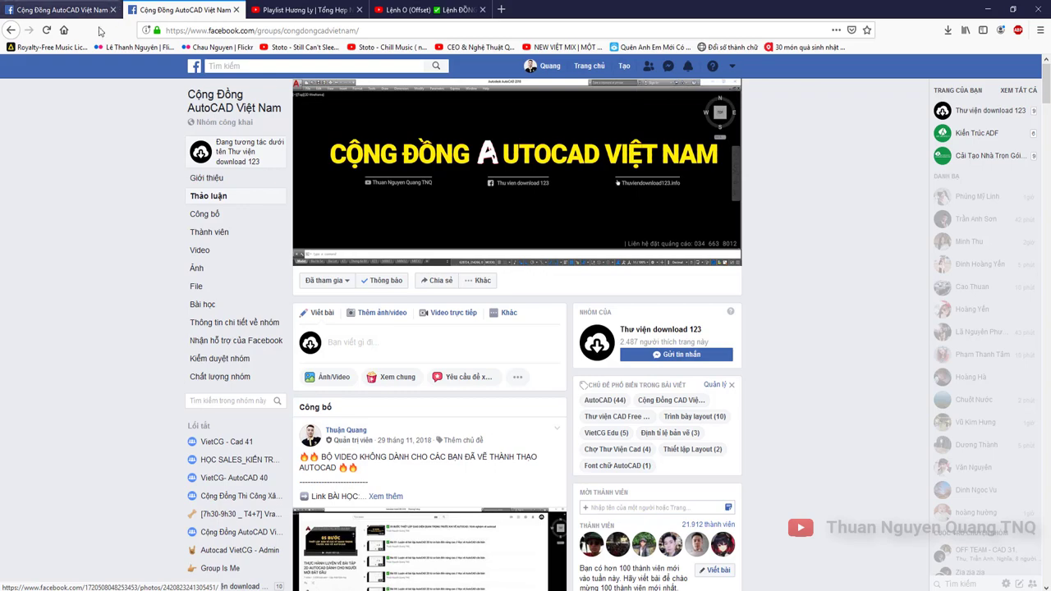
pyautogui.scroll(-4, 358, 333)
pyautogui.scroll(-2, 366, 344)
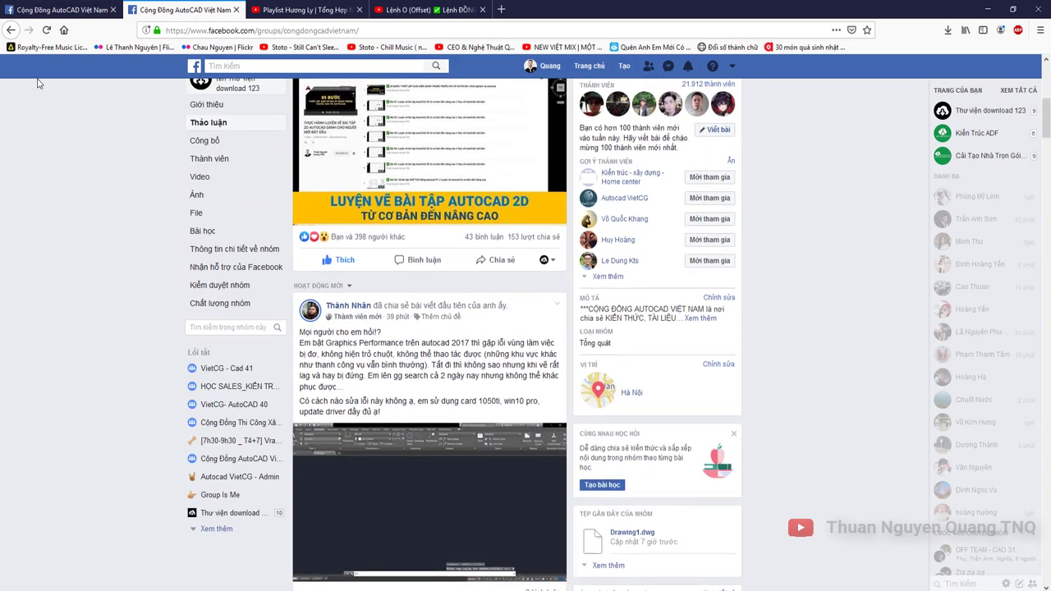
pyautogui.click(66, 10)
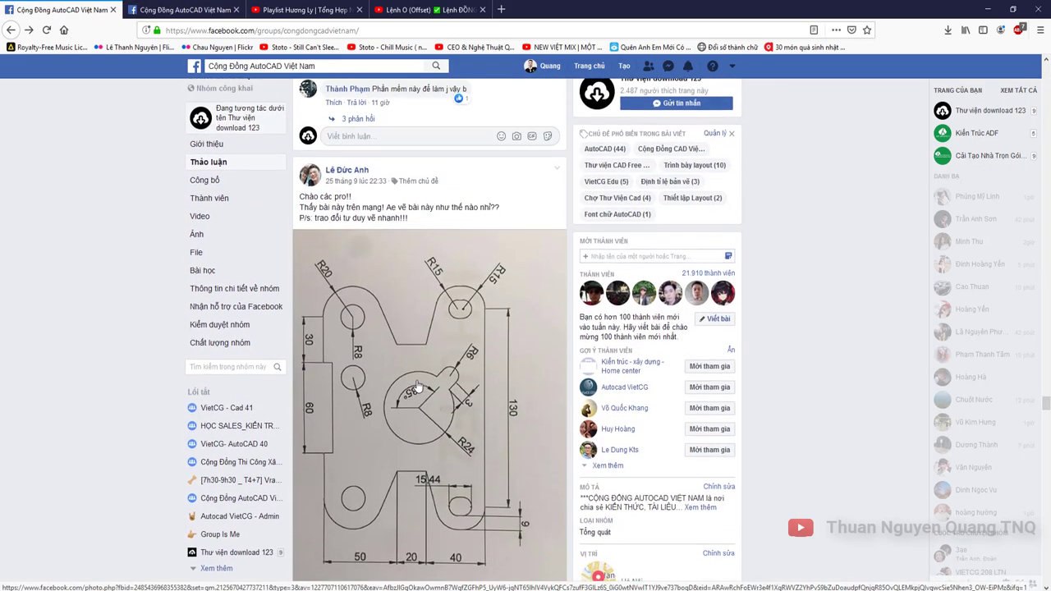
# Scroll through the drawing post's comments and back up to its like bar.
pyautogui.scroll(1, 345, 271)
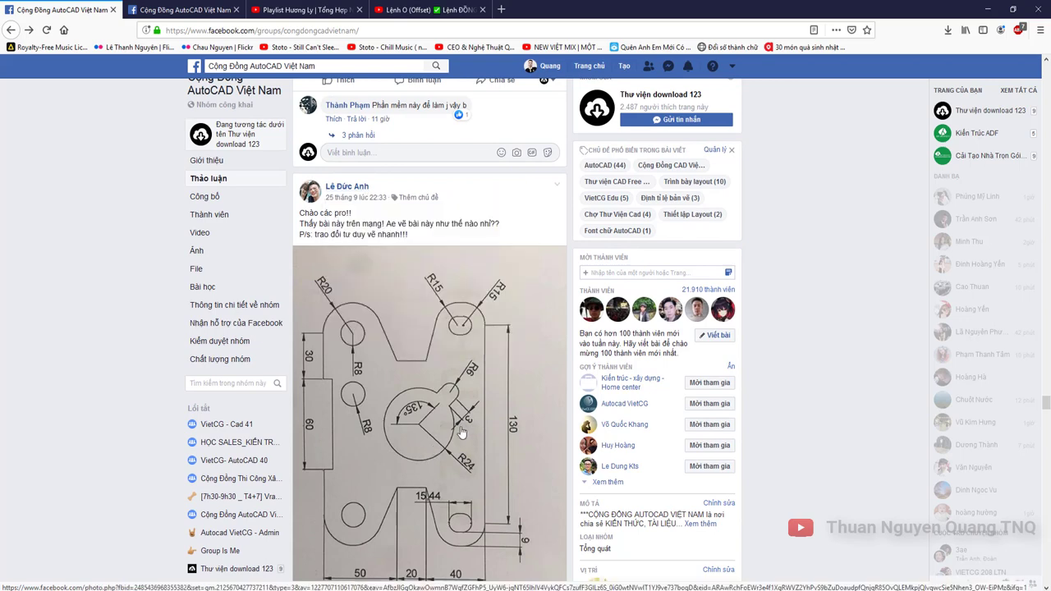
pyautogui.scroll(-3, 447, 414)
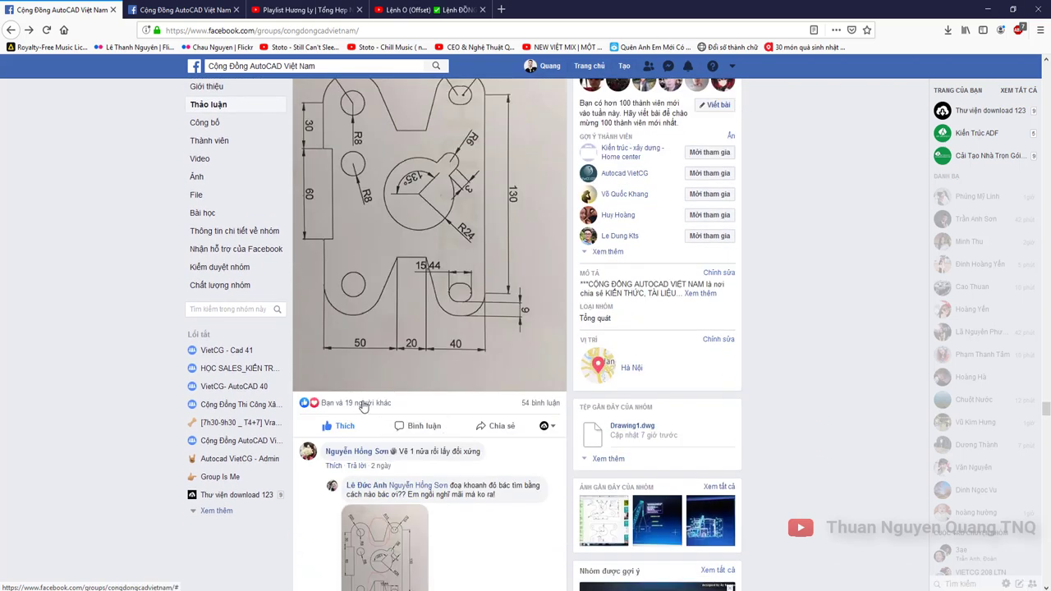
pyautogui.scroll(-3, 366, 407)
pyautogui.scroll(-3, 448, 436)
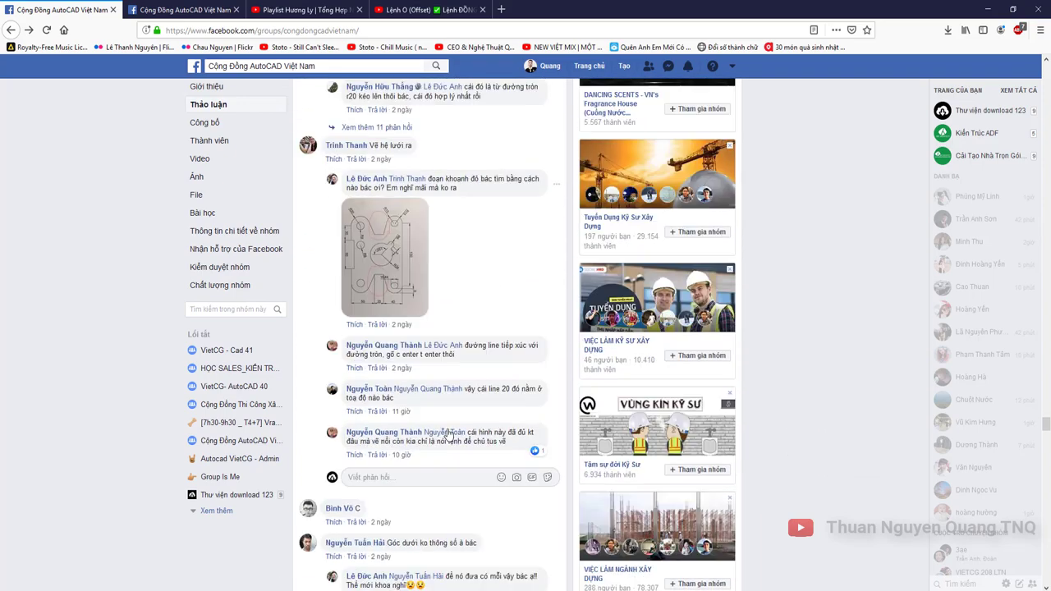
pyautogui.scroll(-3, 448, 435)
pyautogui.scroll(-3, 447, 435)
pyautogui.scroll(-3, 448, 440)
pyautogui.scroll(-3, 450, 444)
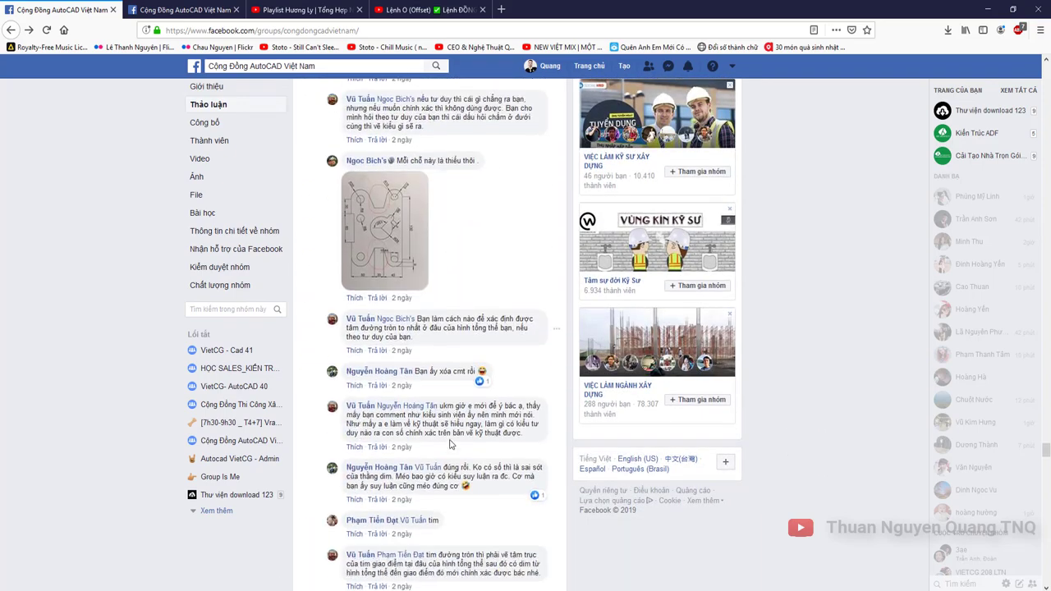
pyautogui.scroll(-3, 450, 444)
pyautogui.scroll(-3, 450, 454)
pyautogui.scroll(-3, 450, 454)
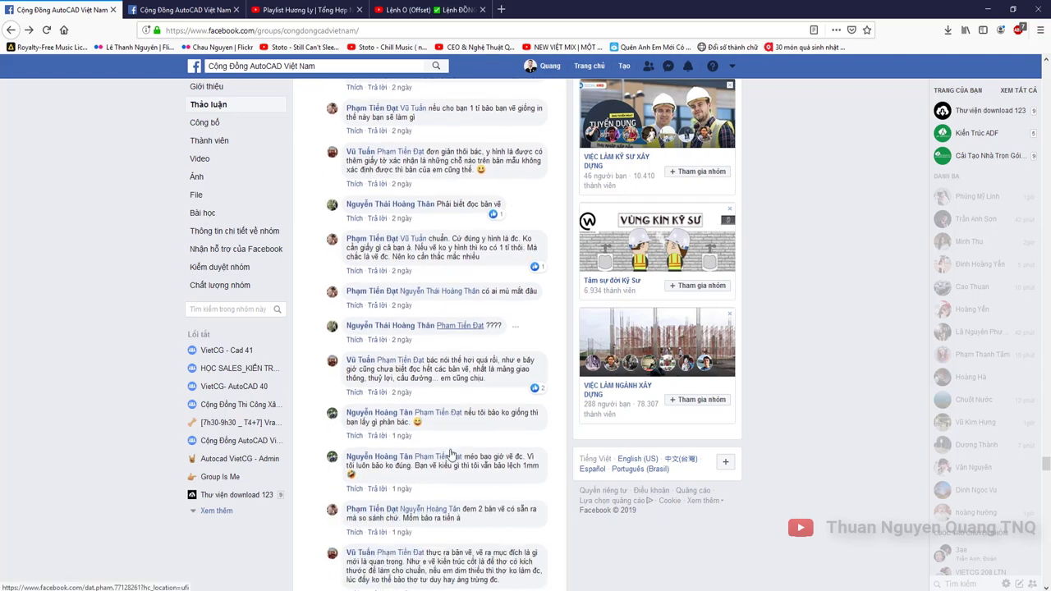
pyautogui.scroll(-3, 460, 456)
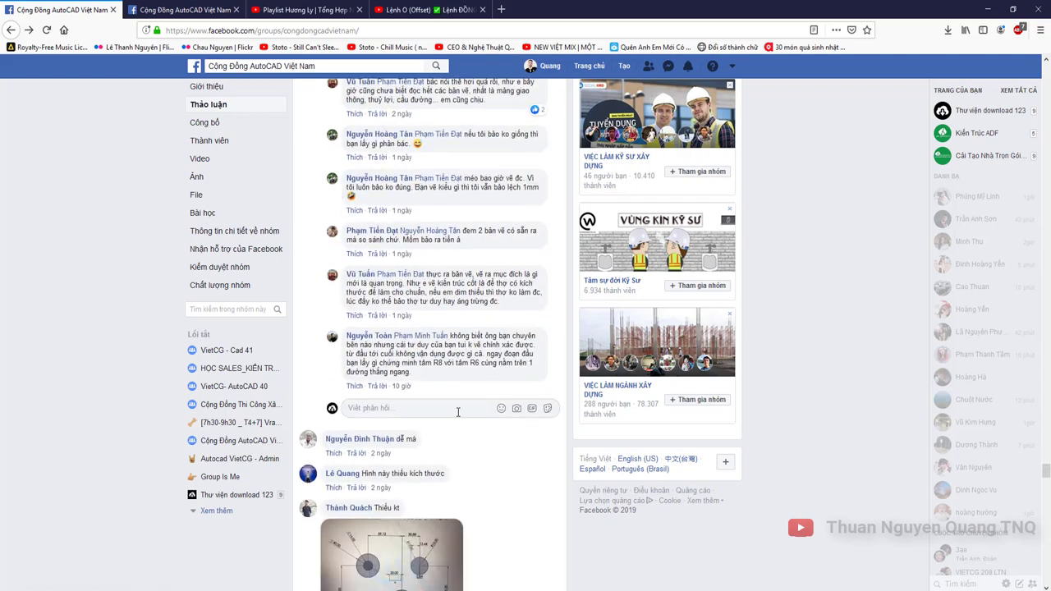
pyautogui.scroll(-2, 458, 412)
pyautogui.scroll(3, 458, 394)
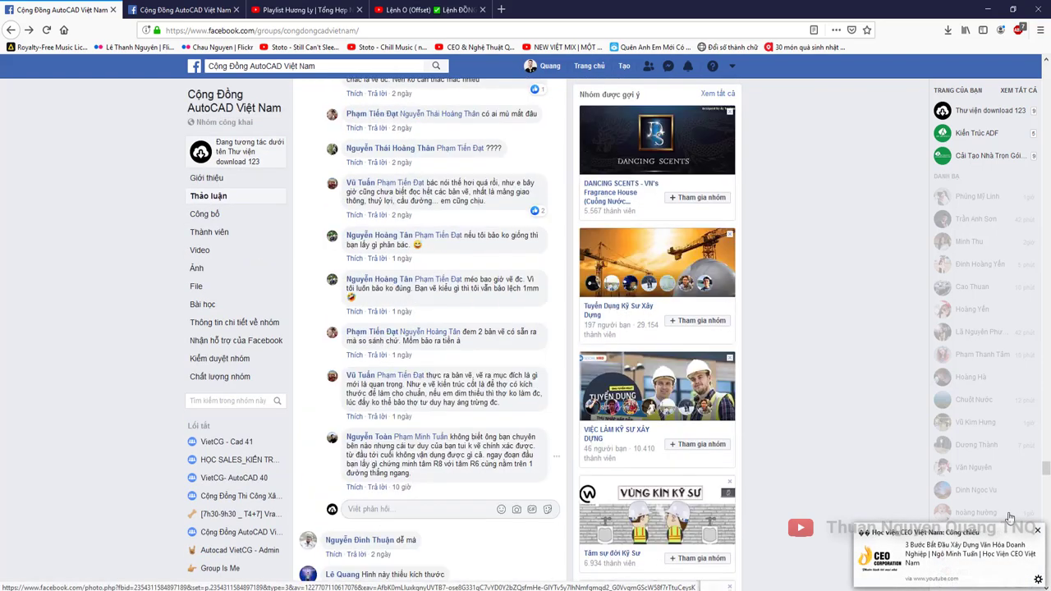
pyautogui.scroll(3, 458, 360)
pyautogui.scroll(3, 458, 360)
pyautogui.scroll(3, 448, 333)
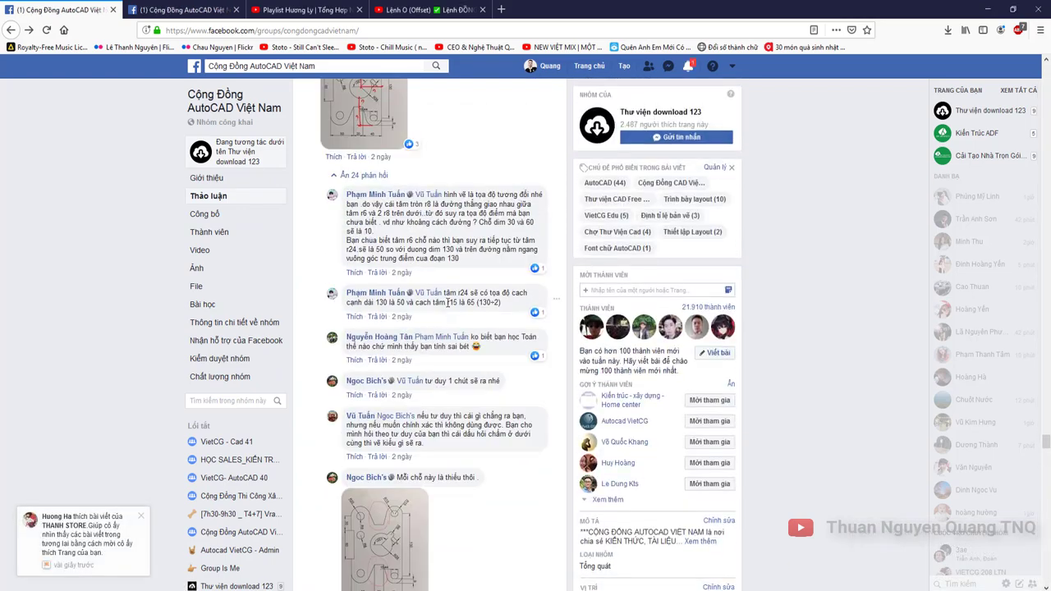
pyautogui.scroll(3, 443, 326)
pyautogui.scroll(3, 437, 314)
pyautogui.scroll(3, 439, 300)
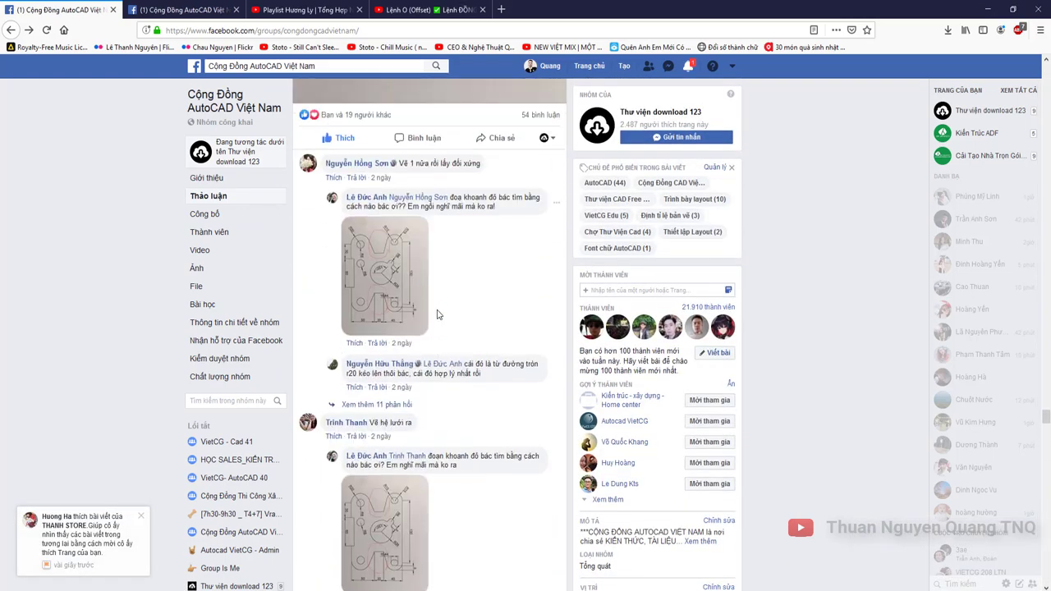
pyautogui.scroll(3, 442, 282)
pyautogui.scroll(-3, 441, 405)
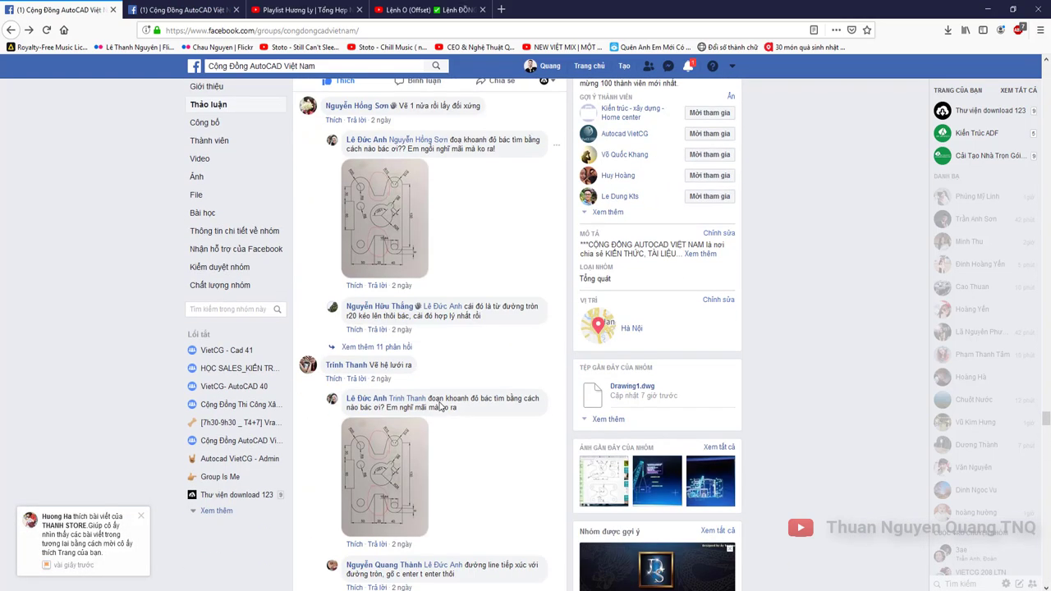
pyautogui.scroll(-3, 453, 446)
pyautogui.scroll(3, 455, 444)
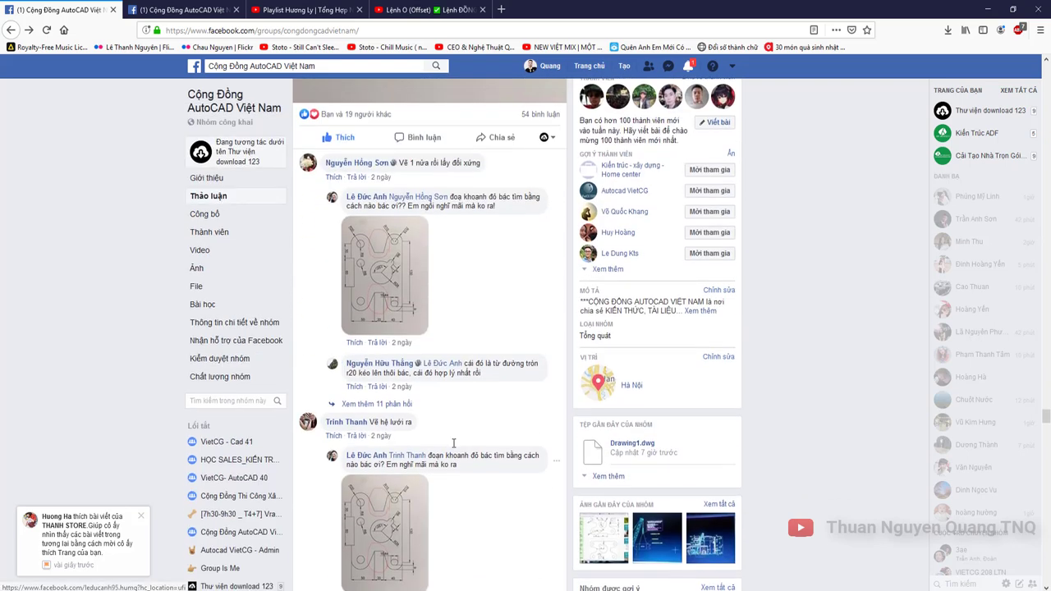
pyautogui.scroll(3, 451, 430)
pyautogui.scroll(3, 451, 430)
pyautogui.click(446, 271)
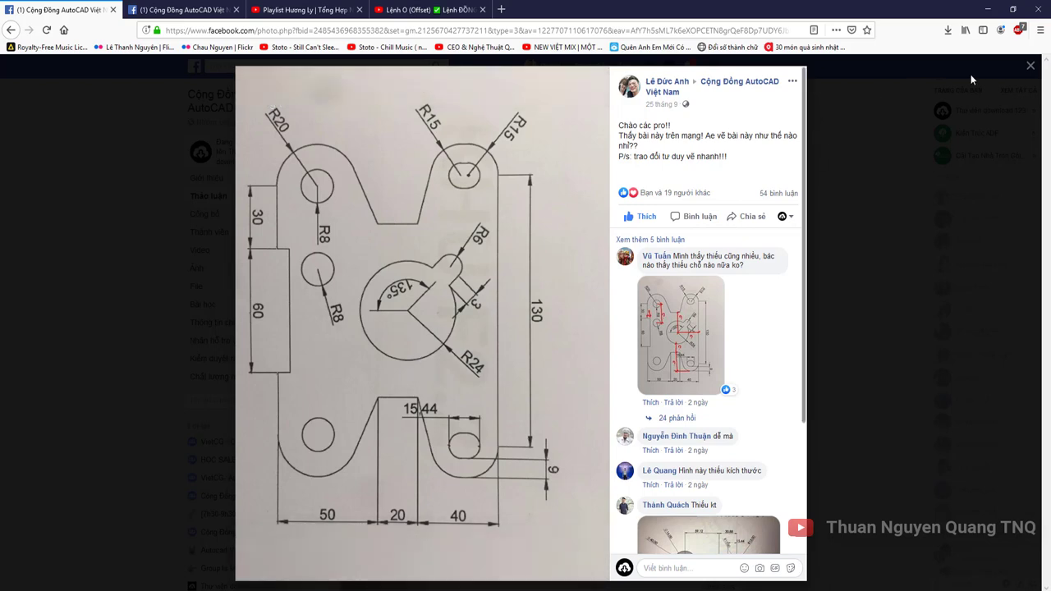
pyautogui.click(1031, 69)
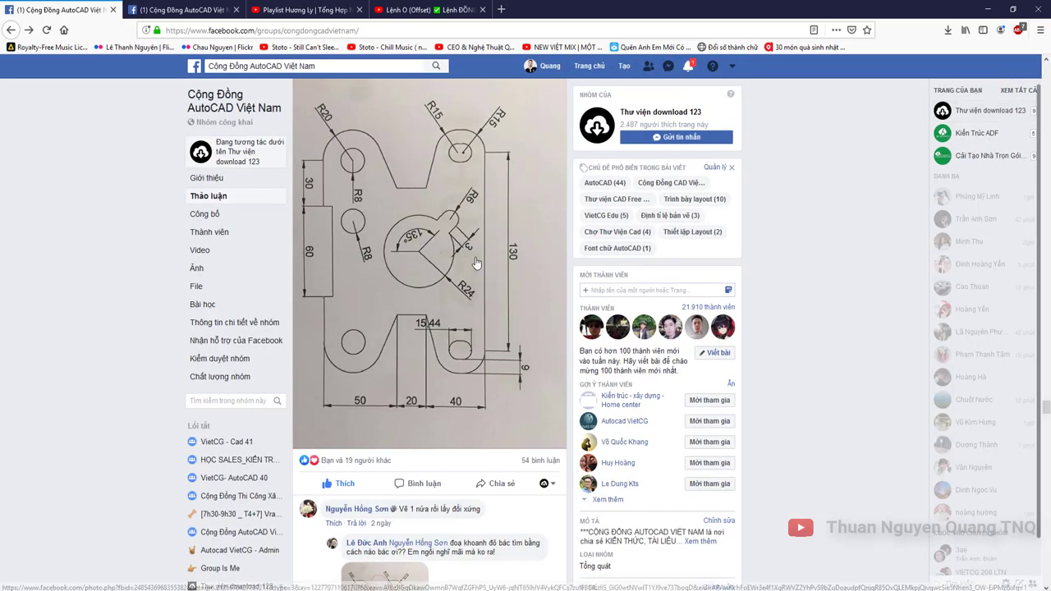
pyautogui.scroll(2, 477, 263)
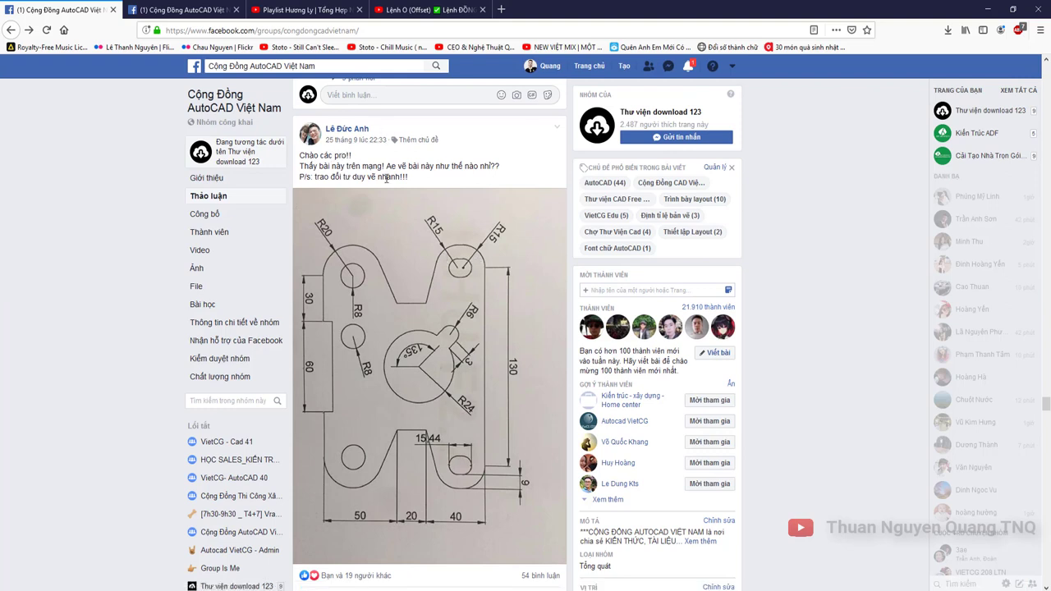
pyautogui.moveTo(300, 176)
pyautogui.mouseDown()
pyautogui.moveTo(419, 180)
pyautogui.moveTo(307, 178)
pyautogui.mouseUp()
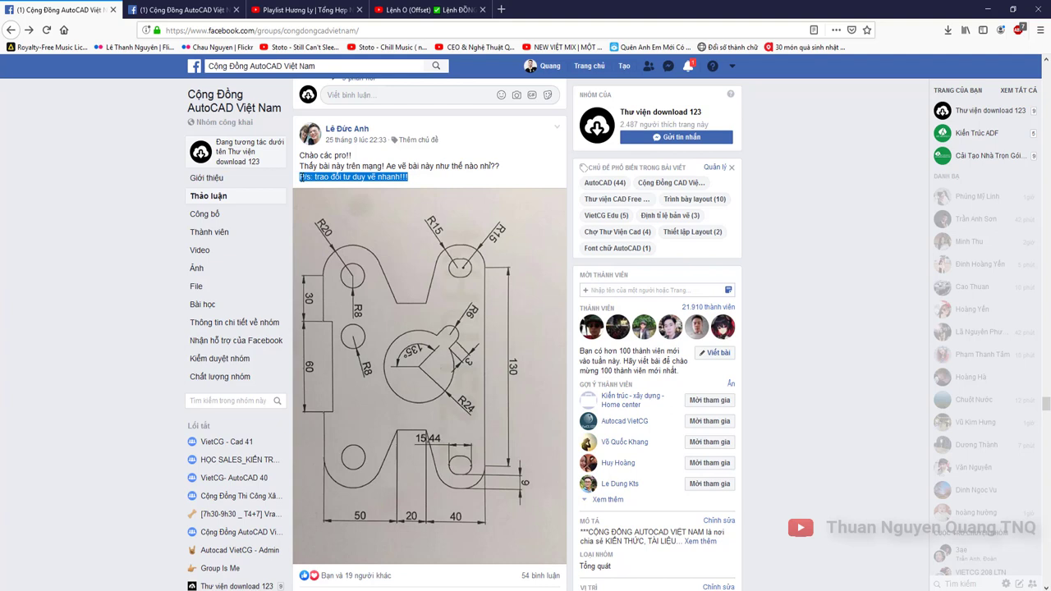
pyautogui.scroll(3, 376, 218)
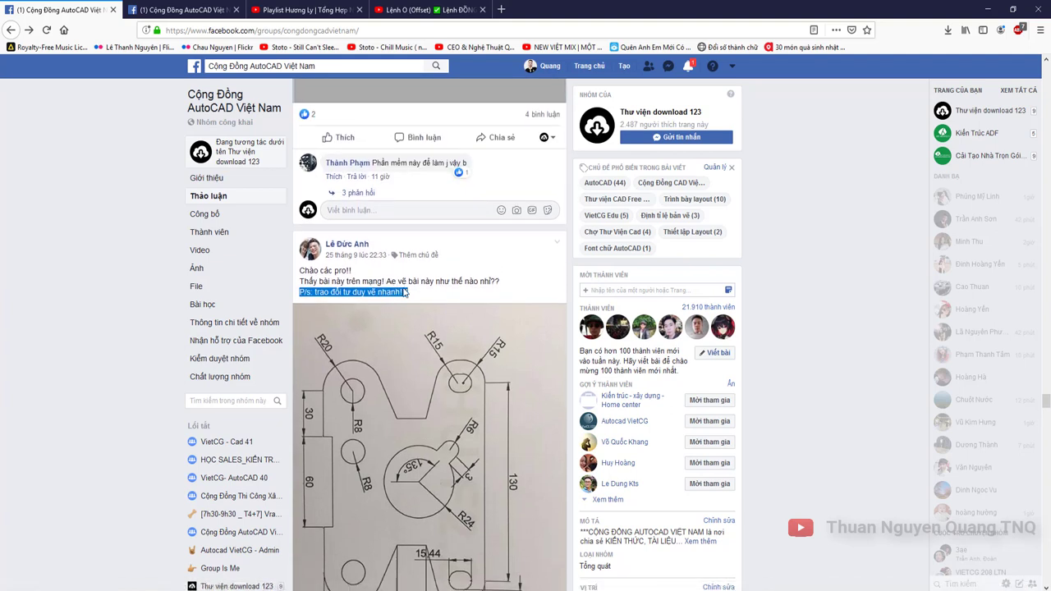
pyautogui.moveTo(415, 293); pyautogui.dragTo(303, 290)
pyautogui.moveTo(410, 294); pyautogui.dragTo(301, 269)
# Mark the plate's centre line, left and right halves and top-right corner in red, then erase the marks.
pyautogui.click(300, 269)
pyautogui.scroll(-3, 402, 336)
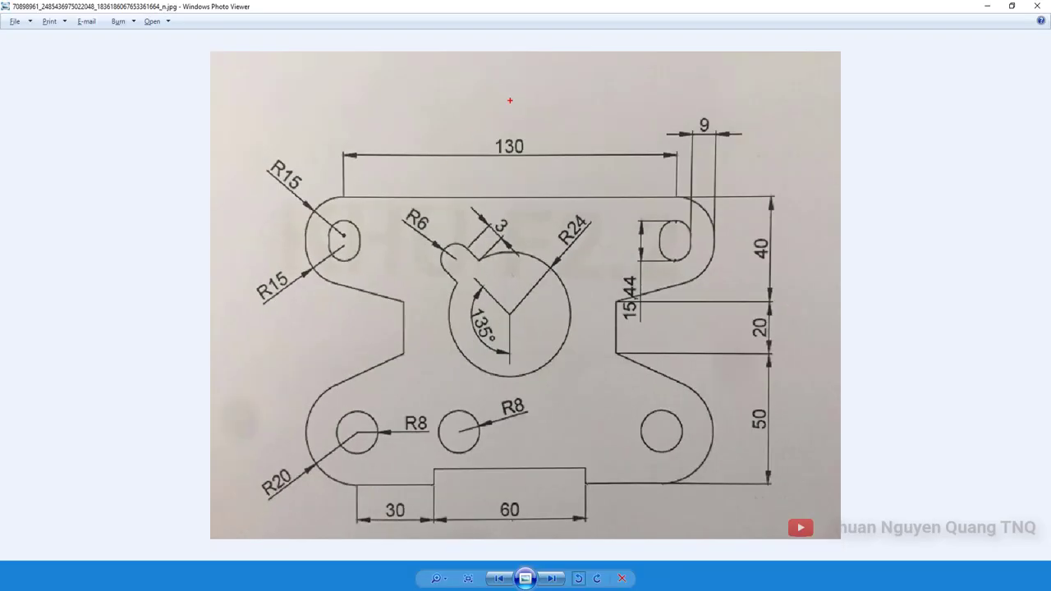
pyautogui.keyDown('shift'); pyautogui.moveTo(510, 100); pyautogui.dragTo(512, 536); pyautogui.keyUp('shift')
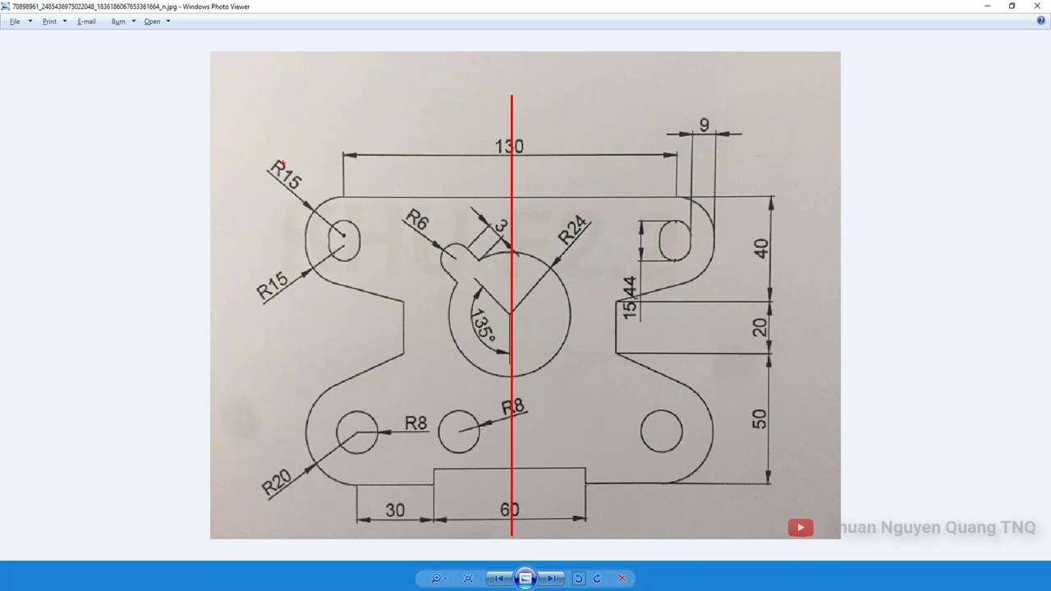
pyautogui.moveTo(270, 146); pyautogui.dragTo(509, 498)
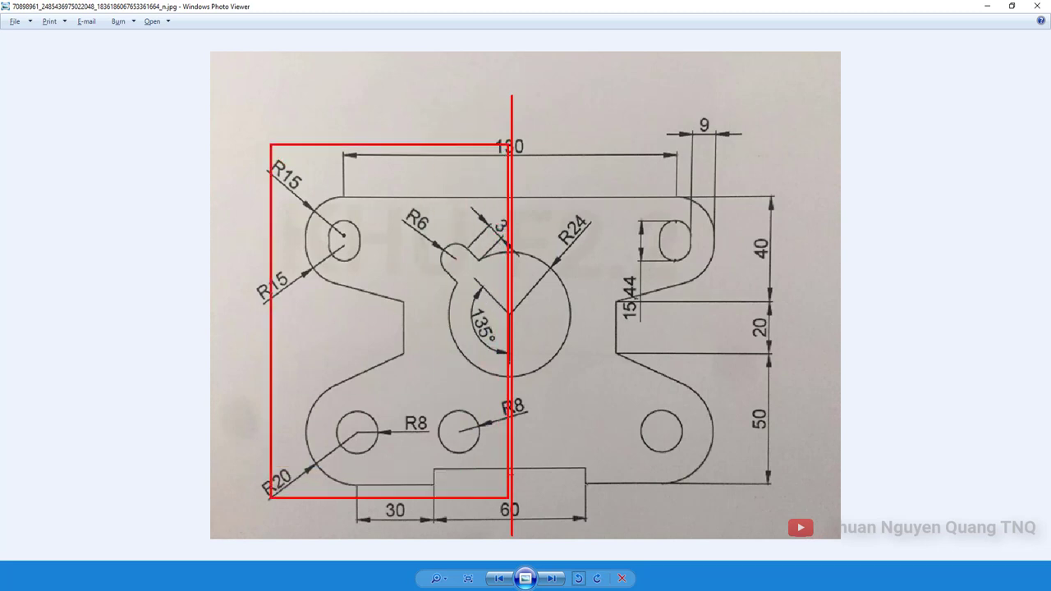
pyautogui.moveTo(512, 136); pyautogui.dragTo(768, 500)
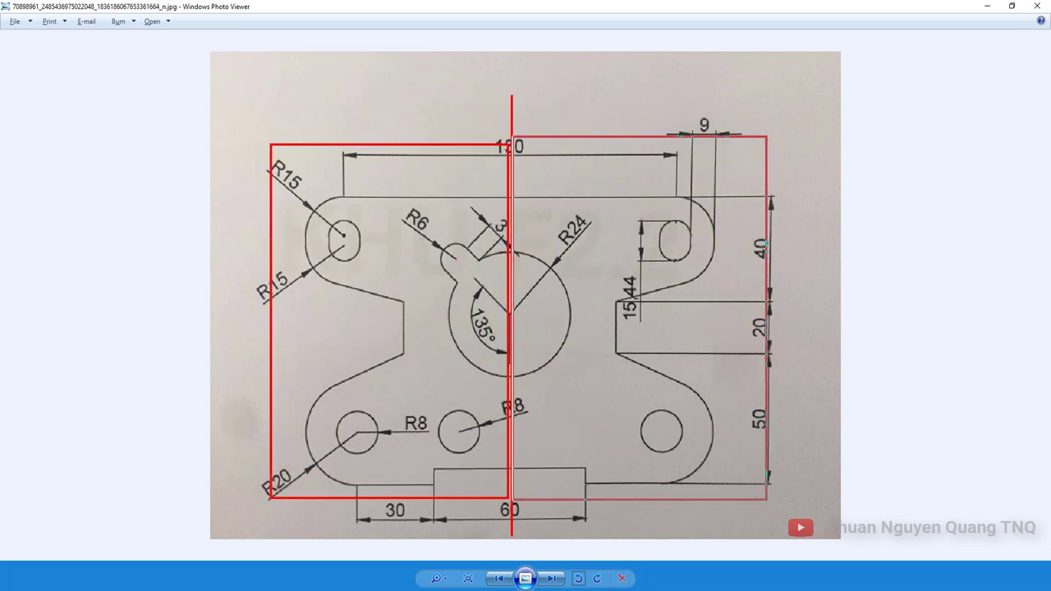
pyautogui.moveTo(746, 118)
pyautogui.mouseDown()
pyautogui.moveTo(755, 177)
pyautogui.moveTo(704, 176)
pyautogui.mouseUp()
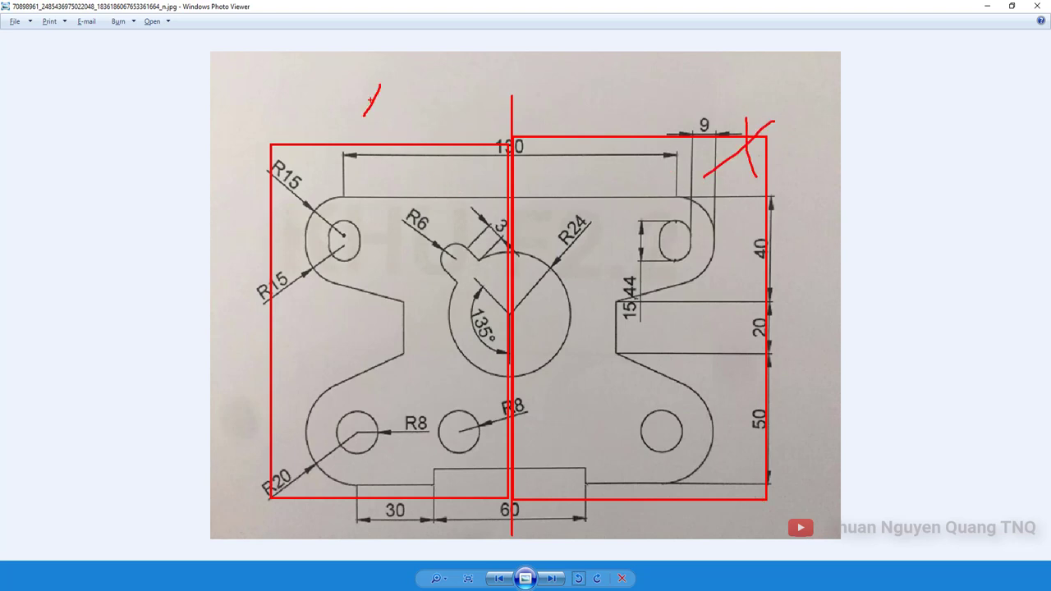
pyautogui.press('Escape')
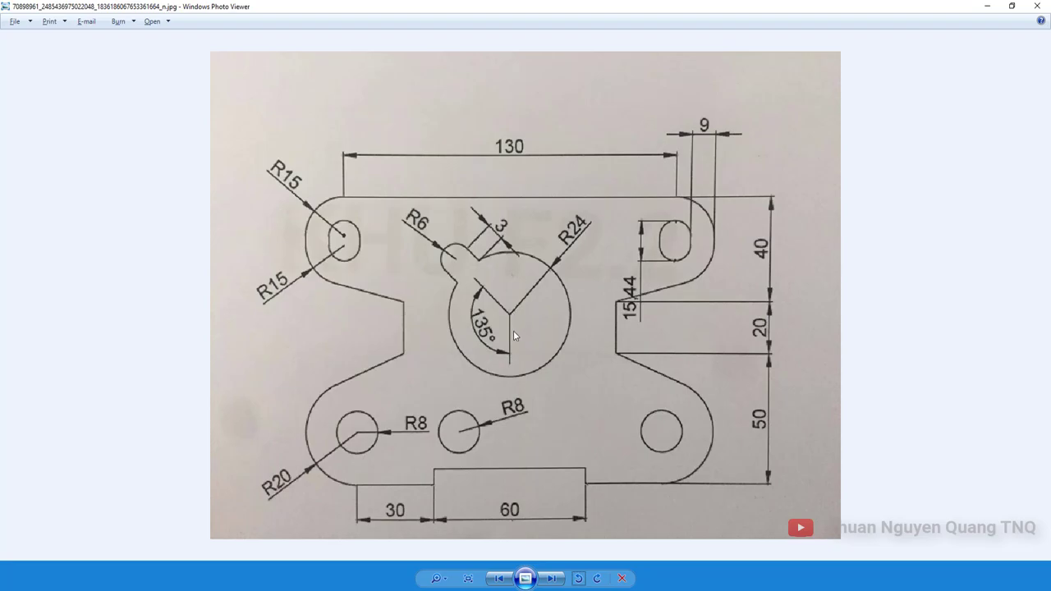
pyautogui.hotkey('ctrl', '2')
# Circle the 130 width, the R15 and R20 lugs, and the central R24 circle in red.
pyautogui.moveTo(344, 197)
pyautogui.keyDown('shift'); pyautogui.mouseDown()
pyautogui.moveTo(334, 192)
pyautogui.moveTo(677, 481)
pyautogui.mouseUp(); pyautogui.keyUp('shift')
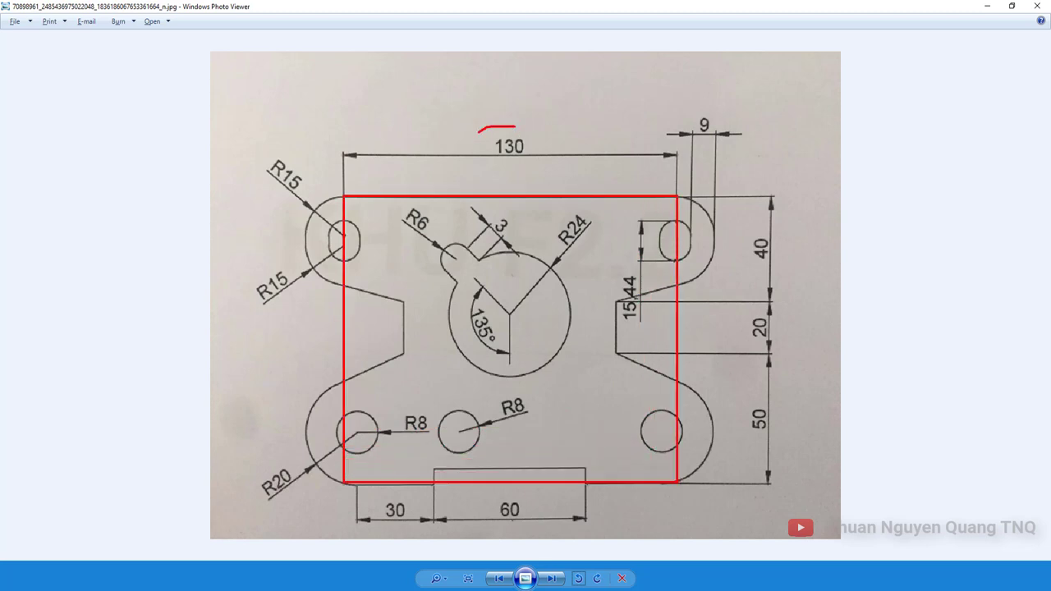
pyautogui.moveTo(479, 130); pyautogui.dragTo(520, 123)
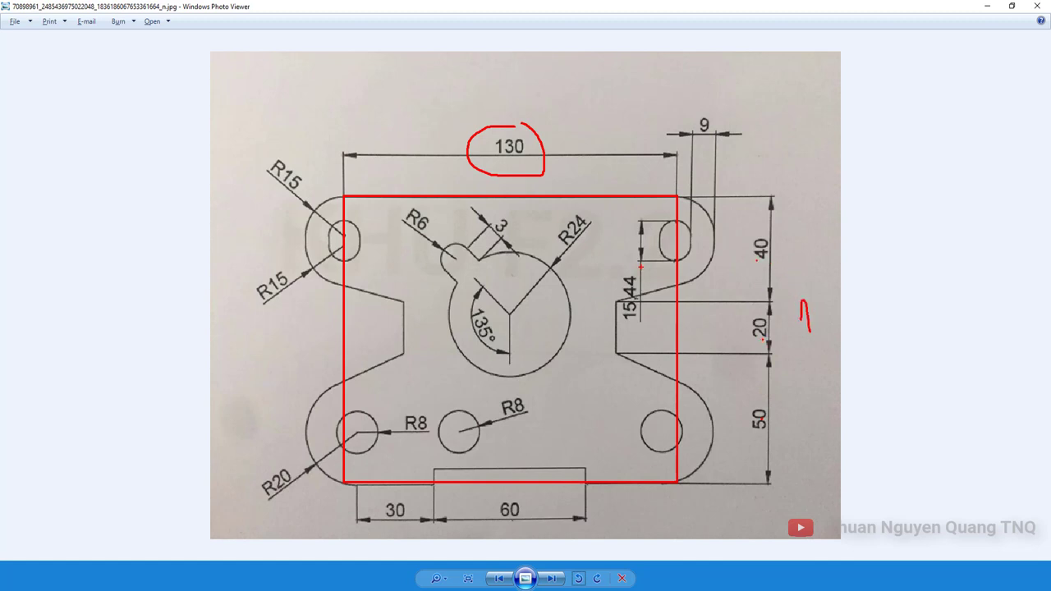
pyautogui.moveTo(337, 175); pyautogui.dragTo(382, 203)
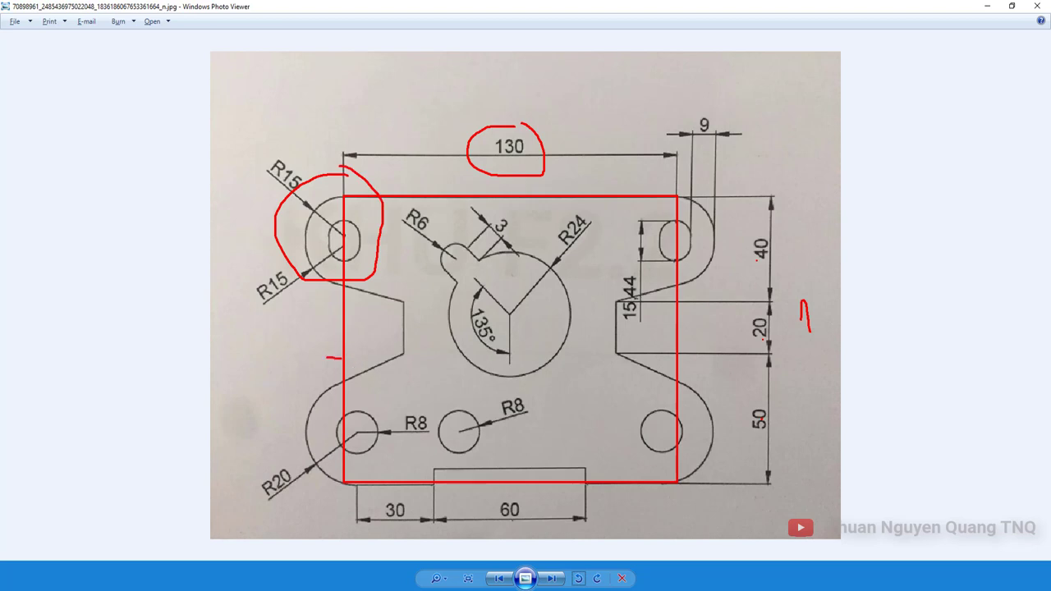
pyautogui.moveTo(329, 358)
pyautogui.mouseDown()
pyautogui.moveTo(363, 517)
pyautogui.moveTo(329, 366)
pyautogui.mouseUp()
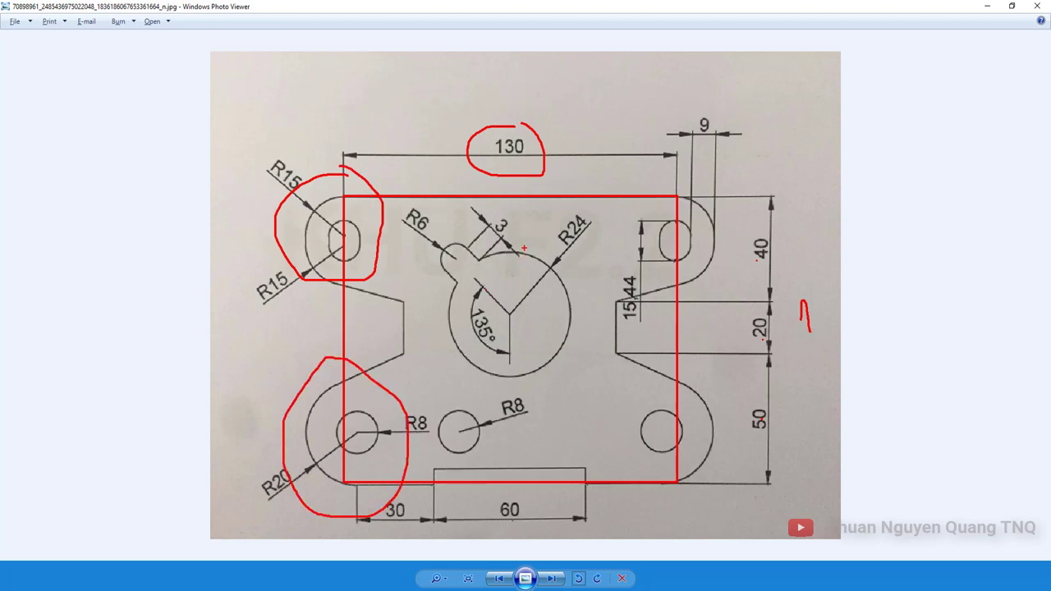
pyautogui.moveTo(520, 230)
pyautogui.mouseDown()
pyautogui.moveTo(427, 330)
pyautogui.moveTo(567, 286)
pyautogui.mouseUp()
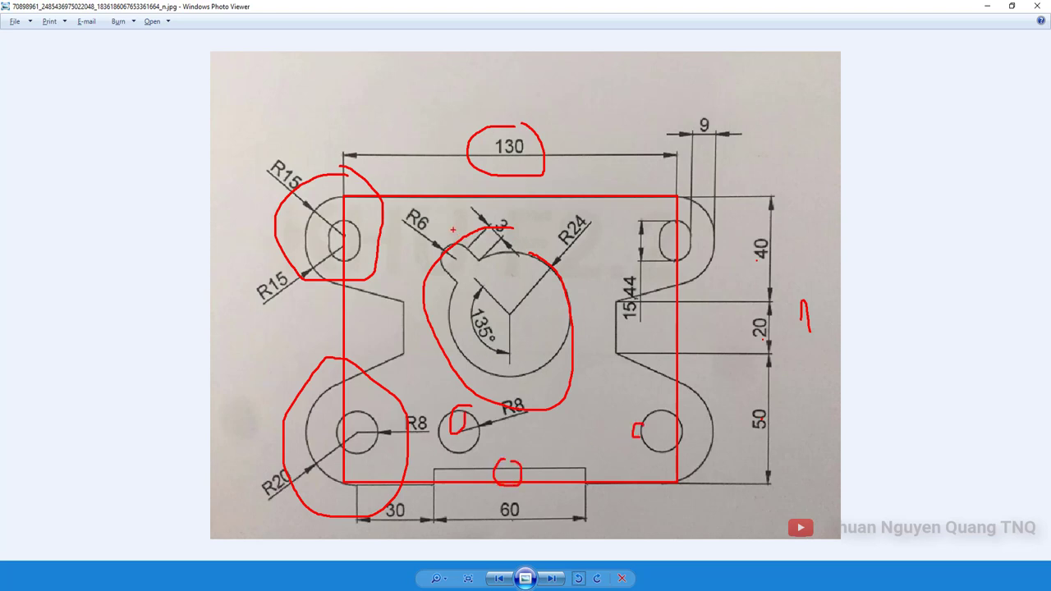
# Add a red centre line, feature number and arrow, then erase all marks and return to AutoCAD.
pyautogui.moveTo(512, 77); pyautogui.dragTo(512, 529)
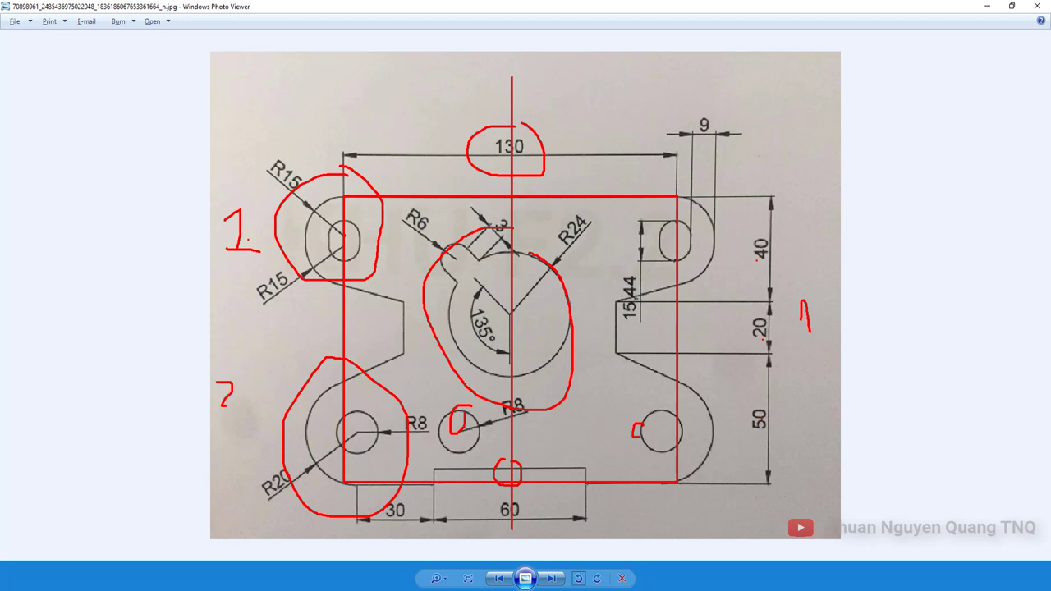
pyautogui.moveTo(444, 259); pyautogui.dragTo(433, 292)
pyautogui.moveTo(630, 117)
pyautogui.mouseDown()
pyautogui.moveTo(484, 91)
pyautogui.moveTo(450, 140)
pyautogui.mouseUp()
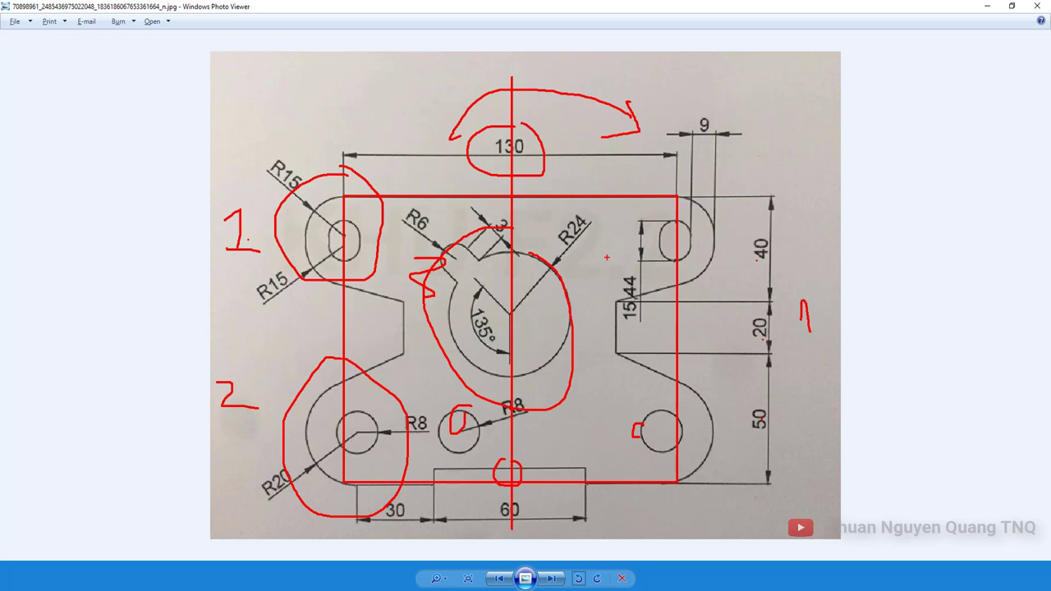
pyautogui.press('Escape')
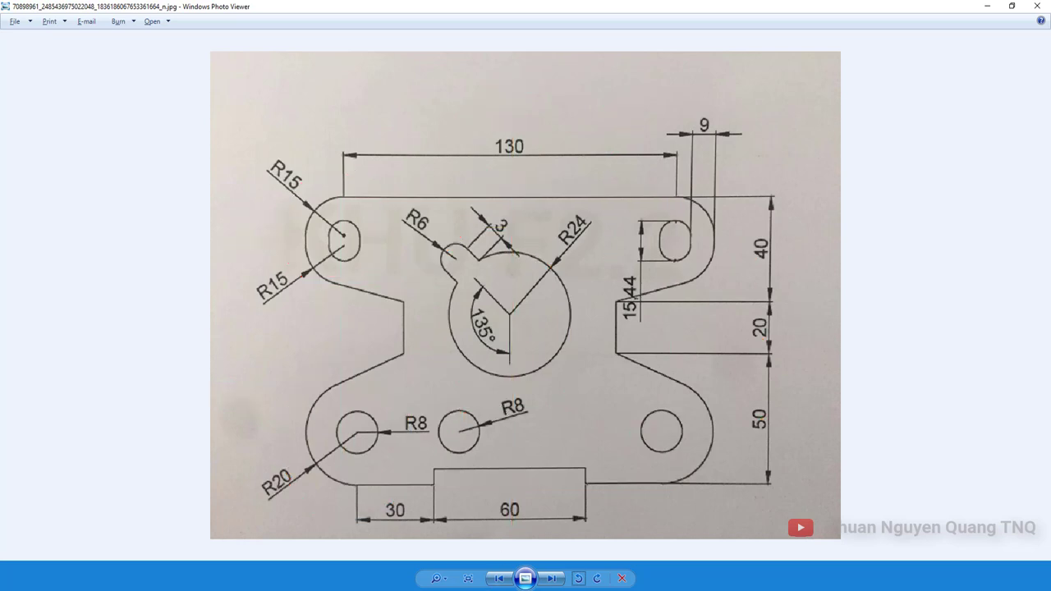
pyautogui.hotkey('alt', 'Tab')
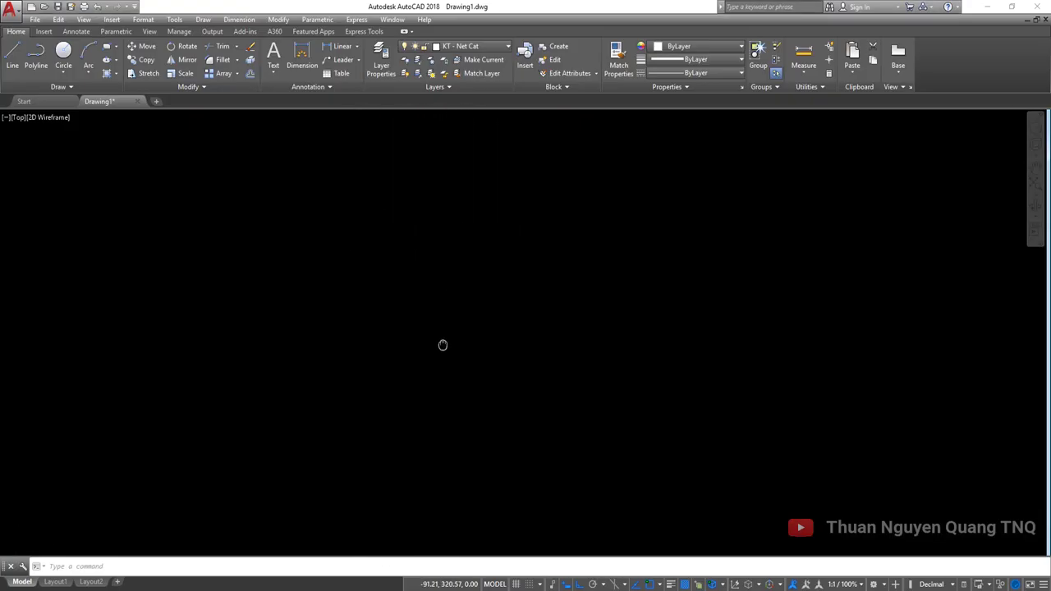
# Draw a 130 by 110 rectangle as the plate outline.
pyautogui.hotkey('alt', 'Tab')
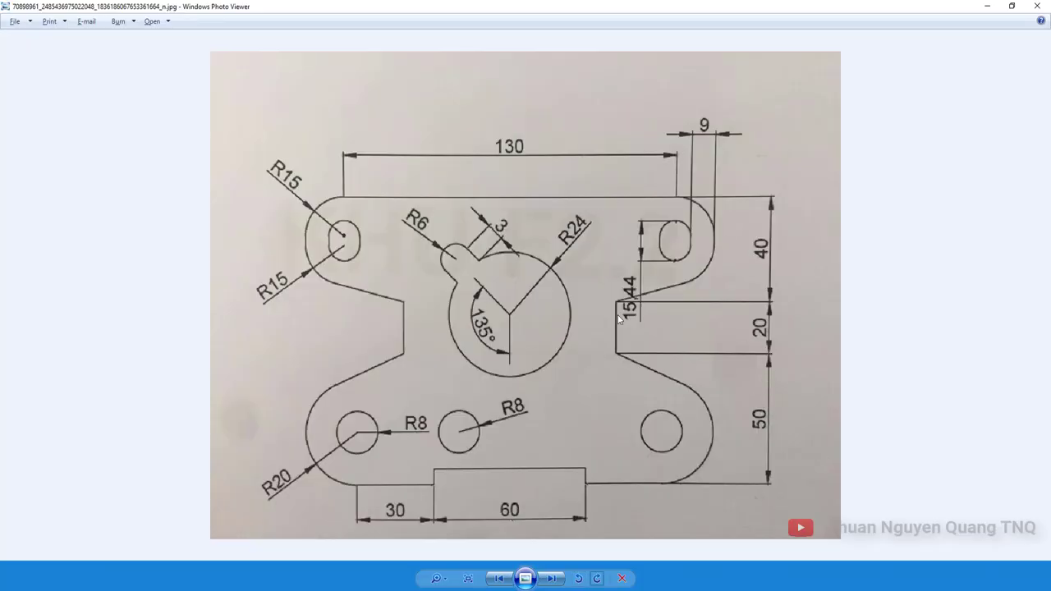
pyautogui.hotkey('alt', 'Tab')
pyautogui.write('rec')
pyautogui.press('Return')
pyautogui.click(248, 181)
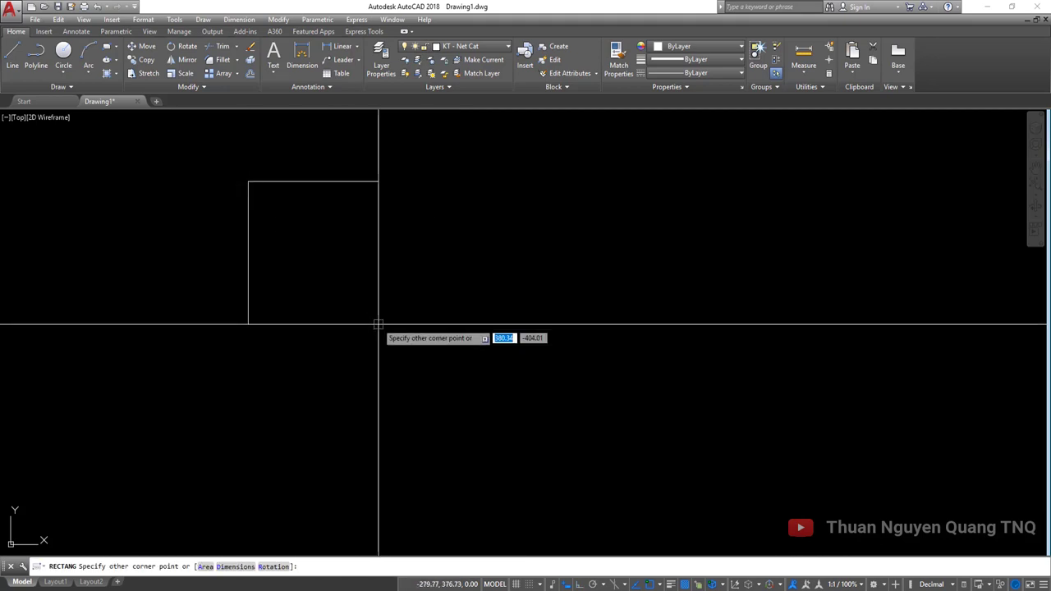
pyautogui.write('1')
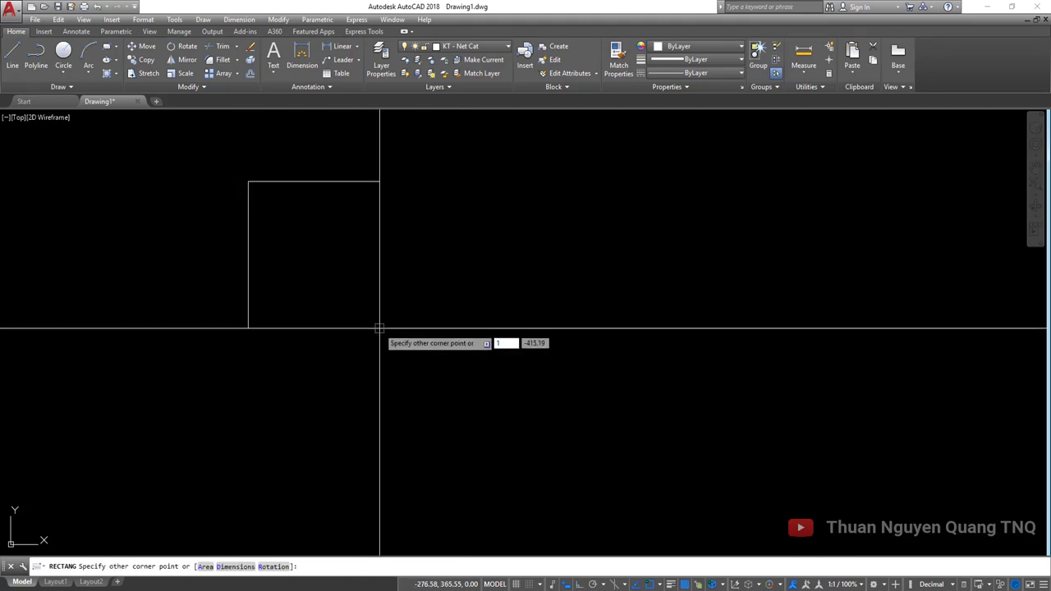
pyautogui.write('130')
pyautogui.press('Tab')
pyautogui.write('1')
pyautogui.press('Return')
# Cancel the stray selection and open the Drawing Units dialog with UN.
pyautogui.scroll(-5, 364, 277)
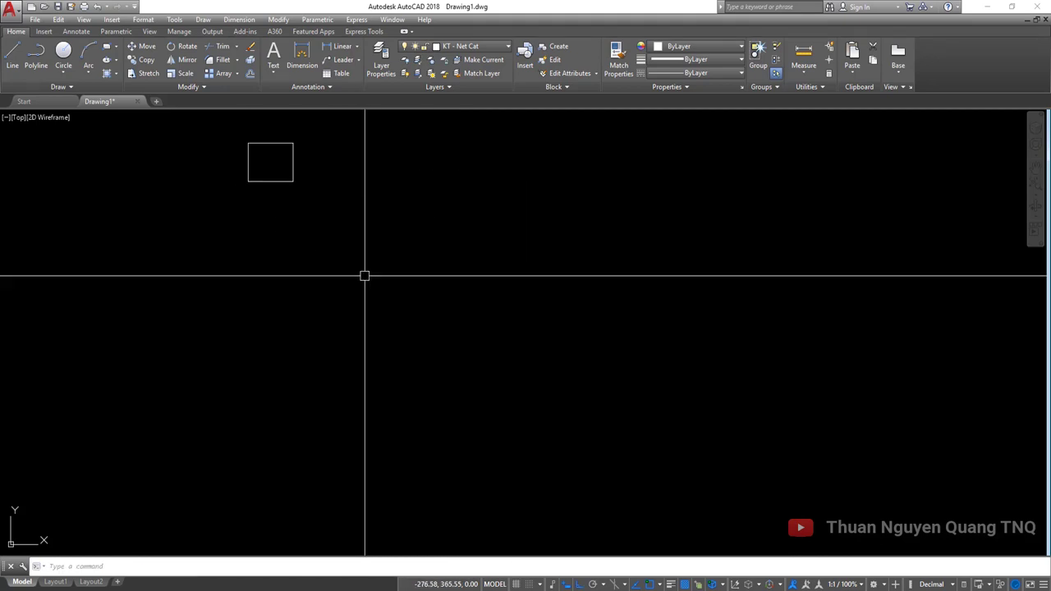
pyautogui.scroll(2, 370, 282)
pyautogui.click(451, 234)
pyautogui.scroll(2, 372, 287)
pyautogui.press('Escape')
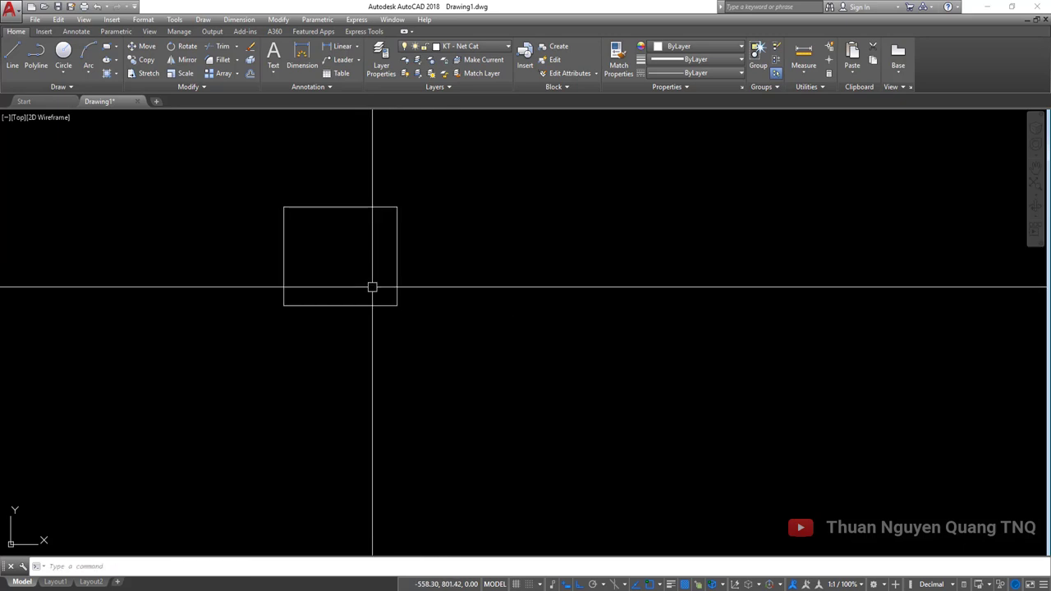
pyautogui.write('un')
pyautogui.press('Return')
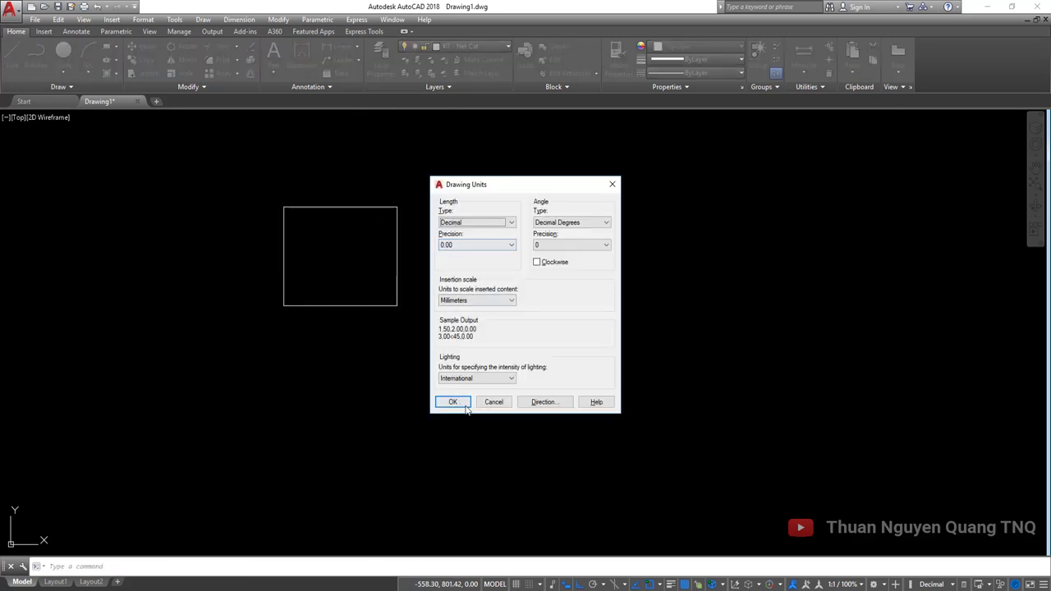
pyautogui.click(465, 406)
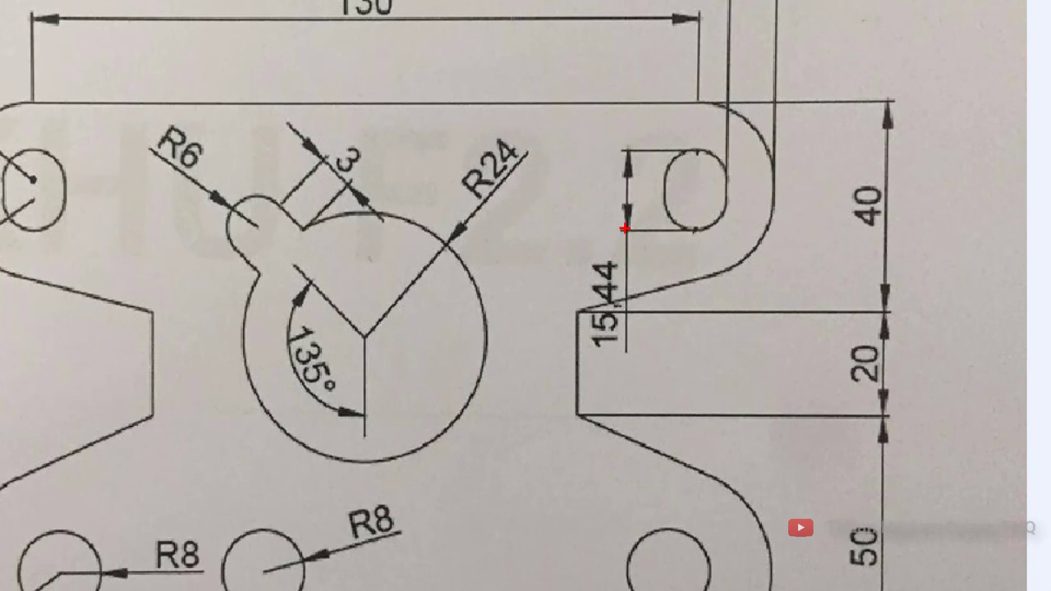
pyautogui.moveTo(625, 230); pyautogui.dragTo(625, 355)
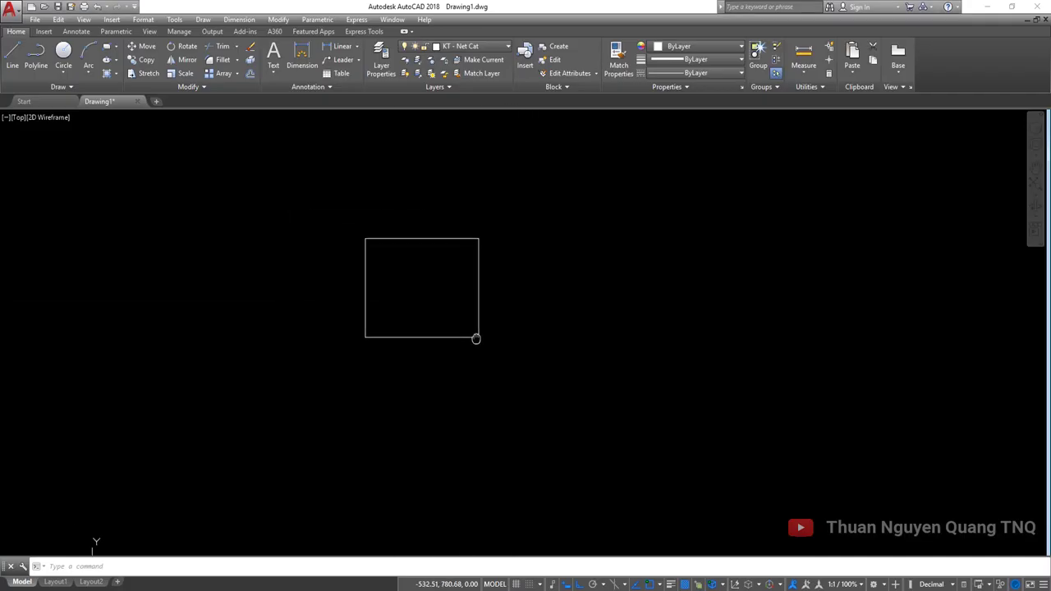
pyautogui.write('un')
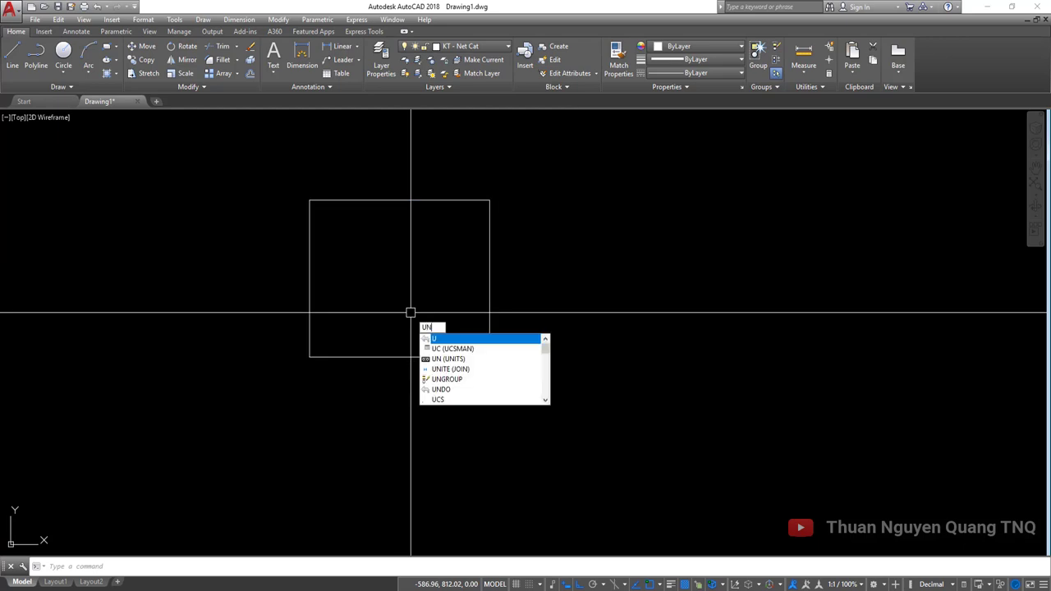
pyautogui.press('Return')
pyautogui.click(477, 245)
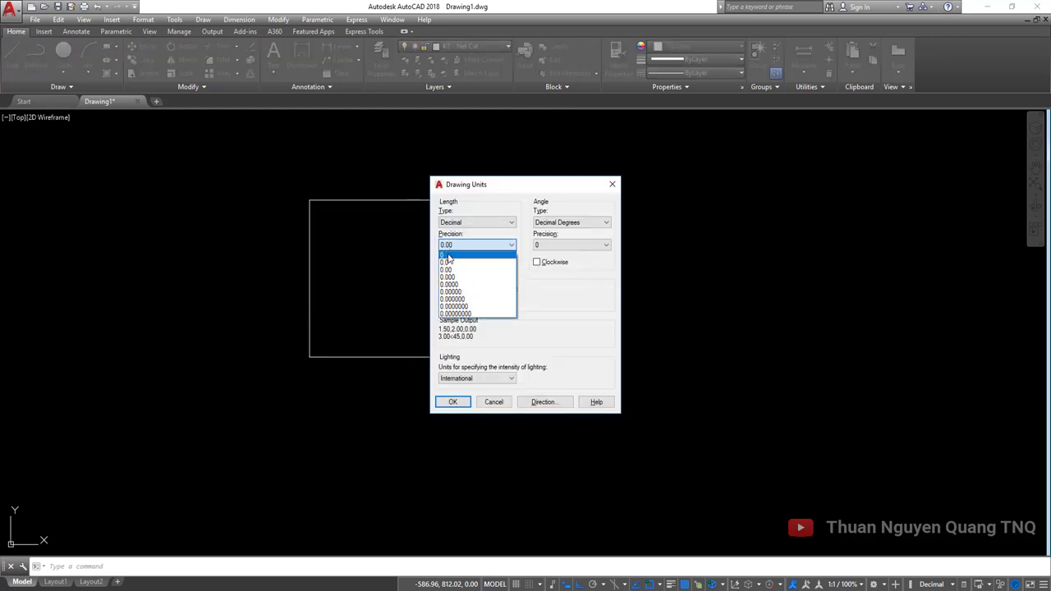
pyautogui.click(450, 267)
pyautogui.click(451, 403)
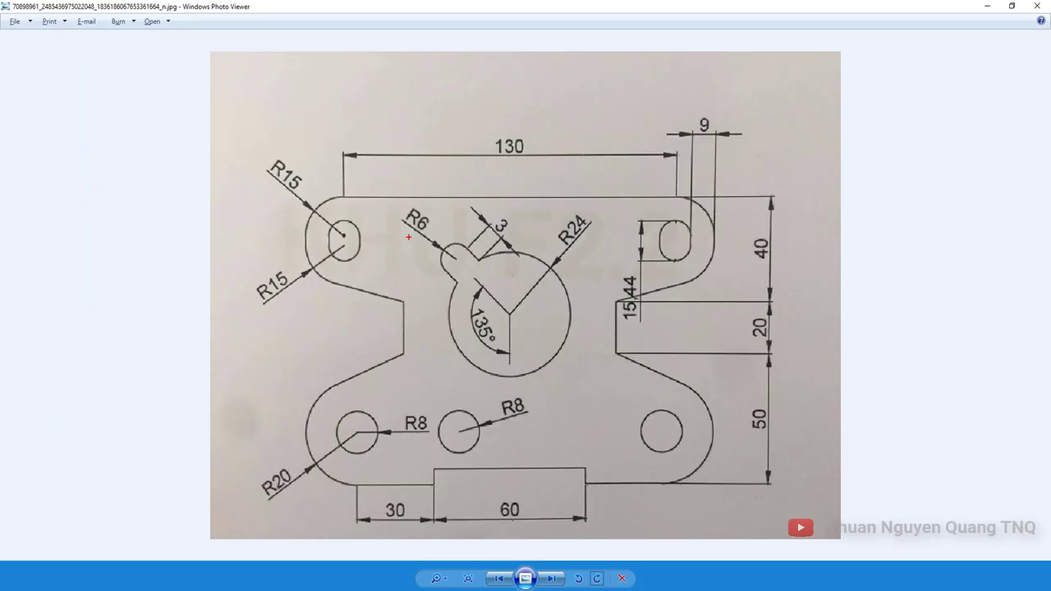
# Draw red pen circles around the upper-left R15 lug and the lower-left R20 lug.
pyautogui.moveTo(375, 198); pyautogui.dragTo(391, 240)
pyautogui.moveTo(325, 367)
pyautogui.mouseDown()
pyautogui.moveTo(280, 448)
pyautogui.moveTo(358, 391)
pyautogui.mouseUp()
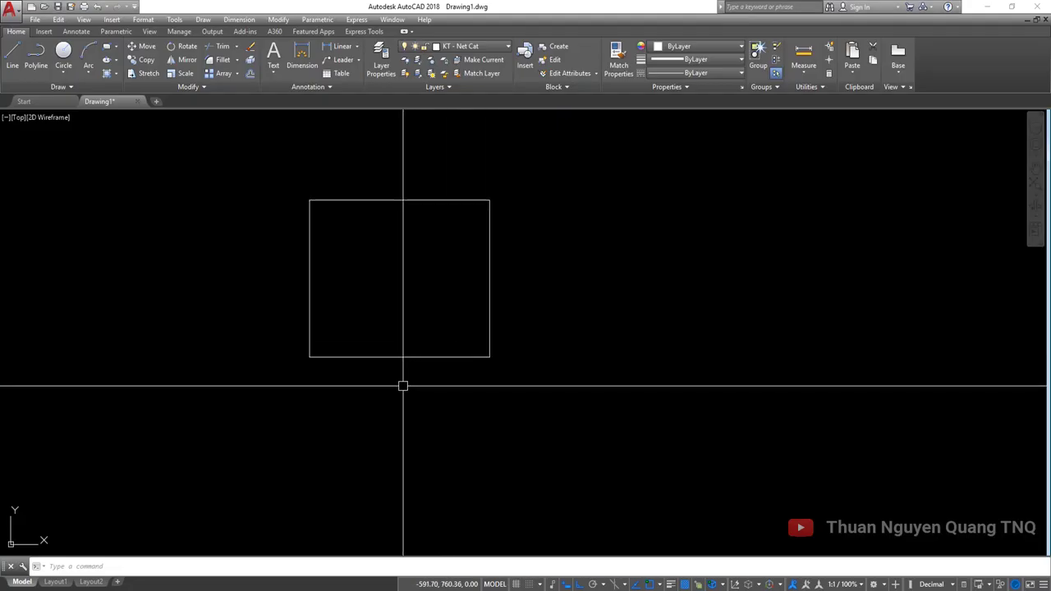
# Draw an R20 circle and move it onto the rectangle's lower-left corner.
pyautogui.scroll(4, 326, 349)
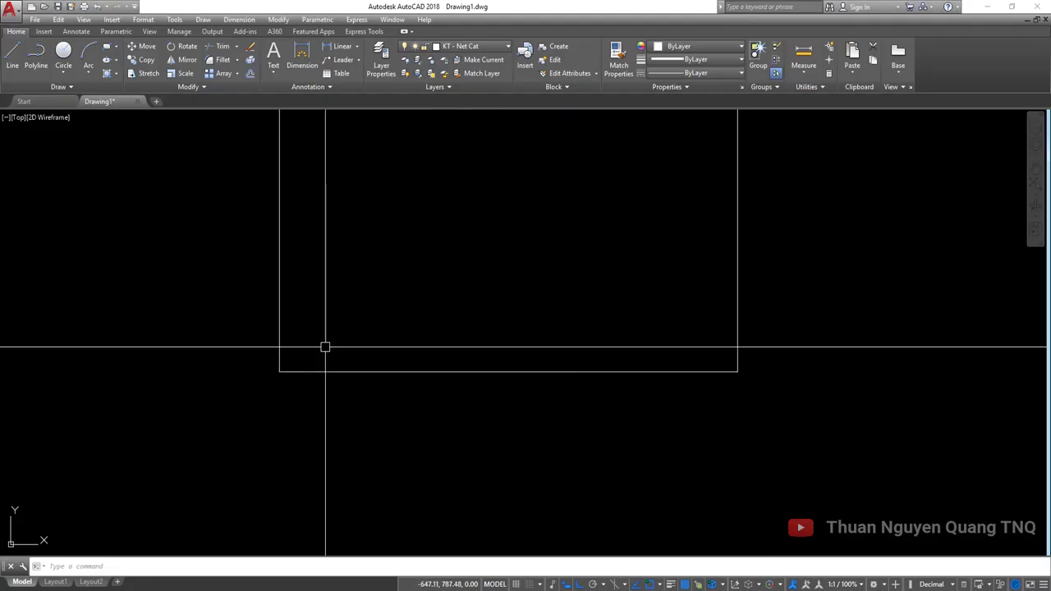
pyautogui.click(279, 372)
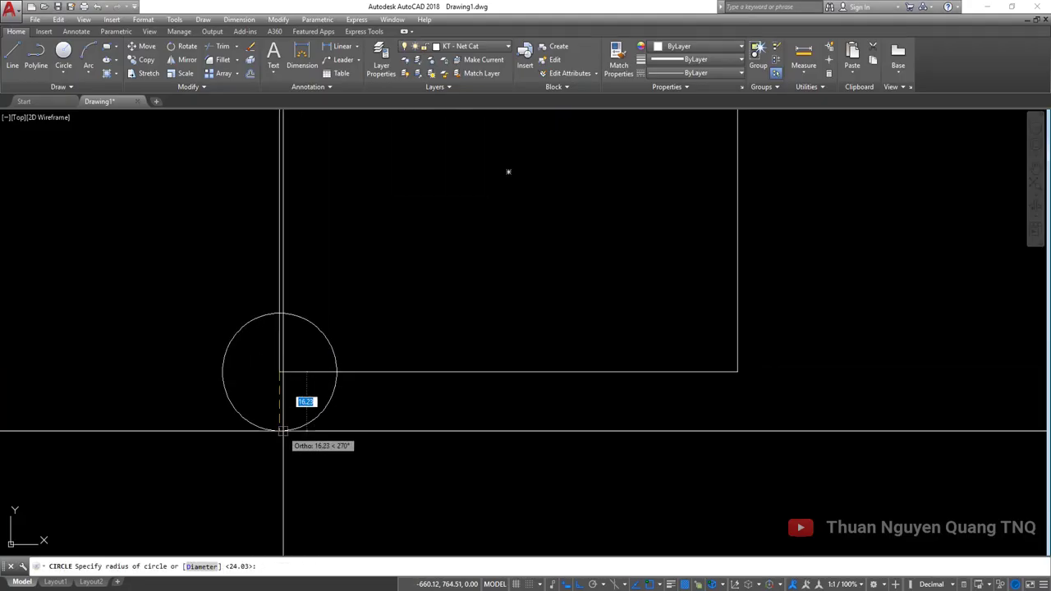
pyautogui.write('20')
pyautogui.press('Return')
pyautogui.click(349, 448)
pyautogui.click(280, 444)
pyautogui.write('m')
pyautogui.press('Return')
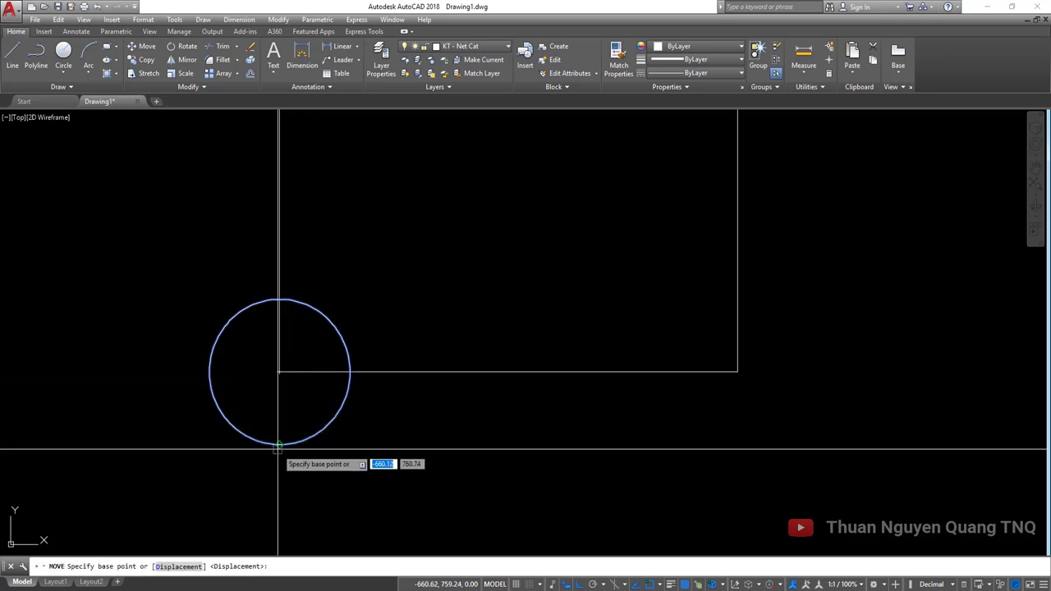
pyautogui.click(279, 444)
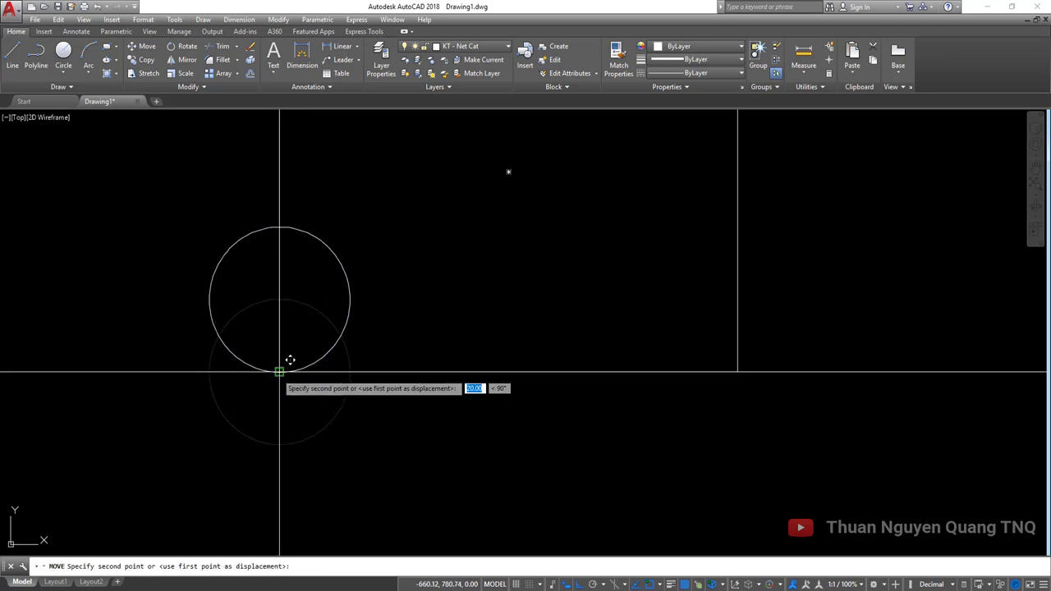
pyautogui.click(280, 372)
# Reposition the R20 circle so it sits correctly at the rectangle's lower-left corner.
pyautogui.moveTo(230, 324); pyautogui.dragTo(242, 387, button='middle')
pyautogui.click(244, 413)
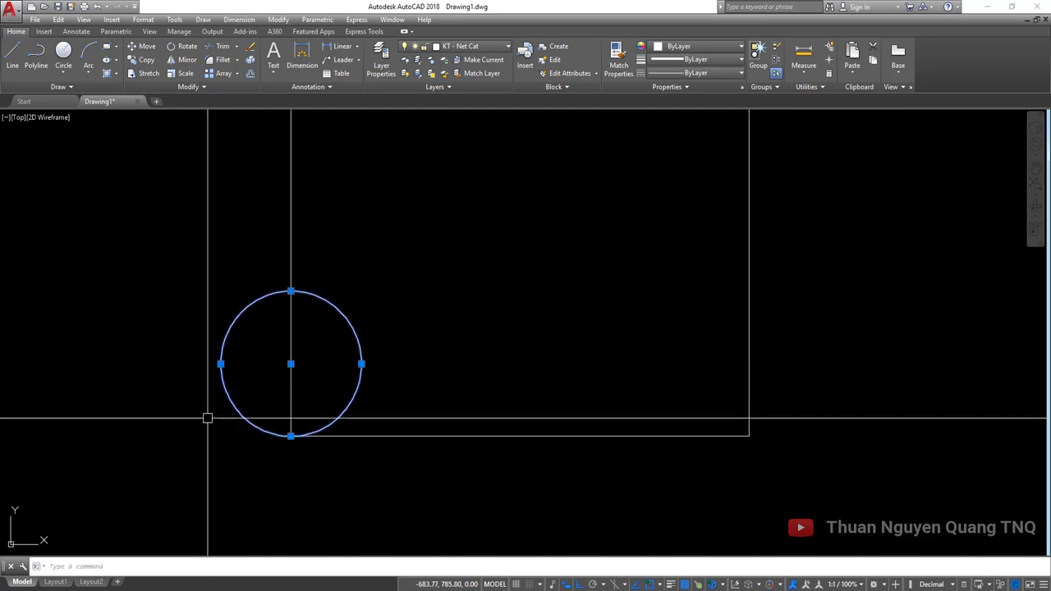
pyautogui.press('m')
pyautogui.press('space')
pyautogui.click(291, 436)
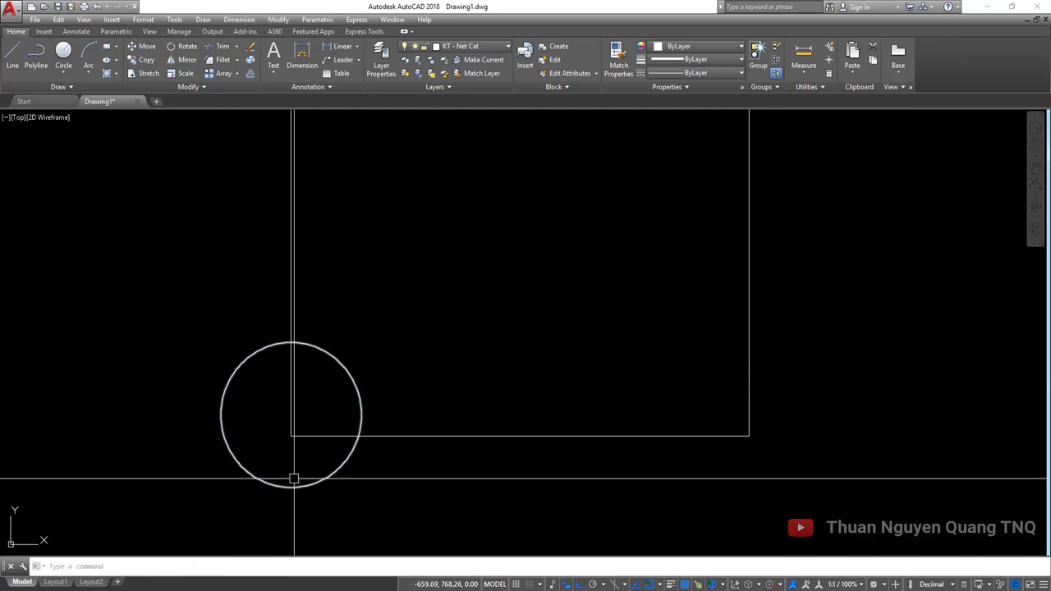
pyautogui.click(266, 488)
pyautogui.press('space')
pyautogui.click(290, 487)
pyautogui.click(291, 435)
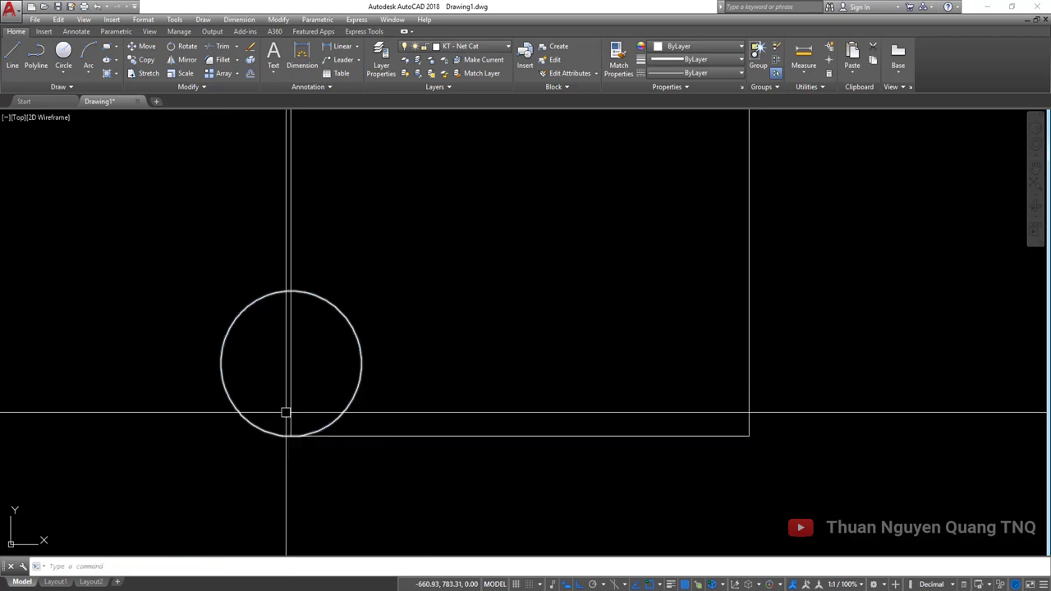
pyautogui.moveTo(275, 347); pyautogui.dragTo(405, 442, button='middle')
pyautogui.scroll(-4, 405, 443)
# Add a concentric R8 hole at the R20 circle's centre.
pyautogui.hotkey('alt', 'Tab')
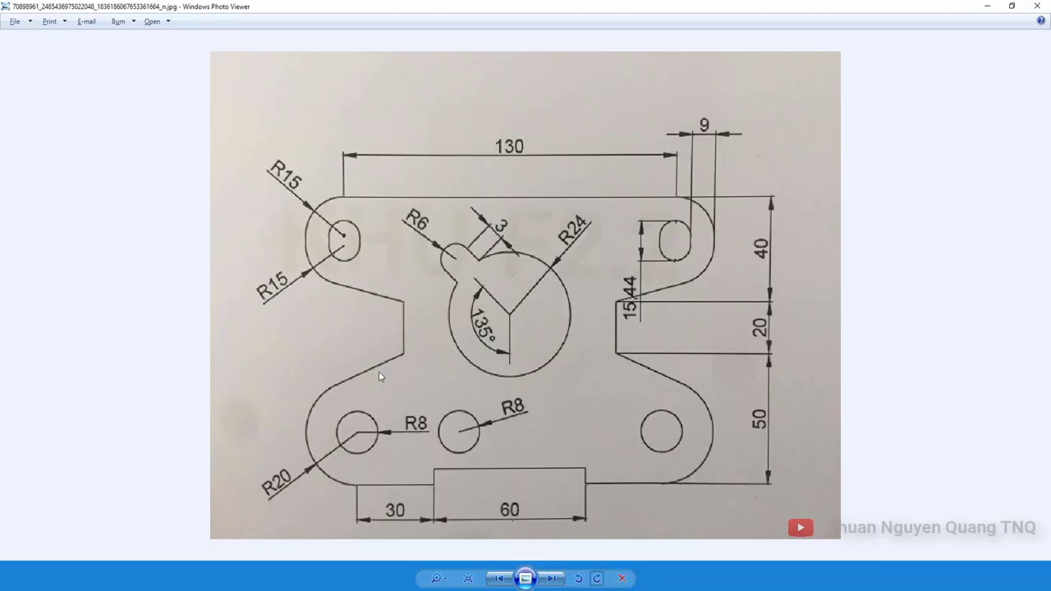
pyautogui.hotkey('alt', 'Tab')
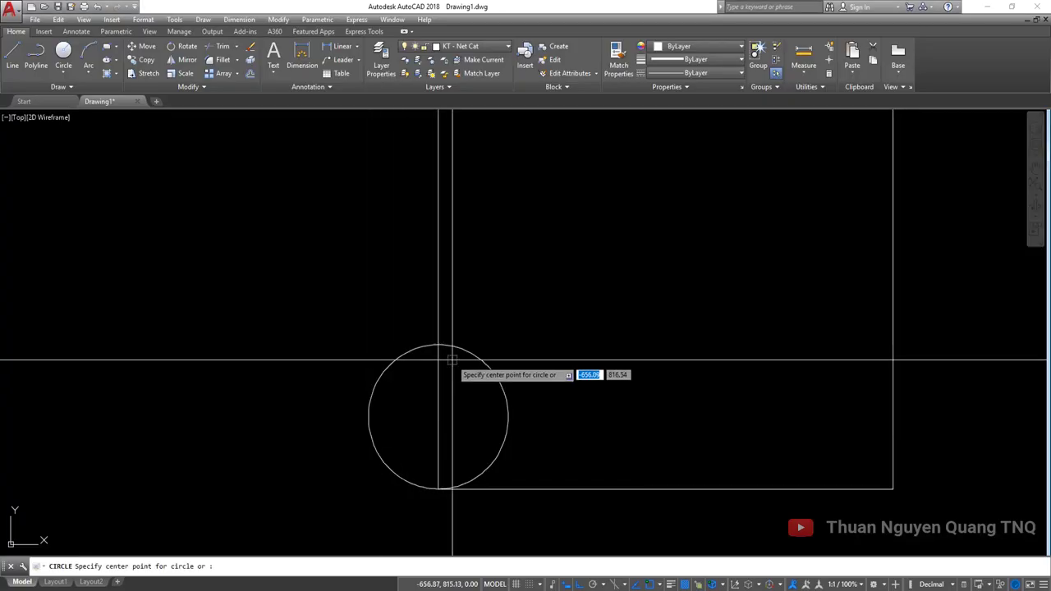
pyautogui.click(438, 418)
pyautogui.write('8')
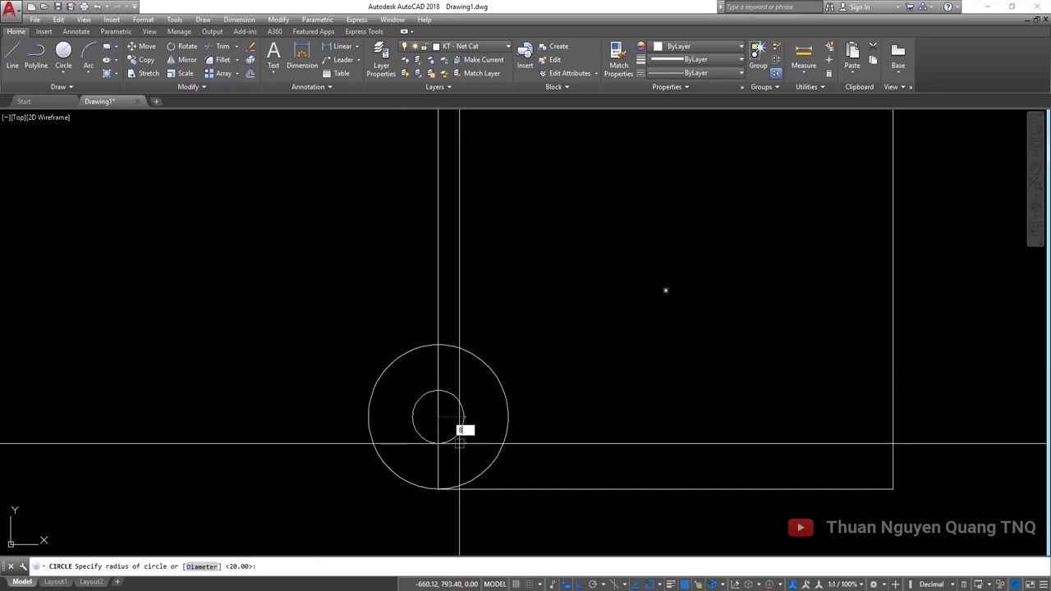
pyautogui.press('Return')
# Switch back to the reference plate drawing in Windows Photo Viewer.
pyautogui.hotkey('alt', 'Tab')
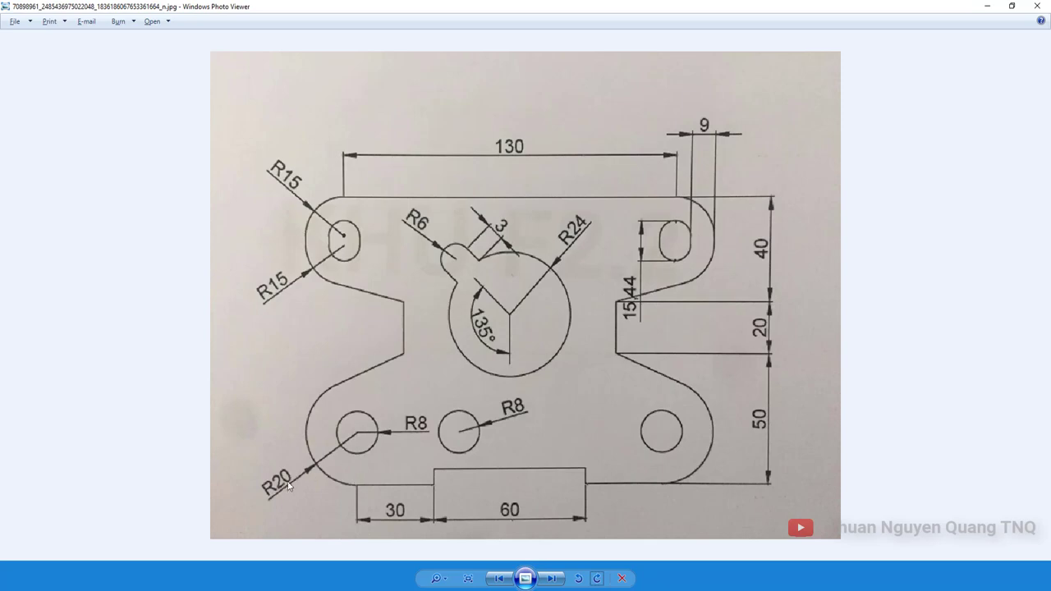
pyautogui.hotkey('alt', 'Tab')
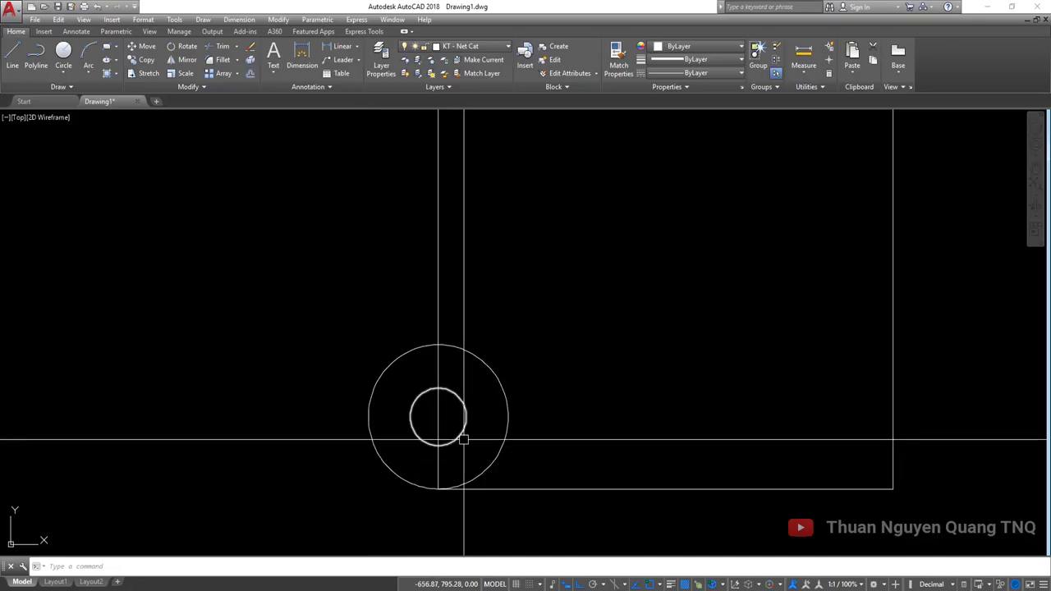
pyautogui.hotkey('alt', 'Tab')
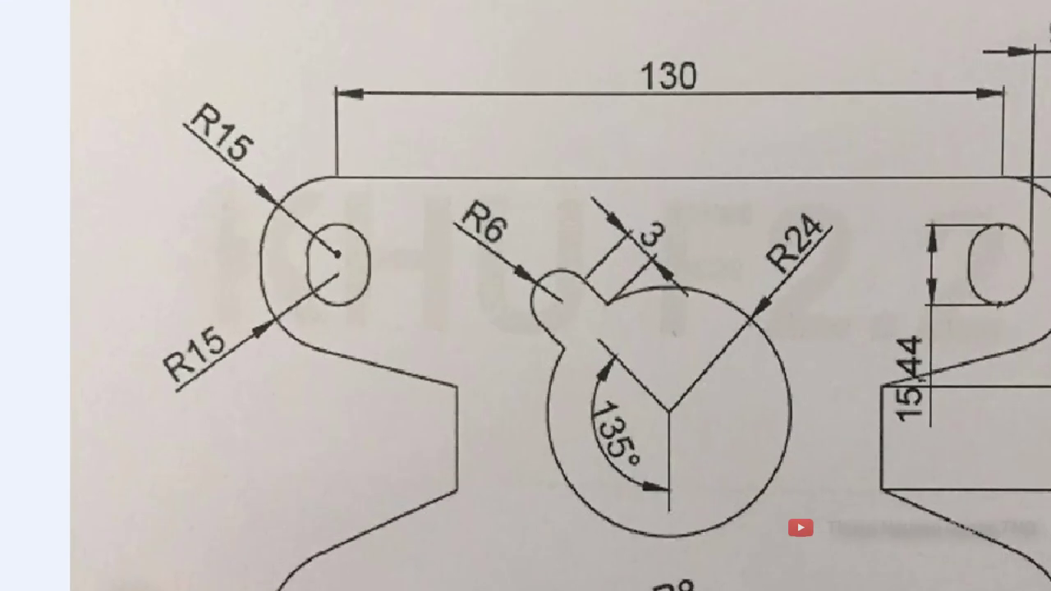
pyautogui.moveTo(347, 185); pyautogui.dragTo(314, 197)
# Draw a new R15 circle above the existing circles.
pyautogui.press('Escape')
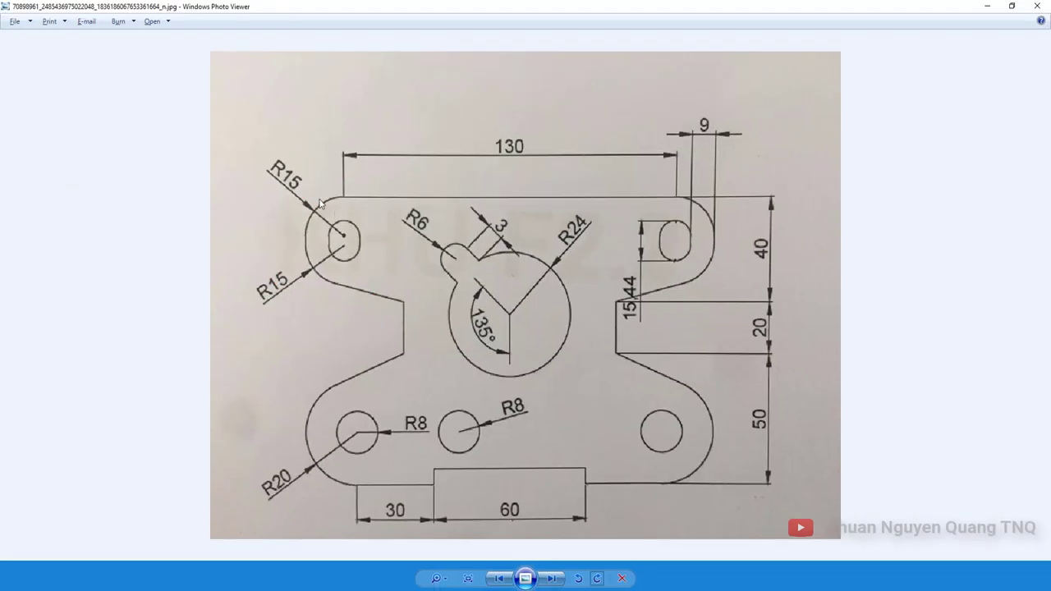
pyautogui.hotkey('alt', 'Tab')
pyautogui.write('c')
pyautogui.press('Return')
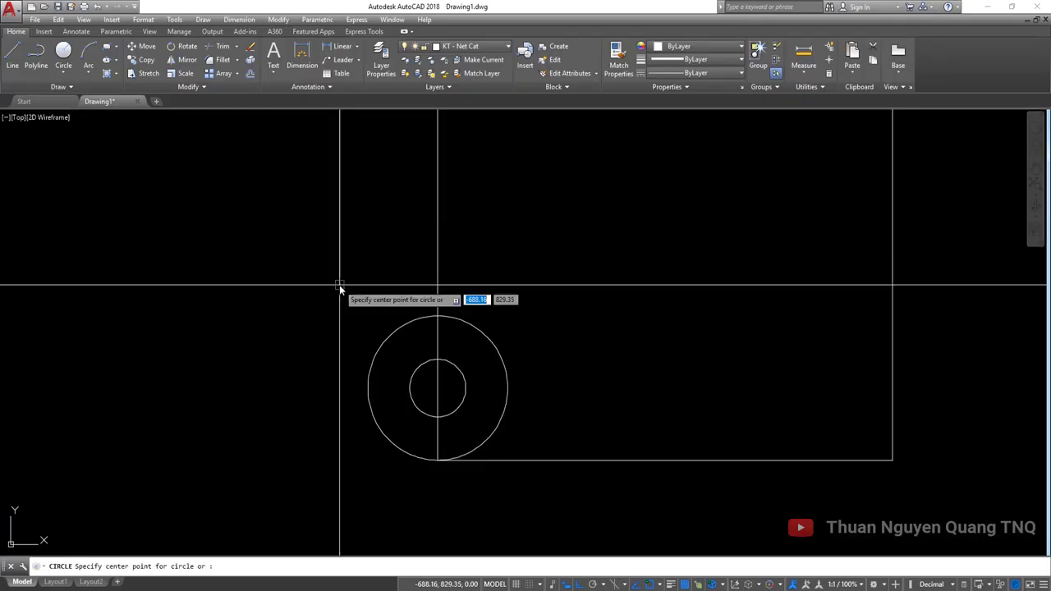
pyautogui.scroll(-2, 387, 403)
pyautogui.click(358, 305)
pyautogui.write('1')
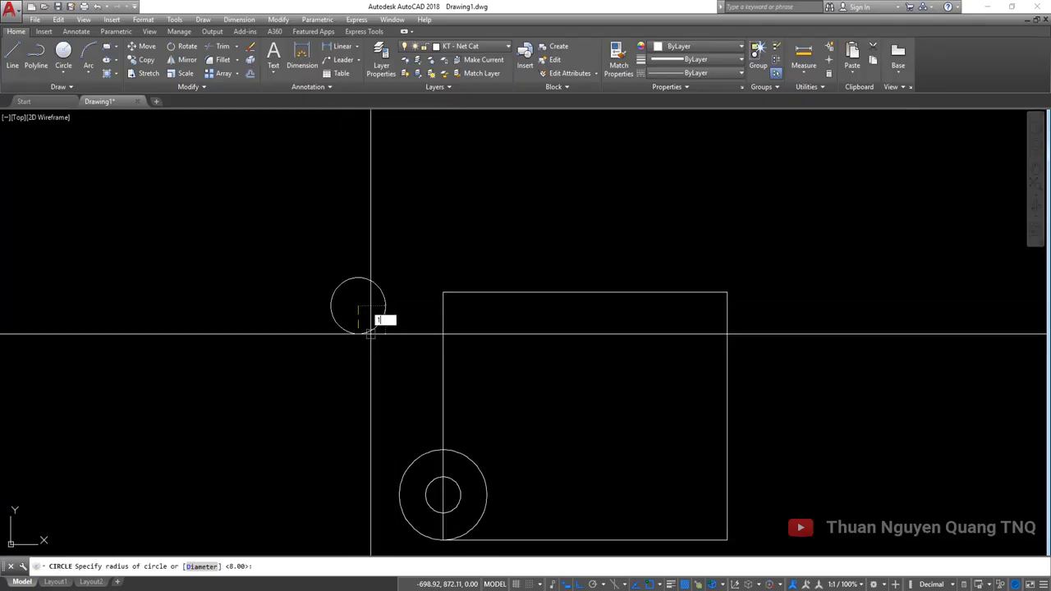
pyautogui.press('Return')
# Move the R15 circle onto the rectangle's top-left corner.
pyautogui.click(392, 258)
pyautogui.click(353, 283)
pyautogui.write('m')
pyautogui.press('Return')
pyautogui.click(358, 278)
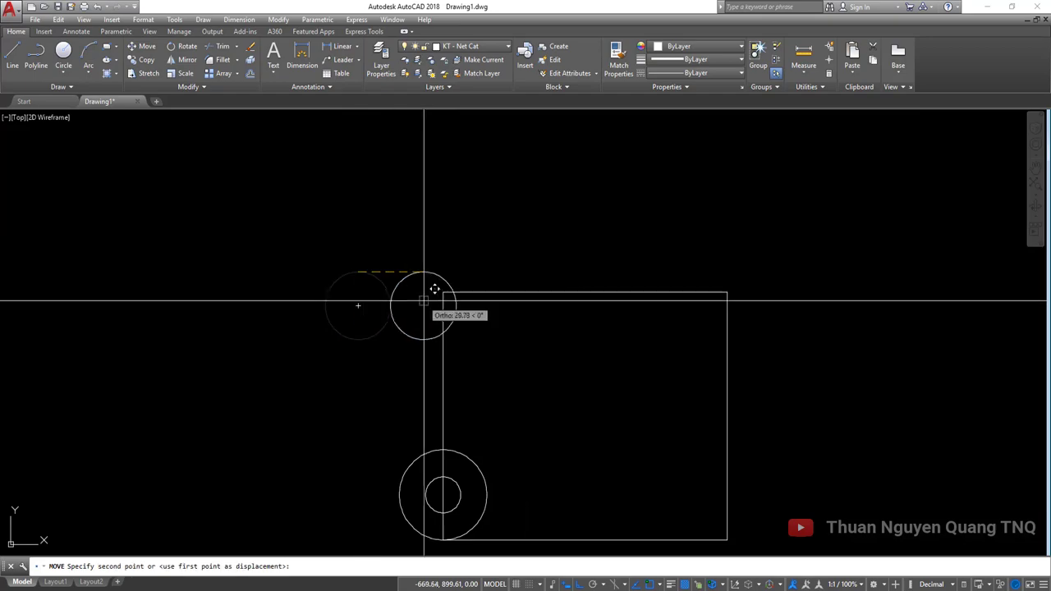
pyautogui.scroll(3, 443, 292)
pyautogui.scroll(2, 443, 292)
pyautogui.hotkey('alt', 'Tab')
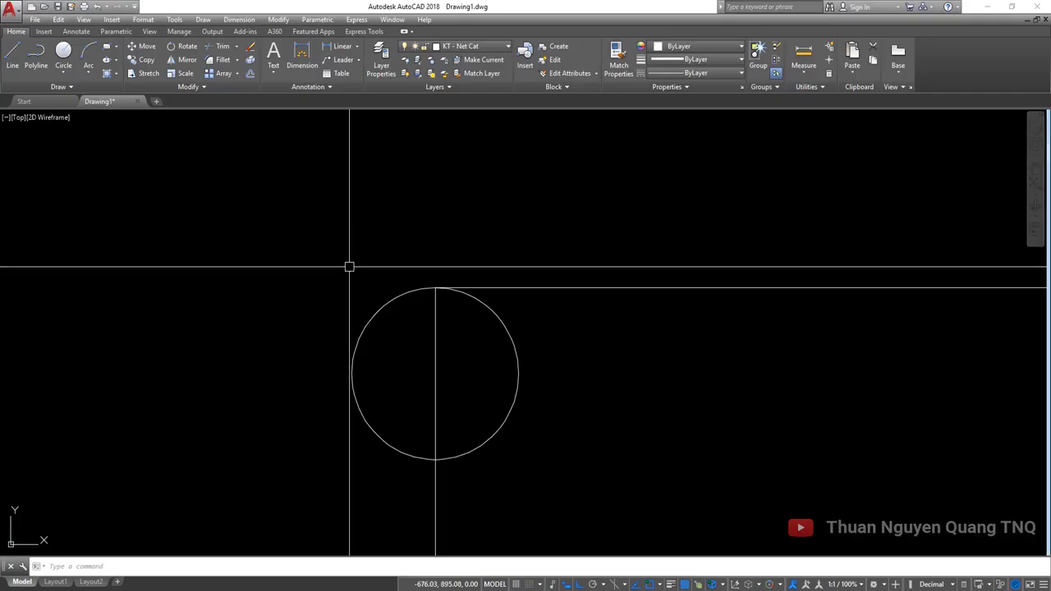
# Offset the R15 circle 9 inward to make a concentric inner circle.
pyautogui.write('o')
pyautogui.press('Return')
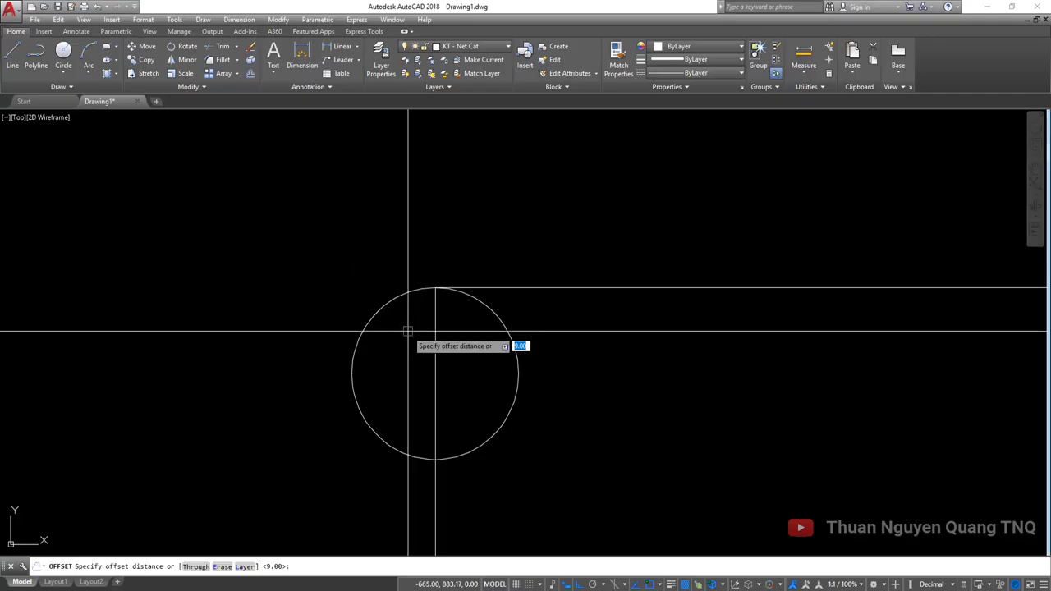
pyautogui.write('9')
pyautogui.press('Return')
pyautogui.click(404, 300)
pyautogui.click(433, 366)
pyautogui.press('Return')
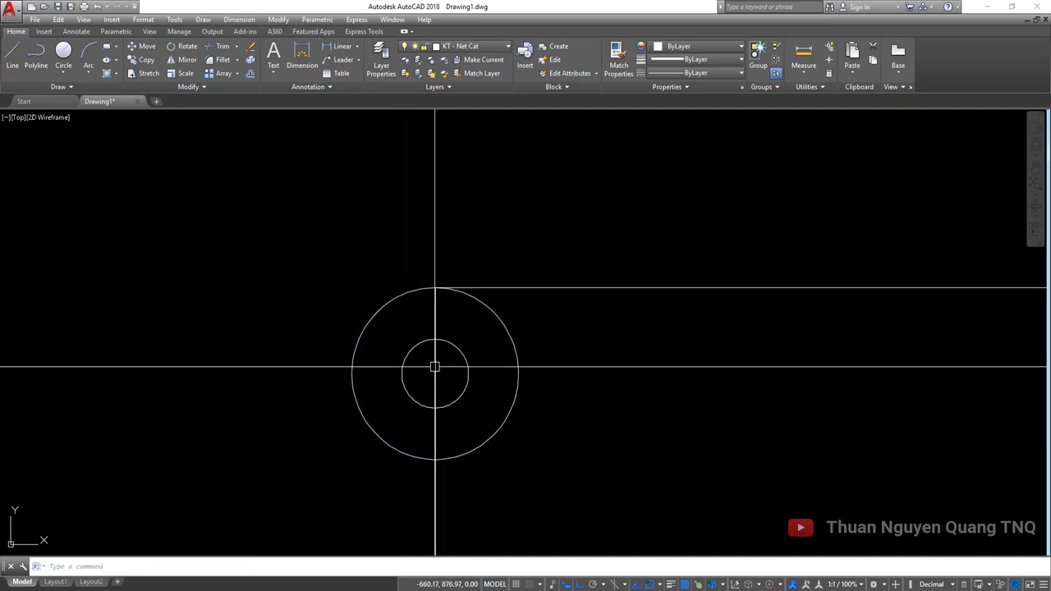
pyautogui.hotkey('alt', 'Tab')
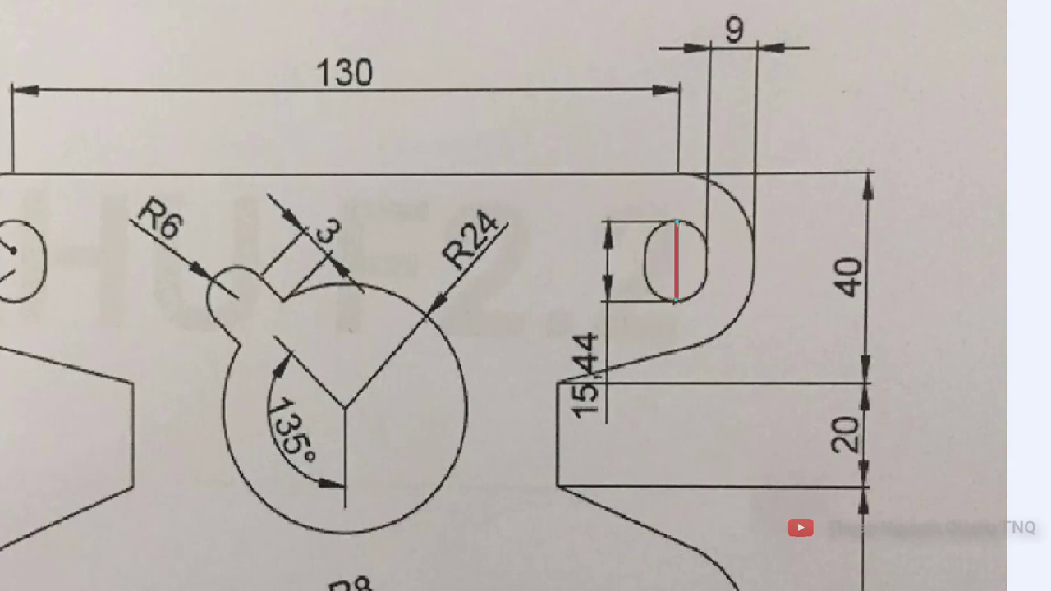
# Move the outline's top line and vertical line to the right.
pyautogui.hotkey('alt', 'Tab')
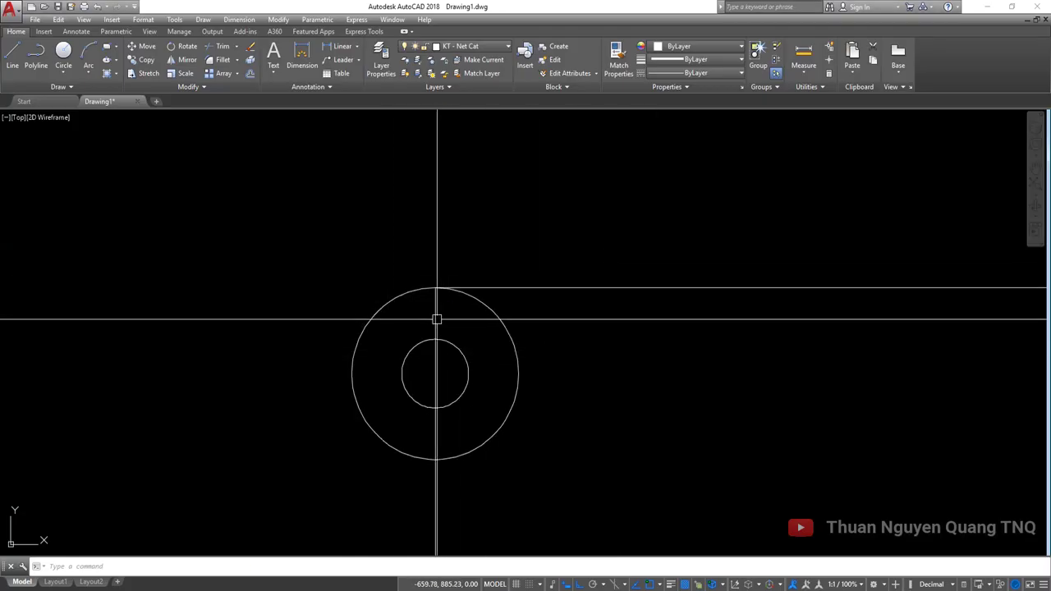
pyautogui.click(448, 288)
pyautogui.click(436, 312)
pyautogui.scroll(2, 525, 394)
pyautogui.scroll(-4, 400, 280)
pyautogui.write('m')
pyautogui.press('space')
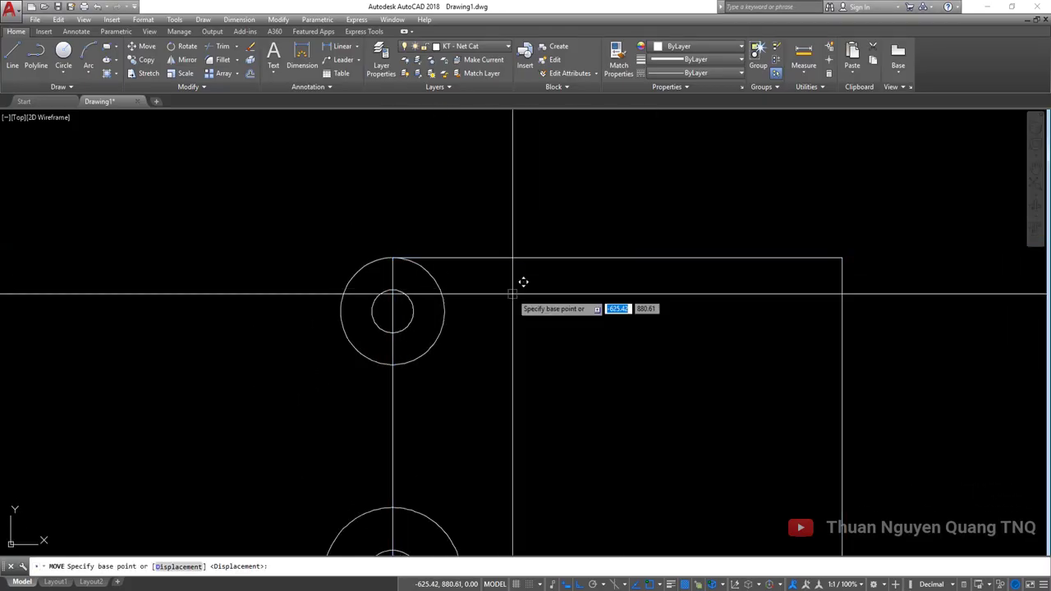
pyautogui.click(516, 294)
pyautogui.click(499, 260)
pyautogui.press('Escape')
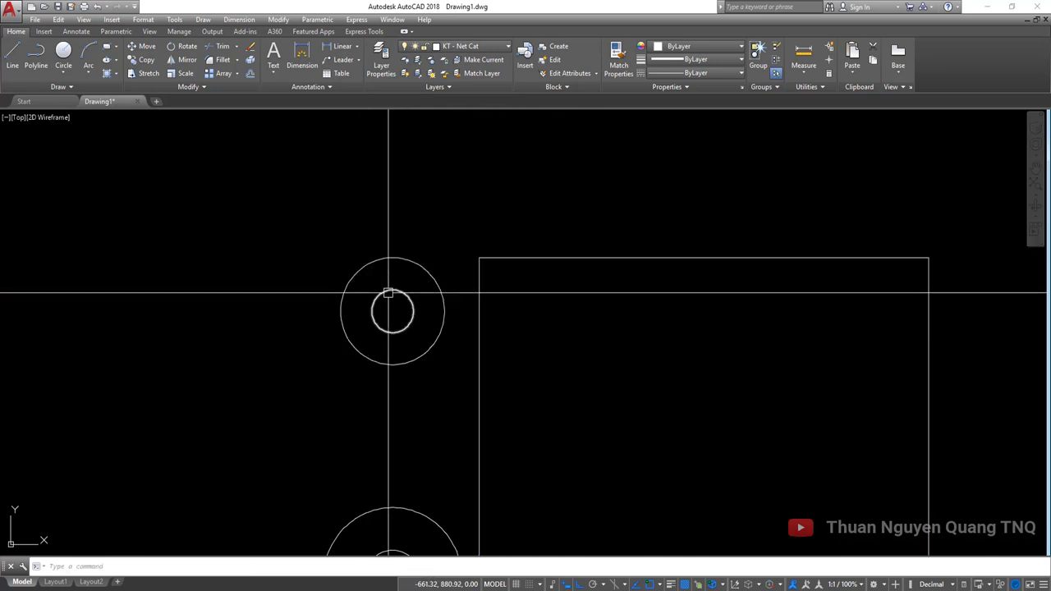
# Draw a 15-unit vertical polyline down from the inner circle's top.
pyautogui.scroll(2, 392, 291)
pyautogui.write('pl')
pyautogui.press('space')
pyautogui.click(392, 290)
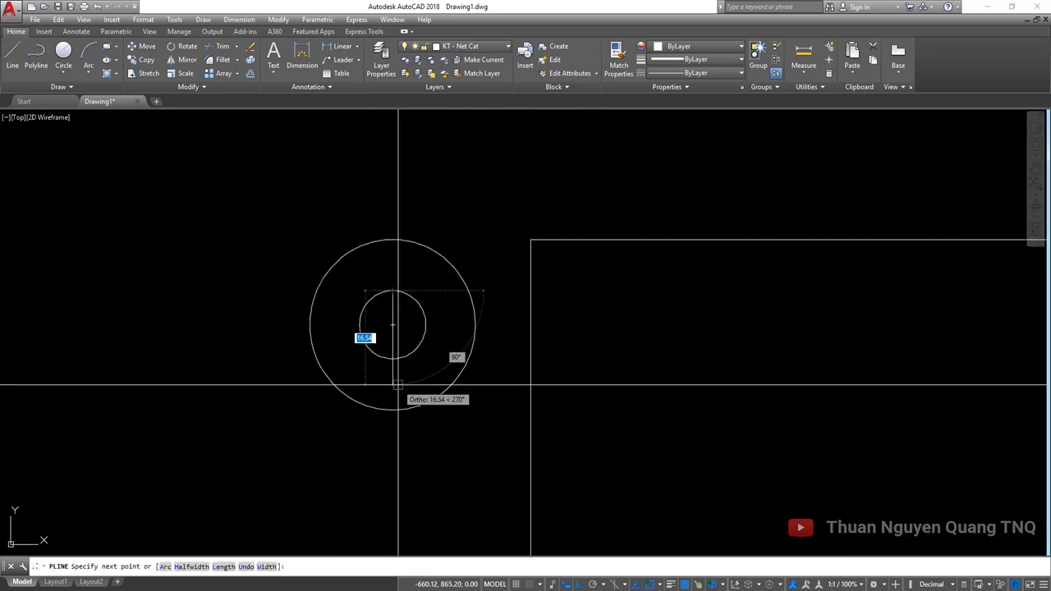
pyautogui.write('15')
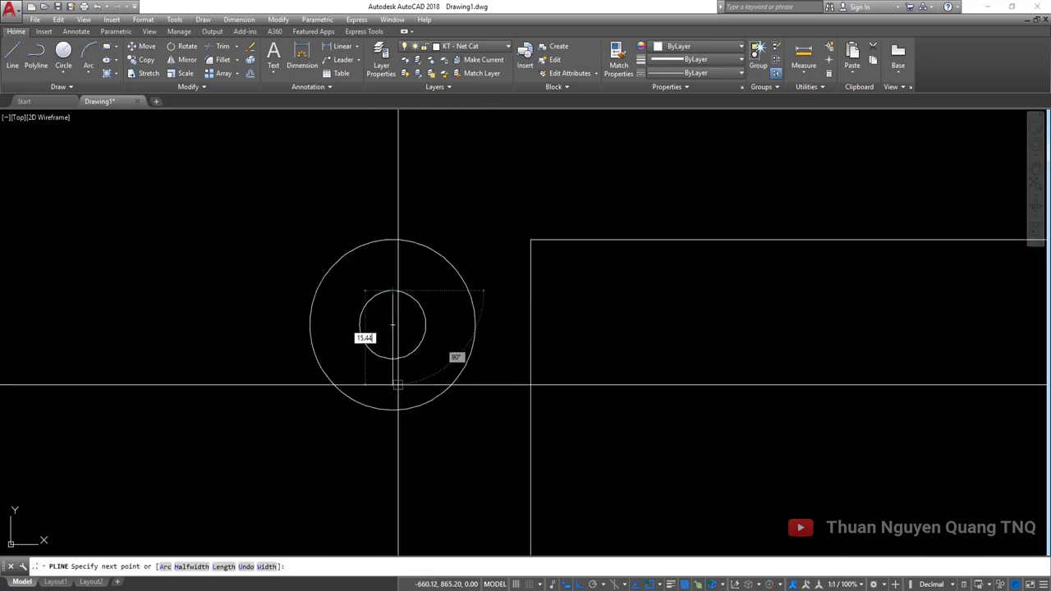
pyautogui.press('Return')
pyautogui.press('Return')
pyautogui.click(393, 345)
pyautogui.scroll(3, 391, 364)
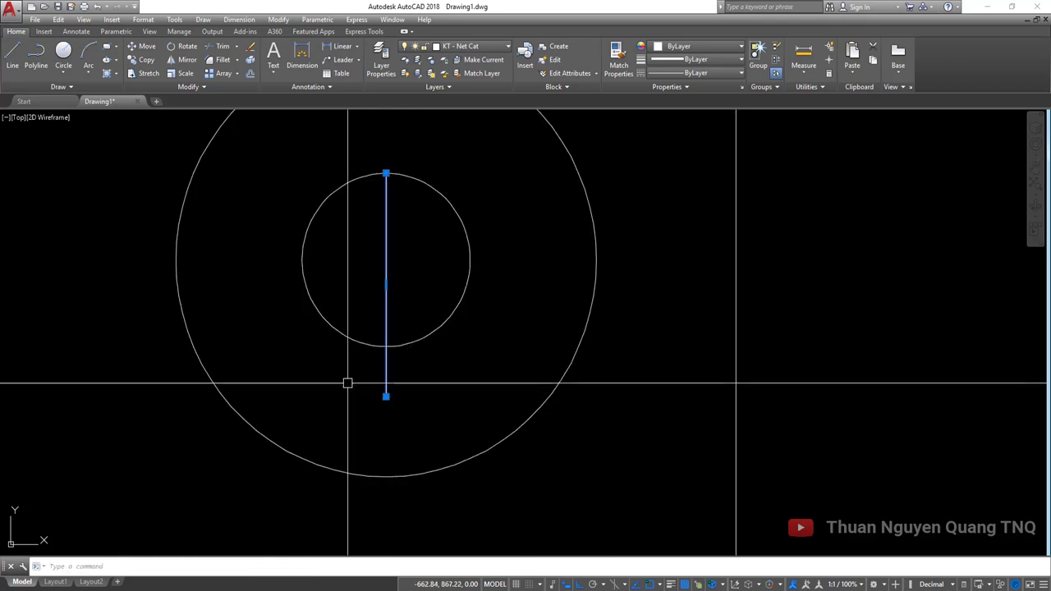
pyautogui.press('Escape')
# Mirror the small inner circle across the vertical line's midpoint, keeping the original.
pyautogui.hotkey('alt', 'Tab')
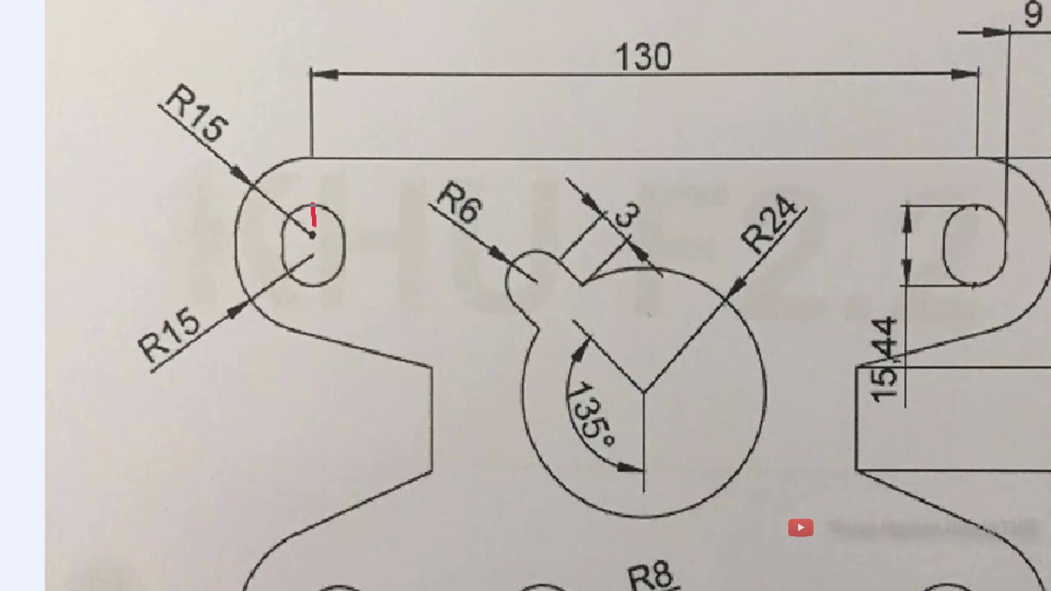
pyautogui.click(297, 221)
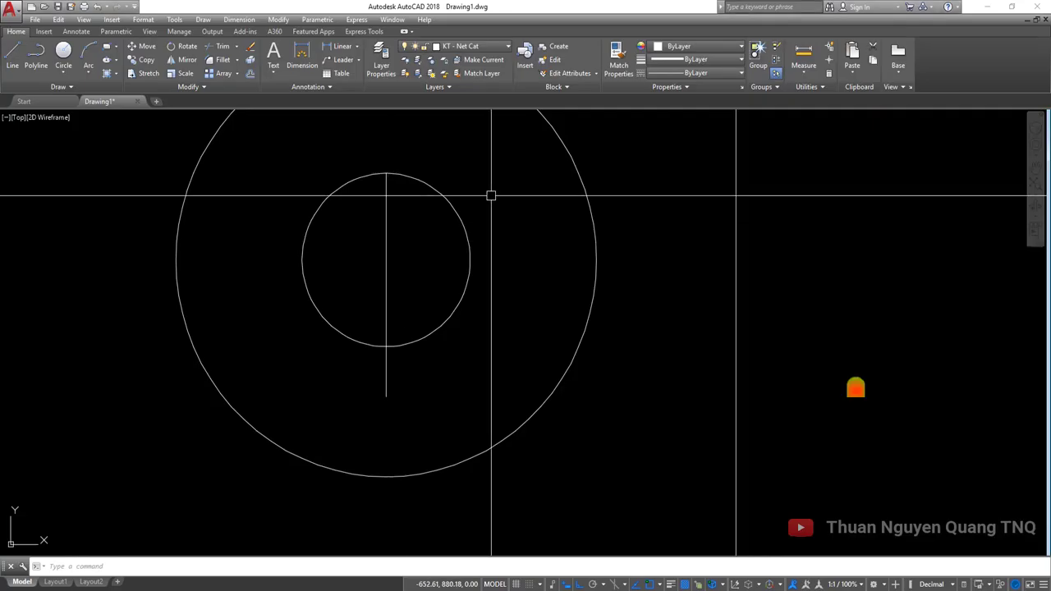
pyautogui.click(456, 212)
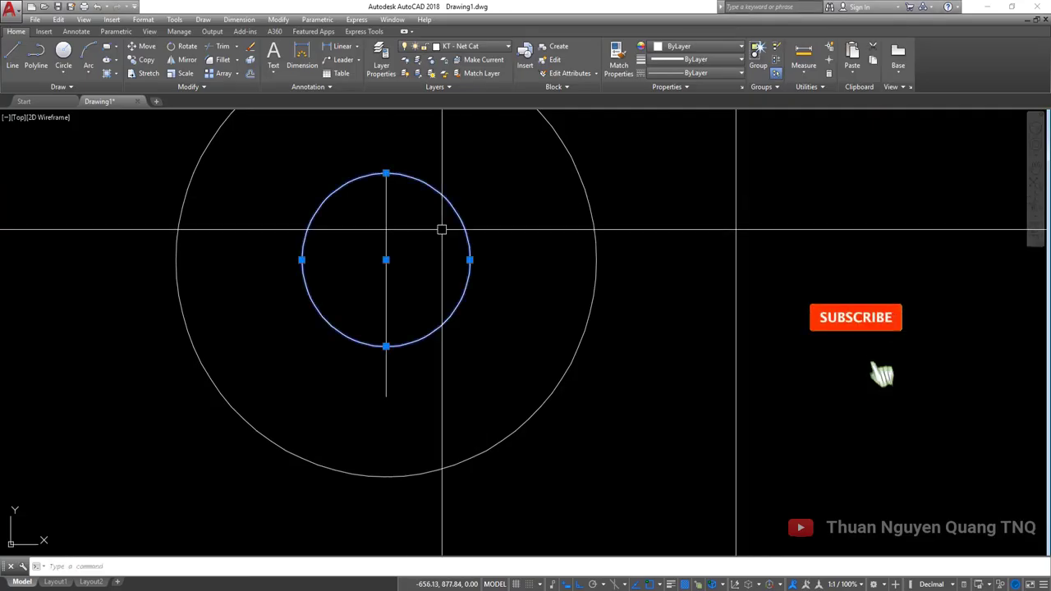
pyautogui.write('mi')
pyautogui.press('Return')
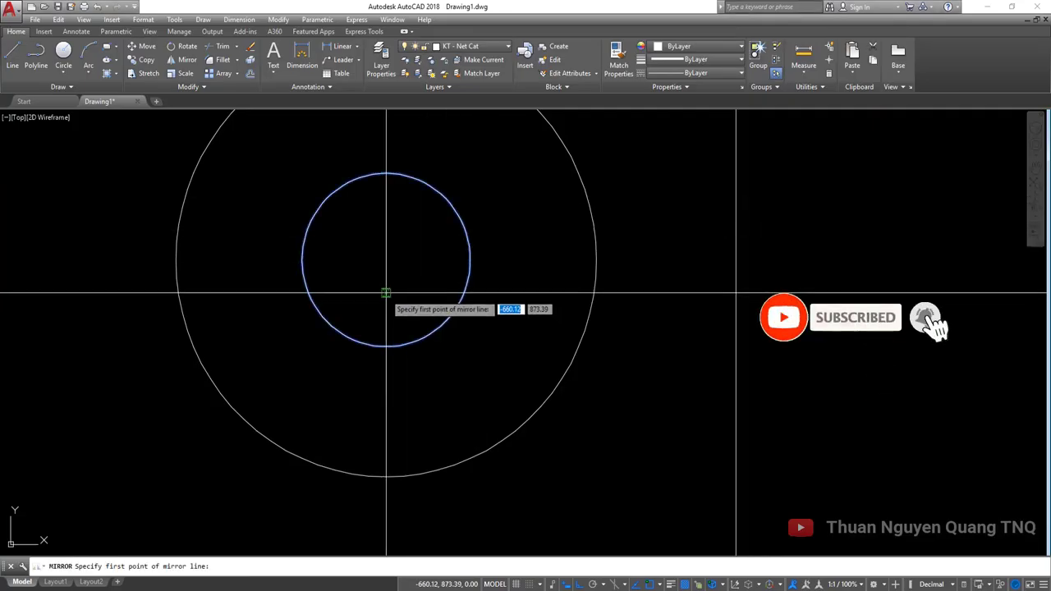
pyautogui.click(386, 285)
pyautogui.click(497, 292)
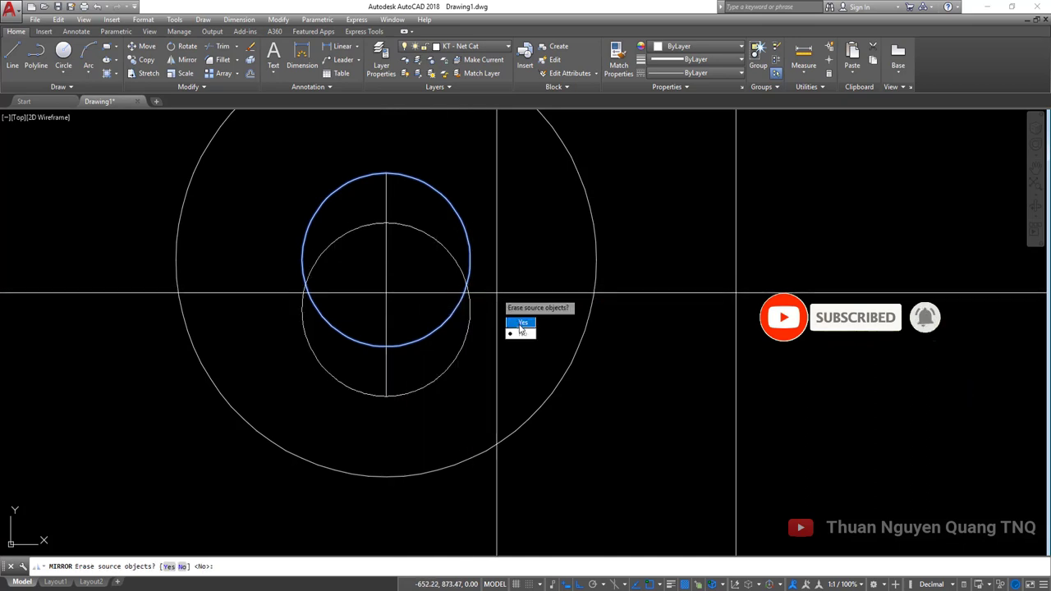
pyautogui.click(523, 336)
# Recentre the view and begin polylines at both circles' sides, cancelling each.
pyautogui.moveTo(479, 256); pyautogui.dragTo(486, 292, button='middle')
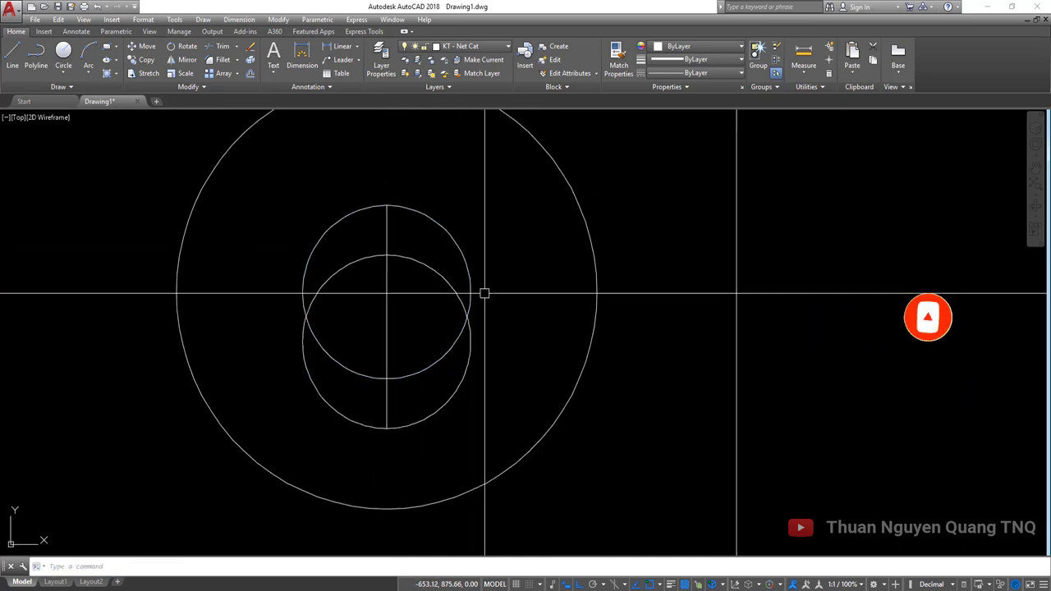
pyautogui.write('pl')
pyautogui.press('Return')
pyautogui.click(470, 341)
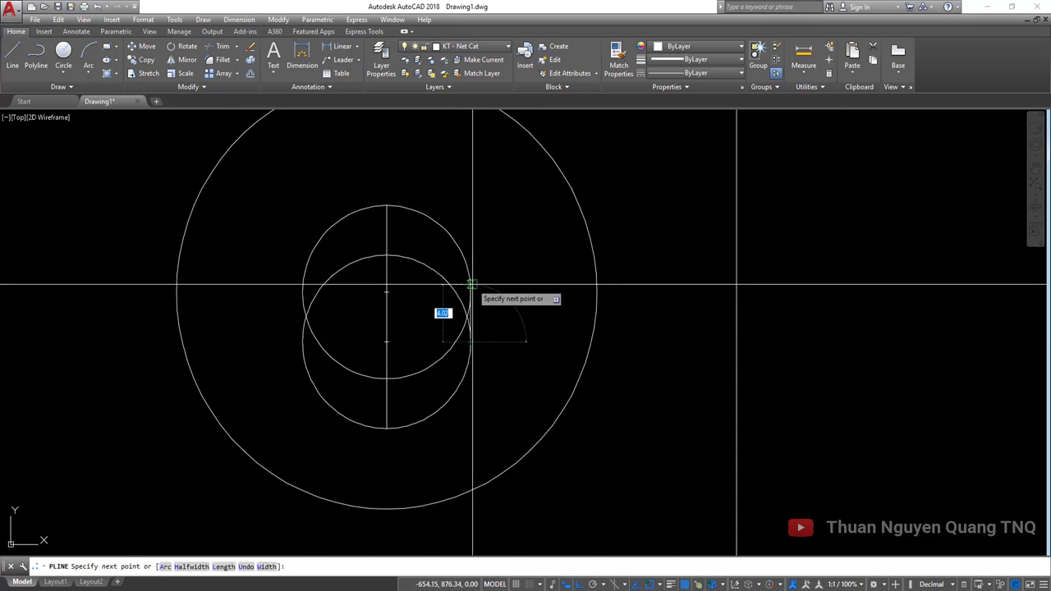
pyautogui.press('Escape')
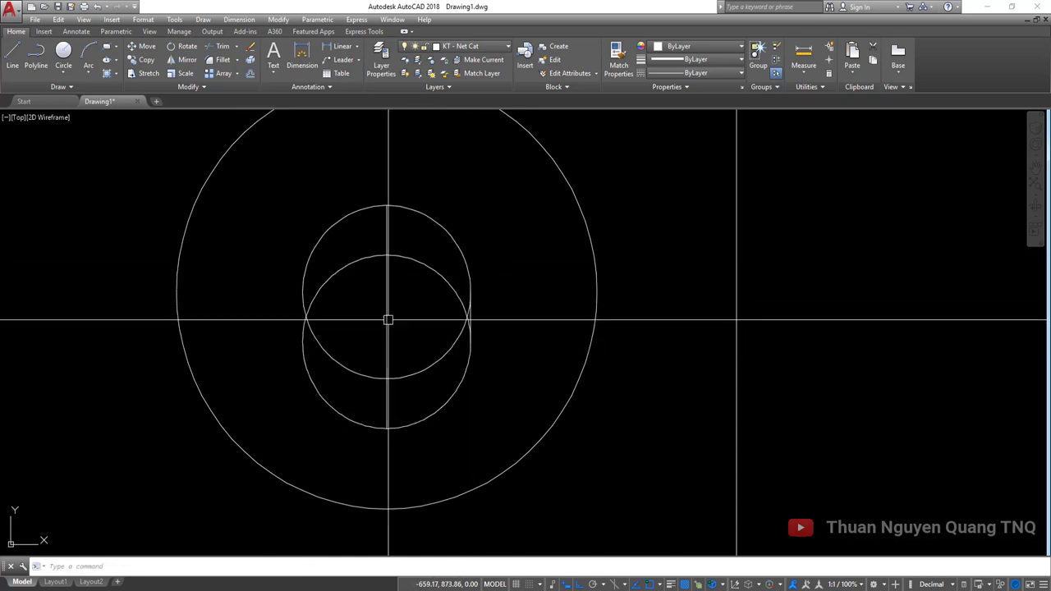
pyautogui.write('11')
pyautogui.press('Return')
pyautogui.click(304, 292)
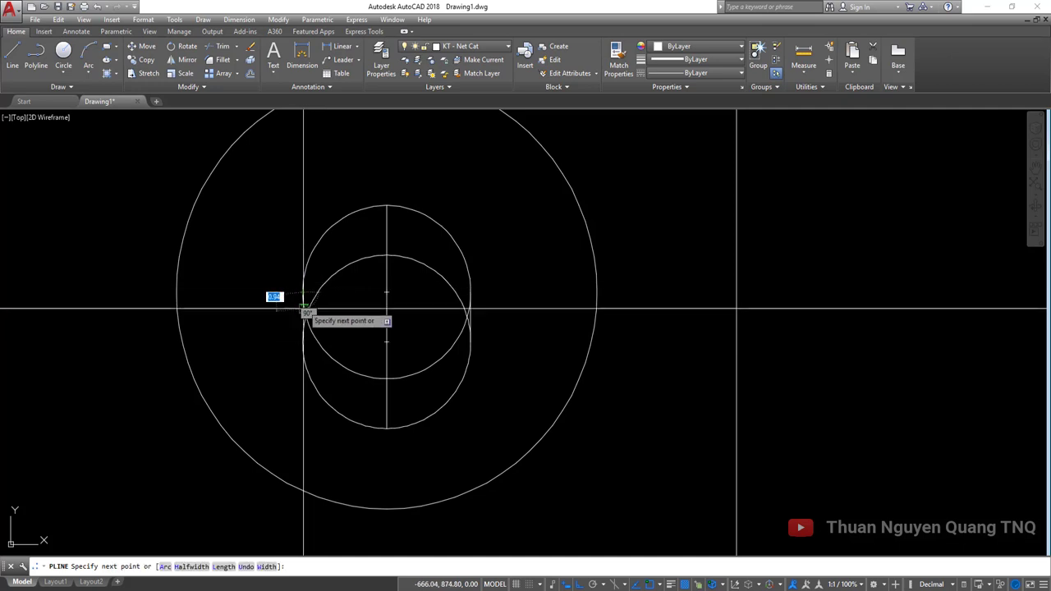
pyautogui.press('Escape')
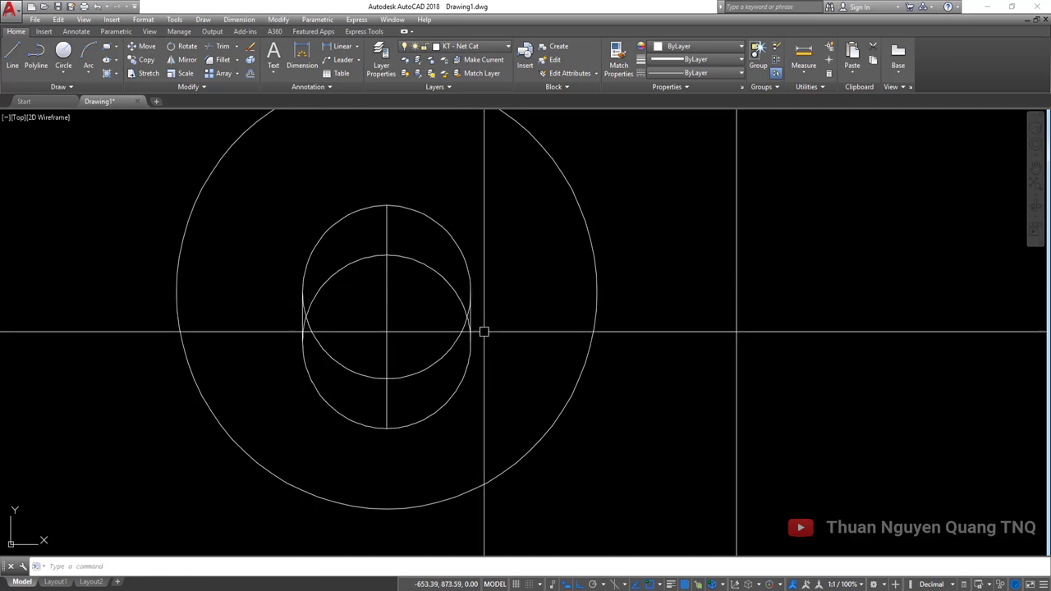
# Trim the overlapping circle arcs and leftover pieces to form the capsule slot.
pyautogui.write('1')
pyautogui.press('Return')
pyautogui.click(512, 387)
pyautogui.click(305, 254)
pyautogui.press('Return')
pyautogui.scroll(2, 316, 292)
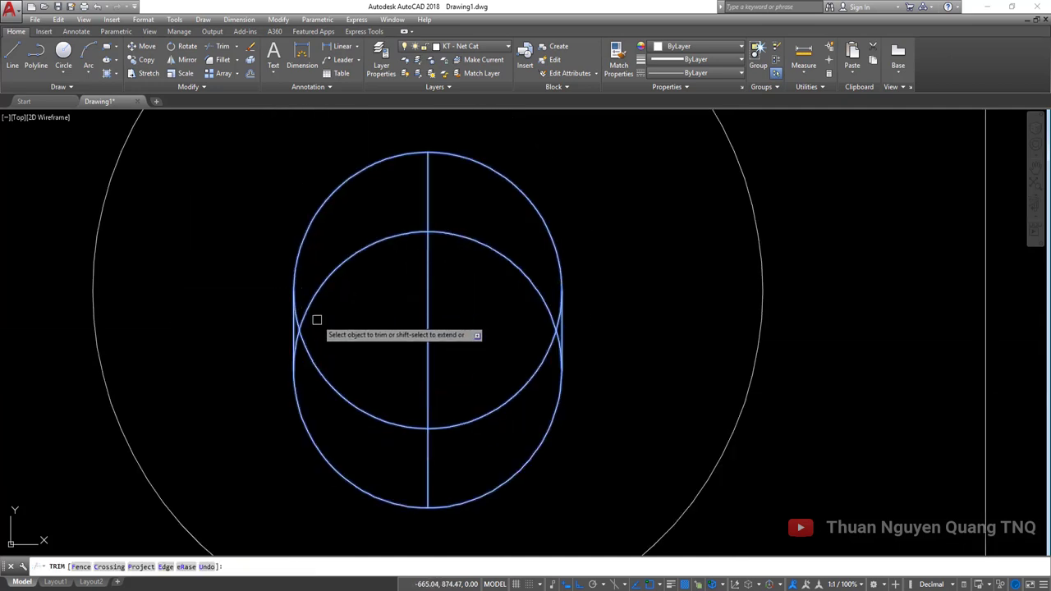
pyautogui.click(329, 324)
pyautogui.click(302, 324)
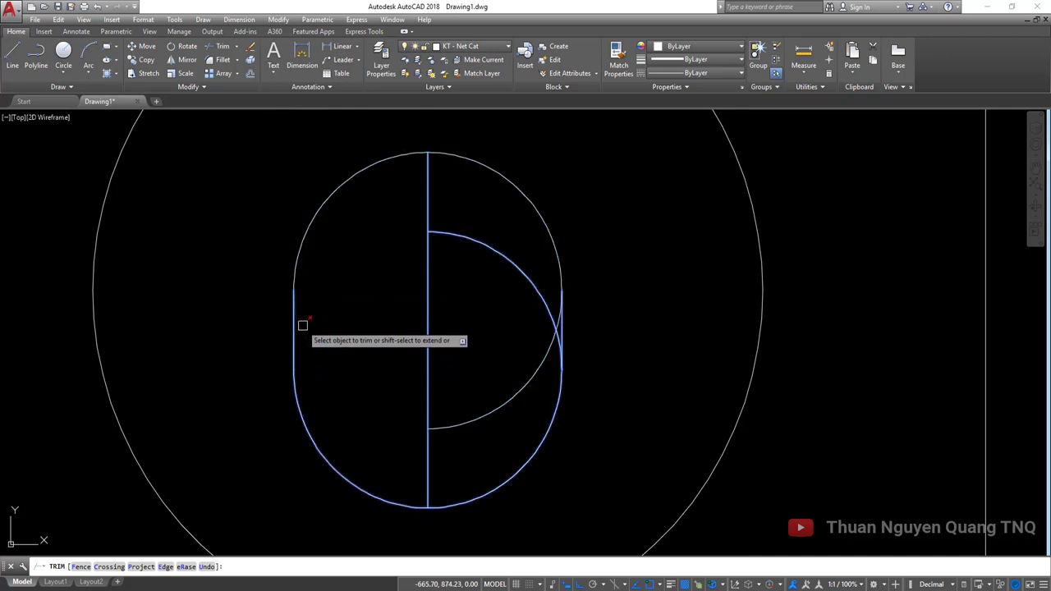
pyautogui.click(532, 269)
pyautogui.click(549, 340)
pyautogui.click(557, 333)
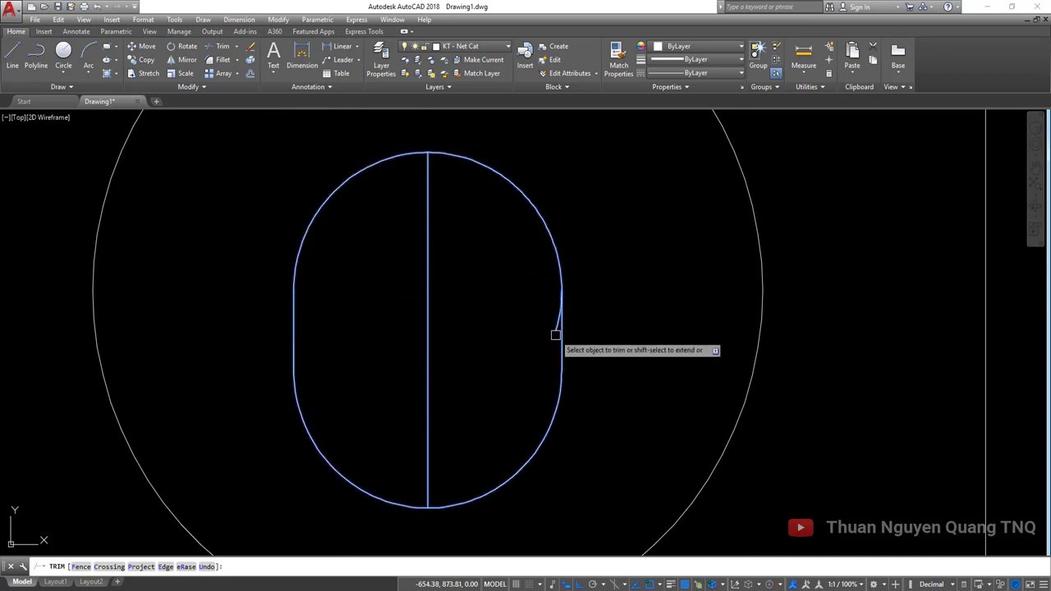
pyautogui.press('Escape')
# Delete the vertical construction line through the slot.
pyautogui.scroll(-1, 517, 326)
pyautogui.scroll(-2, 446, 335)
pyautogui.click(471, 336)
pyautogui.press('Delete')
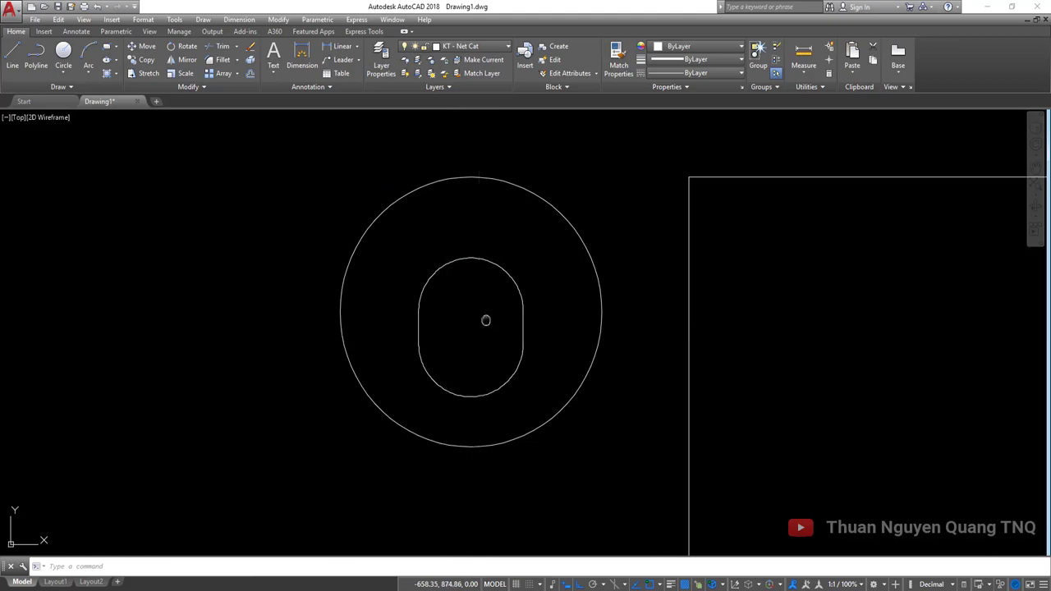
pyautogui.moveTo(486, 321); pyautogui.dragTo(439, 340, button='middle')
# Move the rectangle by its top-left corner onto the circles' vertical centre line.
pyautogui.hotkey('alt', 'Tab')
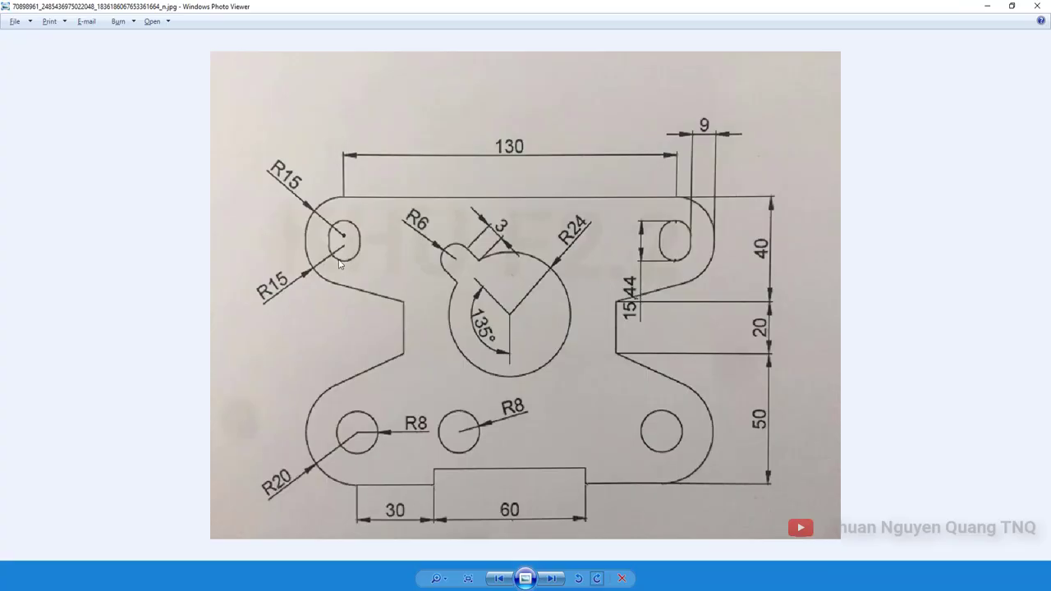
pyautogui.hotkey('alt', 'Tab')
pyautogui.scroll(-5, 353, 271)
pyautogui.scroll(-2, 369, 284)
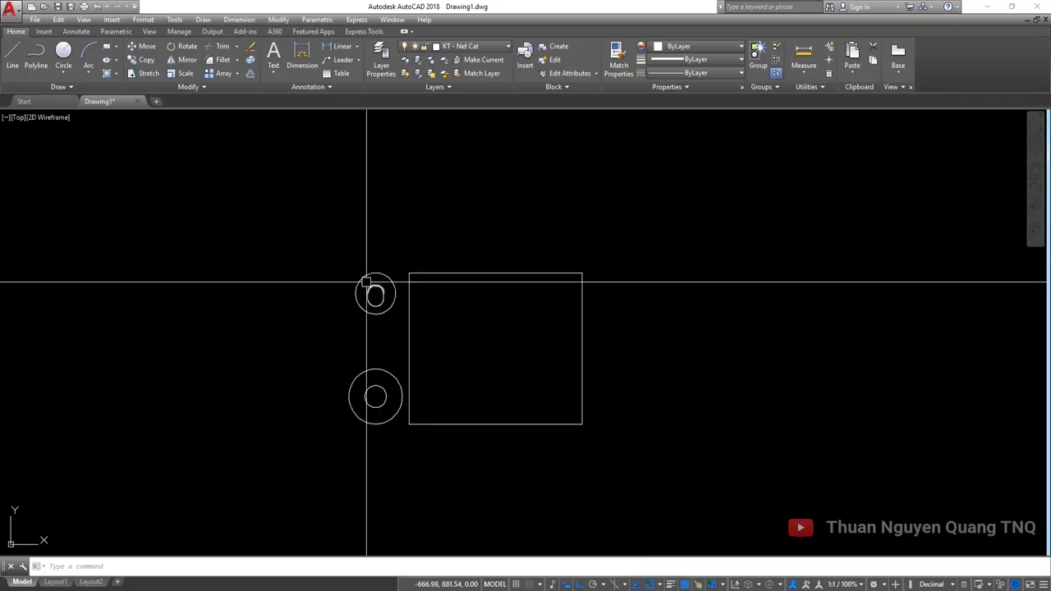
pyautogui.scroll(4, 369, 283)
pyautogui.click(484, 244)
pyautogui.click(456, 289)
pyautogui.write('m')
pyautogui.press('Return')
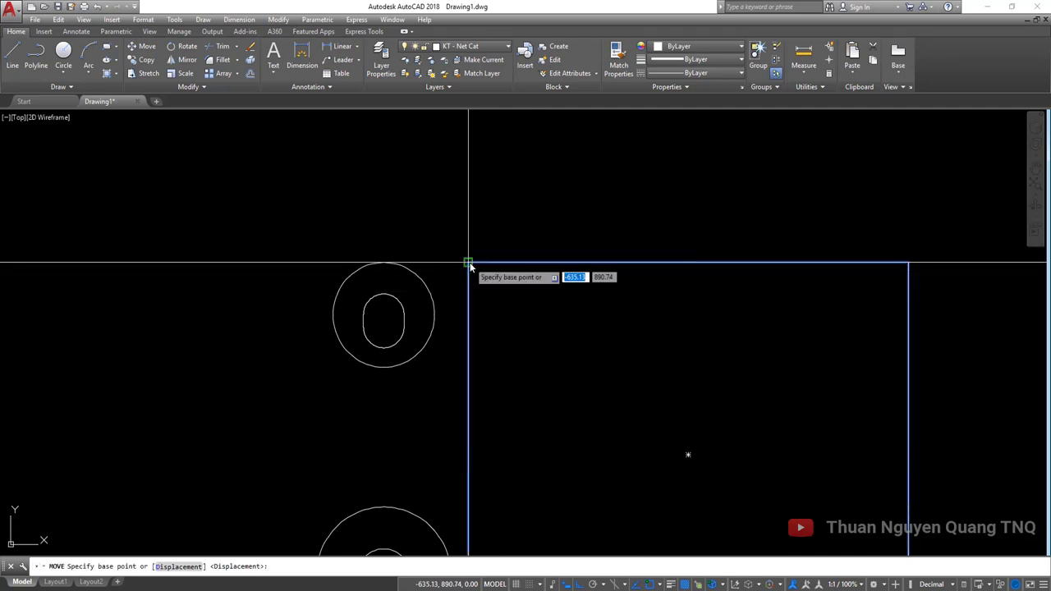
pyautogui.click(468, 263)
pyautogui.click(384, 258)
pyautogui.scroll(-4, 499, 301)
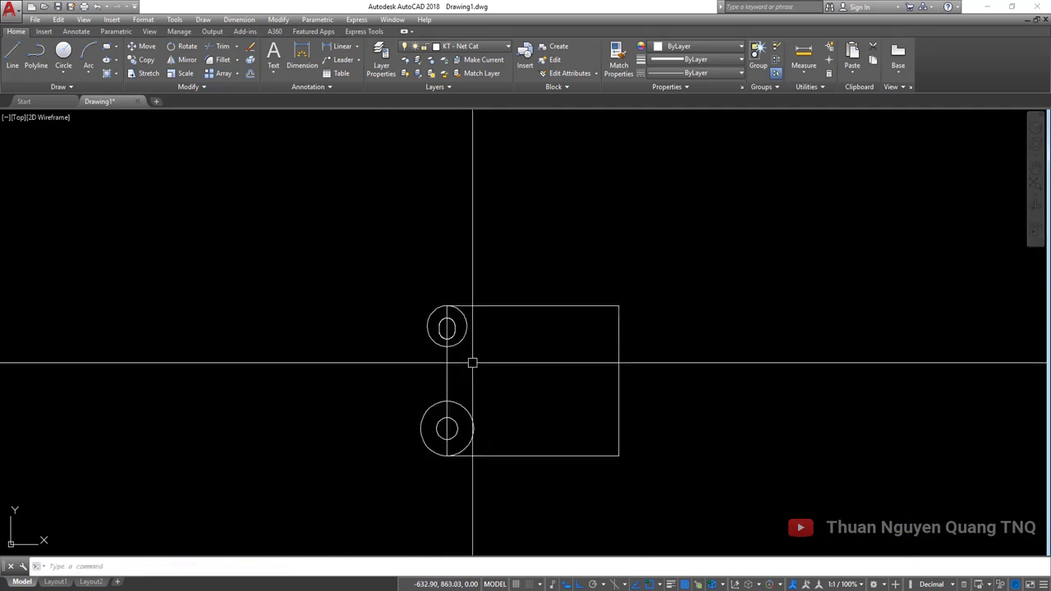
pyautogui.moveTo(474, 364); pyautogui.dragTo(457, 304, button='middle')
pyautogui.hotkey('alt', 'Tab')
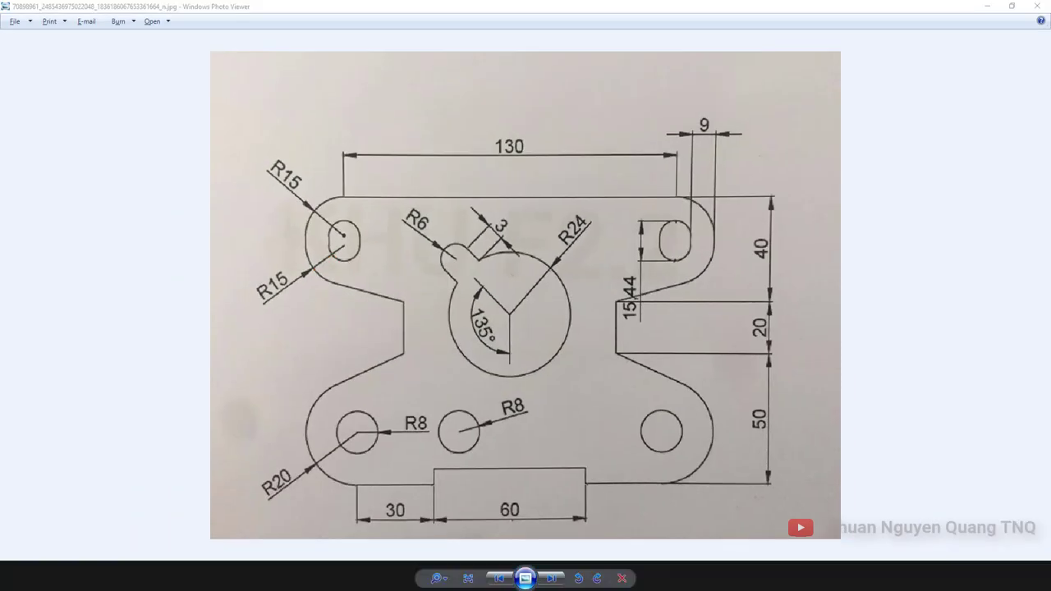
# Offset the circle around the slot by 9.
pyautogui.hotkey('alt', 'Tab')
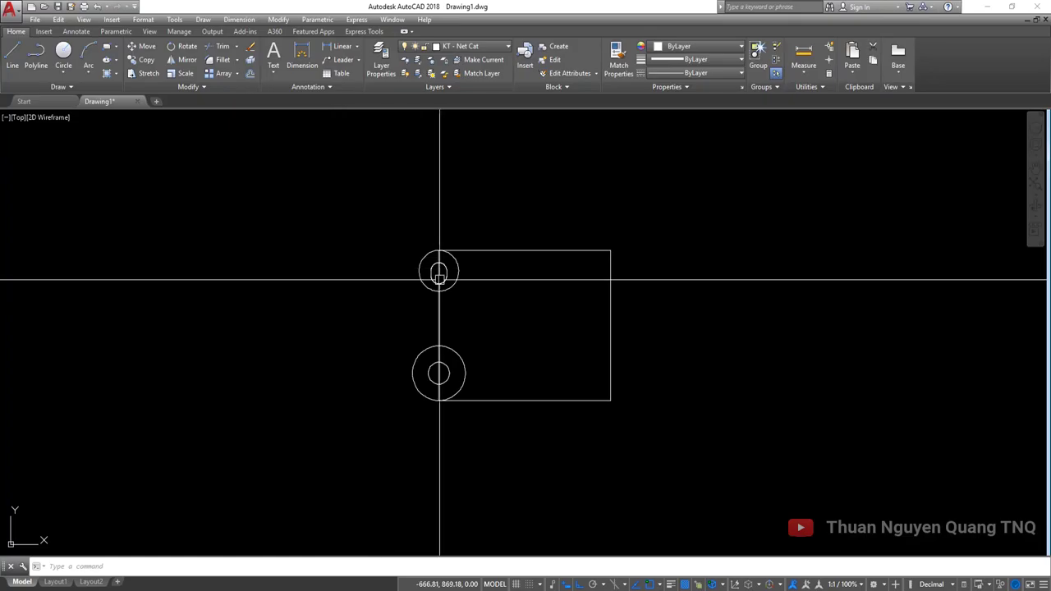
pyautogui.scroll(5, 403, 271)
pyautogui.click(394, 293)
pyautogui.press('Escape')
pyautogui.write('O')
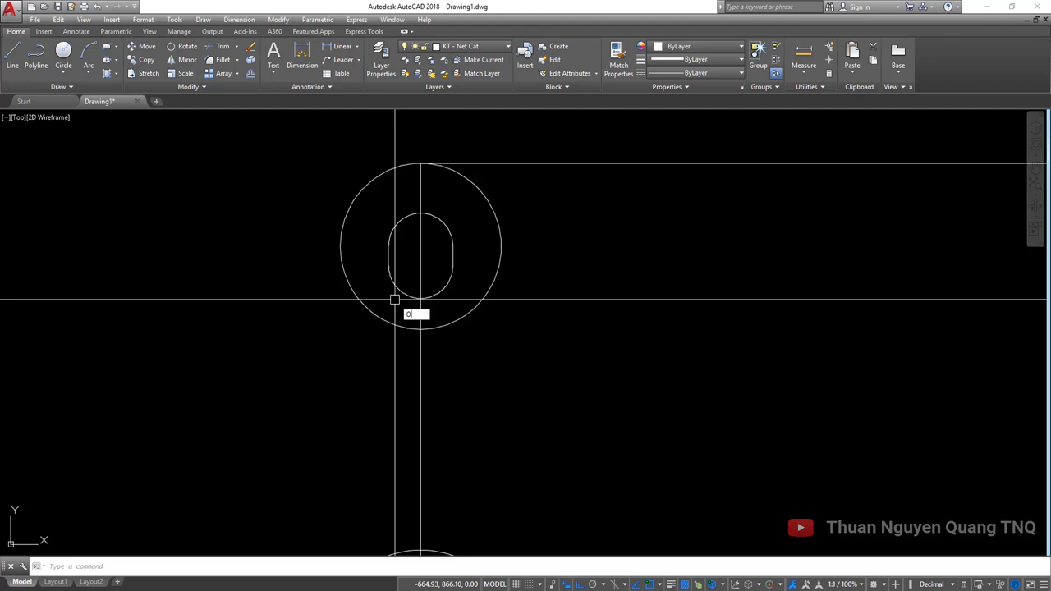
pyautogui.press('Return')
pyautogui.press('Return')
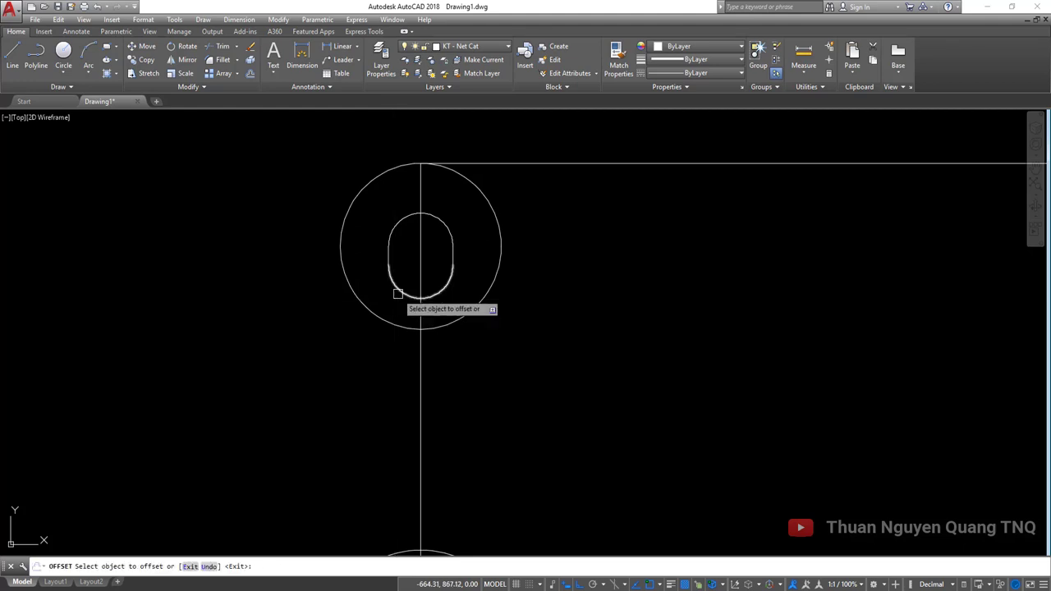
pyautogui.click(386, 318)
pyautogui.hotkey('alt', 'Tab')
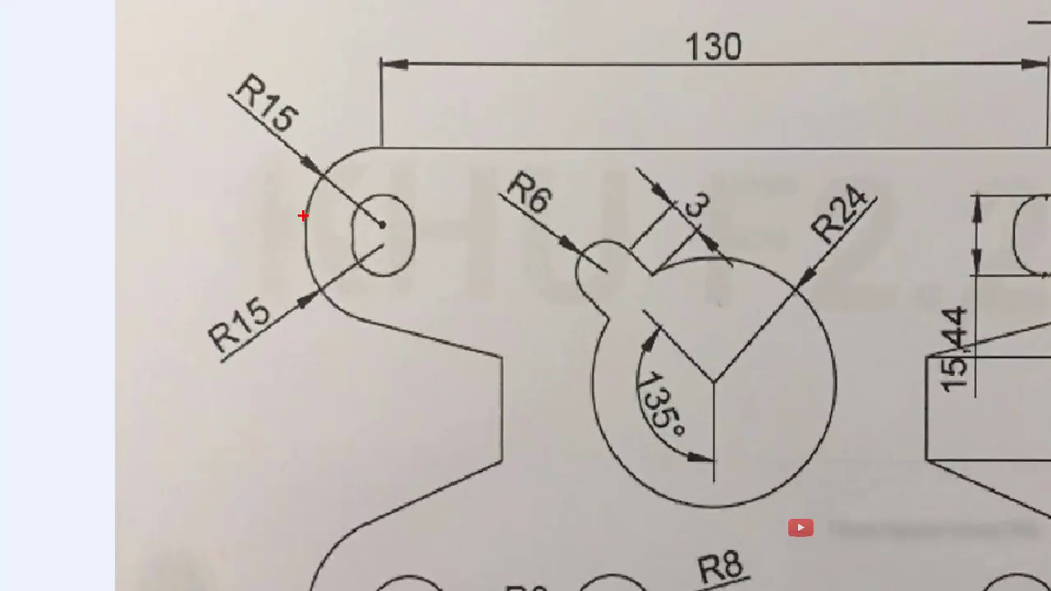
pyautogui.hotkey('alt', 'Tab')
# Begin a polyline on the circle, then cancel it and recentre the view.
pyautogui.scroll(2, 340, 246)
pyautogui.scroll(2, 340, 270)
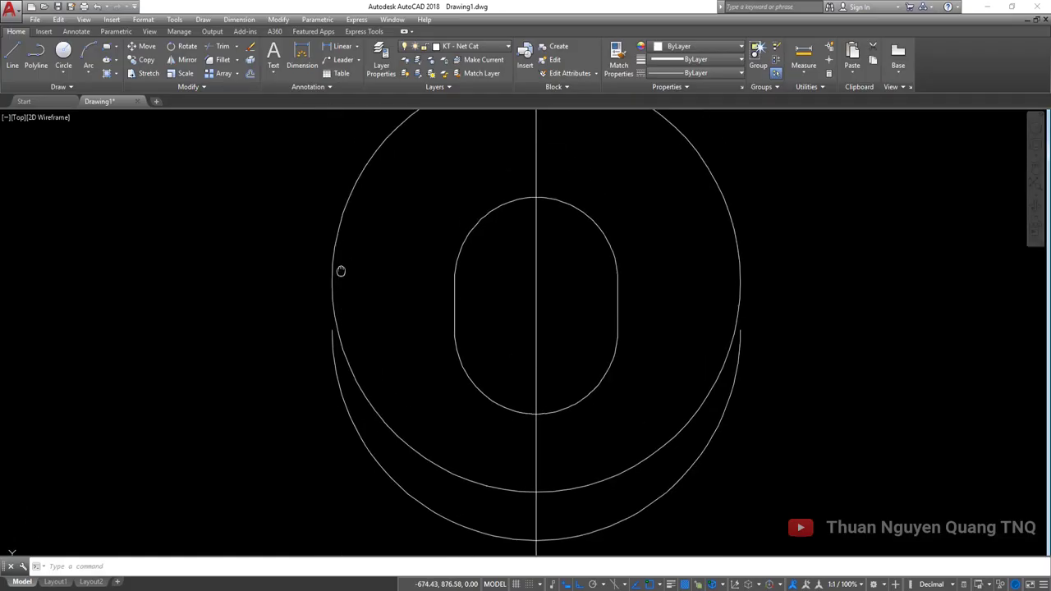
pyautogui.write('pl')
pyautogui.press('Return')
pyautogui.click(332, 325)
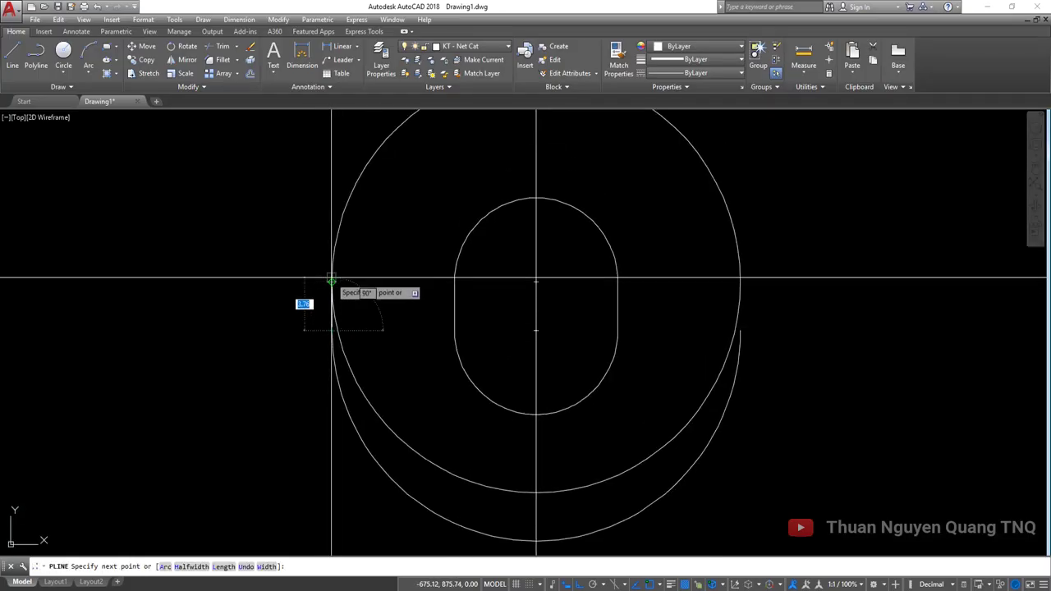
pyautogui.press('Escape')
pyautogui.moveTo(417, 357); pyautogui.dragTo(404, 313, button='middle')
pyautogui.write('T')
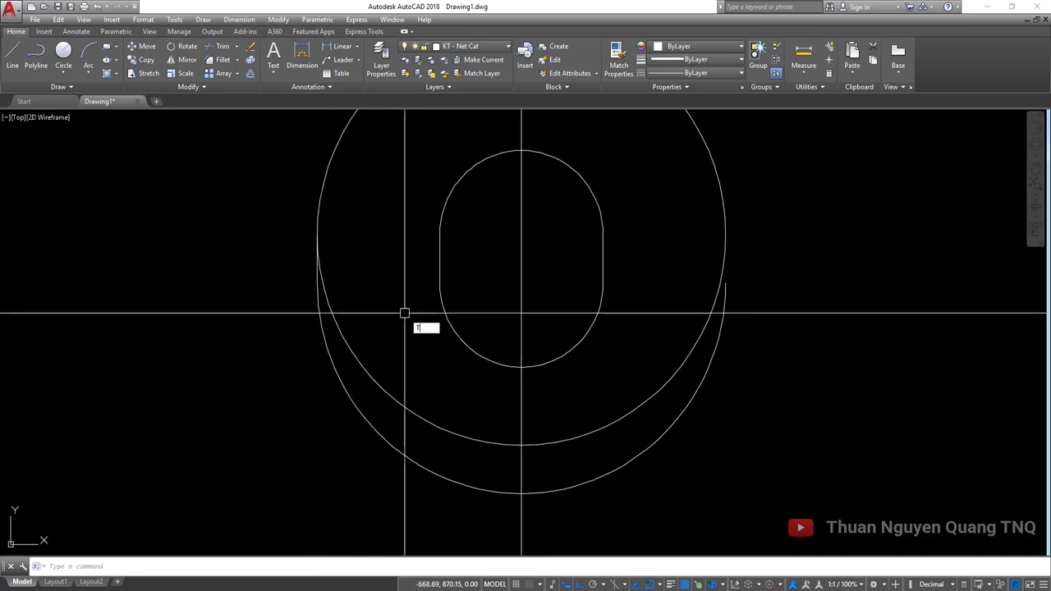
# Trim away the circle's lower-left portion using a crossing window of cutting edges.
pyautogui.write('r')
pyautogui.press('Return')
pyautogui.moveTo(746, 490); pyautogui.dragTo(258, 242)
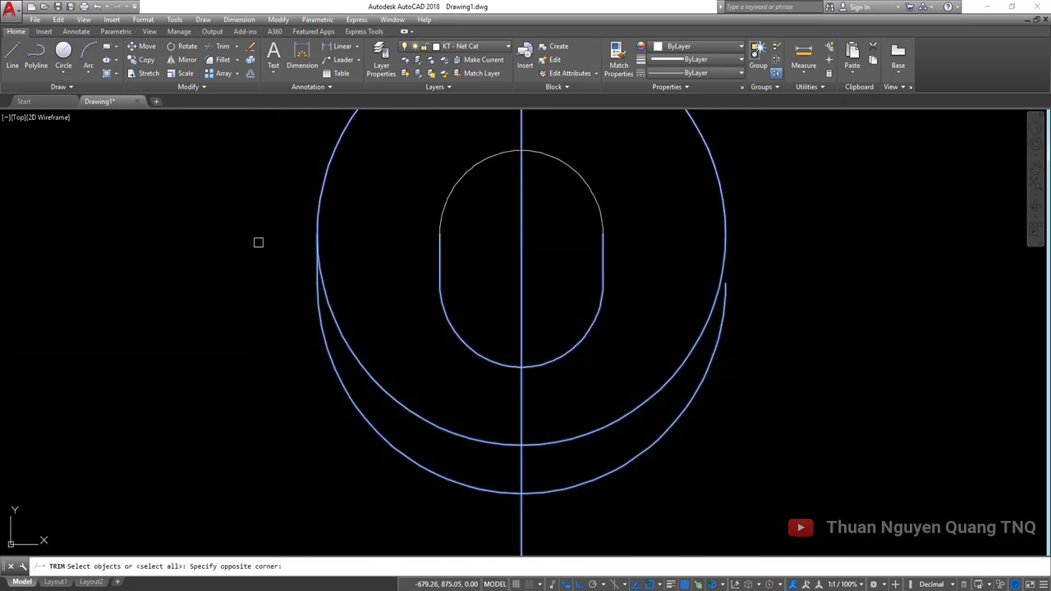
pyautogui.press('Return')
pyautogui.click(321, 288)
pyautogui.scroll(-2, 595, 411)
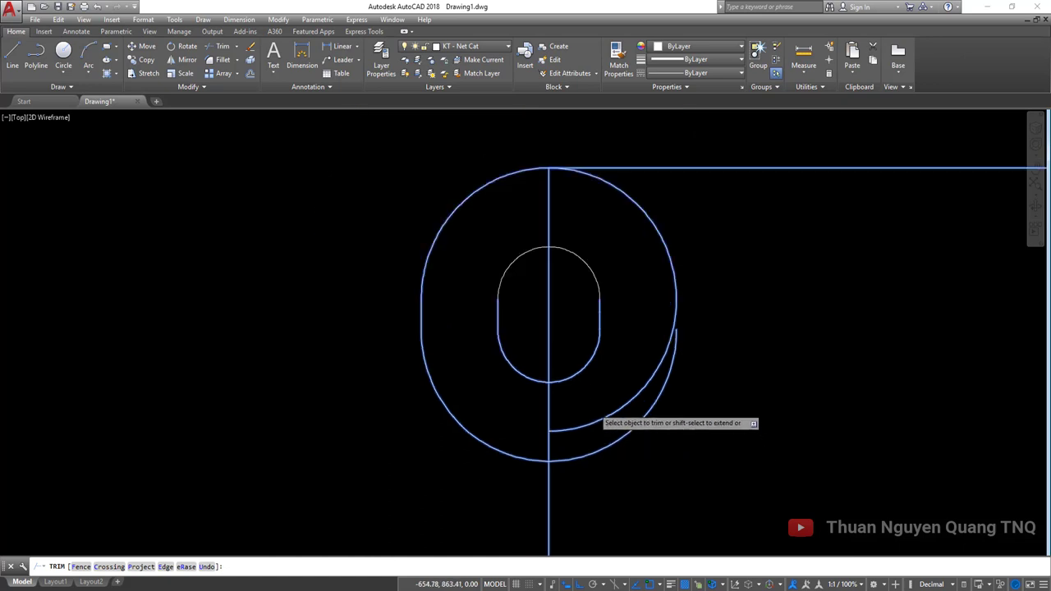
pyautogui.scroll(-2, 597, 417)
pyautogui.press('Escape')
# Trim the upper-right arc and inner arc portion off the lug.
pyautogui.write('tr')
pyautogui.press('Return')
pyautogui.click(622, 489)
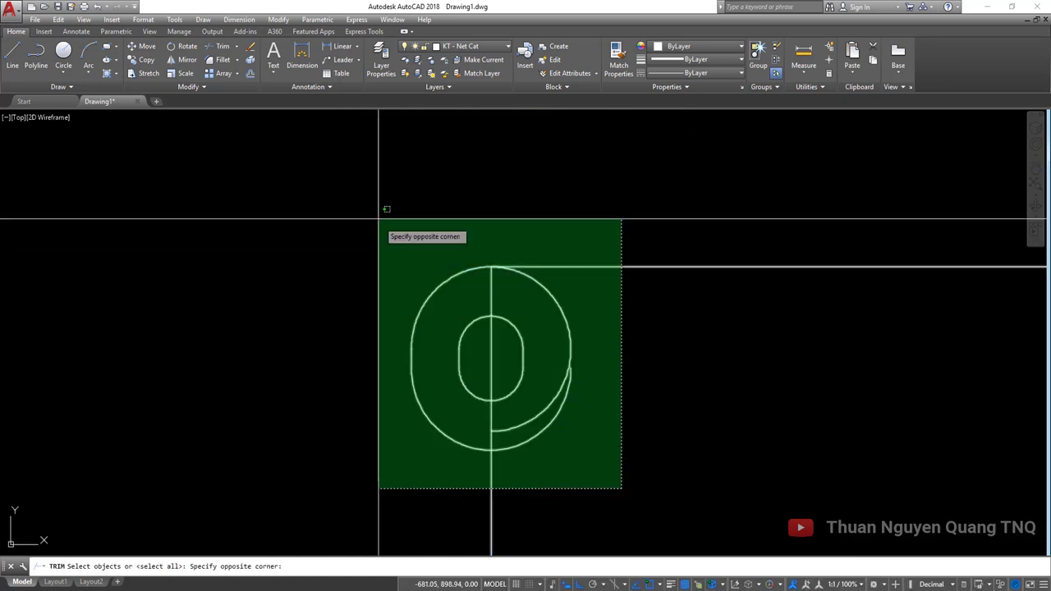
pyautogui.click(378, 219)
pyautogui.press('Return')
pyautogui.click(538, 420)
pyautogui.click(564, 312)
pyautogui.press('Escape')
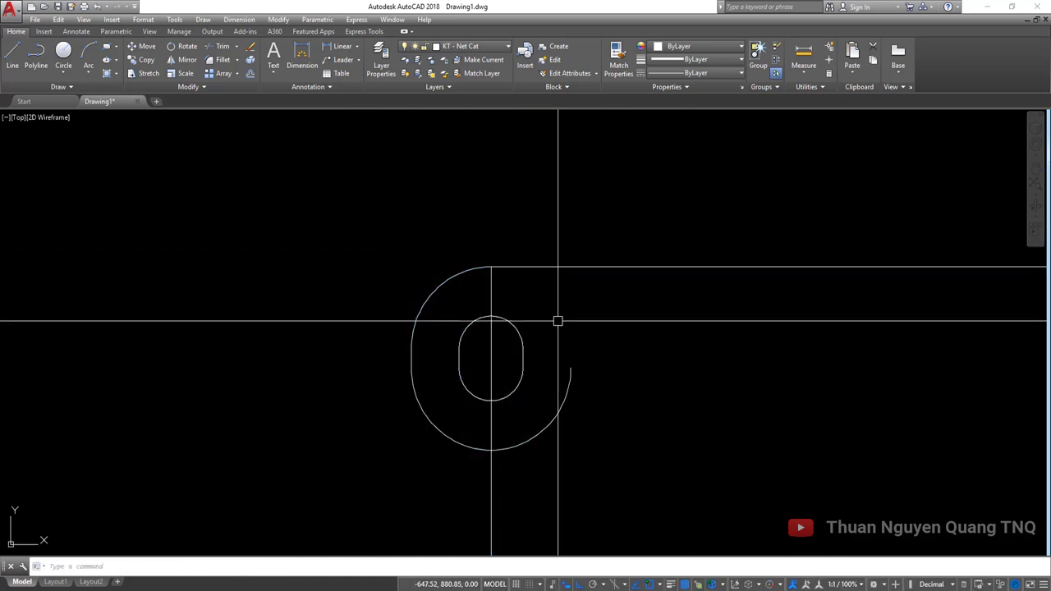
pyautogui.moveTo(557, 322); pyautogui.dragTo(538, 283, button='middle')
pyautogui.hotkey('alt', 'Tab')
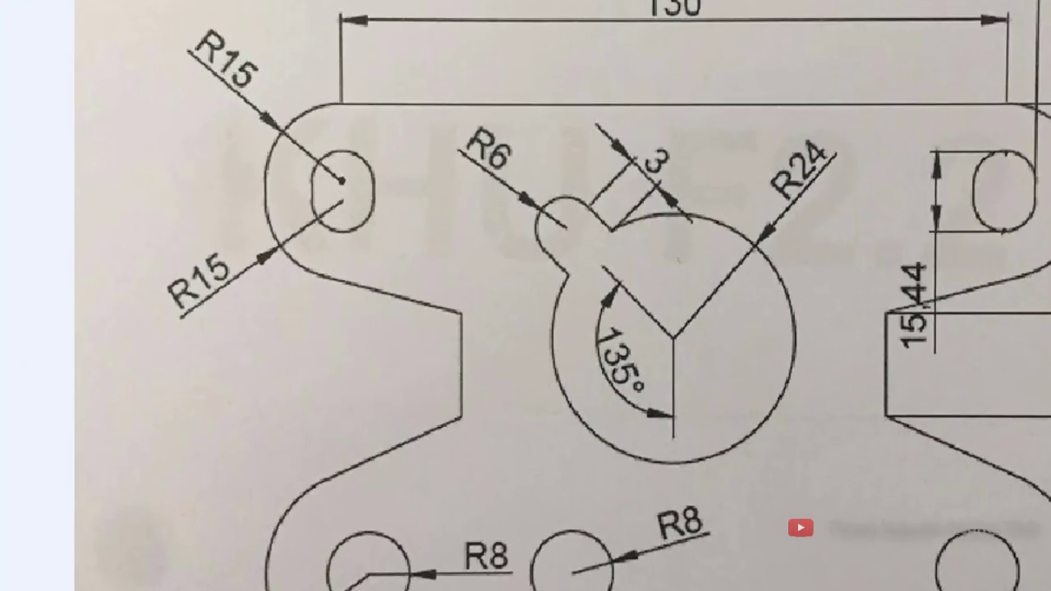
pyautogui.moveTo(304, 72); pyautogui.dragTo(362, 49)
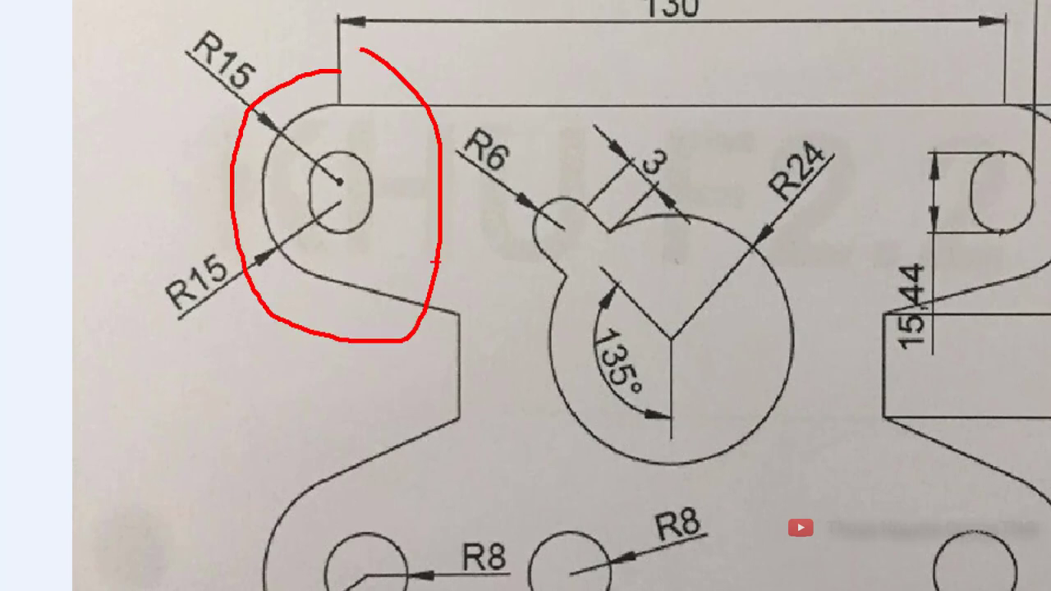
pyautogui.moveTo(457, 314); pyautogui.dragTo(452, 416)
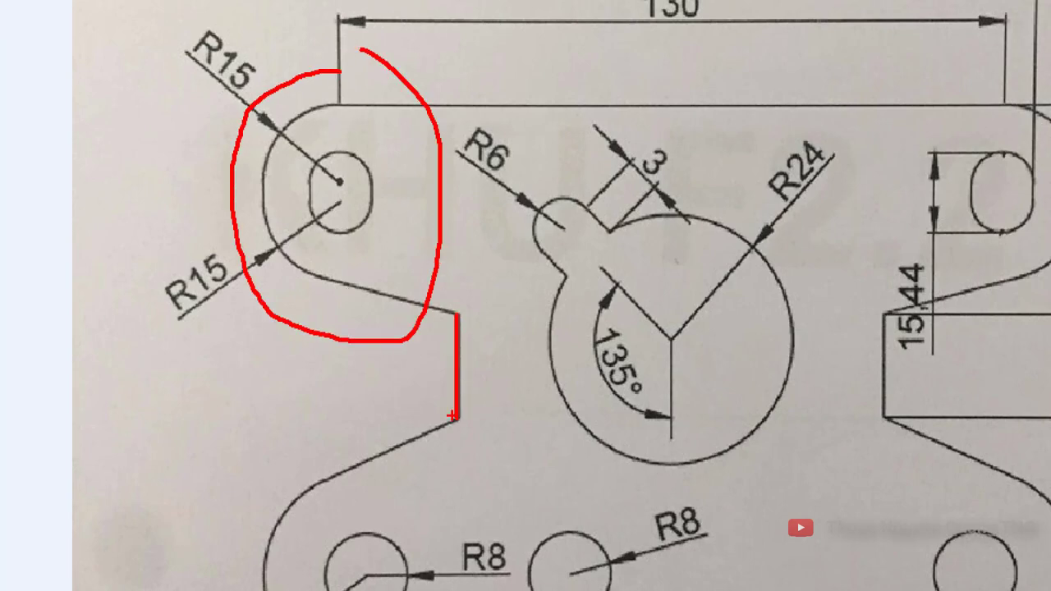
pyautogui.press('Escape')
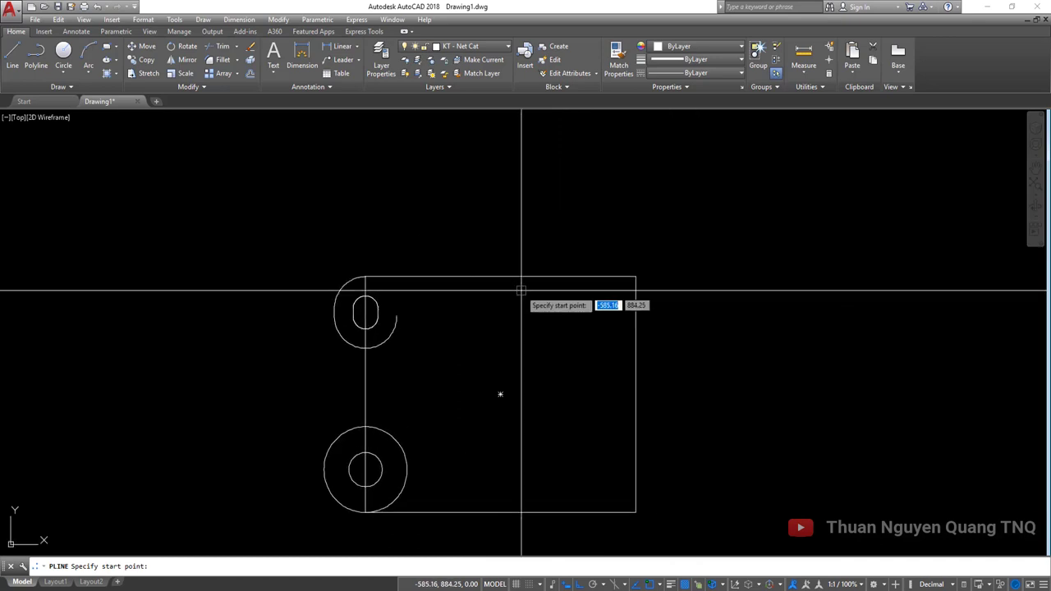
# Draw vertical line segments down from the rectangle's top edge.
pyautogui.click(527, 276)
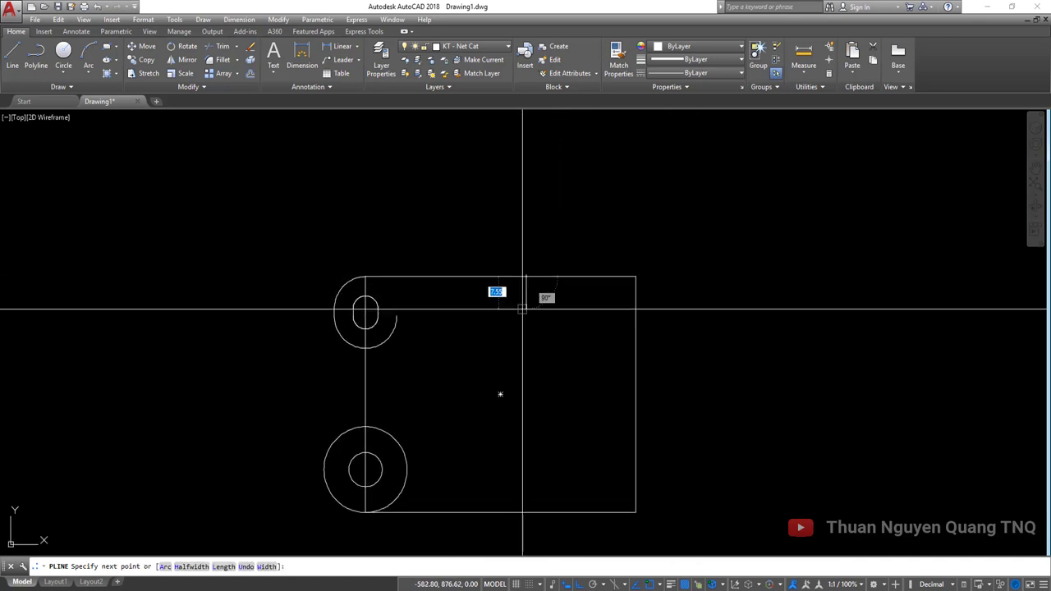
pyautogui.click(527, 329)
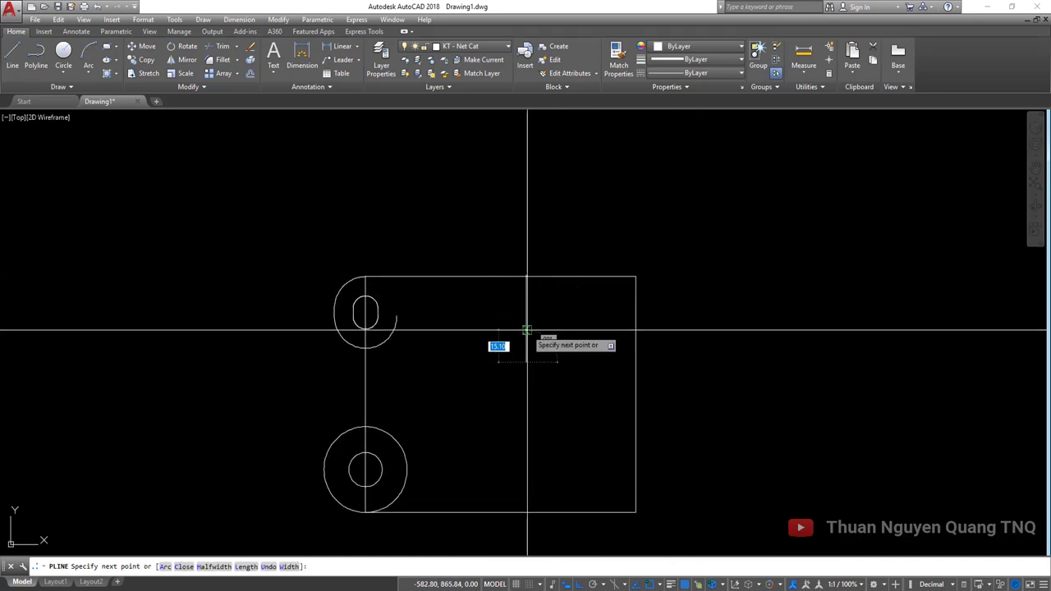
pyautogui.press('Return')
pyautogui.press('Return')
pyautogui.click(527, 362)
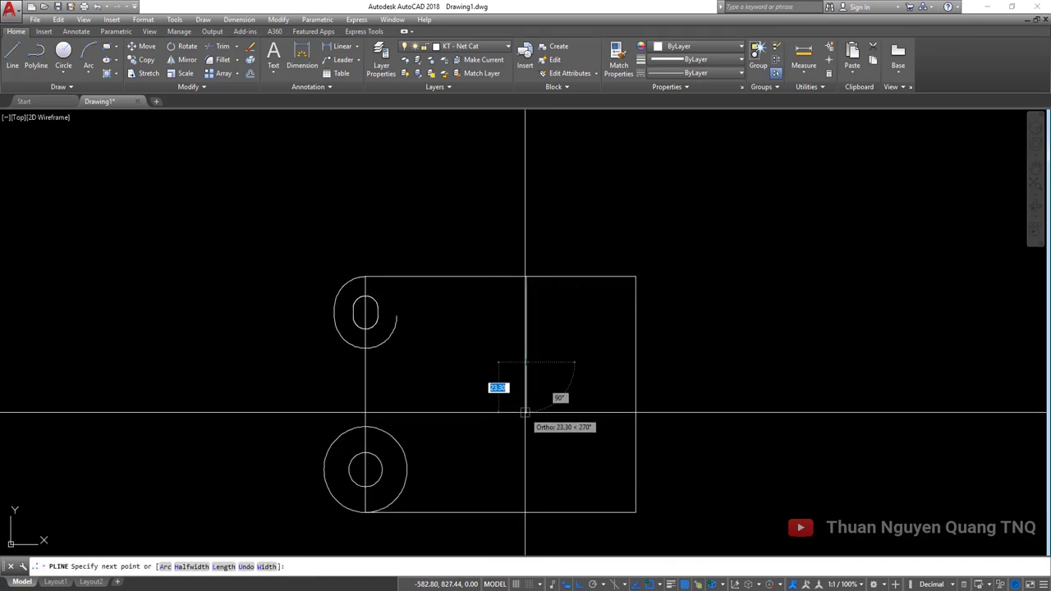
pyautogui.click(525, 413)
pyautogui.press('Return')
pyautogui.press('Return')
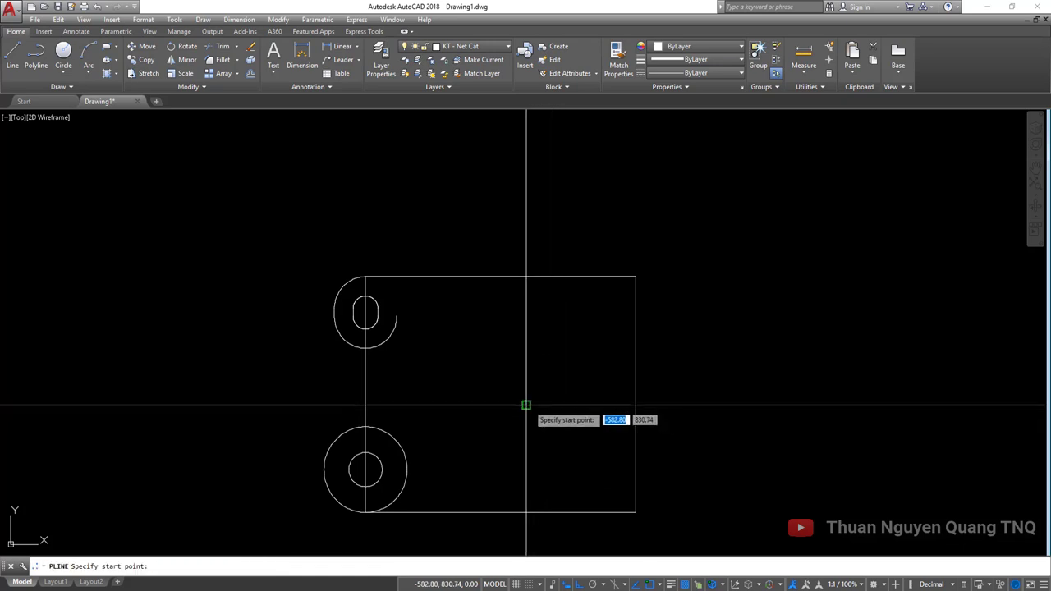
pyautogui.click(526, 405)
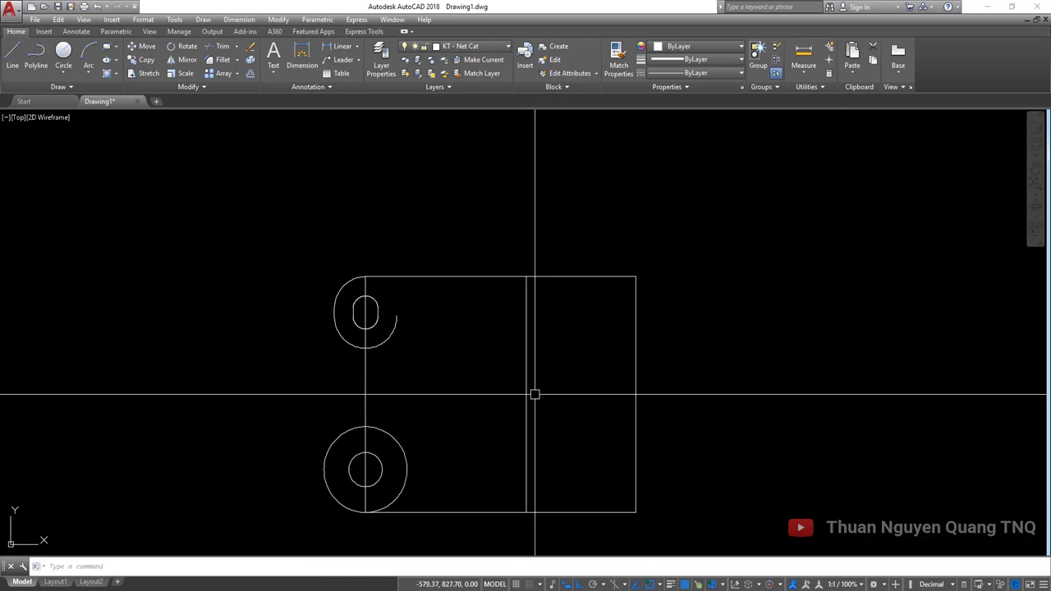
pyautogui.hotkey('alt', 'Tab')
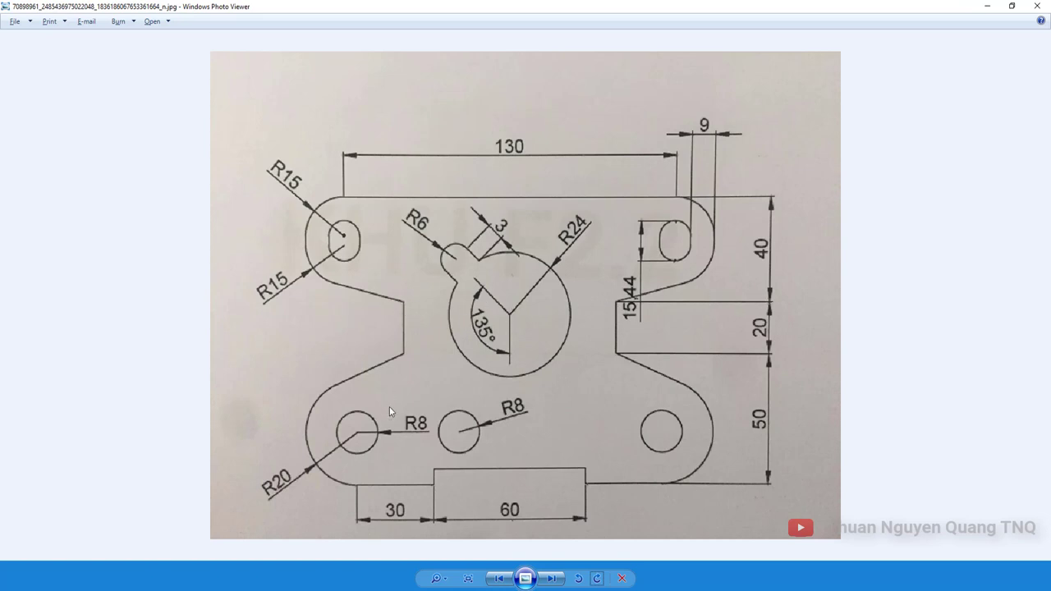
pyautogui.hotkey('alt', 'Tab')
# Draw two horizontal lines running left from the inner vertical line.
pyautogui.press('Return')
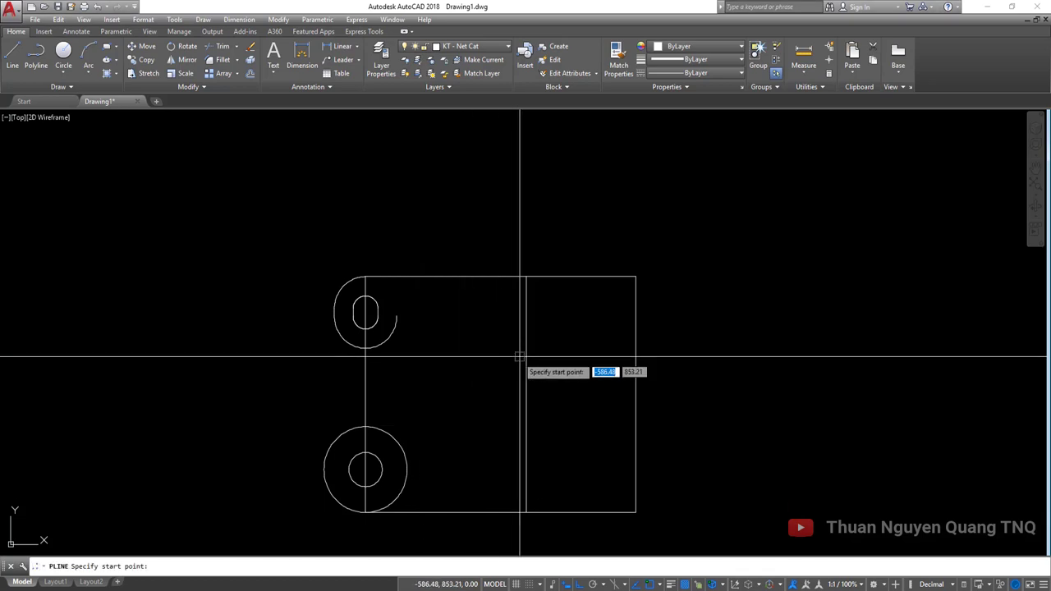
pyautogui.click(526, 362)
pyautogui.click(294, 362)
pyautogui.press('Return')
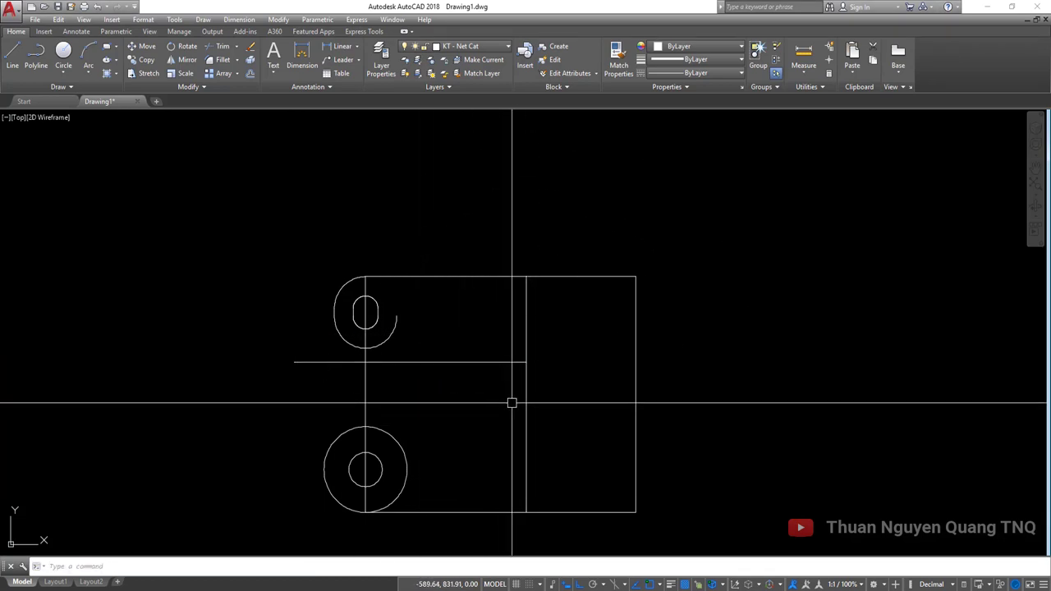
pyautogui.press('Return')
pyautogui.click(526, 404)
pyautogui.click(274, 404)
pyautogui.press('Return')
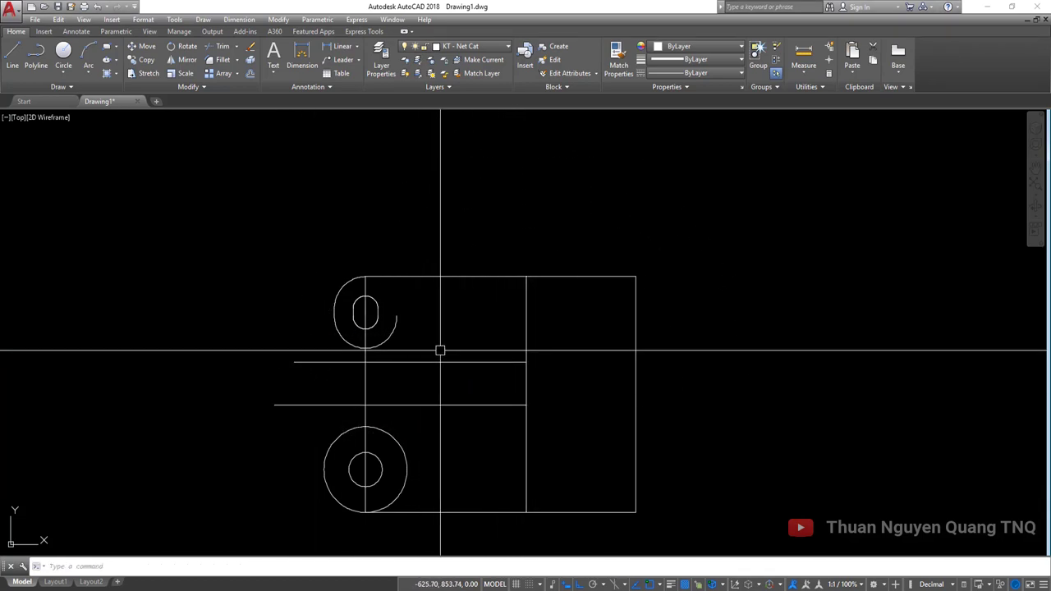
pyautogui.hotkey('alt', 'Tab')
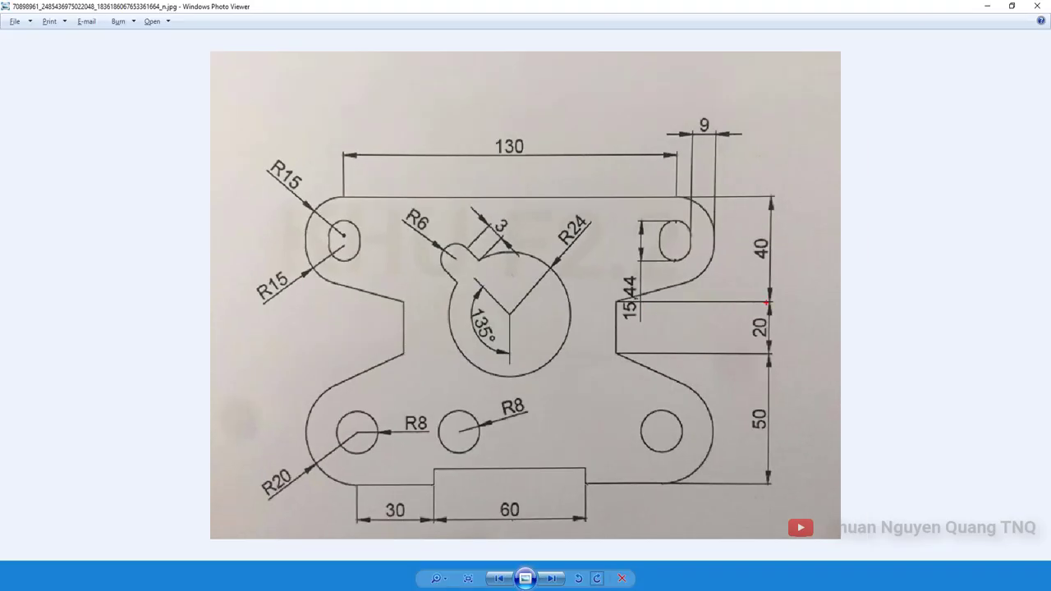
# Trace a red guide line across the reference to locate the lower-left lug's lines.
pyautogui.moveTo(767, 303); pyautogui.dragTo(171, 303)
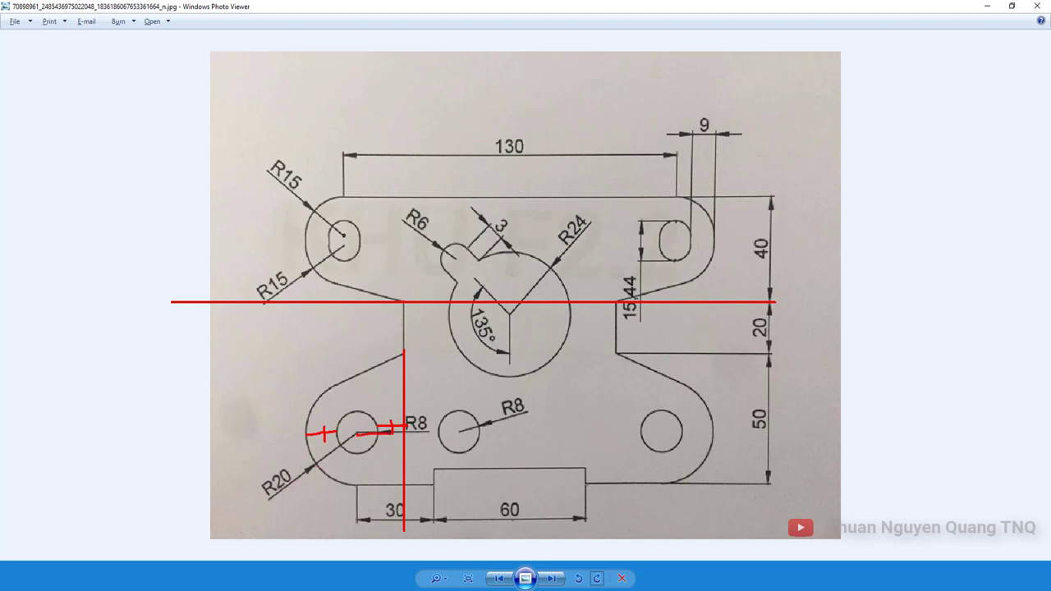
pyautogui.hotkey('alt', 'Tab')
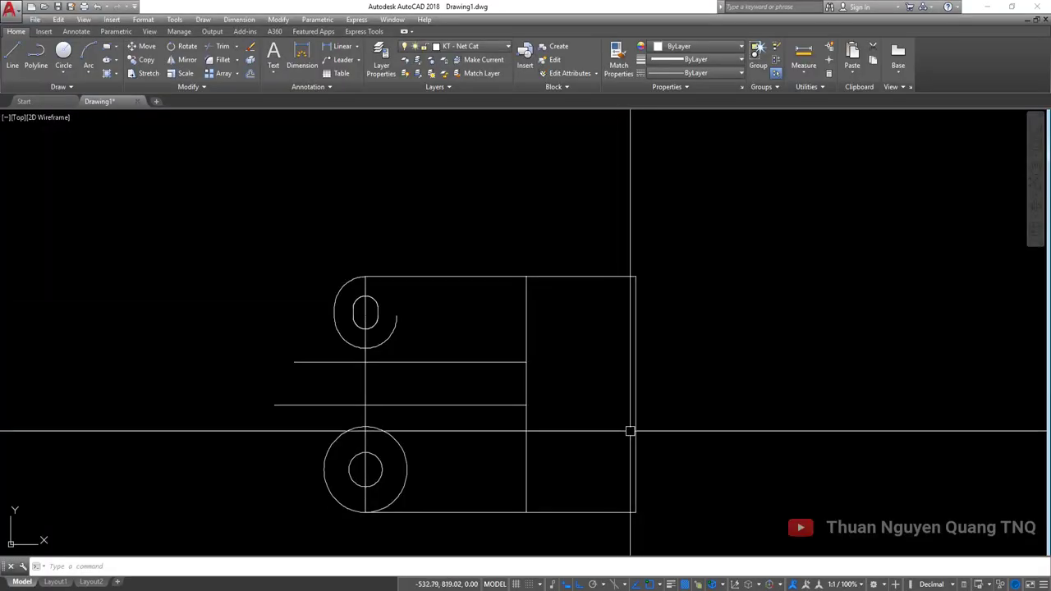
# Draw a vertical line up from the lower circle's right edge.
pyautogui.click(405, 469)
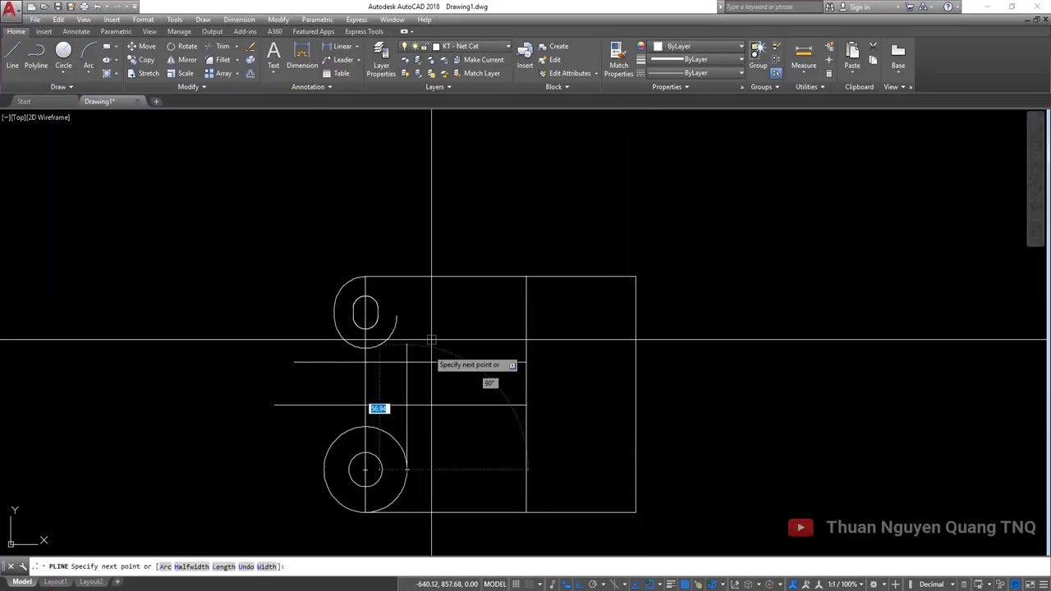
pyautogui.scroll(5, 425, 222)
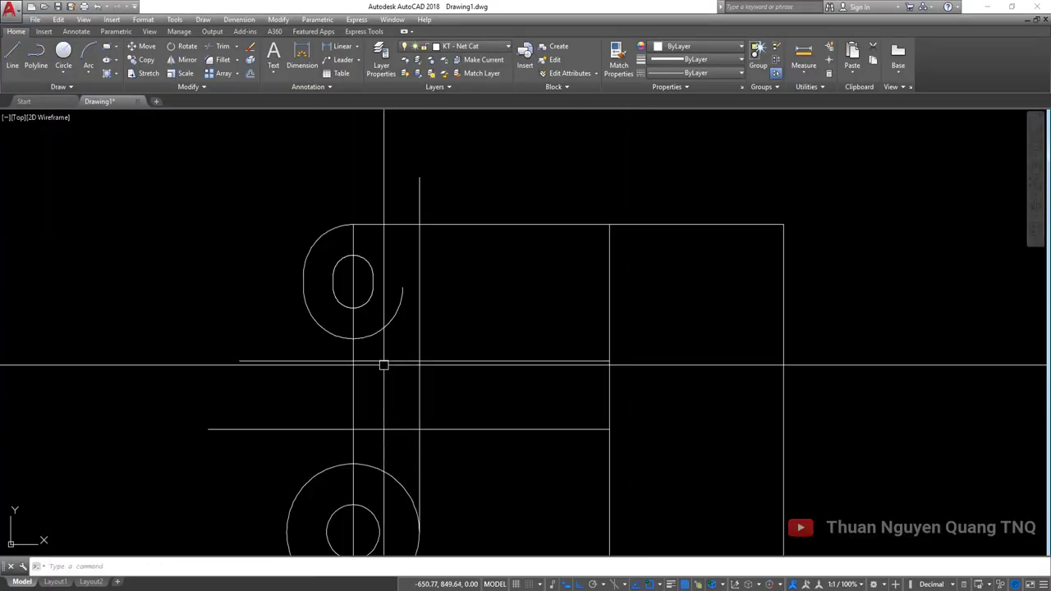
pyautogui.press('Escape')
pyautogui.click(416, 331)
pyautogui.click(435, 370)
pyautogui.scroll(-4, 446, 357)
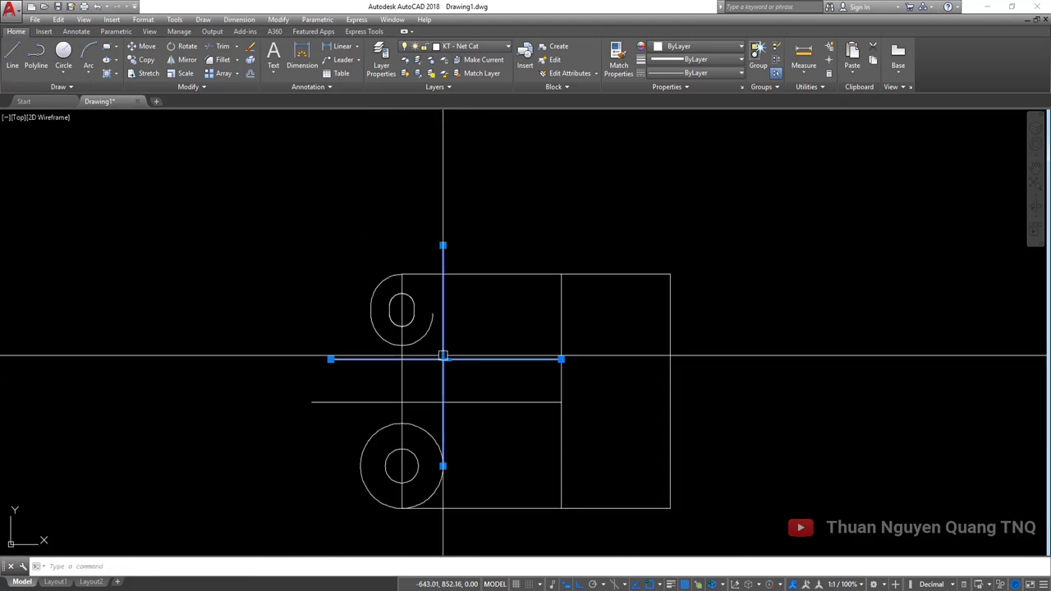
pyautogui.press('Escape')
pyautogui.scroll(4, 445, 364)
# Start a trim with the horizontal line as the cutting edge.
pyautogui.write('tr')
pyautogui.press('Return')
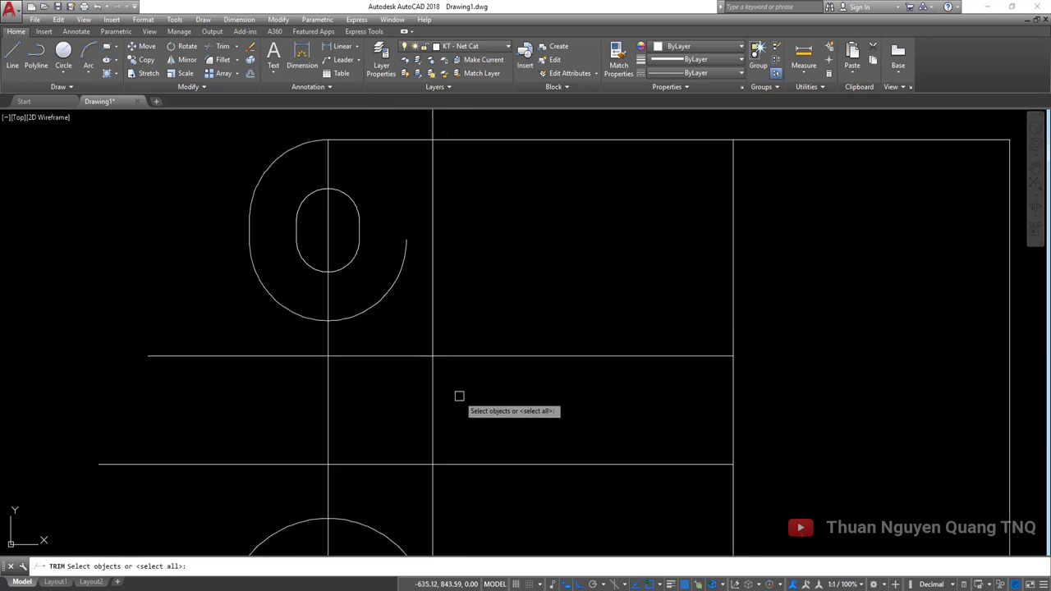
pyautogui.click(439, 357)
pyautogui.press('Return')
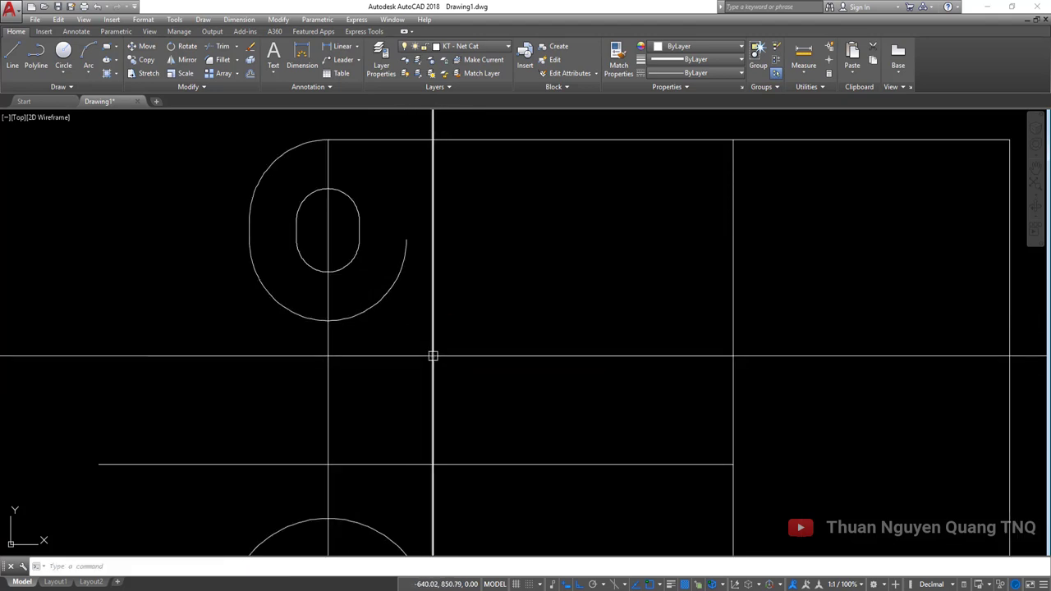
pyautogui.scroll(5, 434, 351)
pyautogui.scroll(-6, 448, 364)
pyautogui.hotkey('alt', 'Tab')
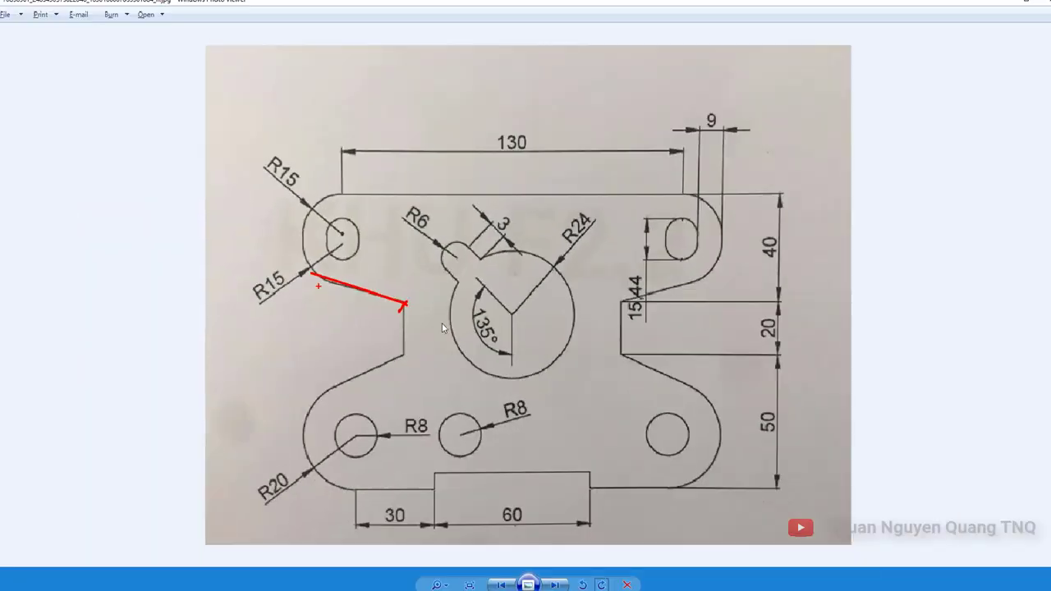
# Start a polyline at the step-corner intersection for the slanted edge, with Ortho turned off.
pyautogui.hotkey('alt', 'Tab')
pyautogui.scroll(2, 439, 345)
pyautogui.write('pl')
pyautogui.press('Return')
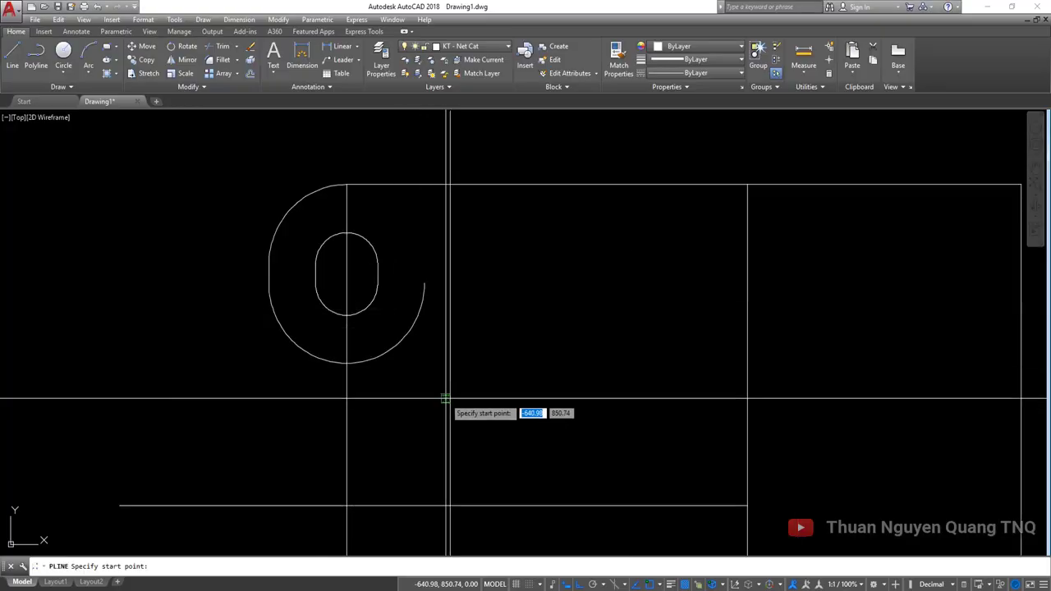
pyautogui.click(450, 398)
pyautogui.press('F8')
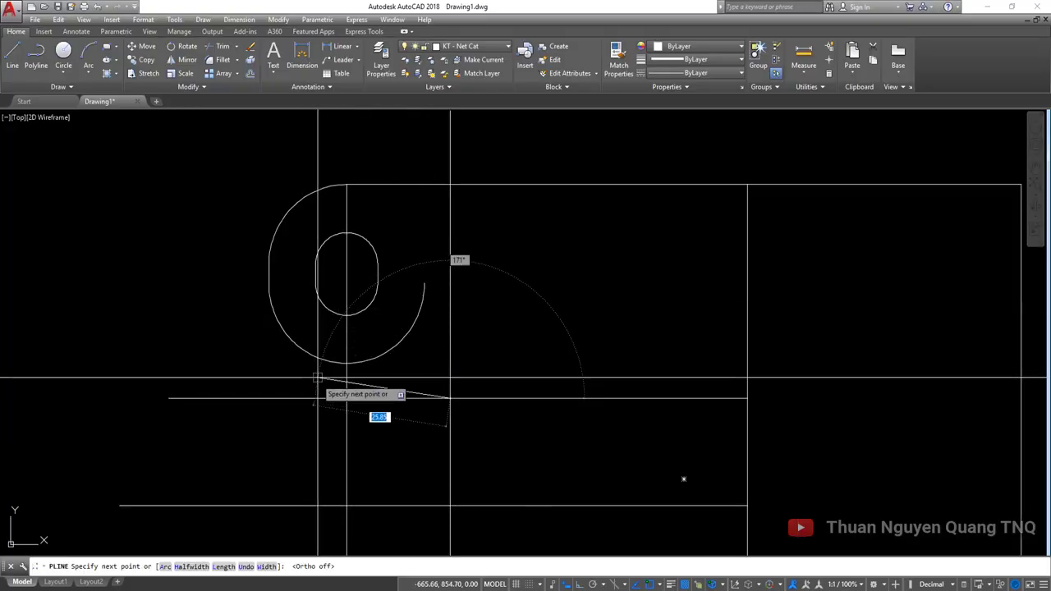
pyautogui.scroll(4, 321, 376)
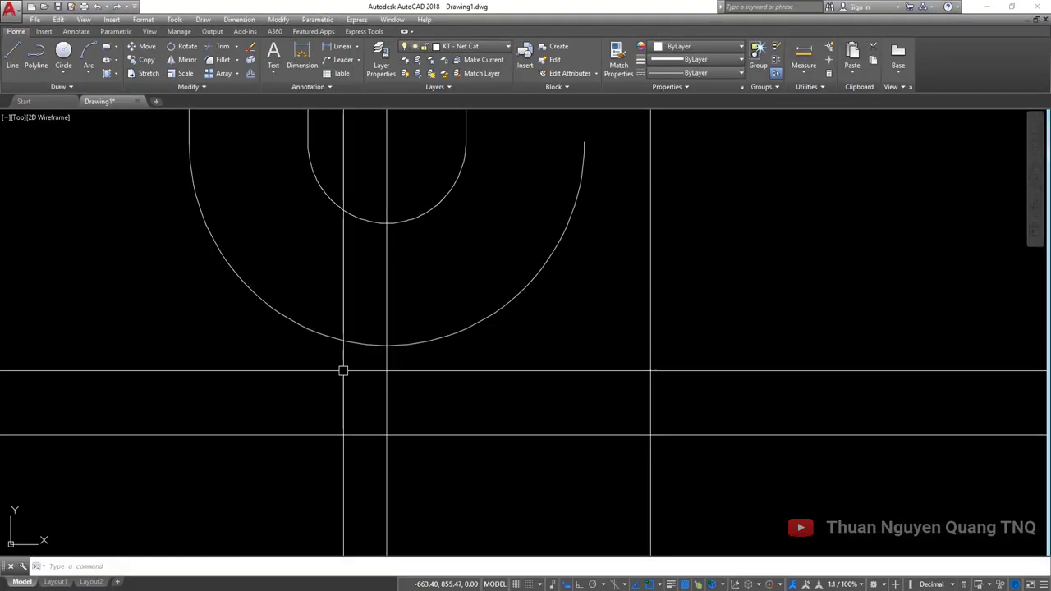
pyautogui.write('D')
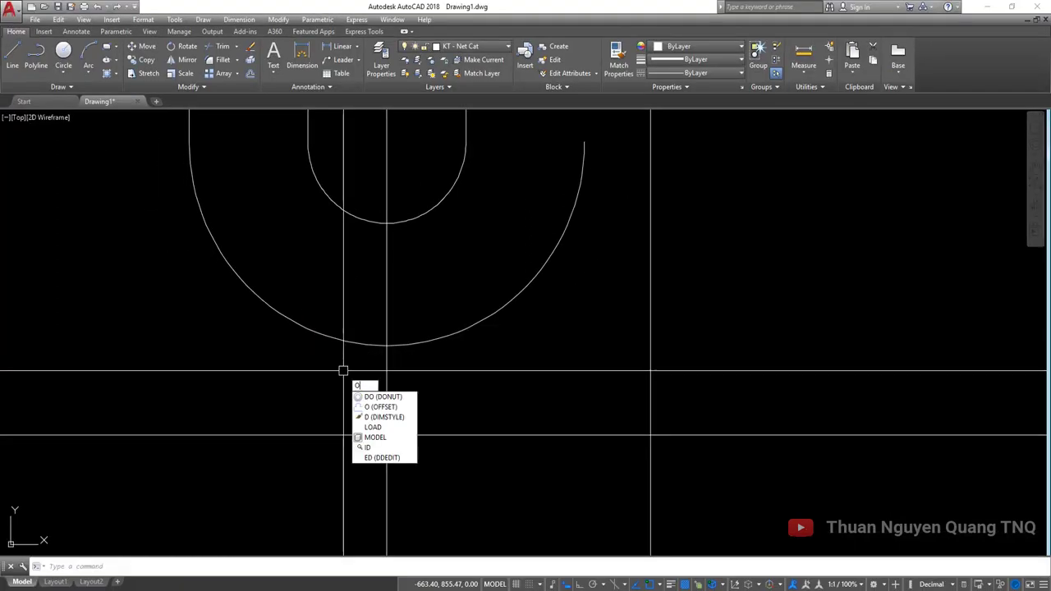
pyautogui.press('BackSpace')
# Enable Tangent in the Drafting Settings object snap modes and confirm.
pyautogui.write('0')
pyautogui.press('Return')
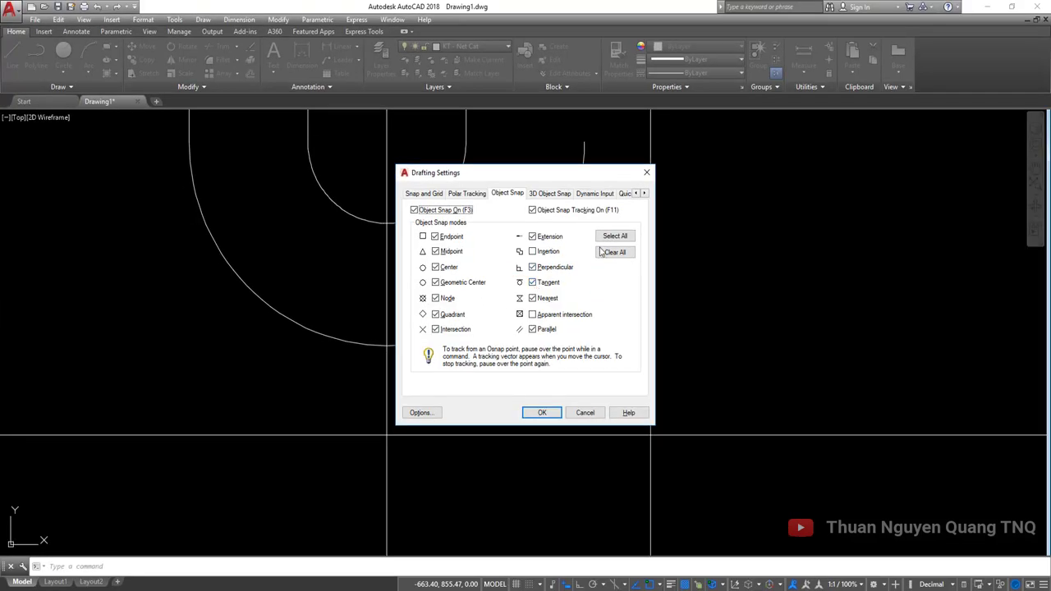
pyautogui.click(541, 413)
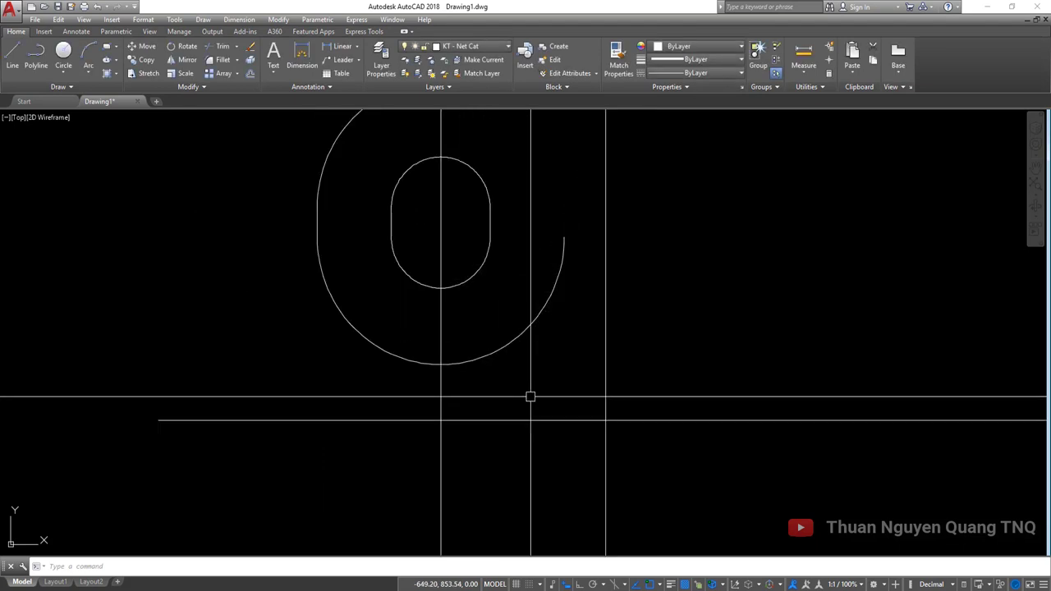
# Draw a line from the lines' intersection to a tangent point on the upper lug arc.
pyautogui.press('Return')
pyautogui.click(605, 420)
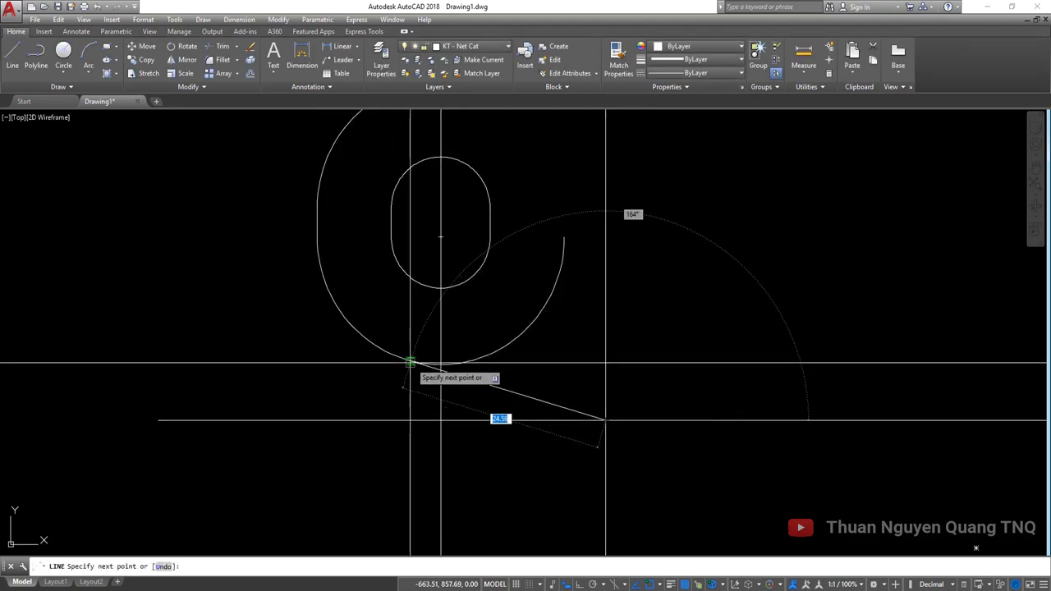
pyautogui.click(405, 359)
pyautogui.press('Return')
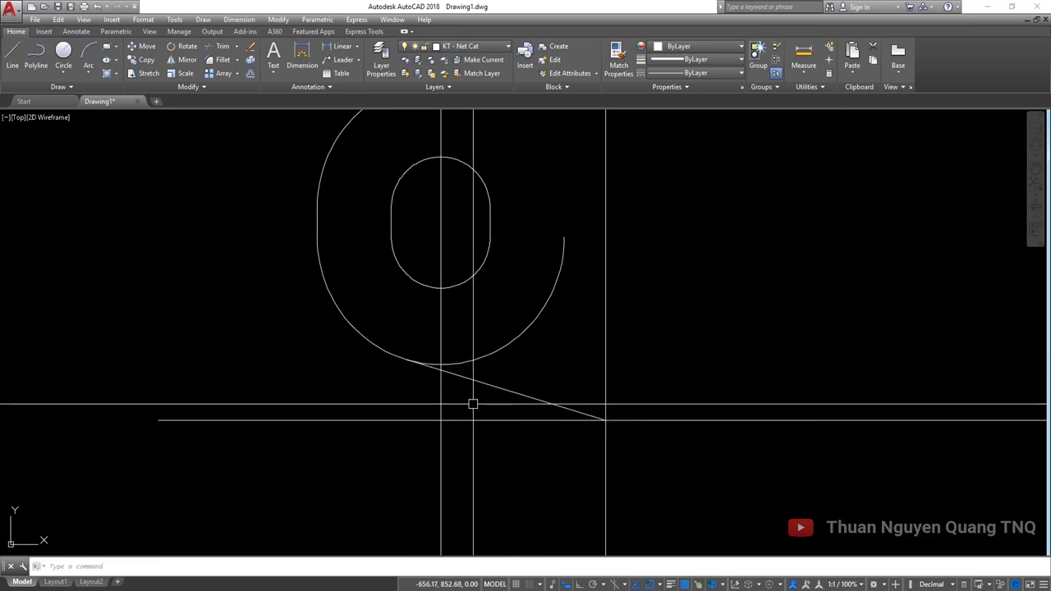
# Trim the excess part of the lug arc using a window of cutting edges.
pyautogui.write('tr')
pyautogui.press('Return')
pyautogui.click(742, 482)
pyautogui.click(427, 354)
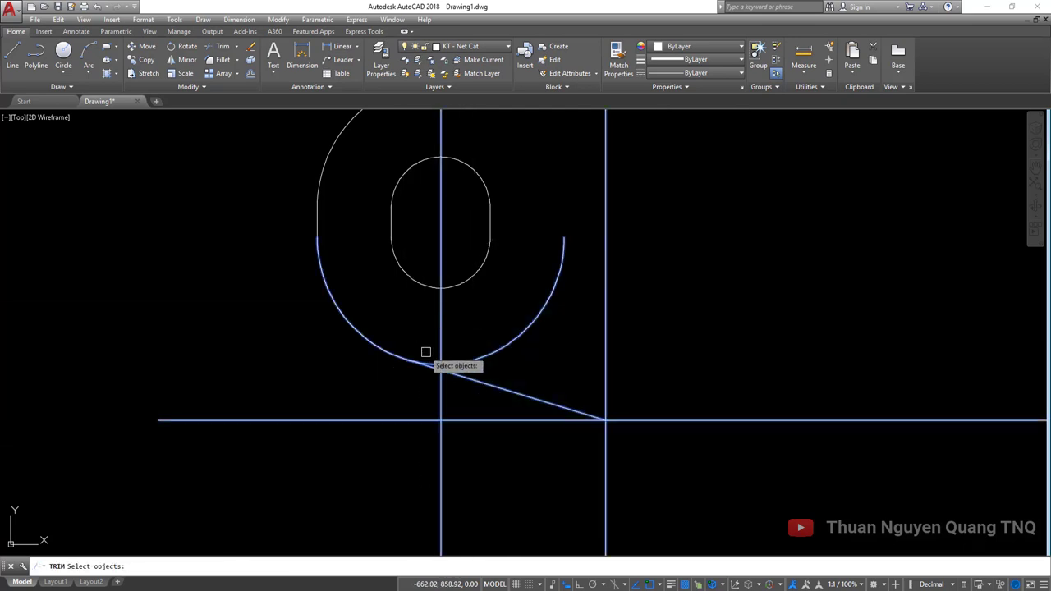
pyautogui.press('Return')
pyautogui.scroll(4, 435, 377)
pyautogui.click(493, 374)
pyautogui.press('Return')
pyautogui.scroll(-3, 551, 404)
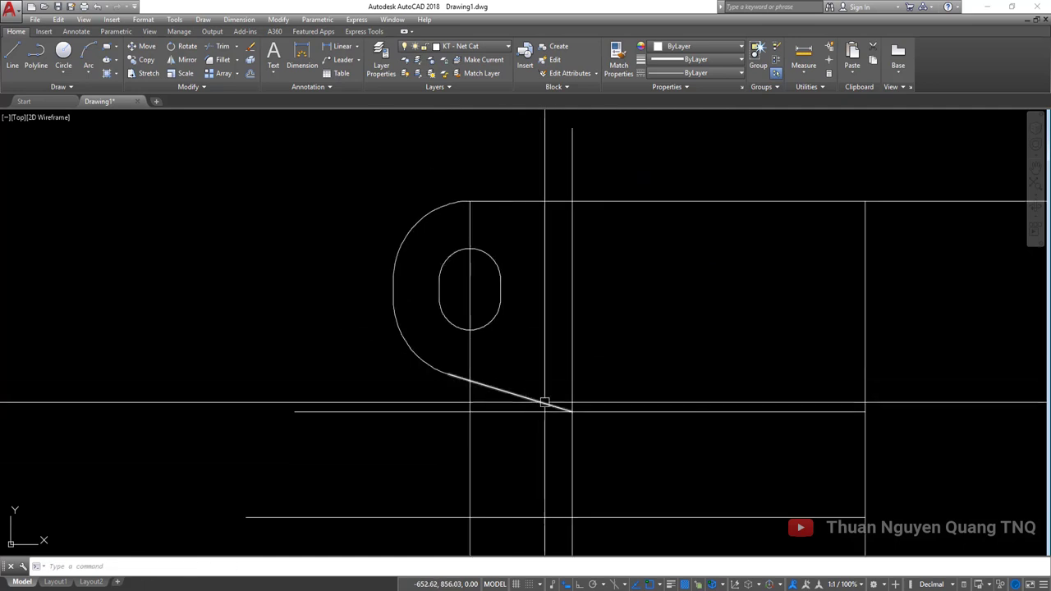
pyautogui.scroll(3, 480, 371)
# Trim the left part of the horizontal line and the top of the vertical line.
pyautogui.press('Return')
pyautogui.press('Return')
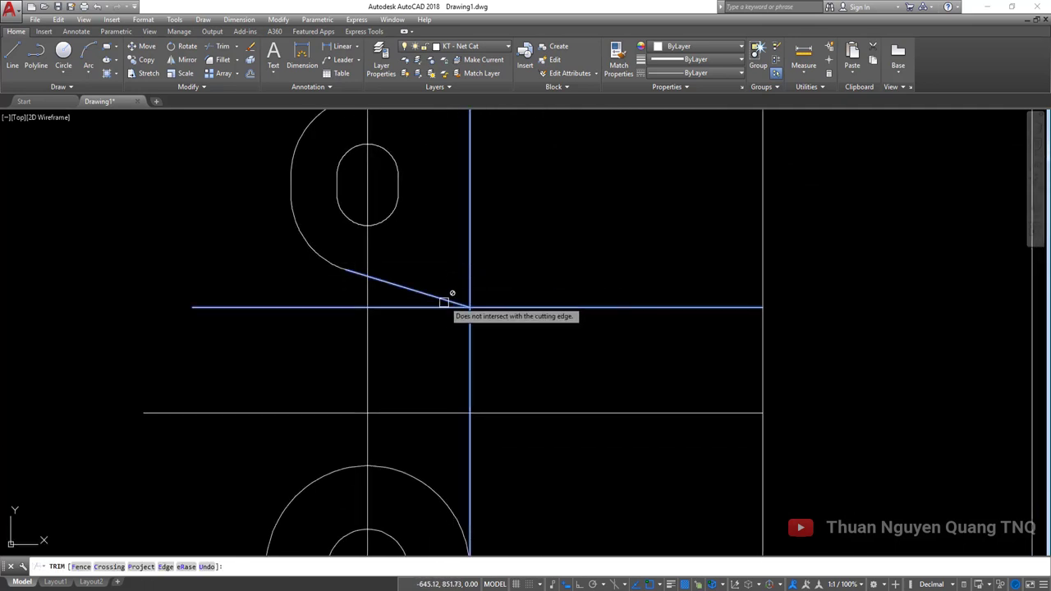
pyautogui.click(447, 307)
pyautogui.click(469, 283)
pyautogui.press('Return')
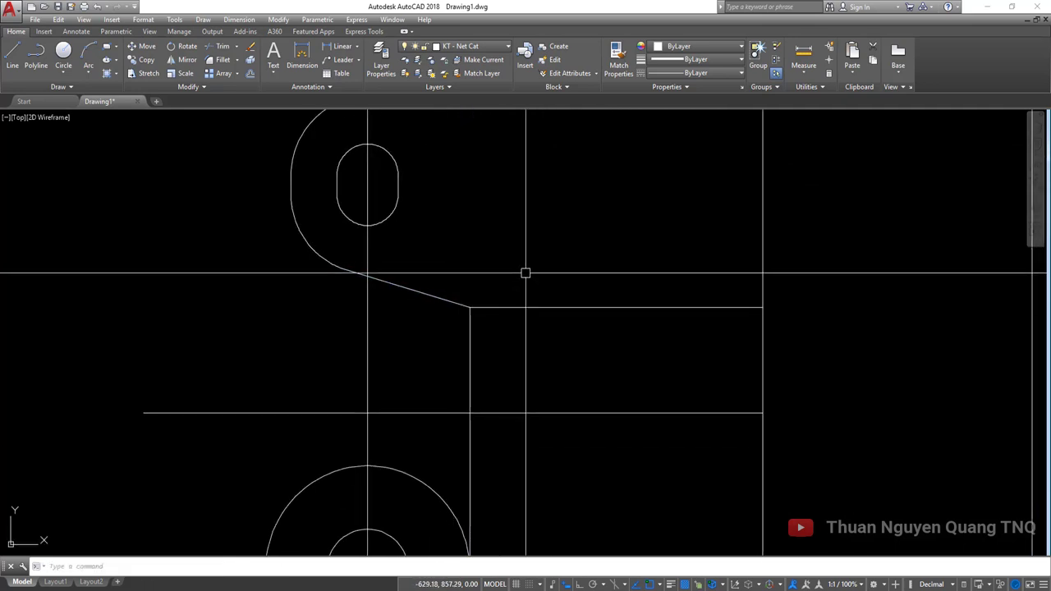
pyautogui.click(526, 272)
pyautogui.scroll(-5, 512, 335)
# Trim the step's horizontal line and lower vertical segment, then delete the leftover horizontal line.
pyautogui.hotkey('alt', 'Tab')
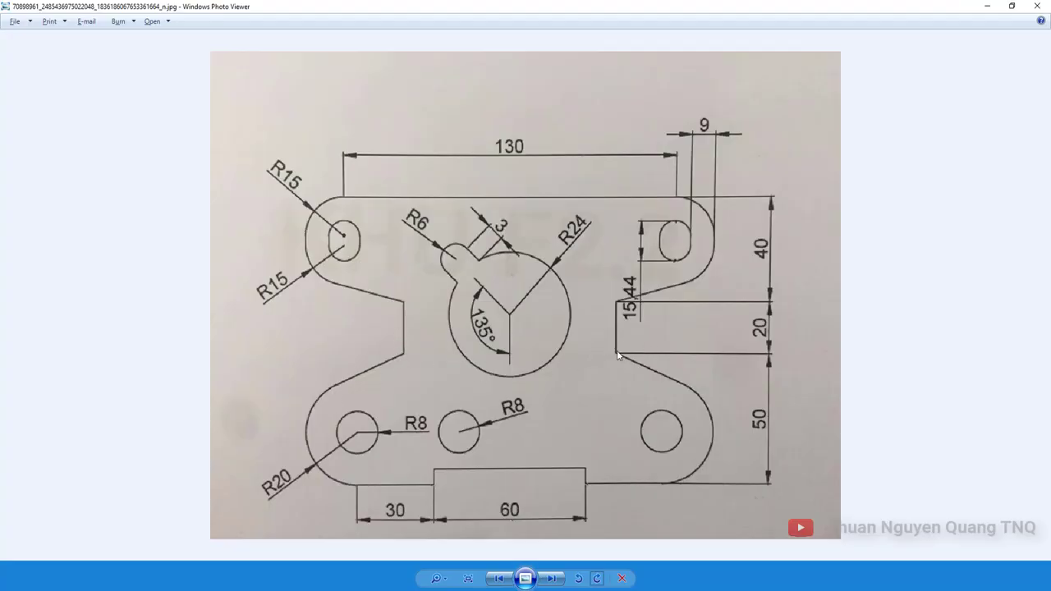
pyautogui.hotkey('alt', 'Tab')
pyautogui.scroll(2, 506, 369)
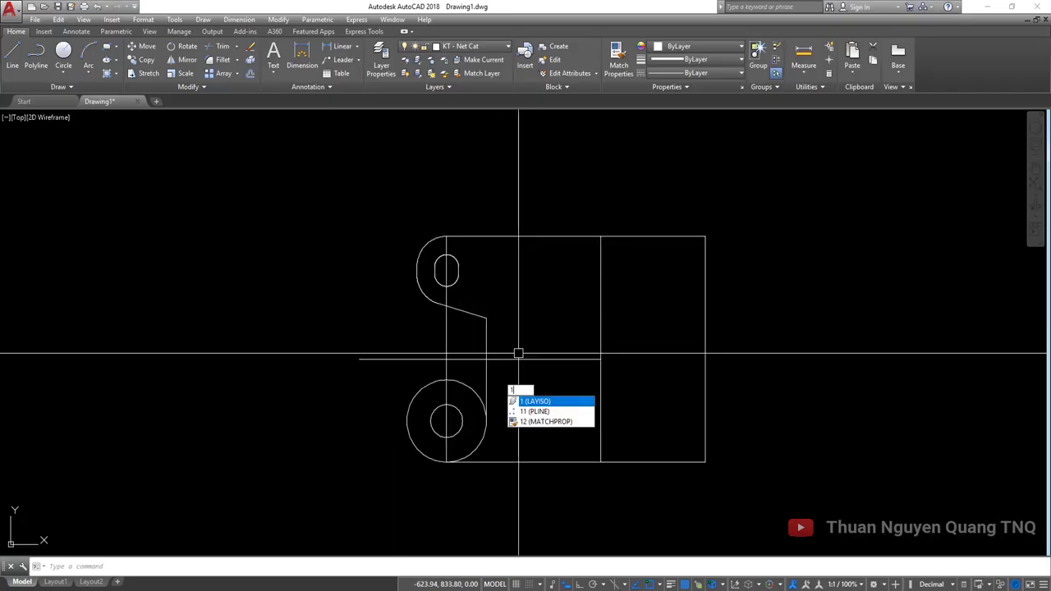
pyautogui.write('tr')
pyautogui.press('Return')
pyautogui.click(480, 362)
pyautogui.press('Return')
pyautogui.scroll(2, 480, 364)
pyautogui.click(470, 354)
pyautogui.click(488, 367)
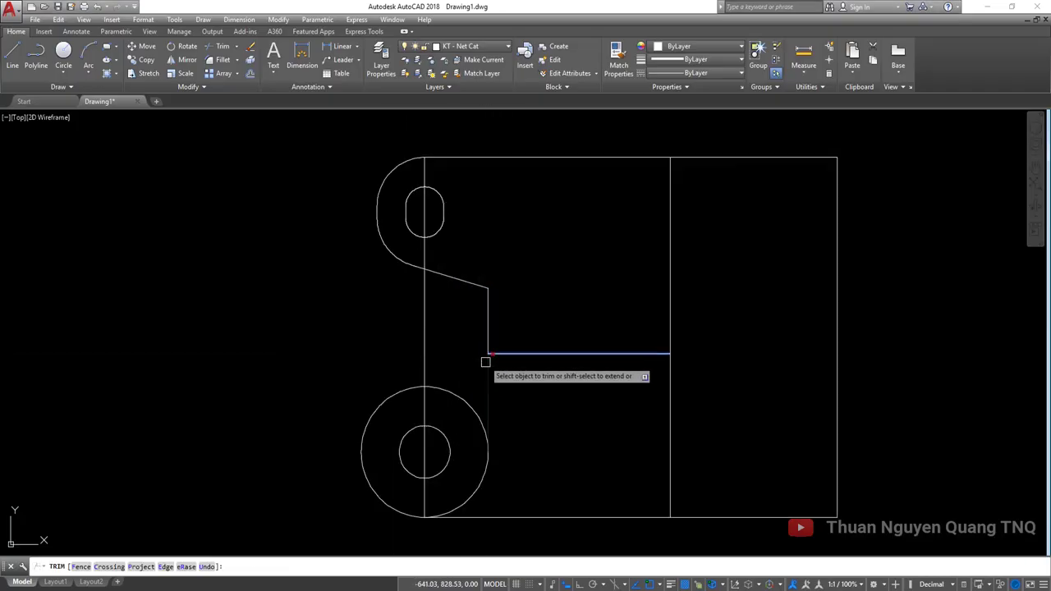
pyautogui.press('Return')
pyautogui.click(519, 354)
pyautogui.press('Delete')
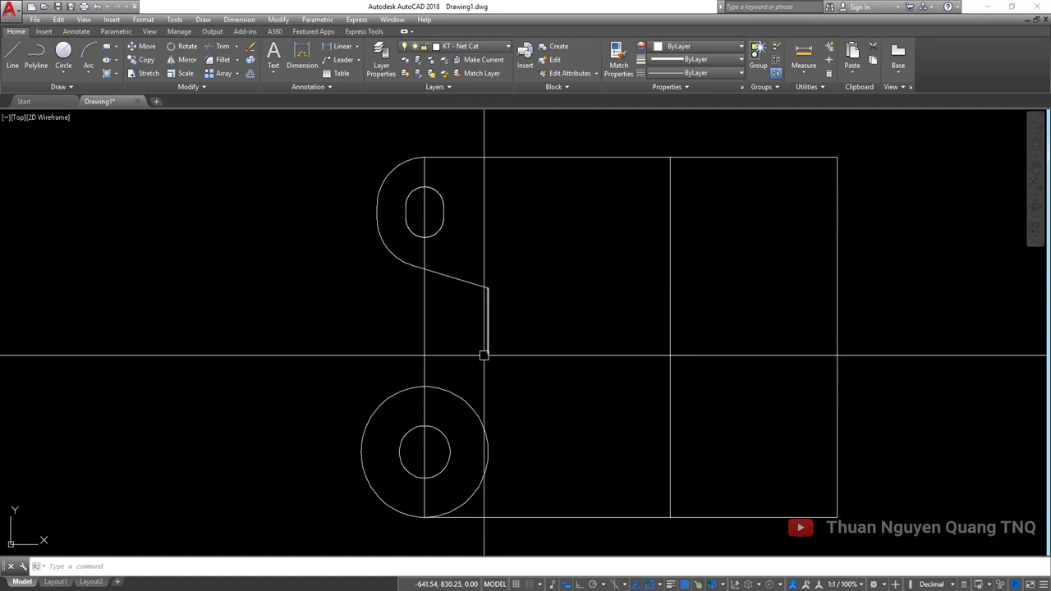
# Draw a slanted polyline edge from the step's lower corner tangent to the lower lug circle.
pyautogui.write('pl')
pyautogui.press('Return')
pyautogui.click(488, 354)
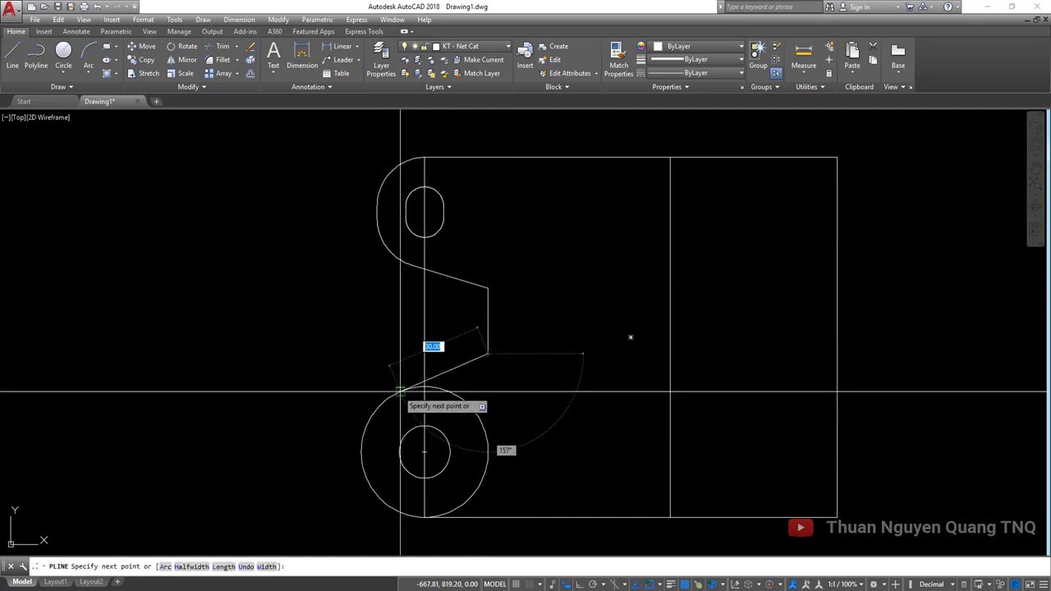
pyautogui.scroll(1, 400, 391)
pyautogui.scroll(2, 400, 390)
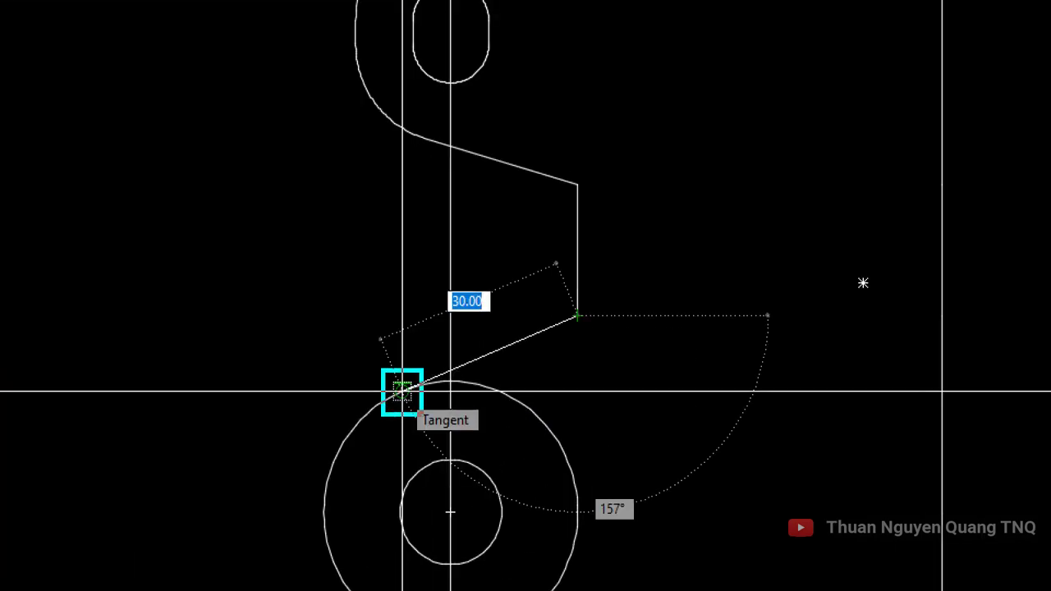
pyautogui.click(400, 393)
pyautogui.press('Return')
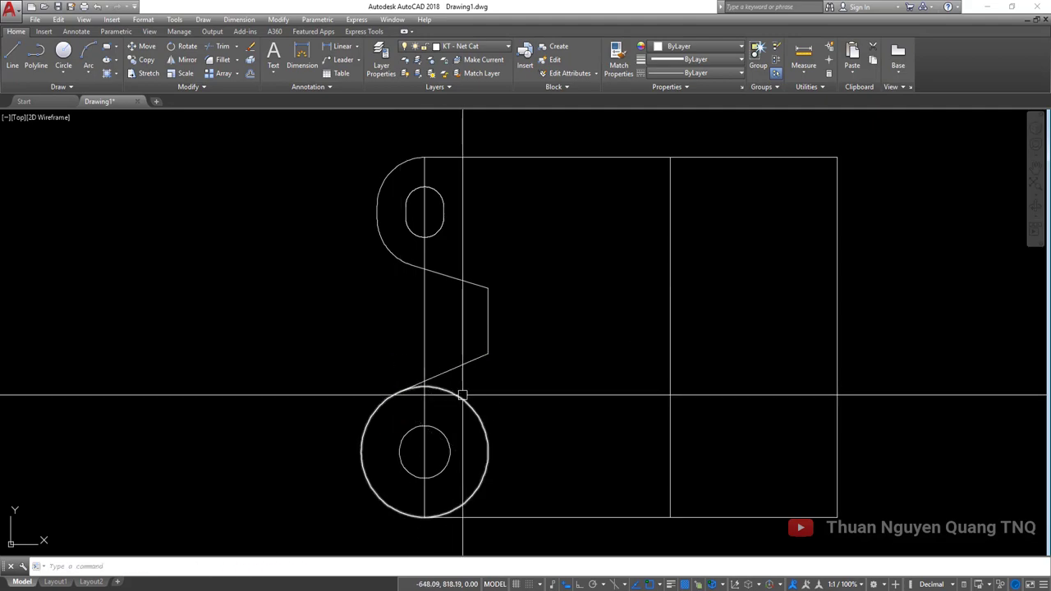
pyautogui.rightClick(464, 398)
# Trim the lower lug's big circle and the small arc under the slanted edge.
pyautogui.hotkey('alt', 'Tab')
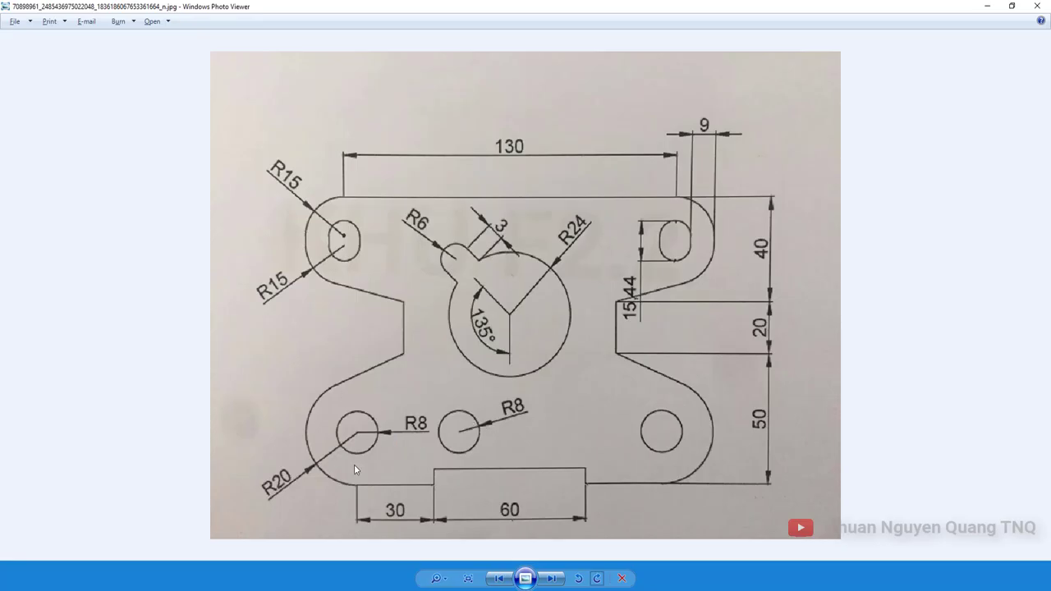
pyautogui.hotkey('alt', 'Tab')
pyautogui.scroll(2, 410, 404)
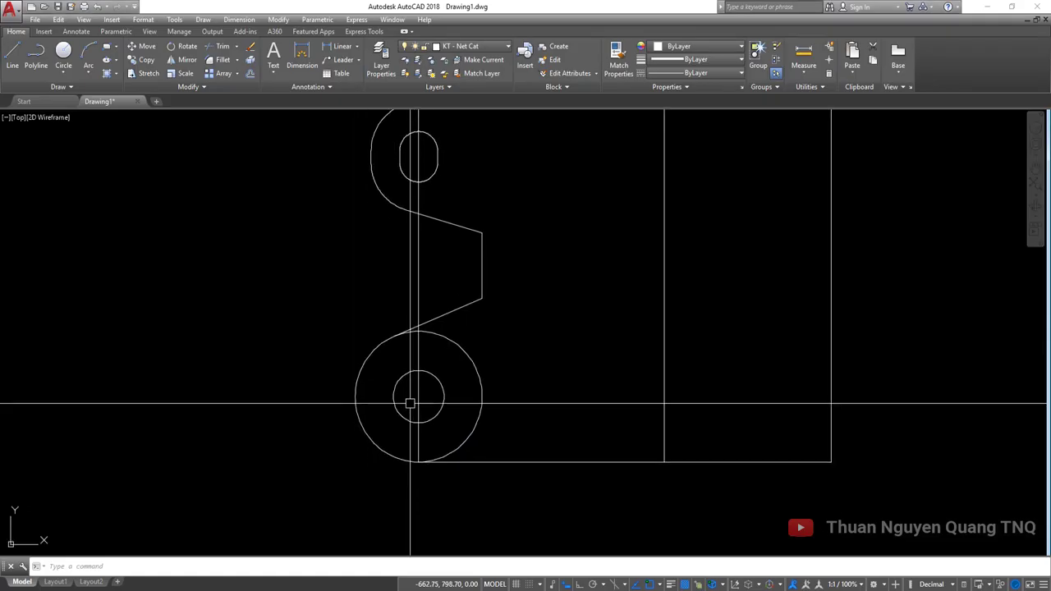
pyautogui.press('Return')
pyautogui.click(551, 517)
pyautogui.click(387, 328)
pyautogui.press('Return')
pyautogui.click(434, 335)
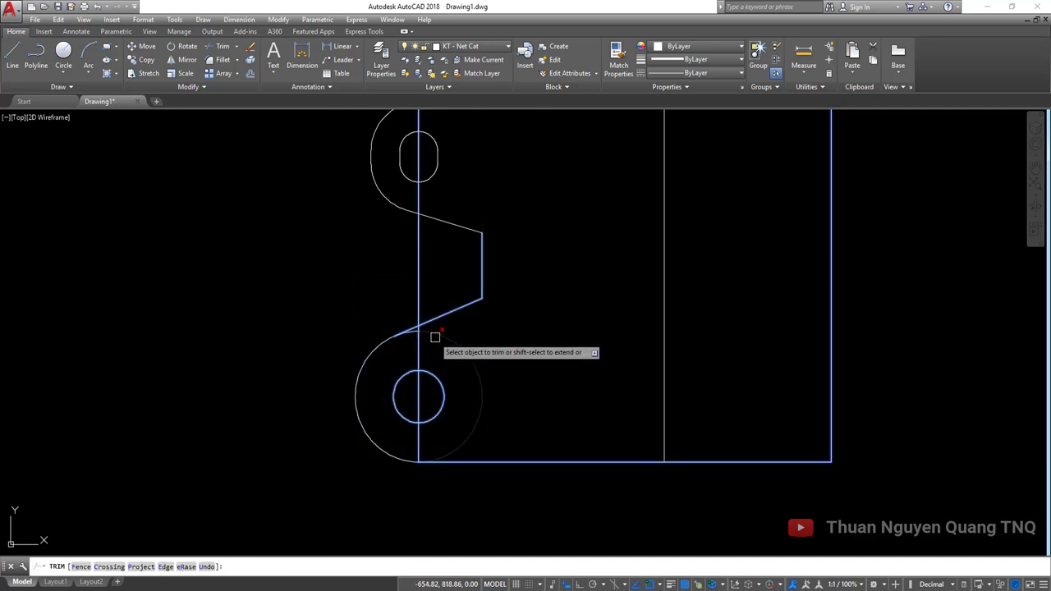
pyautogui.scroll(5, 418, 332)
pyautogui.click(434, 317)
pyautogui.scroll(-5, 465, 457)
pyautogui.press('Return')
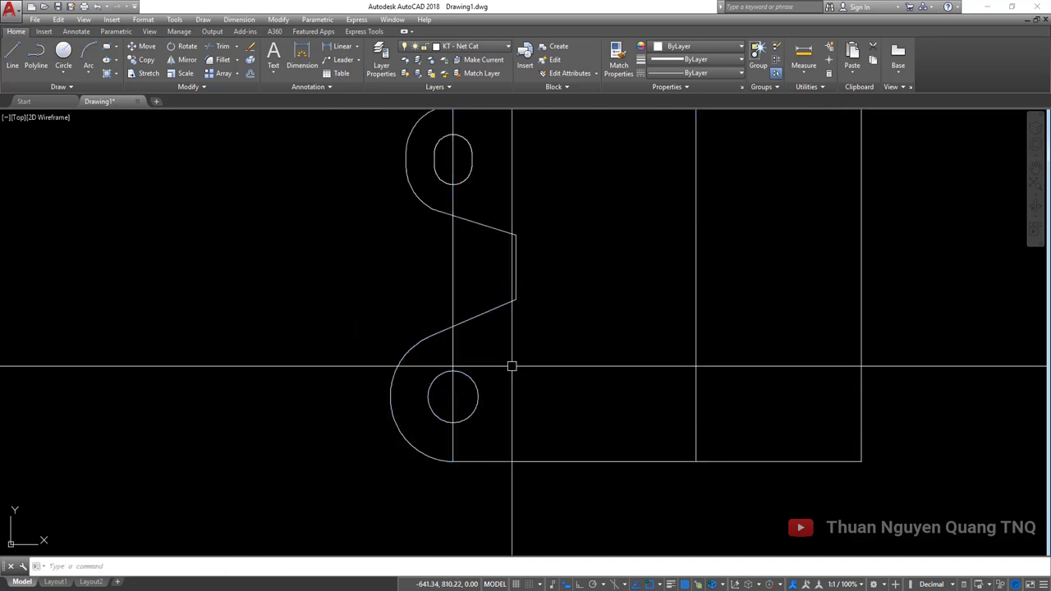
pyautogui.scroll(-2, 477, 382)
pyautogui.hotkey('alt', 'Tab')
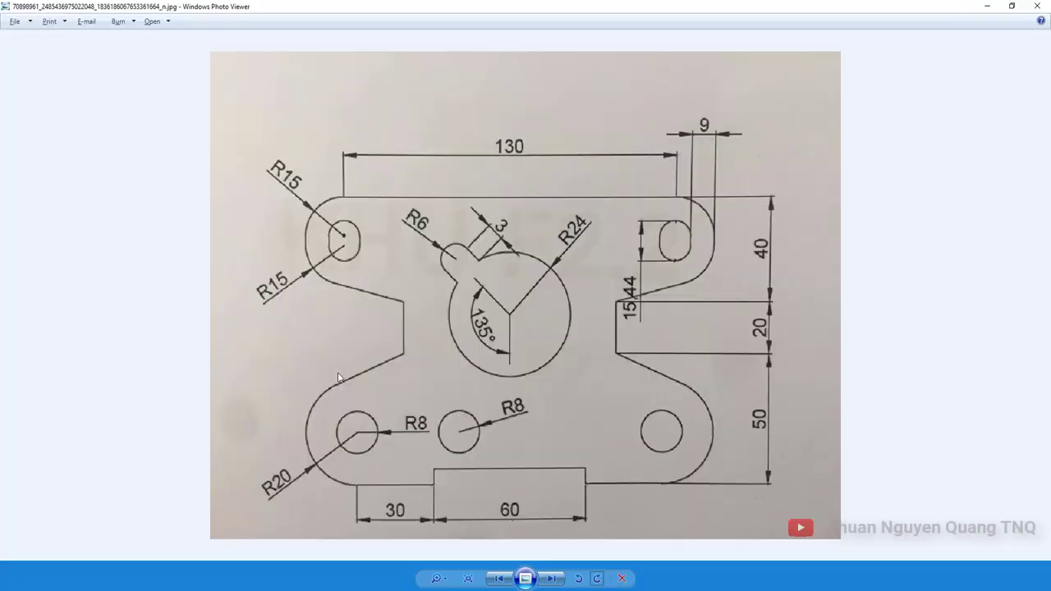
pyautogui.hotkey('alt', 'Tab')
# Explode the rectangle and delete its left edge running through the lugs.
pyautogui.click(422, 352)
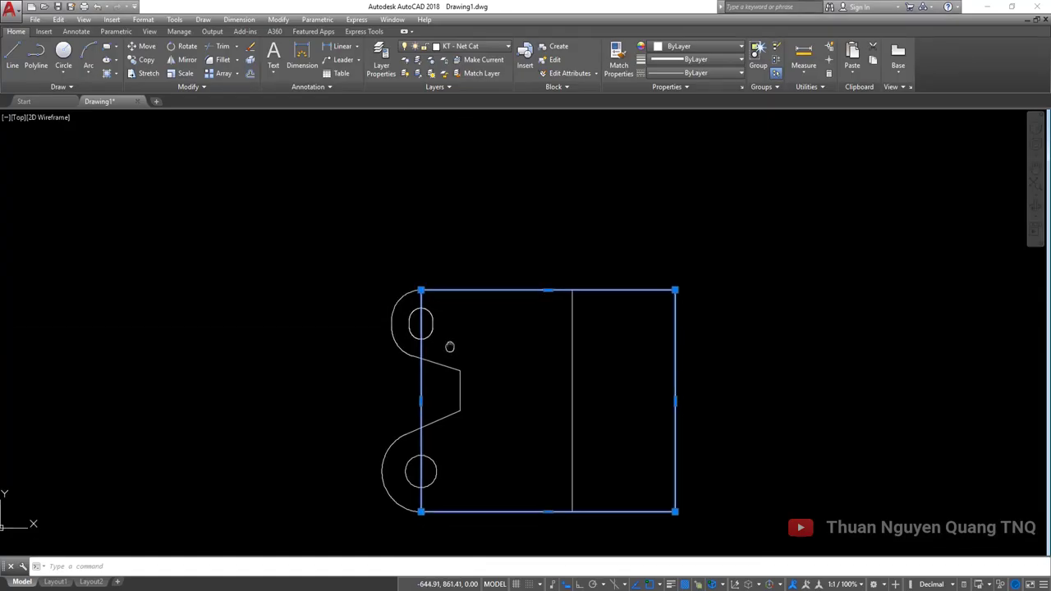
pyautogui.moveTo(449, 347); pyautogui.dragTo(437, 302, button='middle')
pyautogui.write('x')
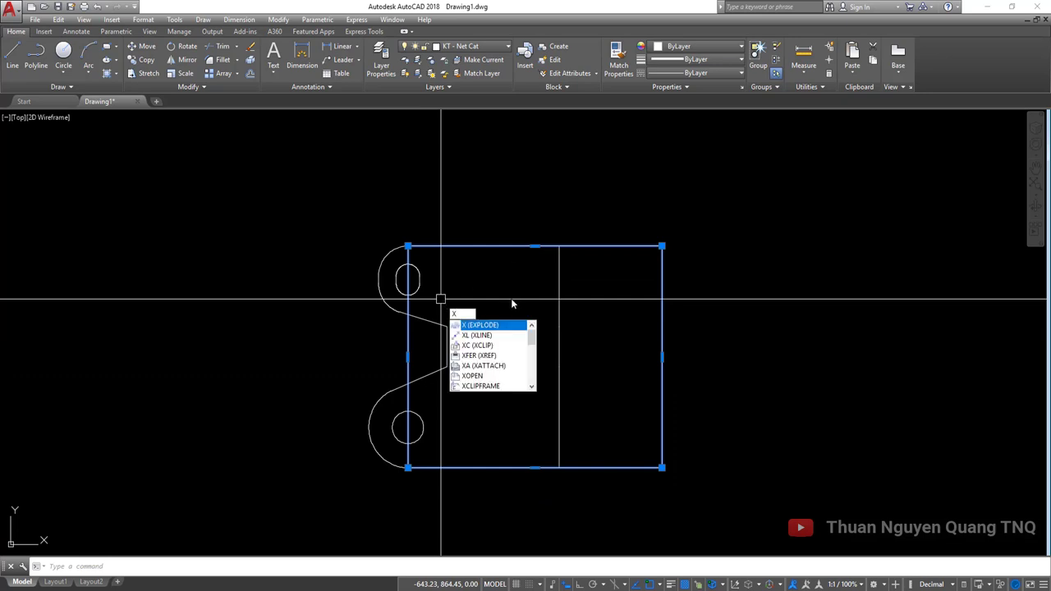
pyautogui.press('Return')
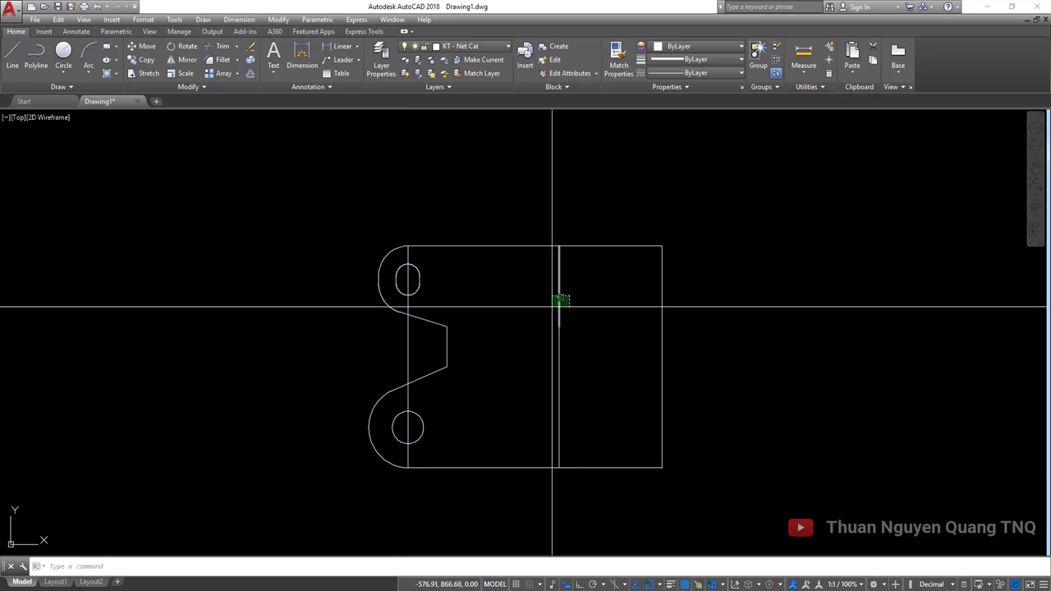
pyautogui.click(408, 336)
pyautogui.press('Delete')
# Copy the lower lug's hole circle out to the left of the plate, then begin a new circle.
pyautogui.hotkey('alt', 'Tab')
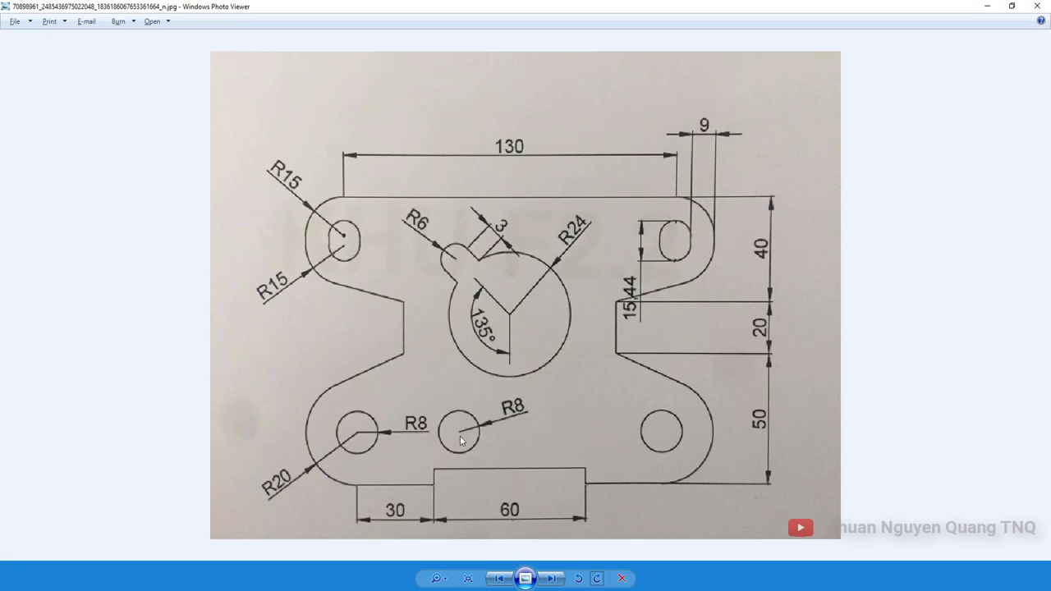
pyautogui.hotkey('alt', 'Tab')
pyautogui.click(375, 416)
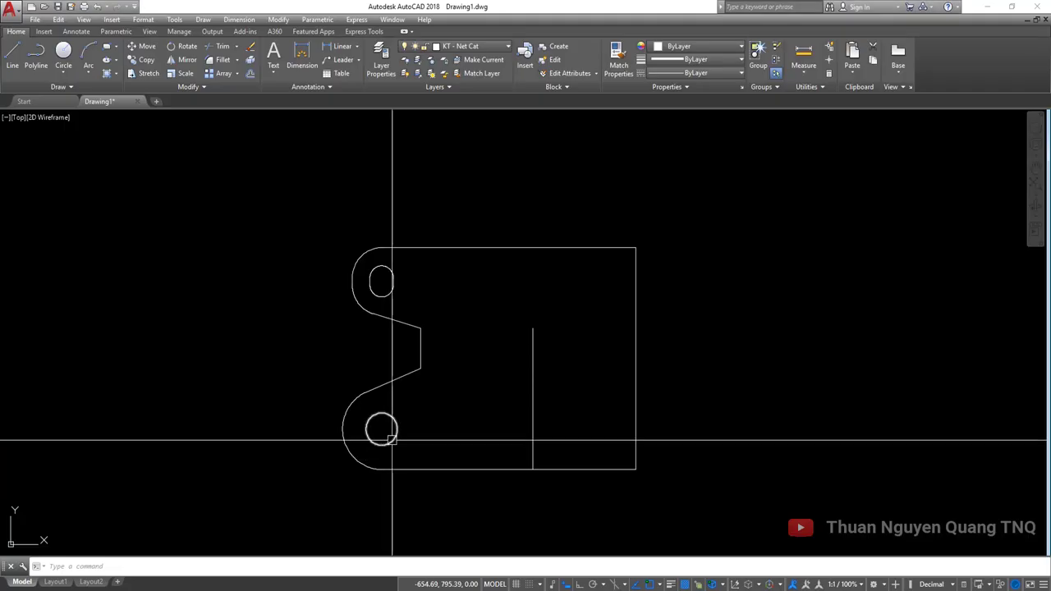
pyautogui.write('co')
pyautogui.press('Return')
pyautogui.click(438, 434)
pyautogui.click(274, 444)
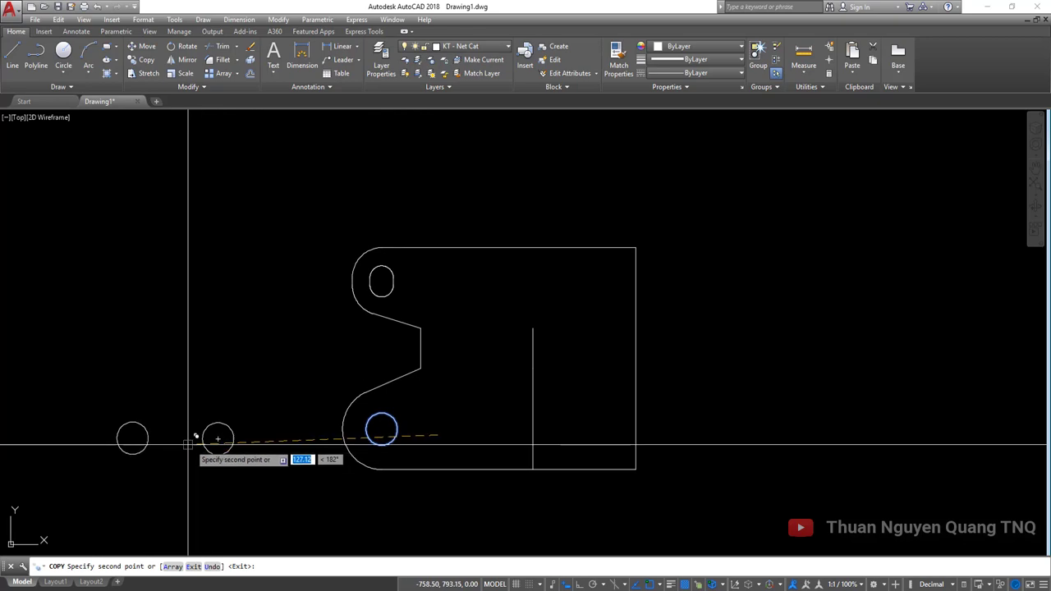
pyautogui.press('Return')
pyautogui.click(216, 428)
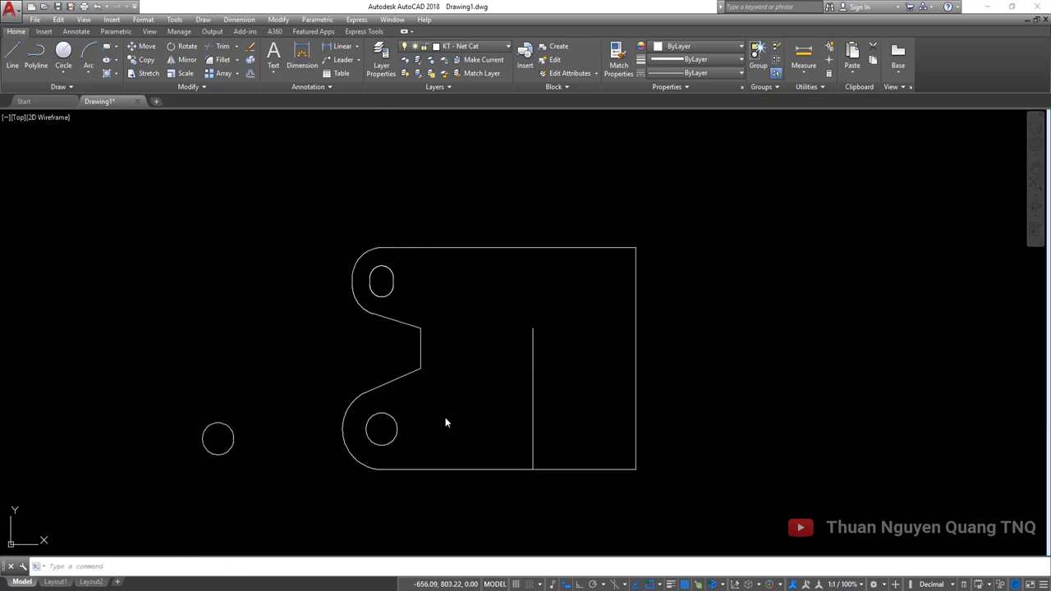
pyautogui.hotkey('alt', 'Tab')
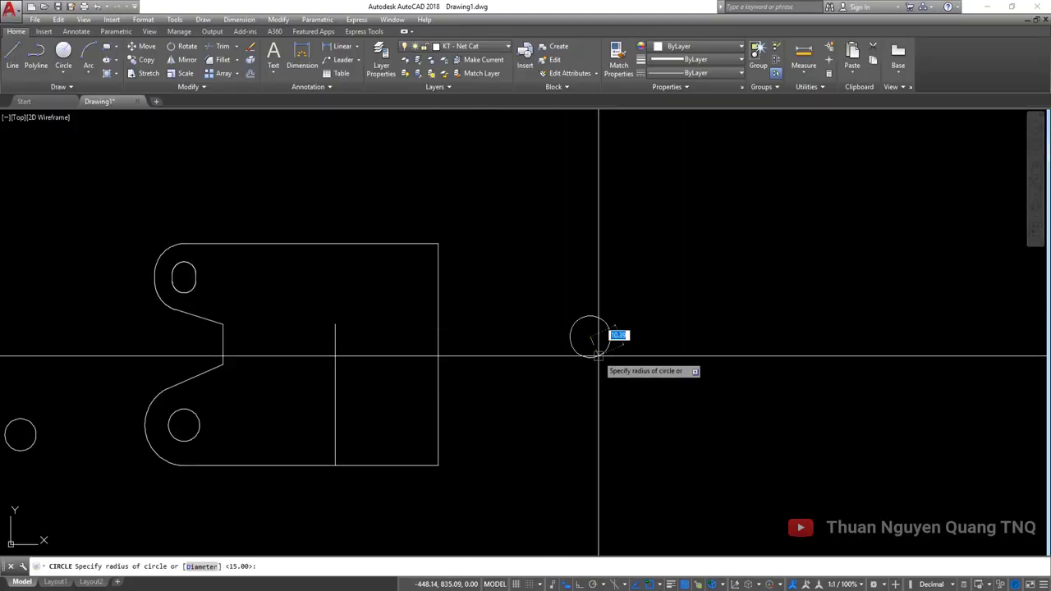
# Complete the radius-24 circle and draw a radius-6 circle.
pyautogui.press('Return')
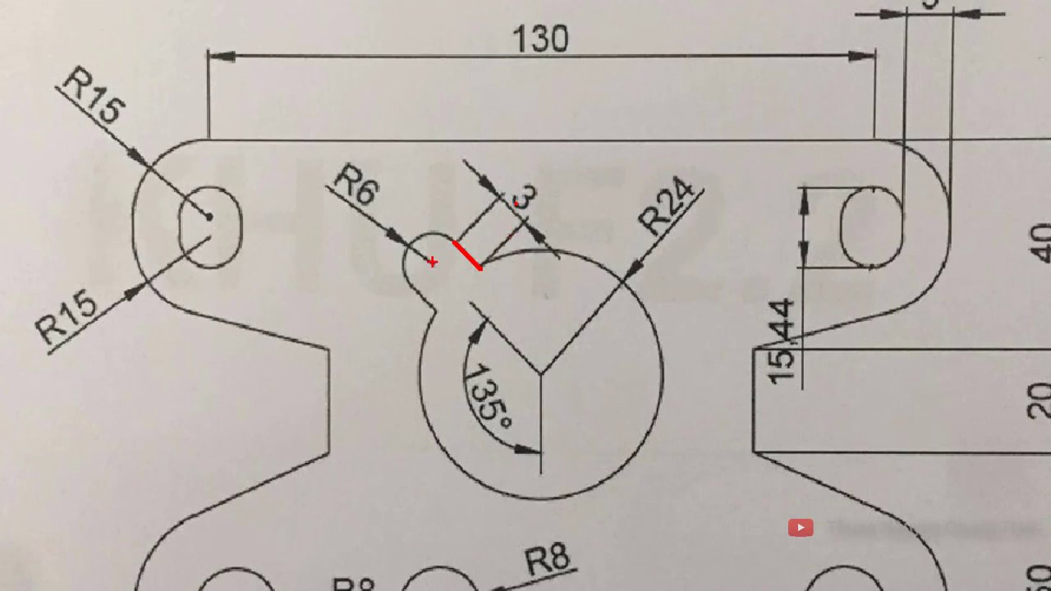
pyautogui.hotkey('alt', 'Tab')
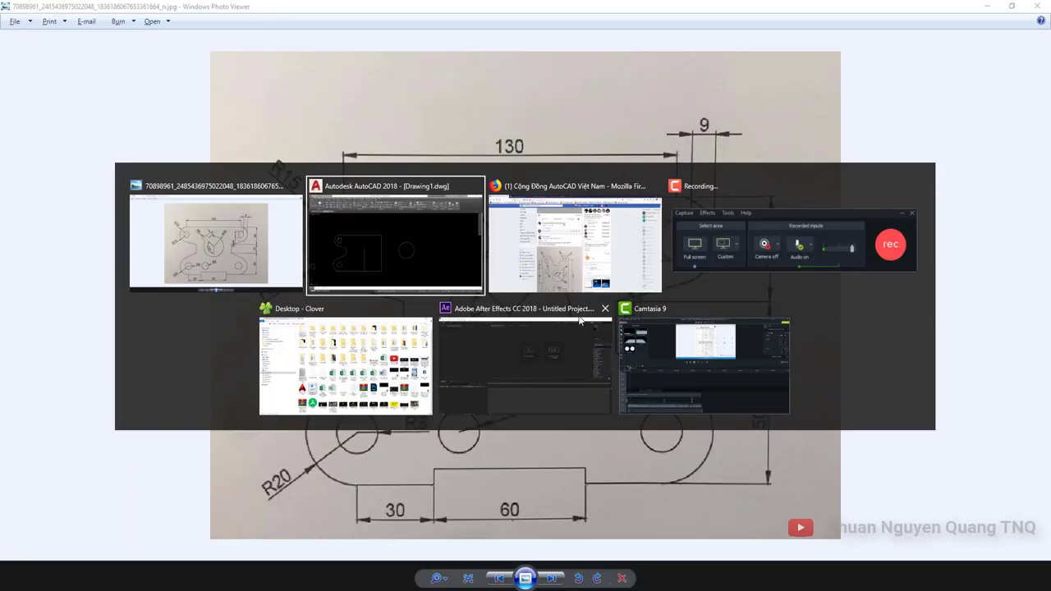
pyautogui.write('6')
pyautogui.press('Return')
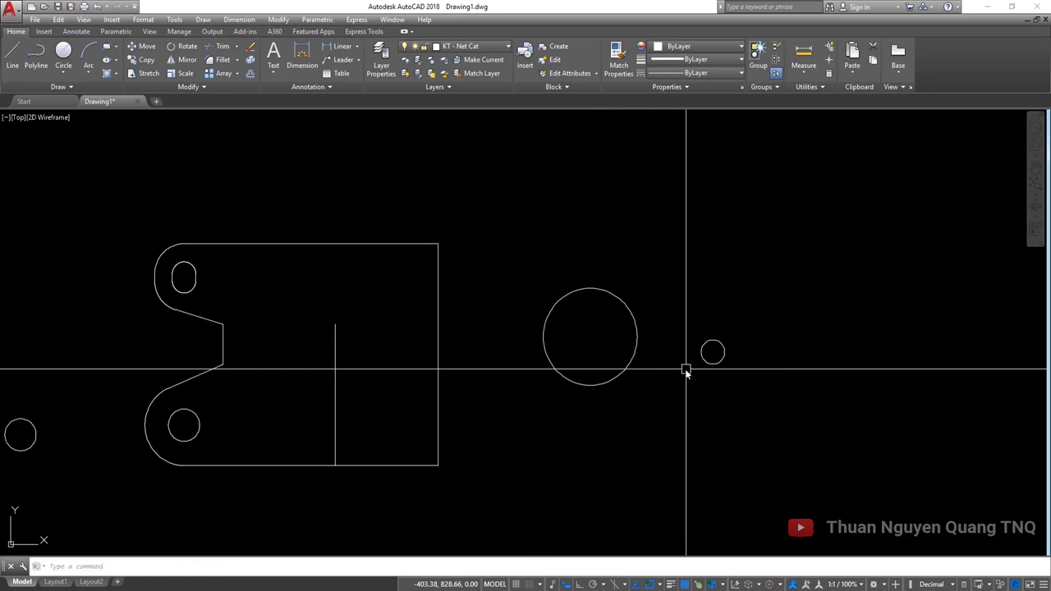
# Move the R6 circle by its centre to sit just left of the R24 circle.
pyautogui.click(637, 337)
pyautogui.write('q')
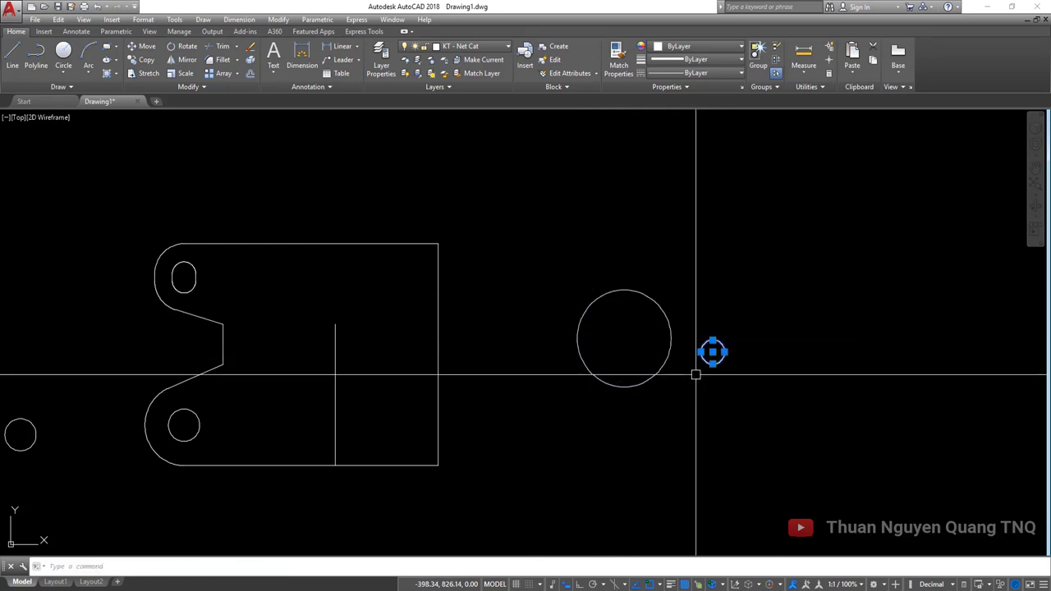
pyautogui.click(711, 353)
pyautogui.click(600, 407)
pyautogui.hotkey('alt', 'Tab')
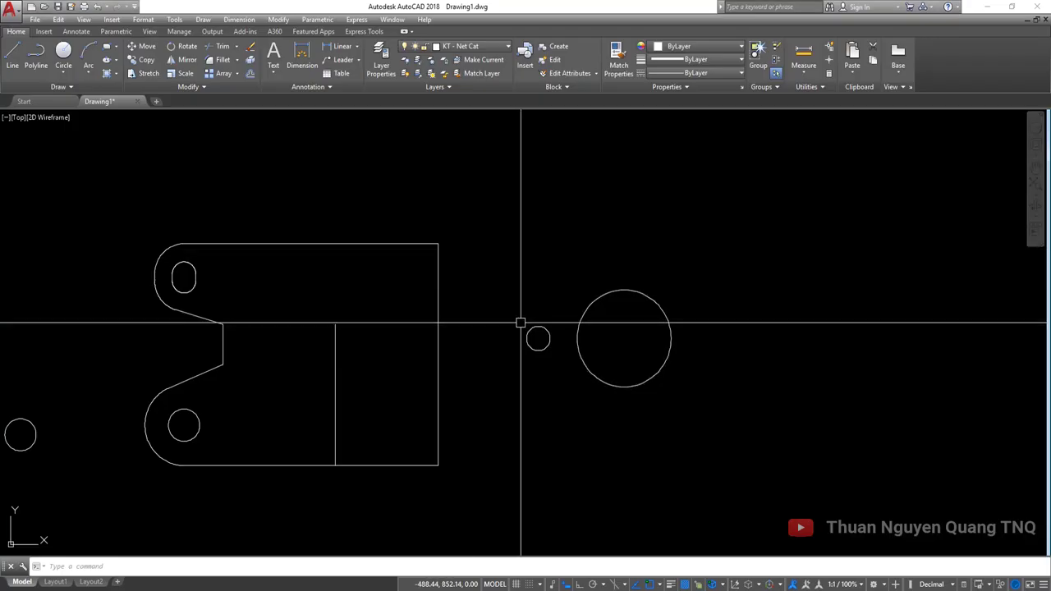
# Draw 3-unit horizontal polyline segments from the R6 circle's top and bottom with Ortho on.
pyautogui.scroll(3, 535, 322)
pyautogui.write('pl')
pyautogui.press('Return')
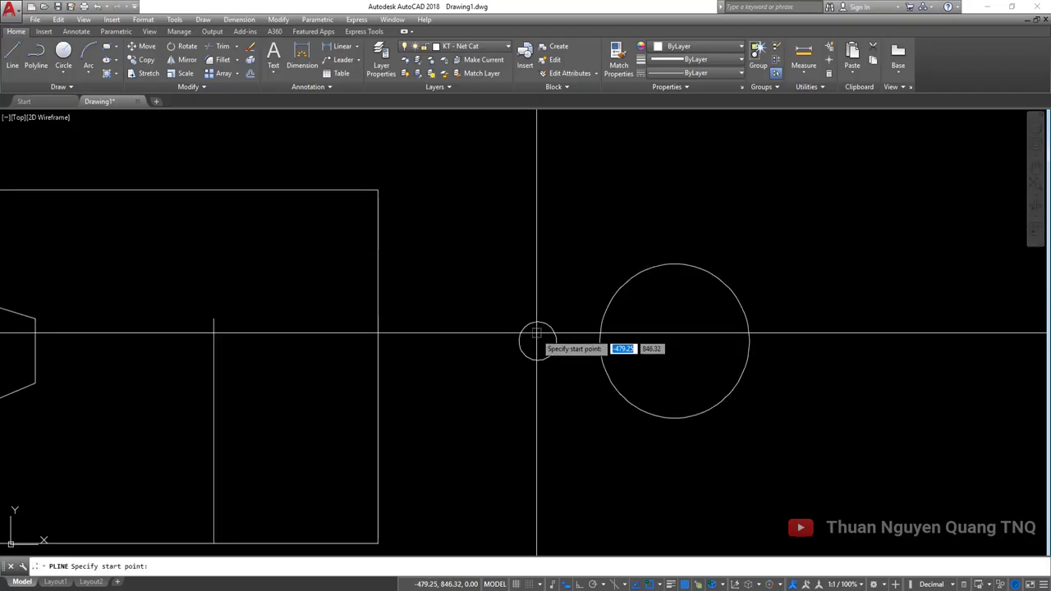
pyautogui.click(535, 323)
pyautogui.scroll(2, 571, 327)
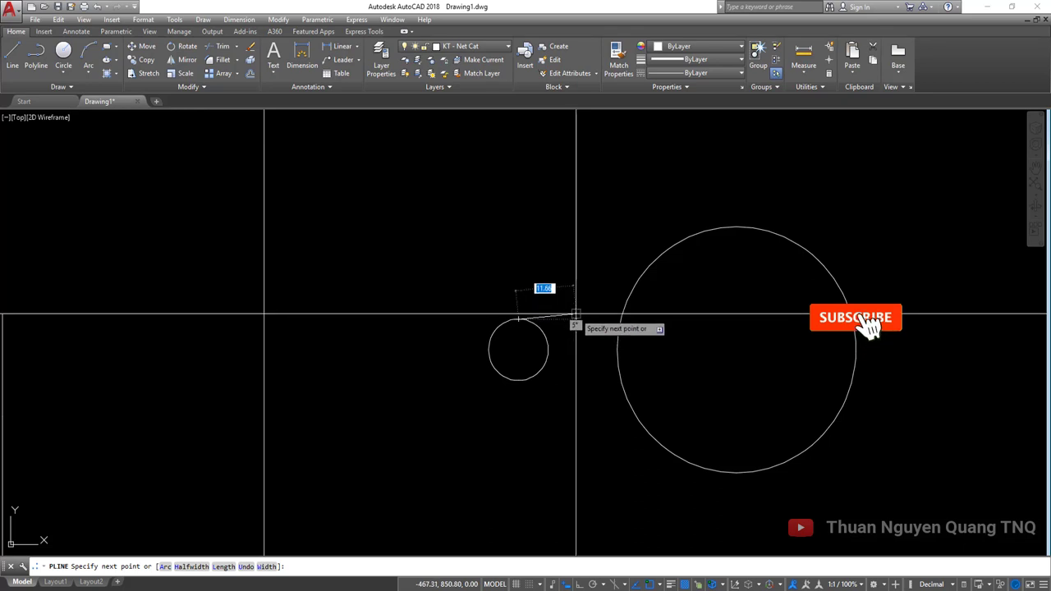
pyautogui.press('F8')
pyautogui.write('3')
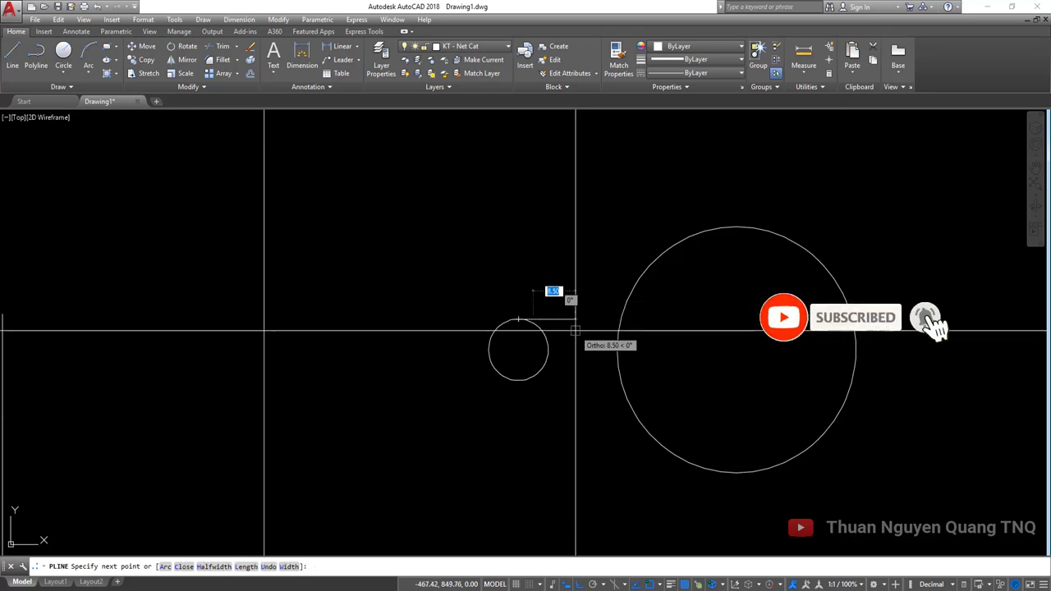
pyautogui.press('Return')
pyautogui.press('Return')
pyautogui.press('Return')
pyautogui.scroll(2, 545, 356)
pyautogui.scroll(2, 512, 389)
pyautogui.click(513, 390)
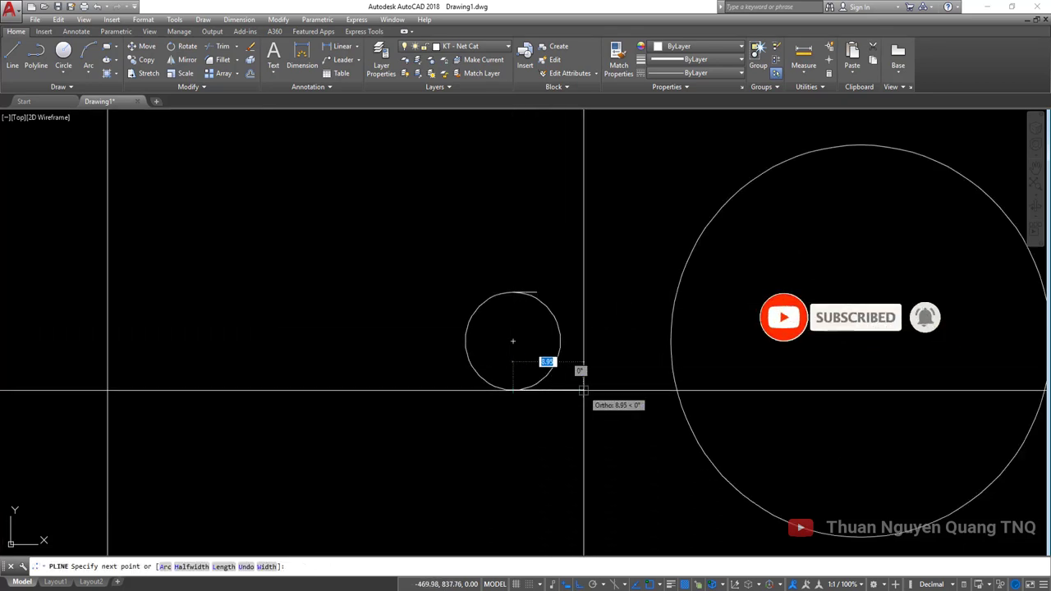
pyautogui.write('3')
pyautogui.press('Return')
pyautogui.press('Return')
pyautogui.press('Return')
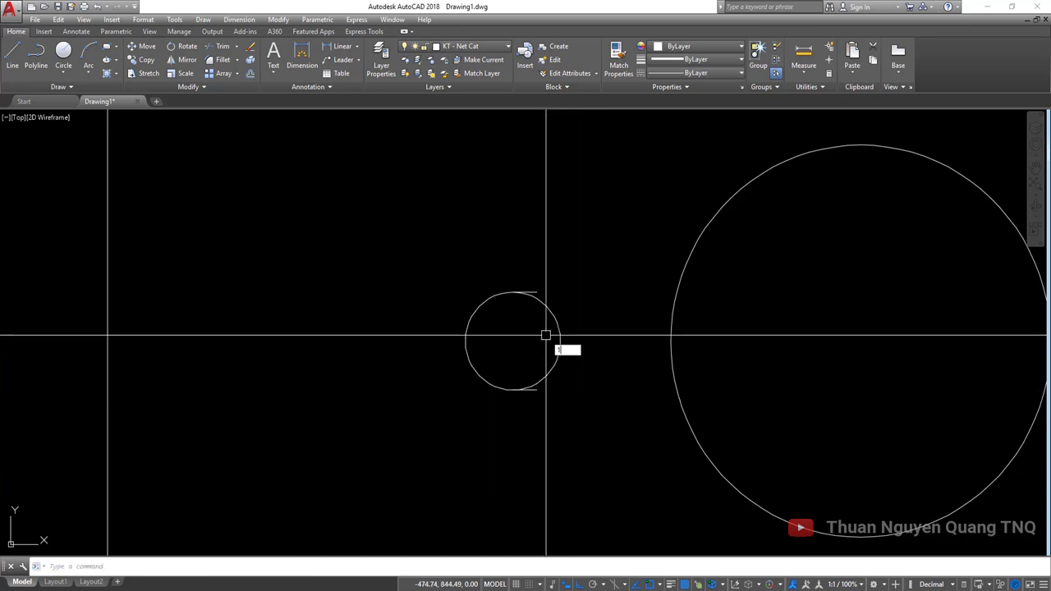
# Draw vertical lines joining the top and bottom segments to close the keyway neck.
pyautogui.click(515, 298)
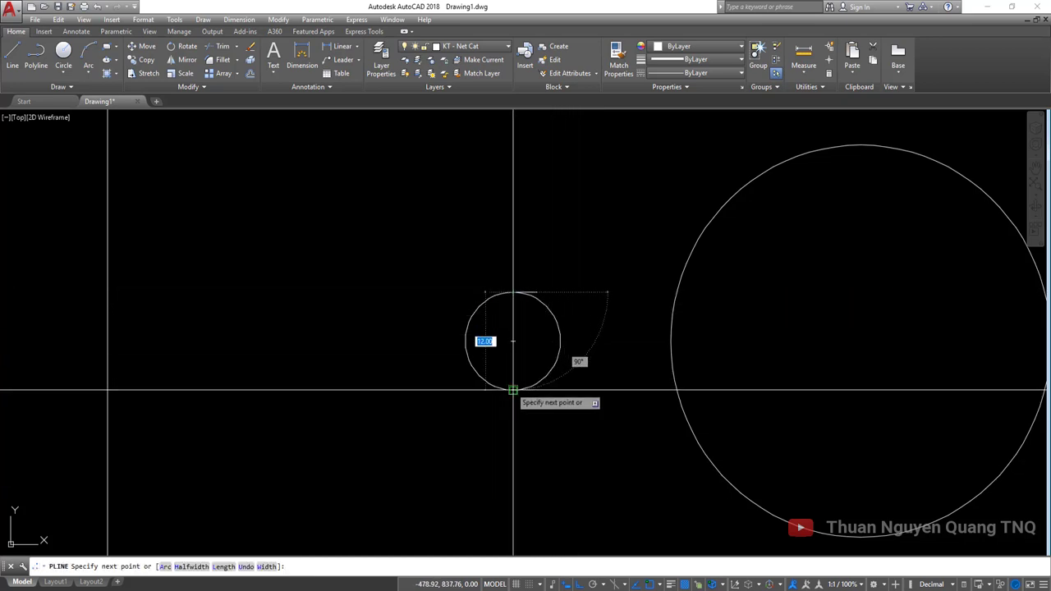
pyautogui.click(513, 387)
pyautogui.press('Return')
pyautogui.press('Return')
pyautogui.click(537, 293)
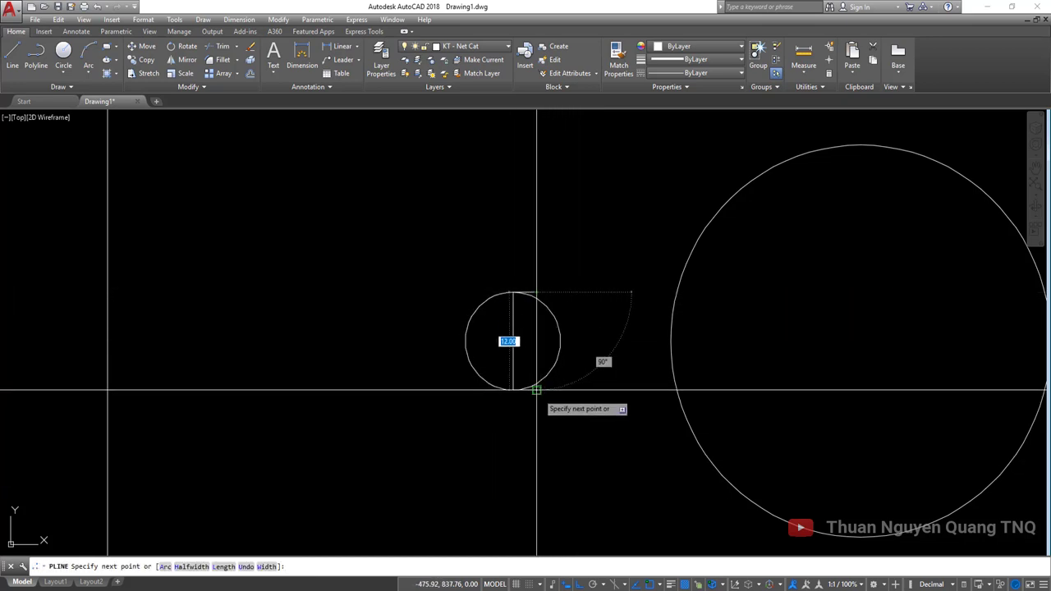
pyautogui.click(537, 389)
# Trim the R6 circle inside the neck rectangle and delete the leftover right-hand arc.
pyautogui.press('Return')
pyautogui.scroll(2, 546, 331)
pyautogui.write('tr')
pyautogui.click(545, 438)
pyautogui.click(446, 244)
pyautogui.press('Return')
pyautogui.scroll(2, 460, 279)
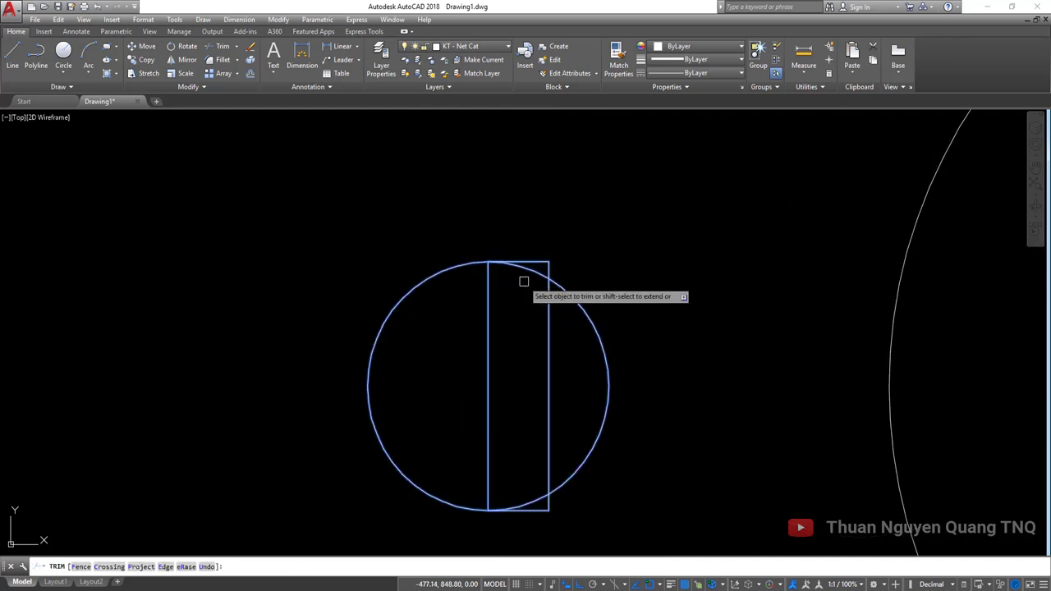
pyautogui.click(528, 270)
pyautogui.click(534, 498)
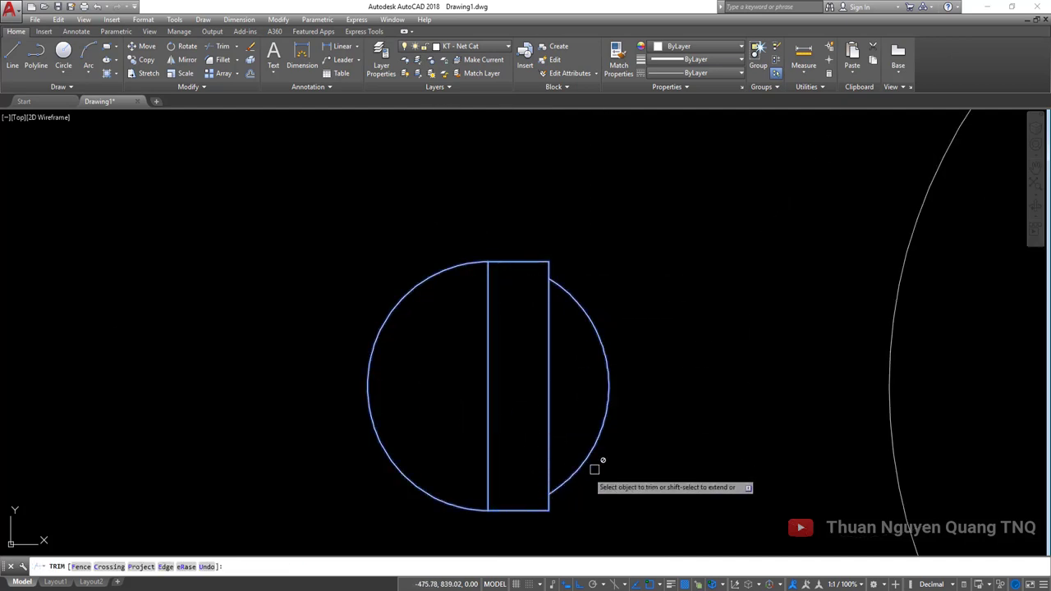
pyautogui.press('Return')
pyautogui.click(598, 435)
pyautogui.press('Delete')
pyautogui.click(526, 263)
pyautogui.moveTo(548, 261)
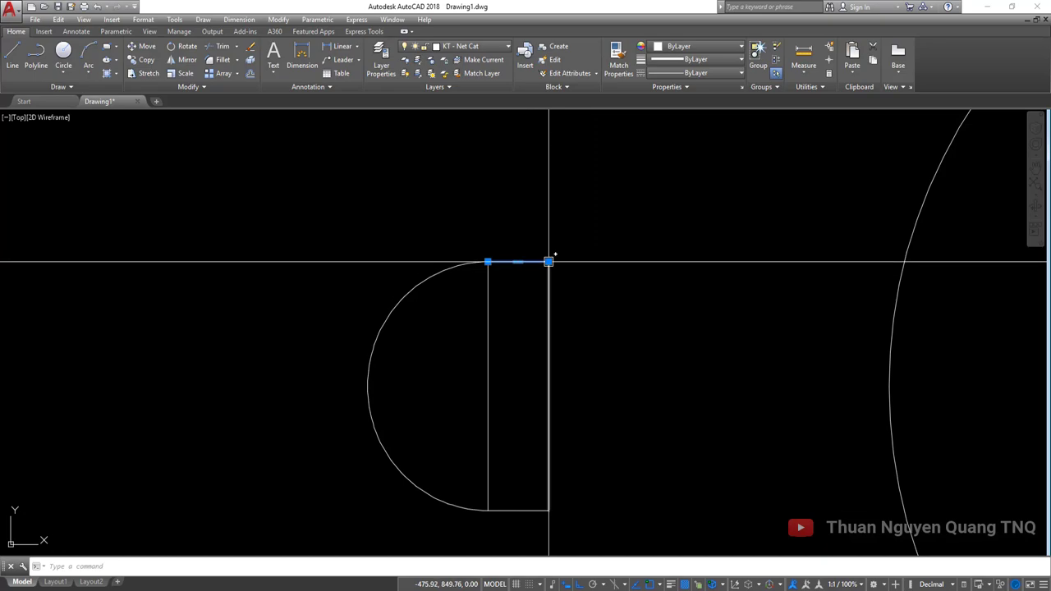
pyautogui.press('Escape')
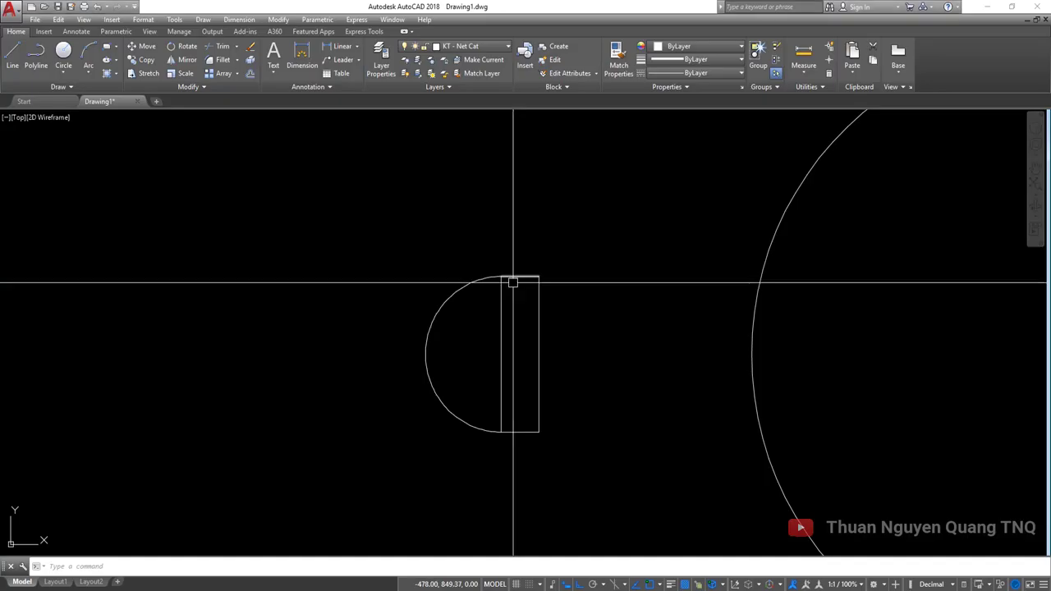
# Draw a horizontal helper polyline from the keyway's midpoint toward the circle centre.
pyautogui.write('pl')
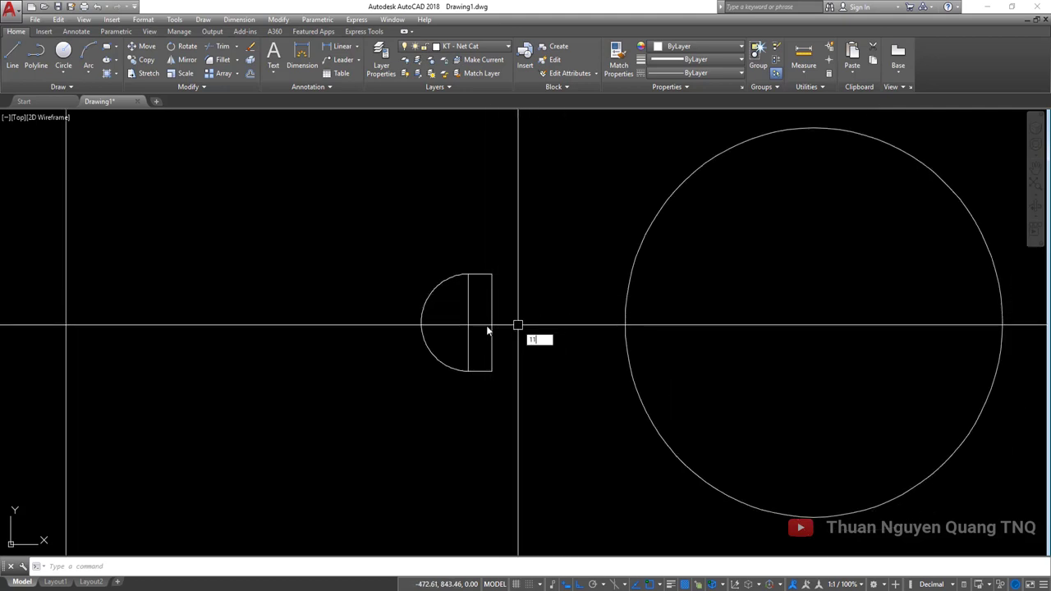
pyautogui.press('Return')
pyautogui.click(469, 324)
pyautogui.click(720, 328)
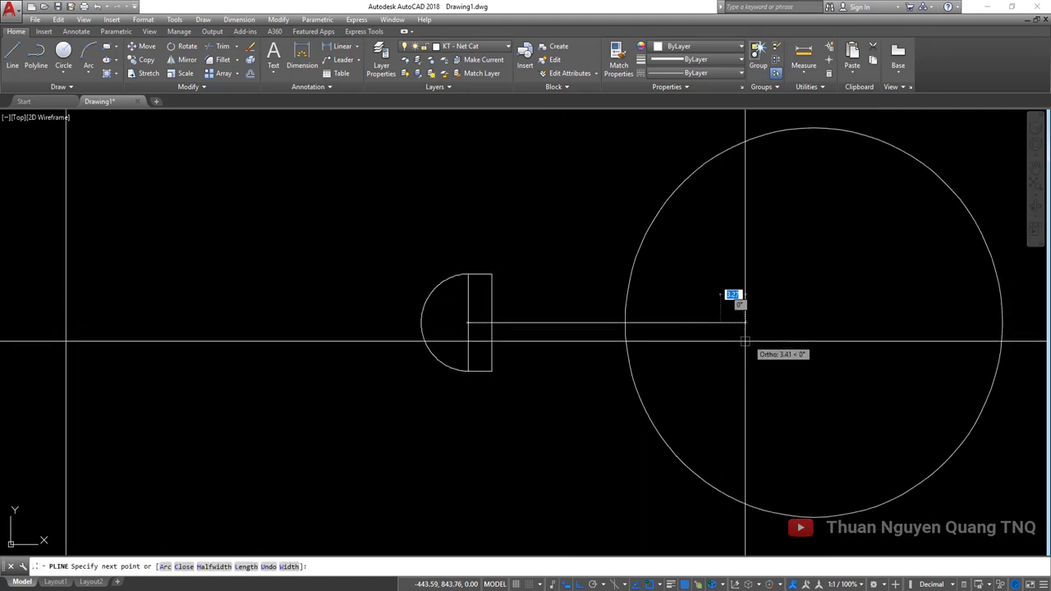
pyautogui.press('Return')
# Window-select the keyway shape and shift it to the right.
pyautogui.click(387, 274)
pyautogui.click(509, 386)
pyautogui.write('o')
pyautogui.press('Return')
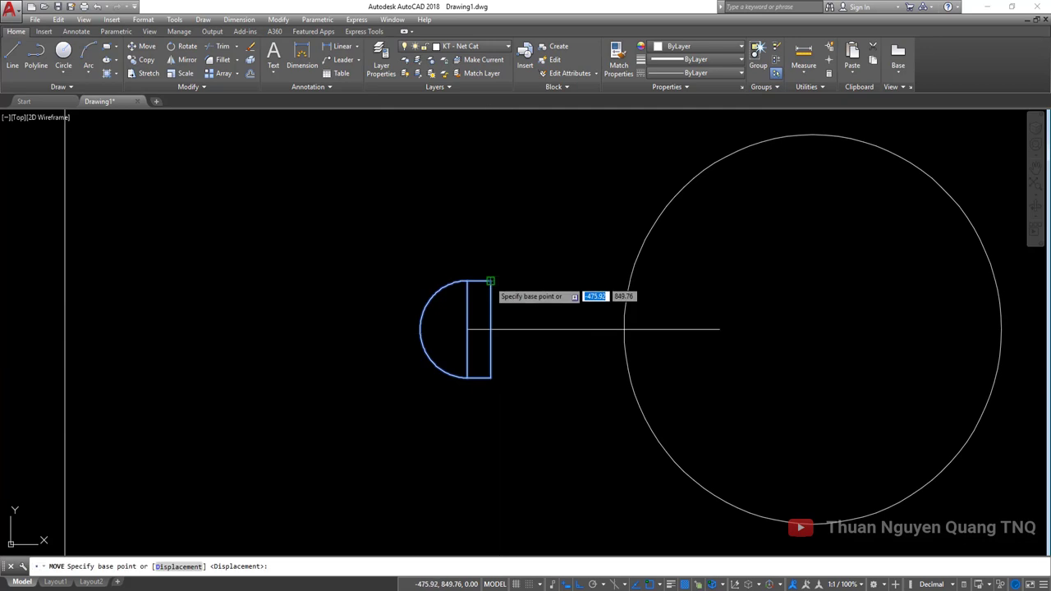
pyautogui.click(491, 280)
pyautogui.click(615, 281)
pyautogui.scroll(4, 667, 280)
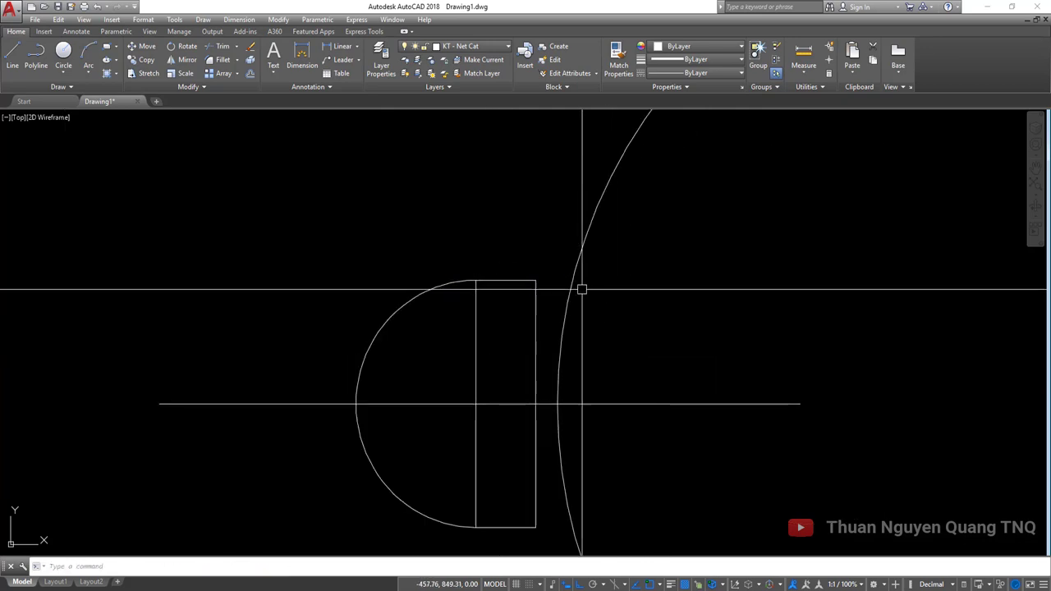
# Draw a second helper line from the keyway's top-right corner past the circle edge.
pyautogui.write('pl')
pyautogui.press('Return')
pyautogui.click(535, 280)
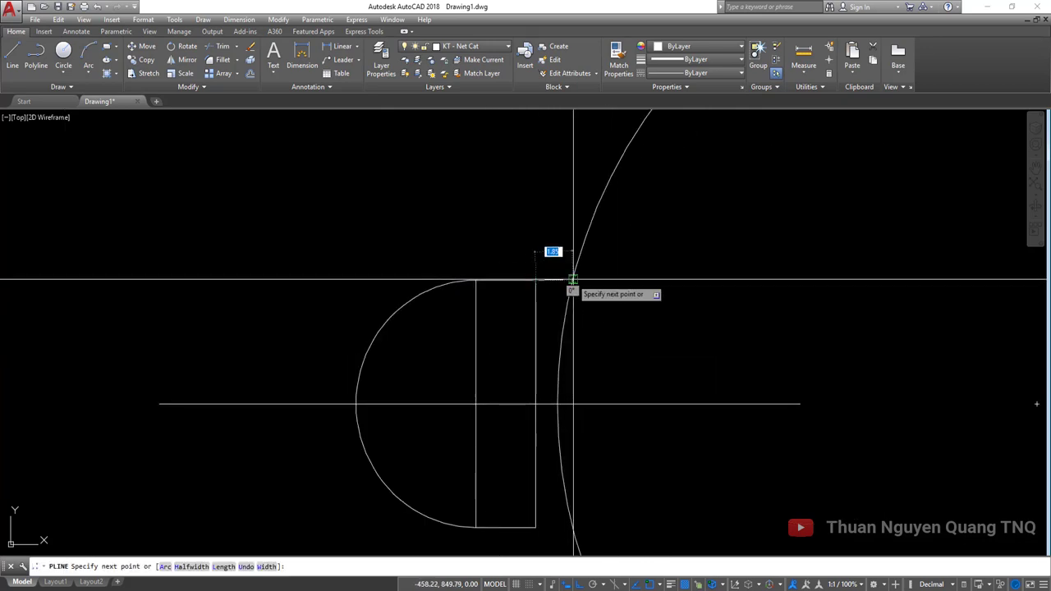
pyautogui.click(826, 308)
pyautogui.press('Return')
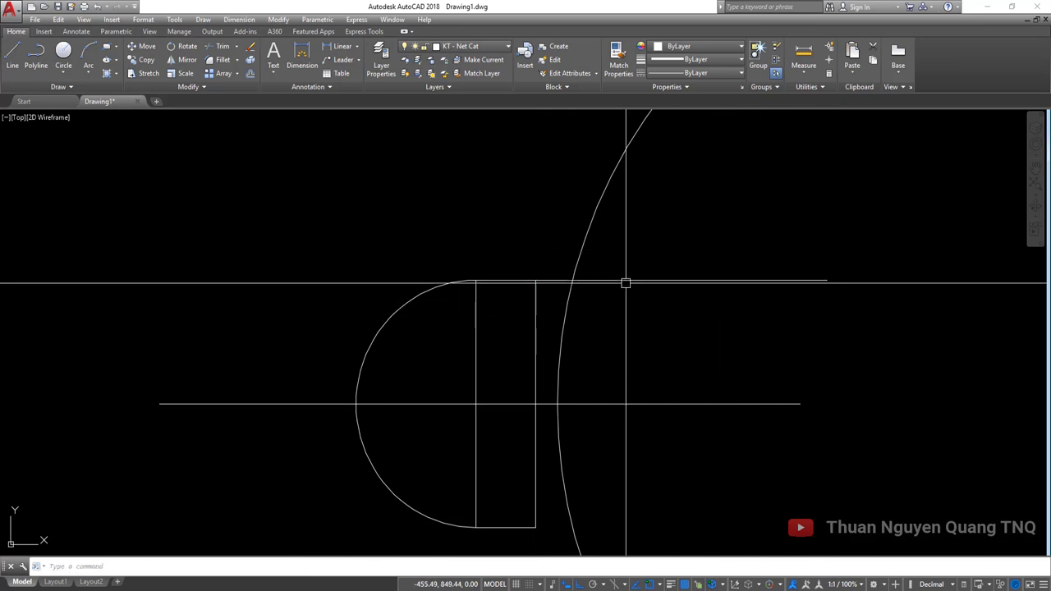
pyautogui.click(627, 280)
pyautogui.click(758, 240)
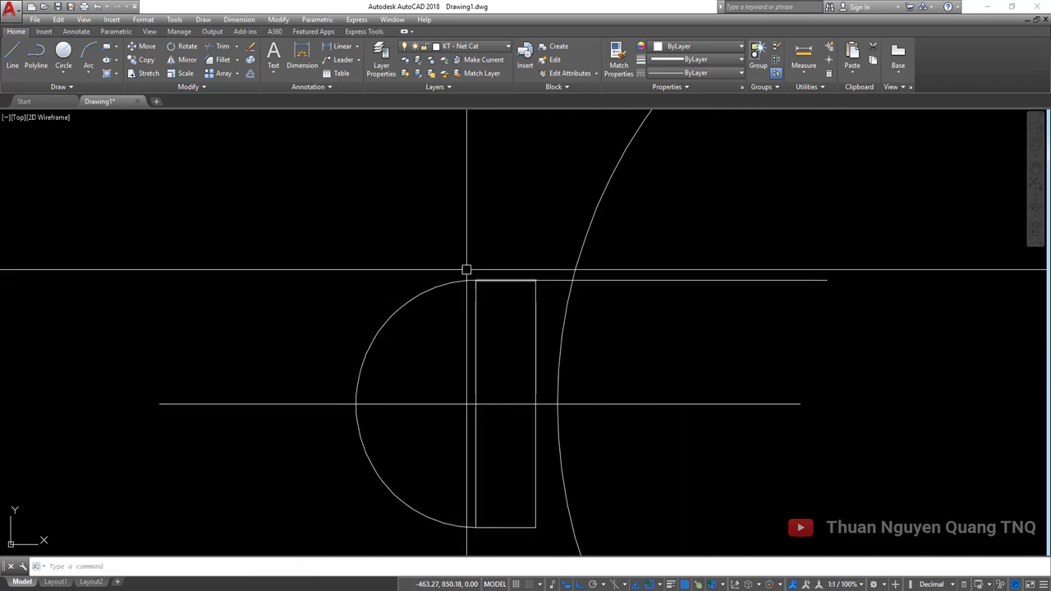
# Move the keyway so its corner sits where the helper line meets the circle.
pyautogui.click(326, 252)
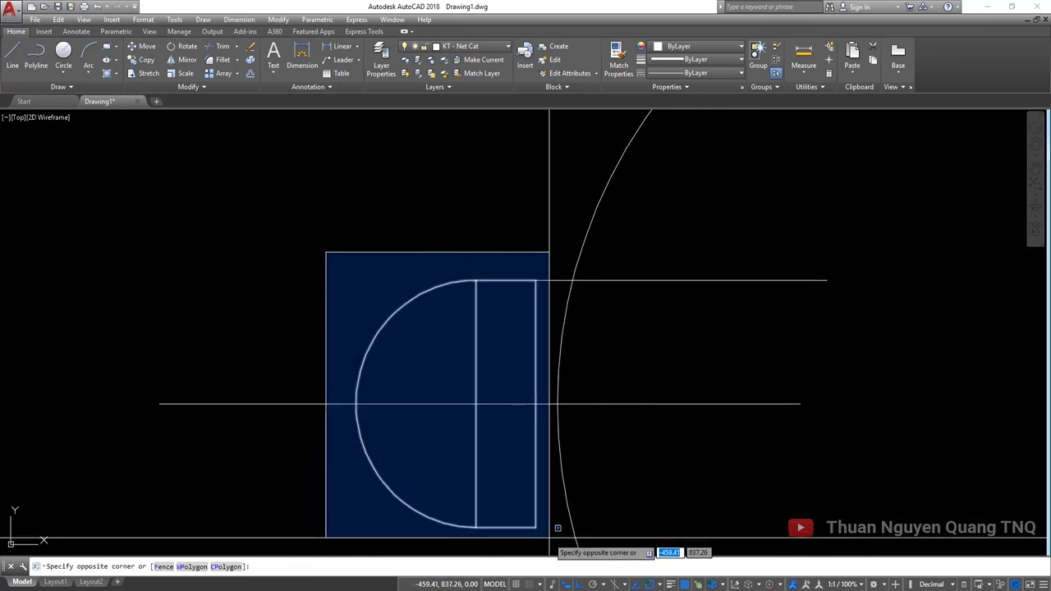
pyautogui.click(548, 534)
pyautogui.write('m')
pyautogui.press('Return')
pyautogui.click(535, 281)
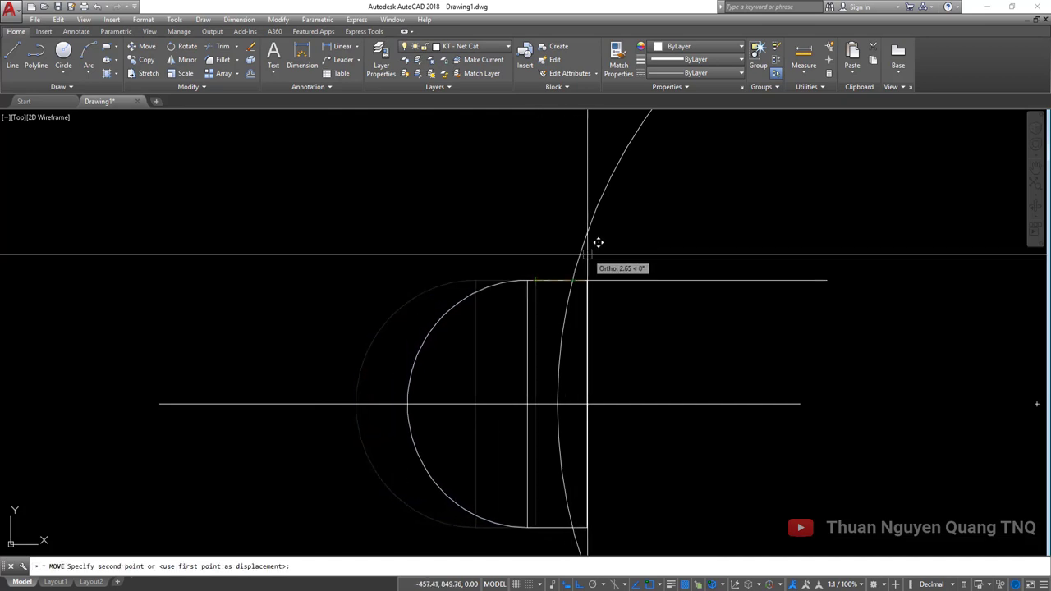
pyautogui.click(575, 277)
# Delete the top and middle horizontal helper lines.
pyautogui.click(625, 281)
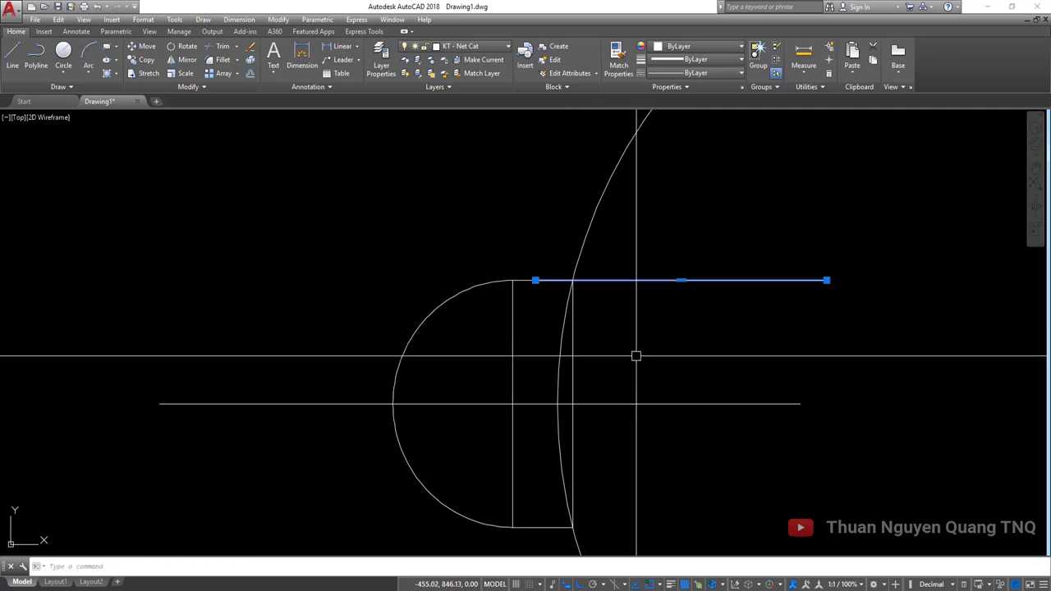
pyautogui.press('Delete')
pyautogui.scroll(-2, 632, 354)
pyautogui.click(587, 362)
pyautogui.press('Delete')
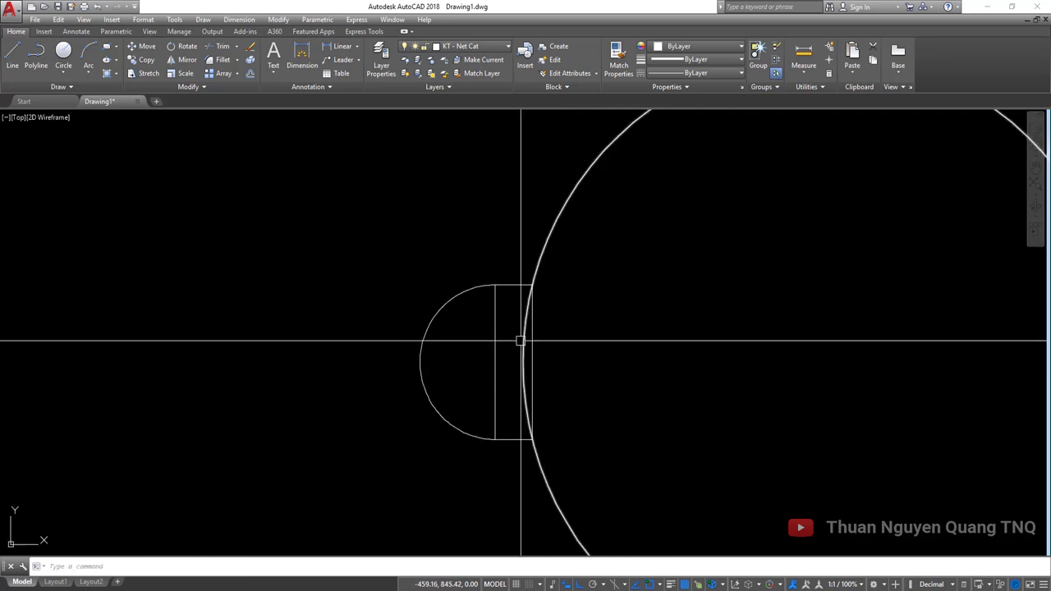
pyautogui.click(525, 340)
pyautogui.scroll(-3, 575, 353)
# Check the reference drawing, then erase the keyway's vertical line at the circle.
pyautogui.hotkey('alt', 'Tab')
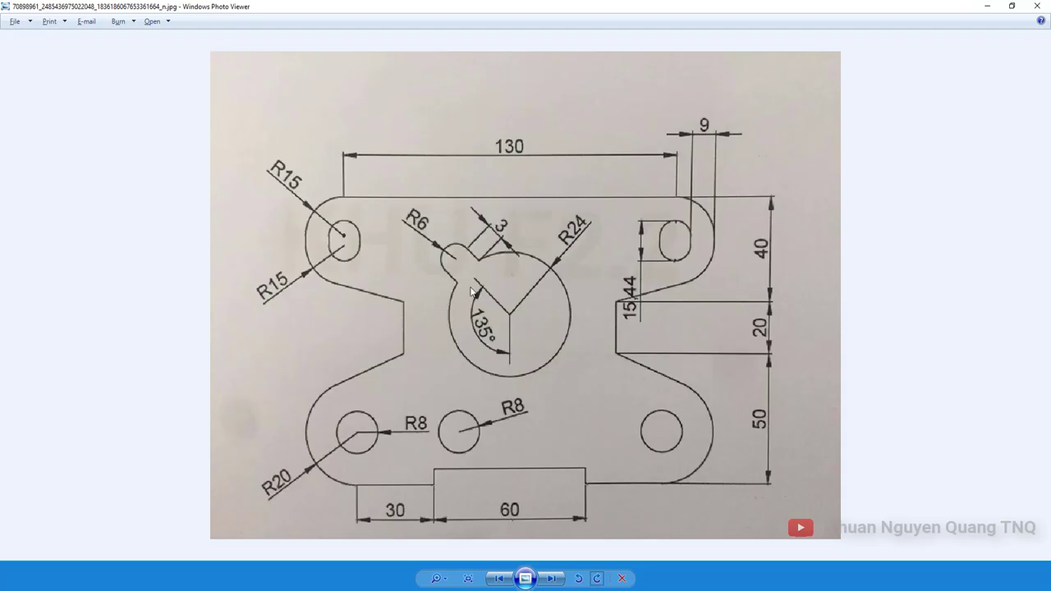
pyautogui.hotkey('alt', 'Tab')
pyautogui.scroll(4, 525, 348)
pyautogui.scroll(2, 538, 347)
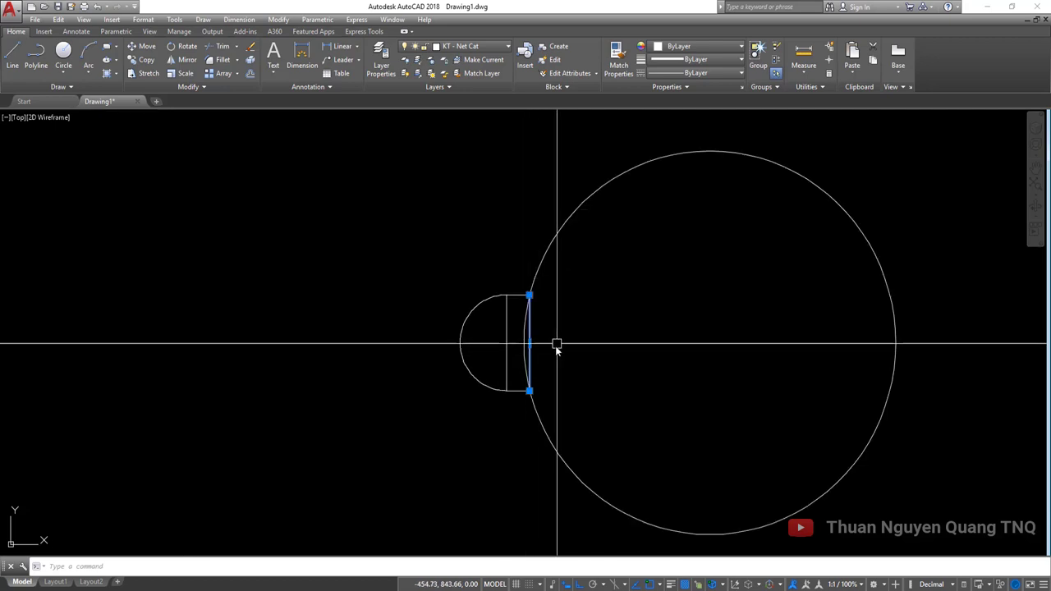
pyautogui.press('Delete')
pyautogui.click(506, 343)
pyautogui.press('Delete')
# Reselect the keyway arc and shape, then type A to begin the array command.
pyautogui.scroll(-3, 503, 341)
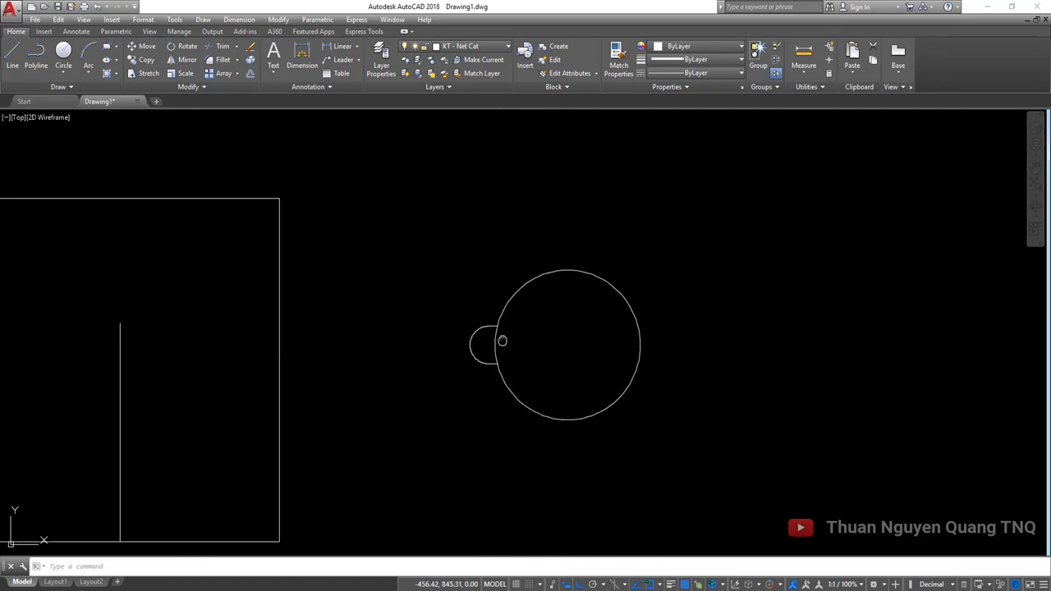
pyautogui.moveTo(502, 341); pyautogui.dragTo(410, 339, button='middle')
pyautogui.click(382, 331)
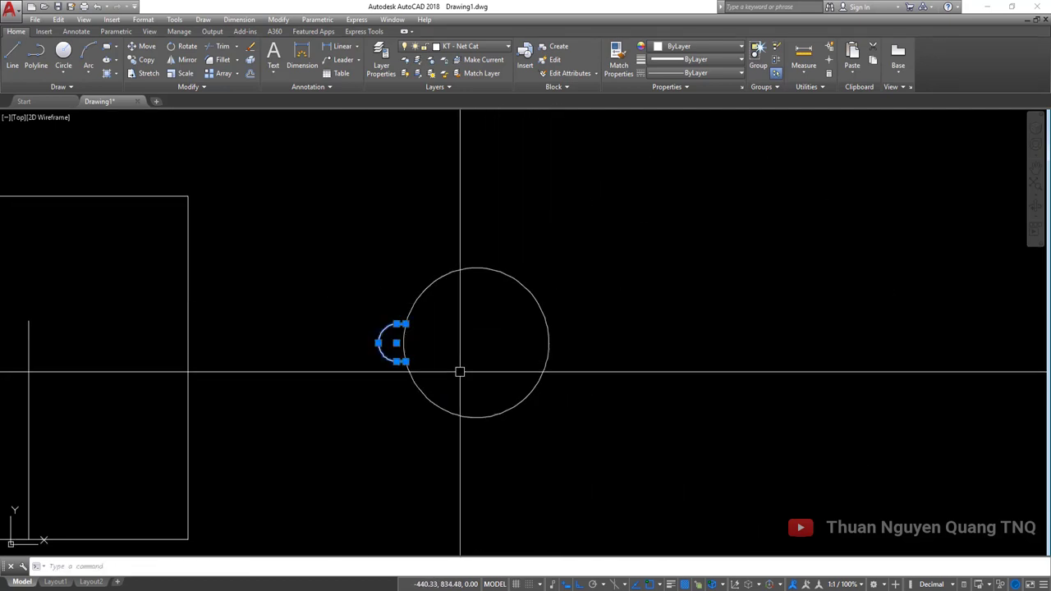
pyautogui.click(361, 308)
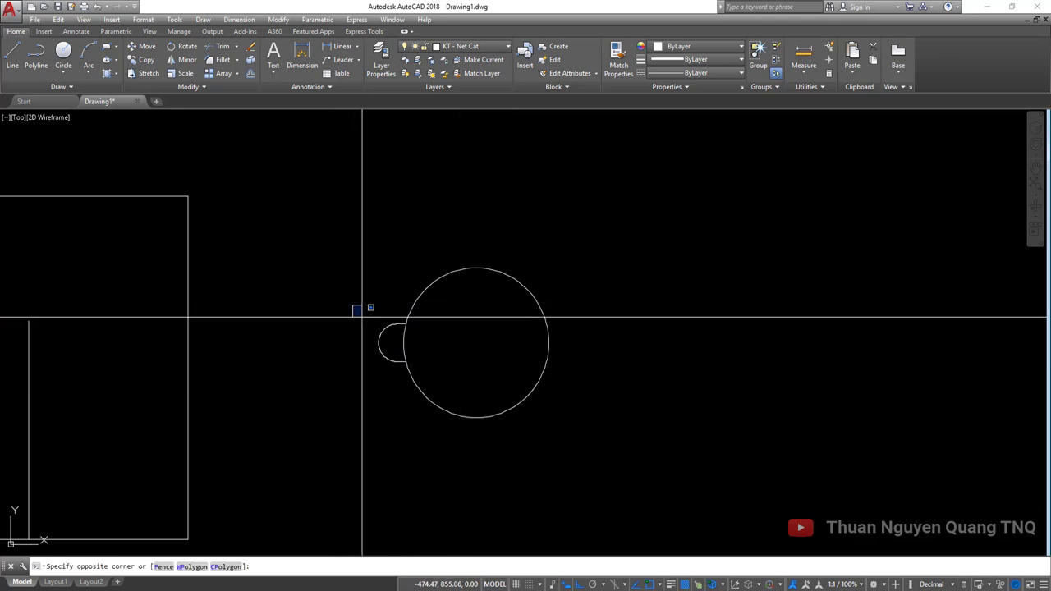
pyautogui.click(458, 375)
pyautogui.scroll(4, 395, 343)
pyautogui.click(293, 271)
pyautogui.click(480, 424)
pyautogui.write('AR')
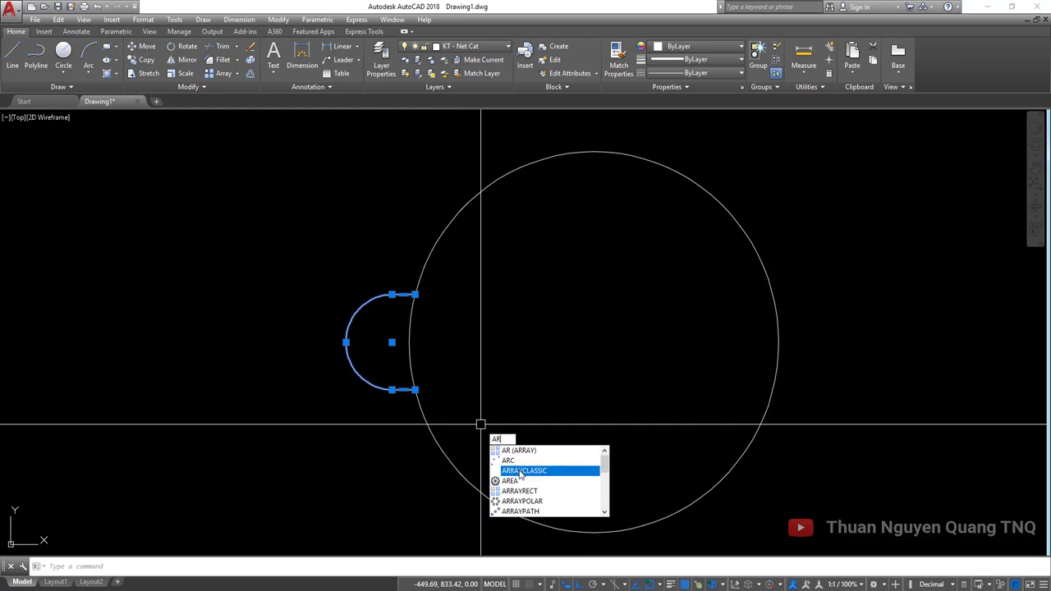
pyautogui.click(522, 471)
pyautogui.click(452, 218)
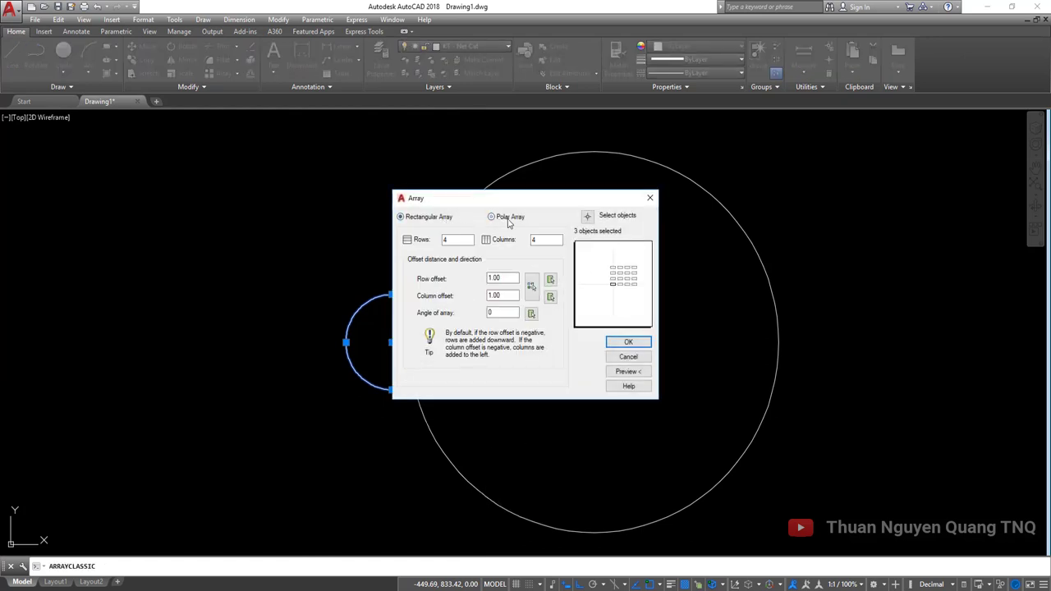
pyautogui.click(503, 218)
pyautogui.click(549, 240)
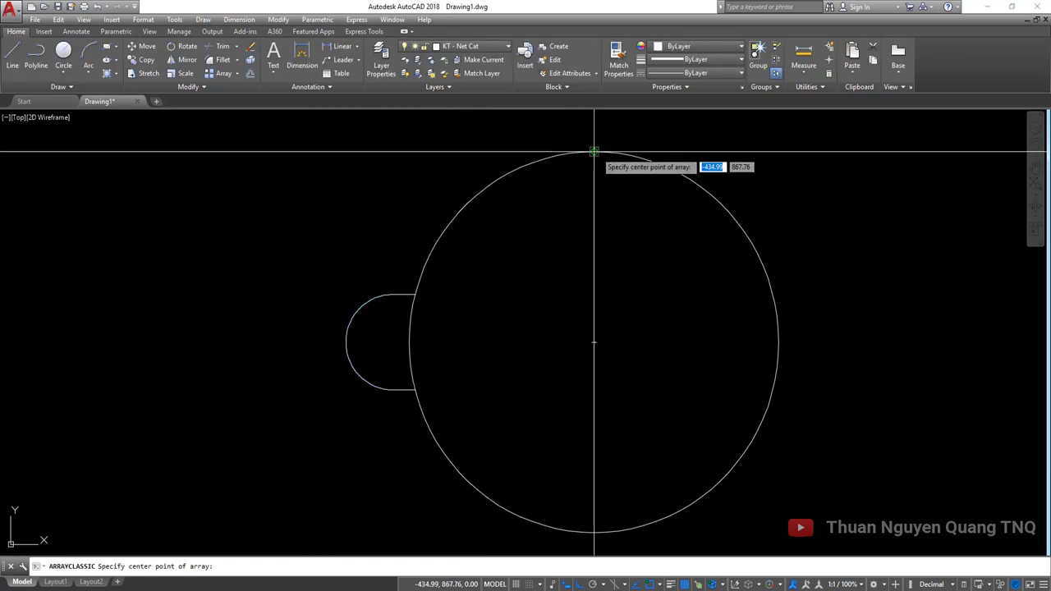
pyautogui.click(596, 343)
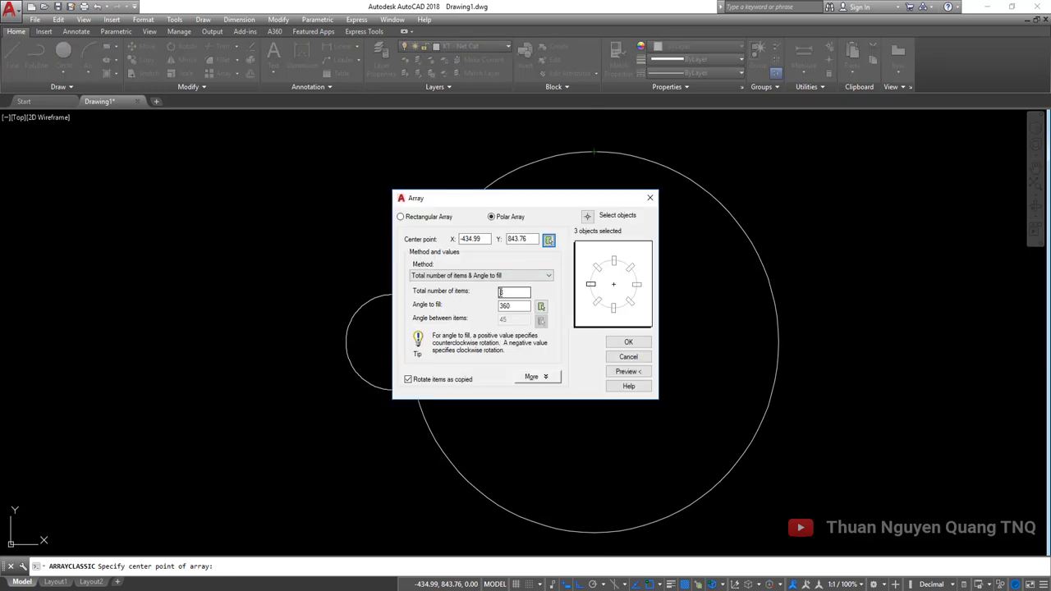
pyautogui.press('Escape')
pyautogui.write('pl')
pyautogui.press('Return')
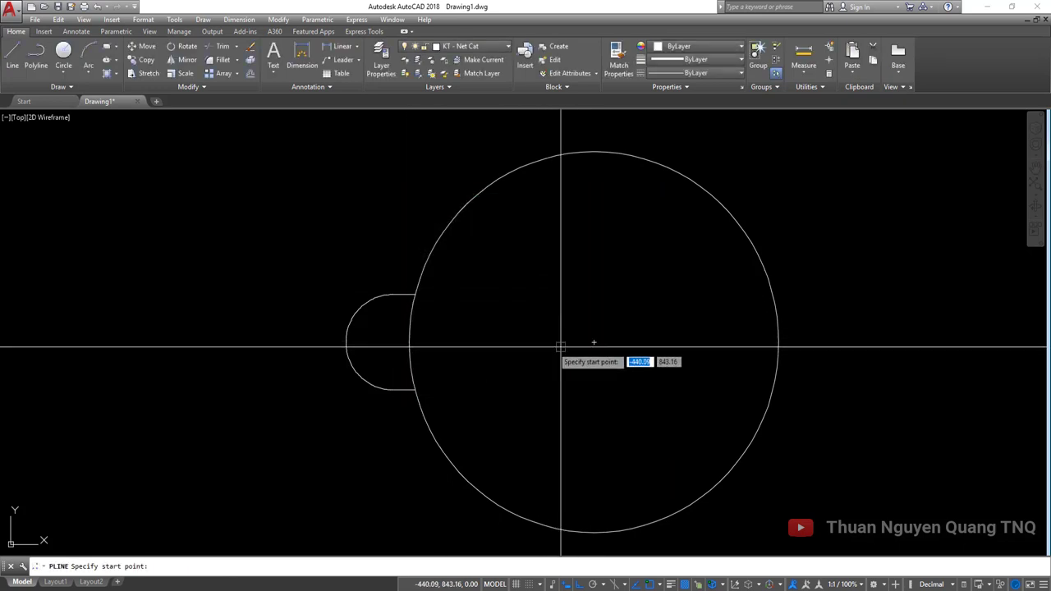
# Draw a radial line from the circle centre to its left edge and select it with the keyway arc.
pyautogui.click(593, 342)
pyautogui.click(411, 343)
pyautogui.press('Return')
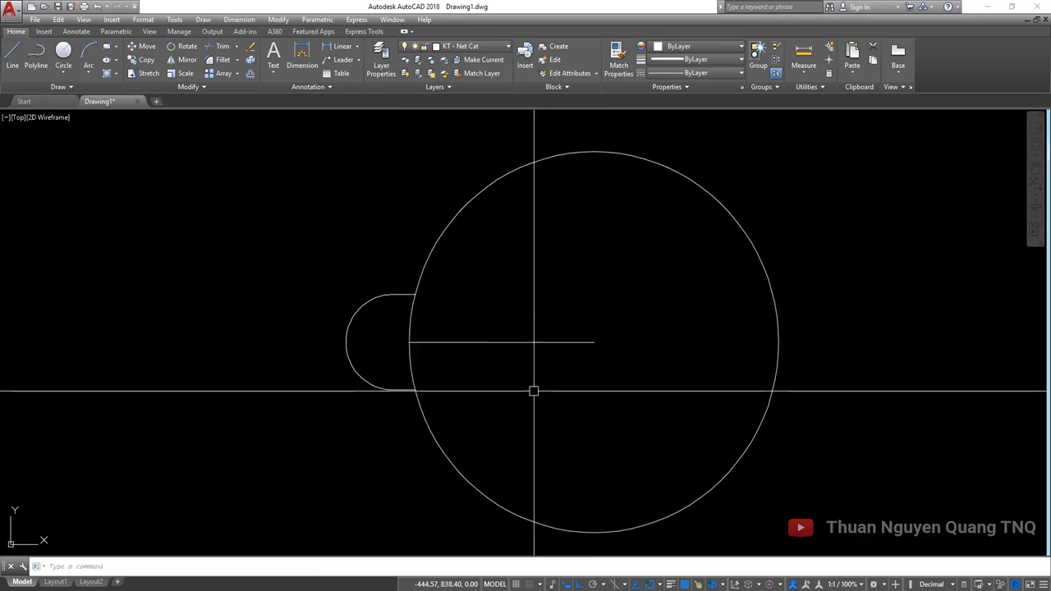
pyautogui.click(254, 270)
pyautogui.click(662, 418)
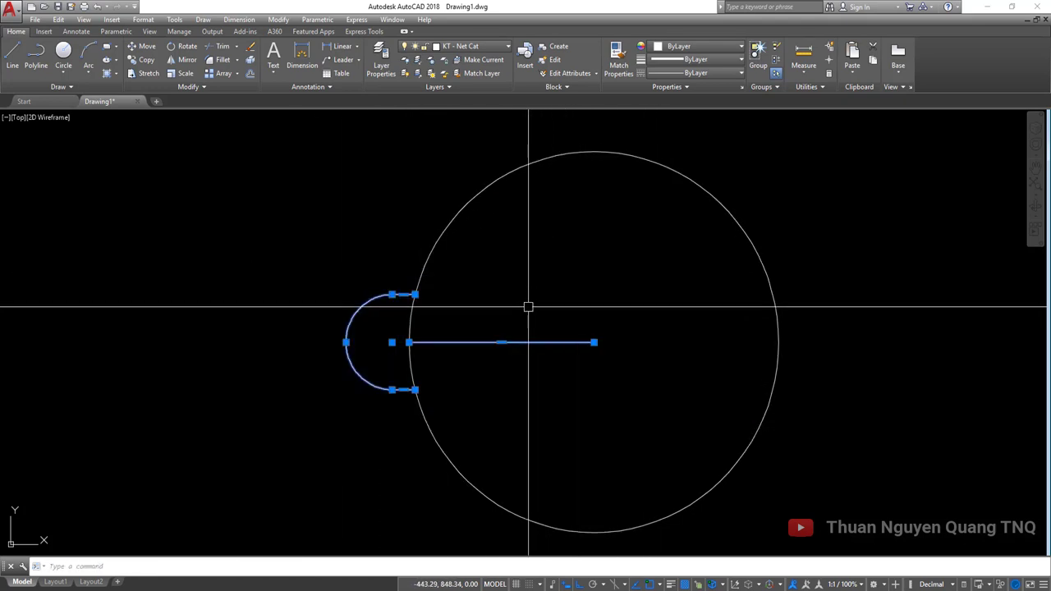
# Open the classic Array dialog as a polar array centred on the circle centre.
pyautogui.write('AT')
pyautogui.press('BackSpace')
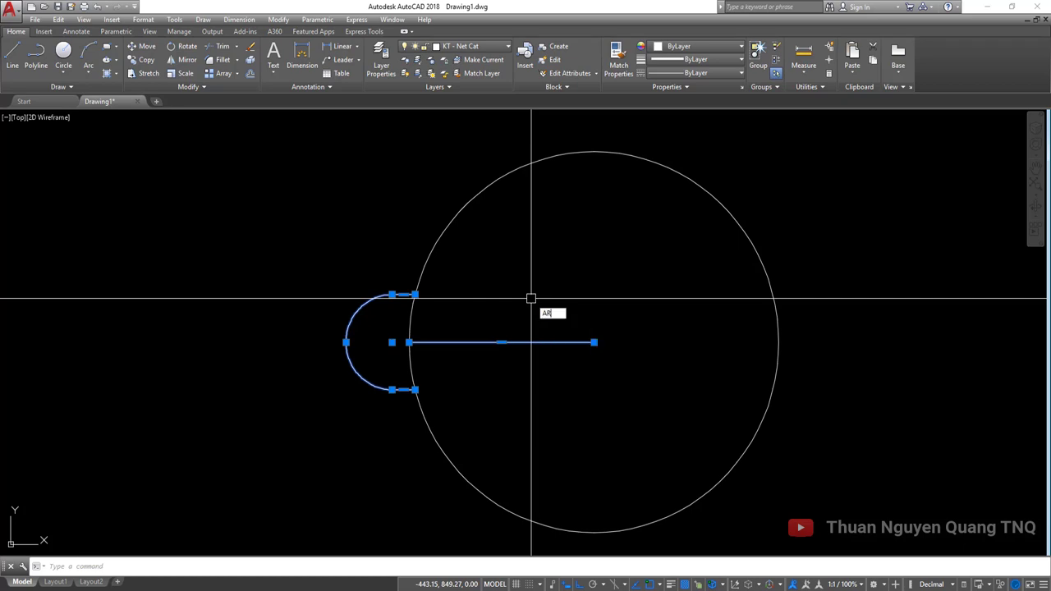
pyautogui.write('R')
pyautogui.press('Return')
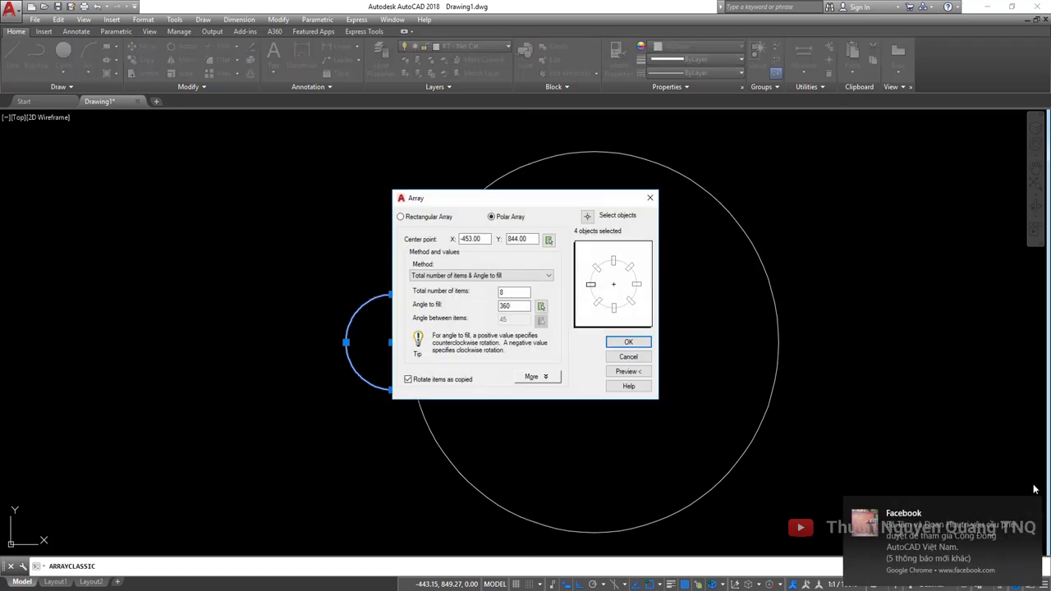
pyautogui.click(1034, 509)
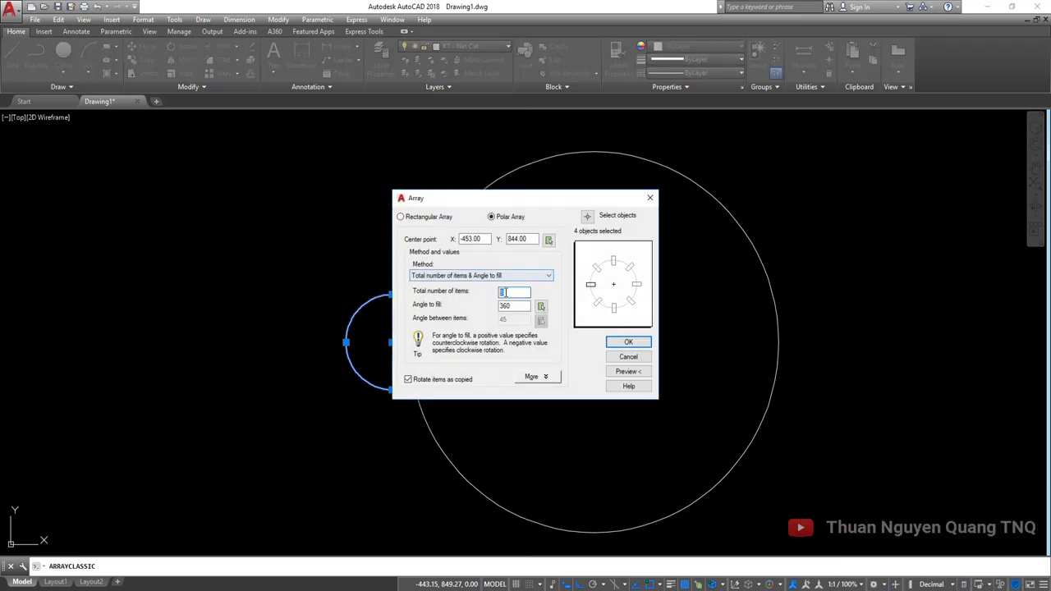
pyautogui.click(541, 247)
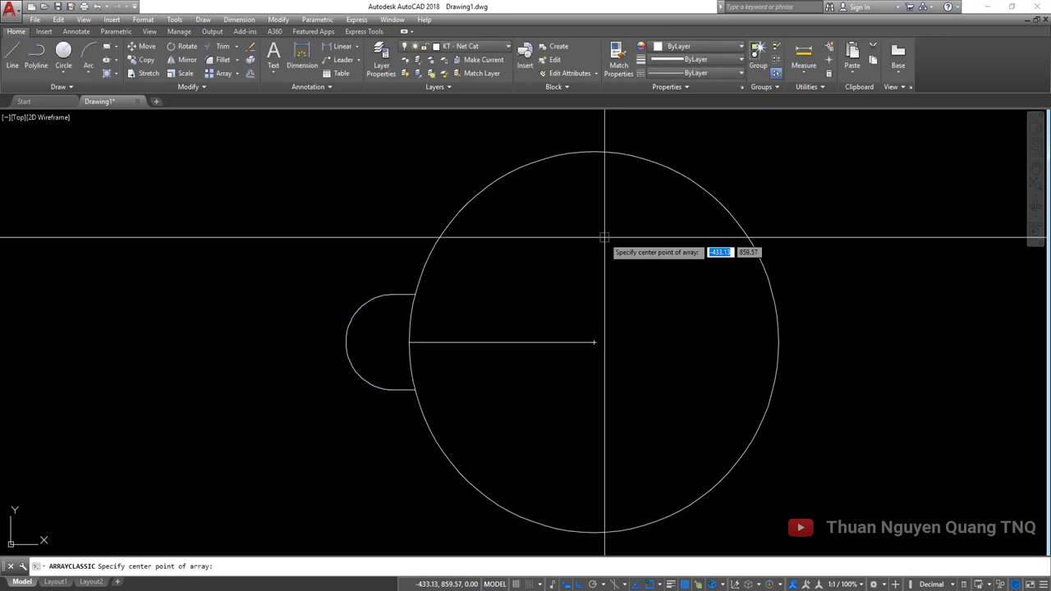
pyautogui.click(598, 342)
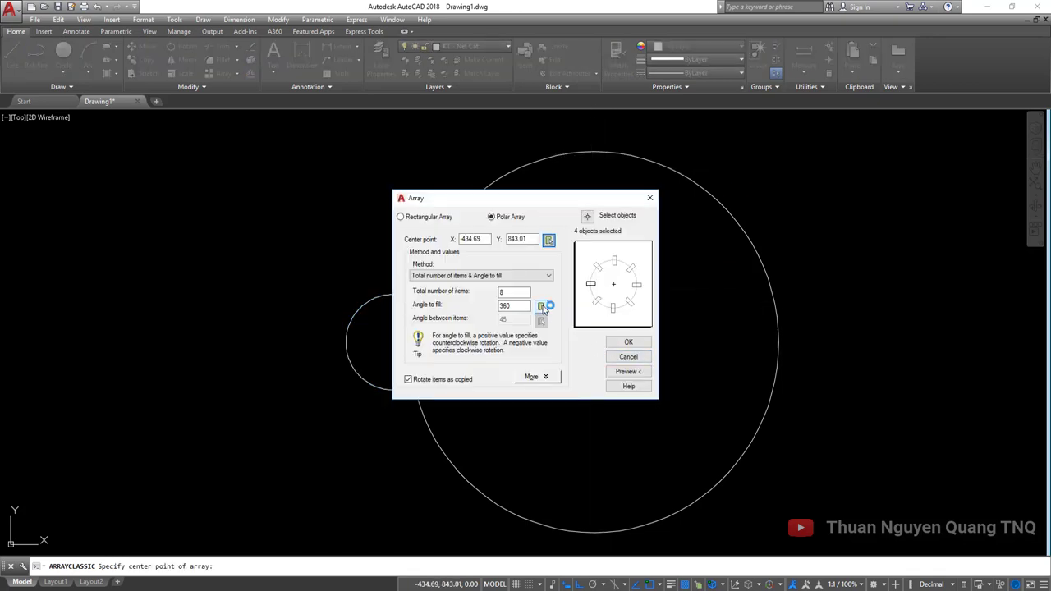
# Re-pick the circle centre and create 8 copies filling 360°.
pyautogui.click(542, 307)
pyautogui.press('Escape')
pyautogui.click(548, 239)
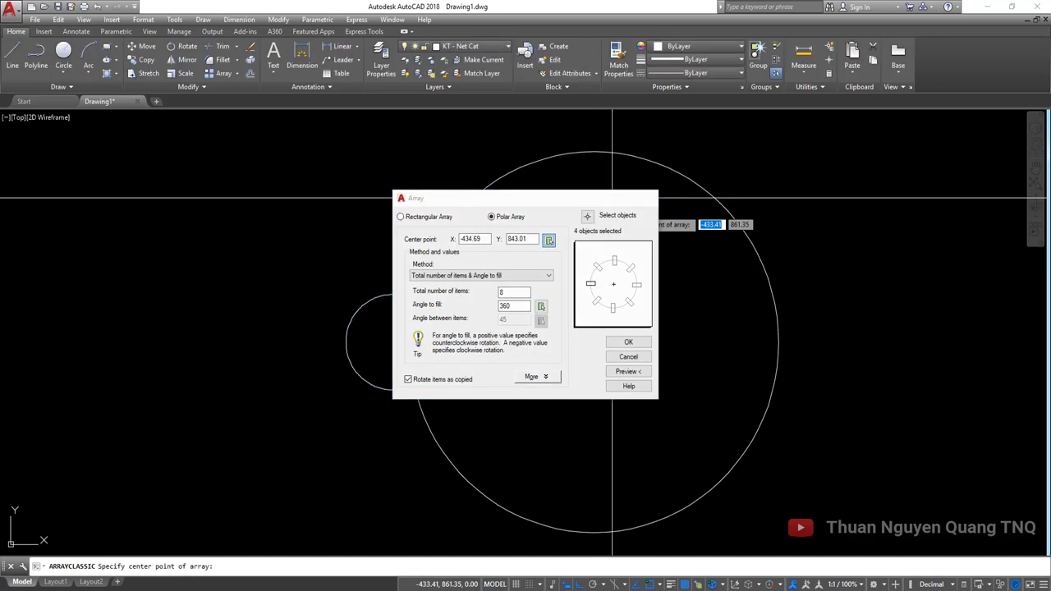
pyautogui.click(591, 342)
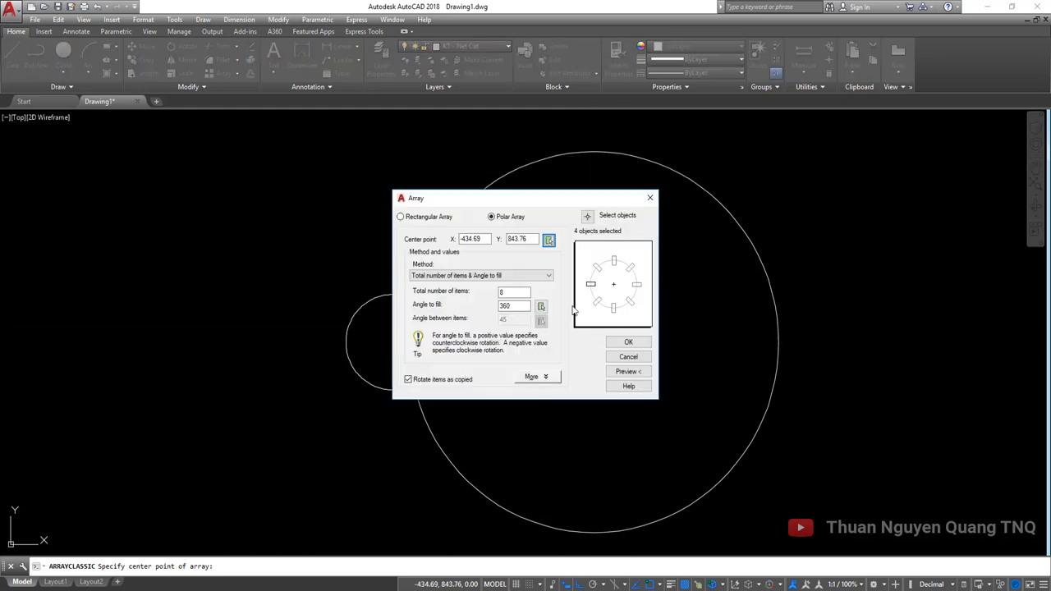
pyautogui.click(541, 306)
pyautogui.press('Escape')
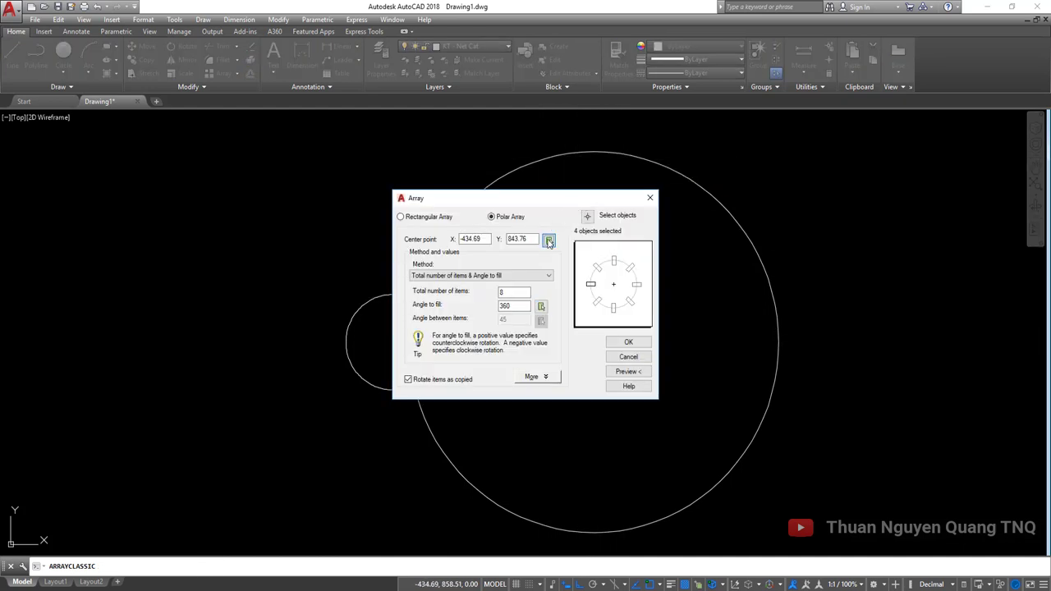
pyautogui.click(549, 239)
pyautogui.click(594, 345)
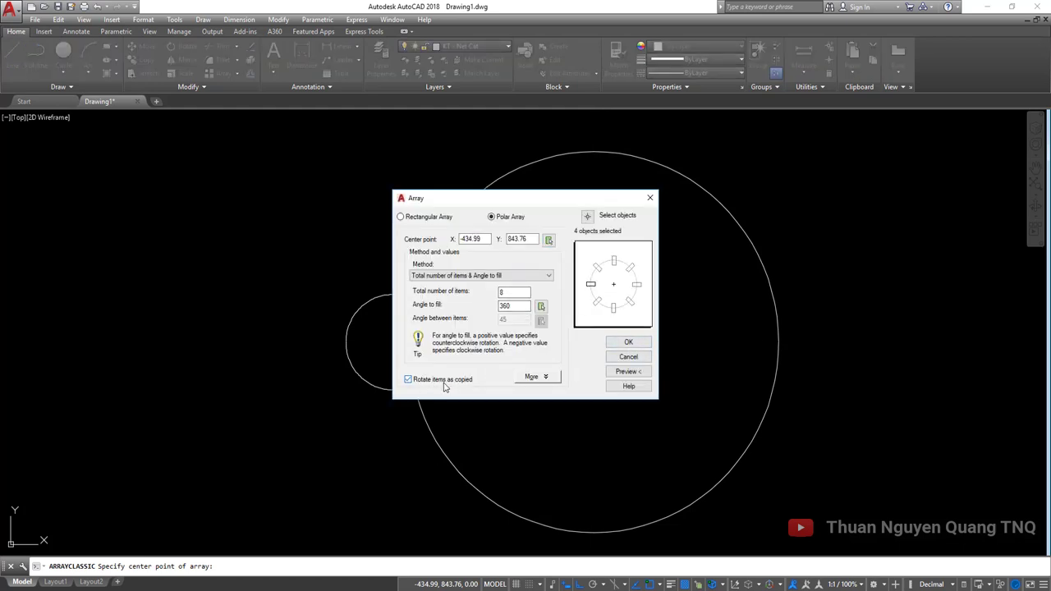
pyautogui.click(628, 342)
pyautogui.scroll(-4, 575, 293)
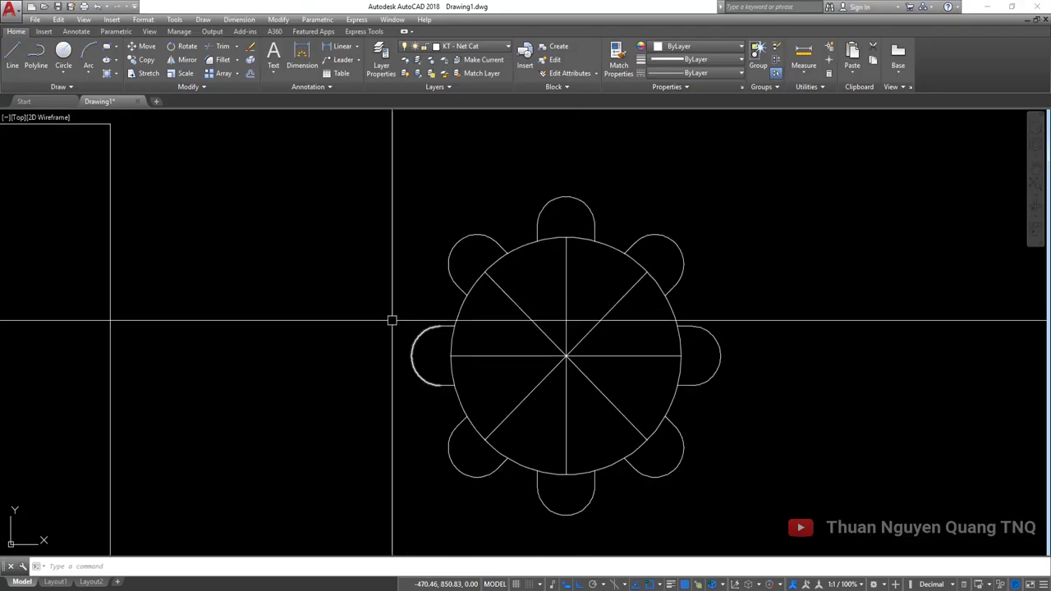
pyautogui.click(383, 312)
# Erase the left, three lower, top, upper-right and right keyway arc copies.
pyautogui.click(468, 382)
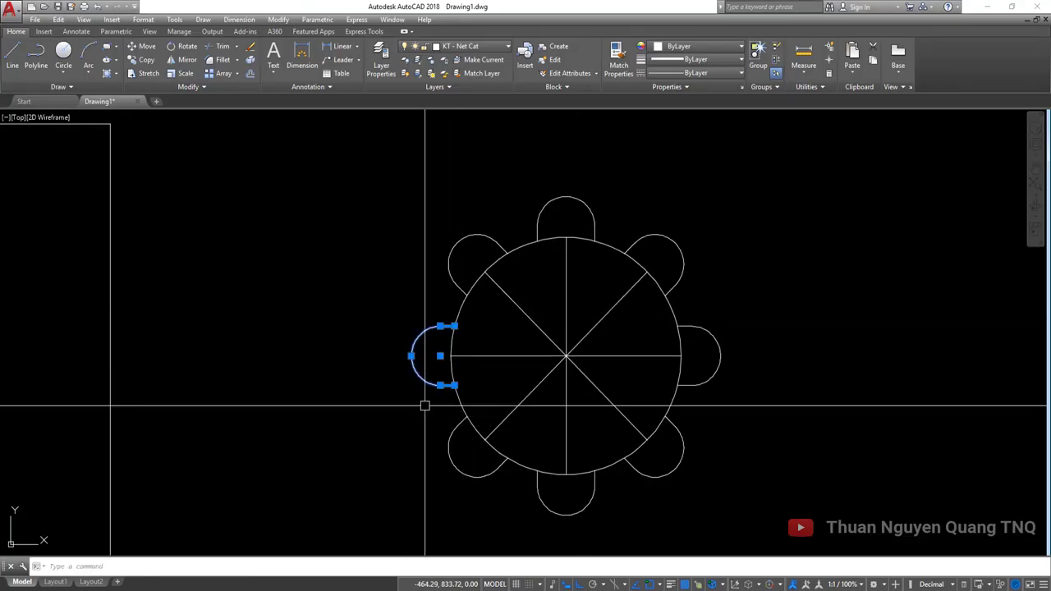
pyautogui.click(424, 404)
pyautogui.click(767, 526)
pyautogui.click(538, 191)
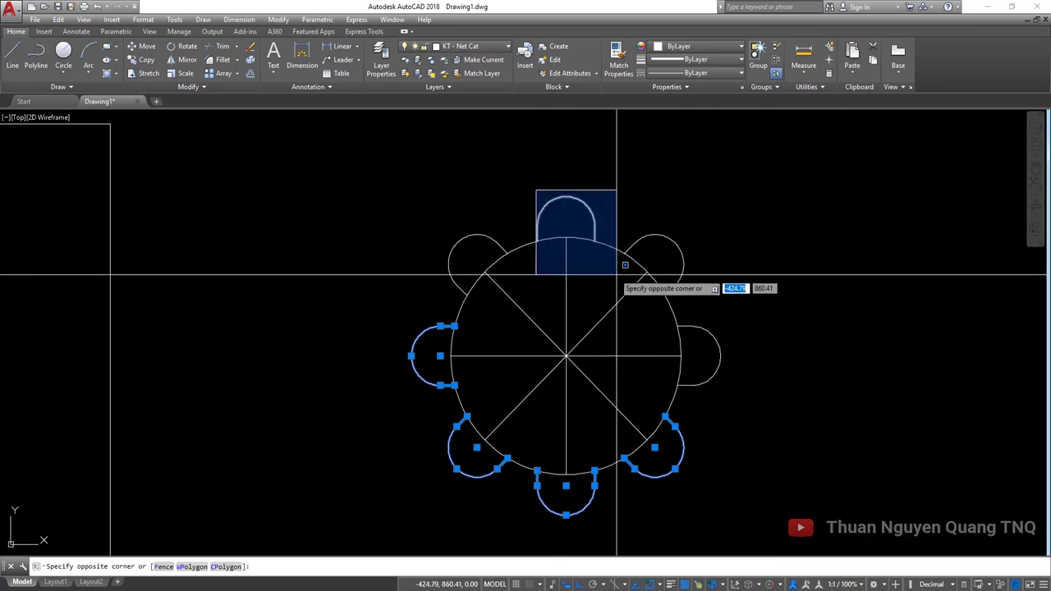
pyautogui.click(628, 279)
pyautogui.click(618, 217)
pyautogui.click(750, 415)
pyautogui.press('Return')
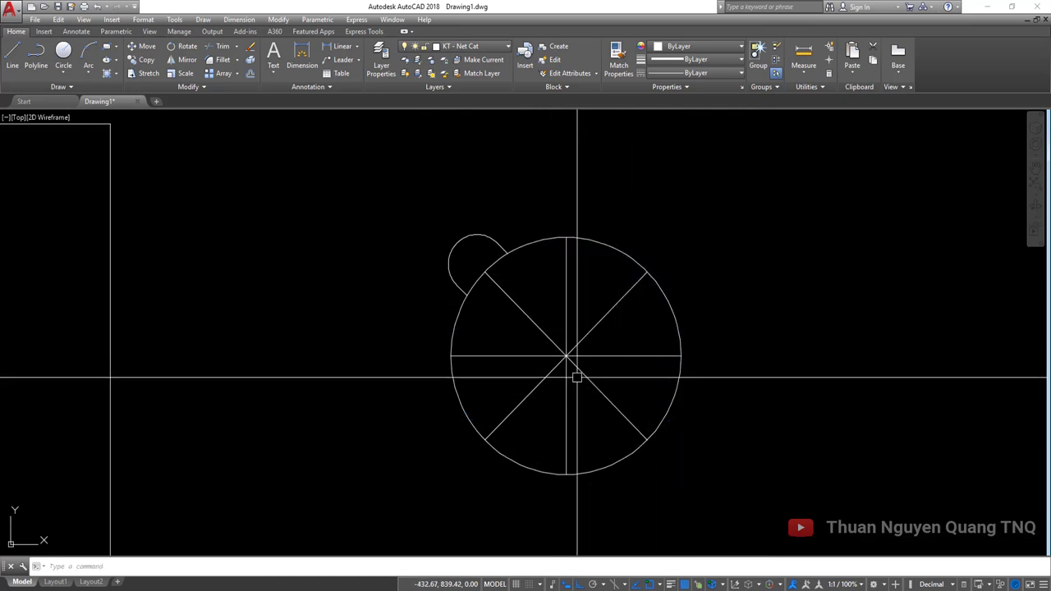
# Erase both horizontal lines, the two lower diagonals and the upper vertical line.
pyautogui.click(543, 402)
pyautogui.click(492, 353)
pyautogui.write('E')
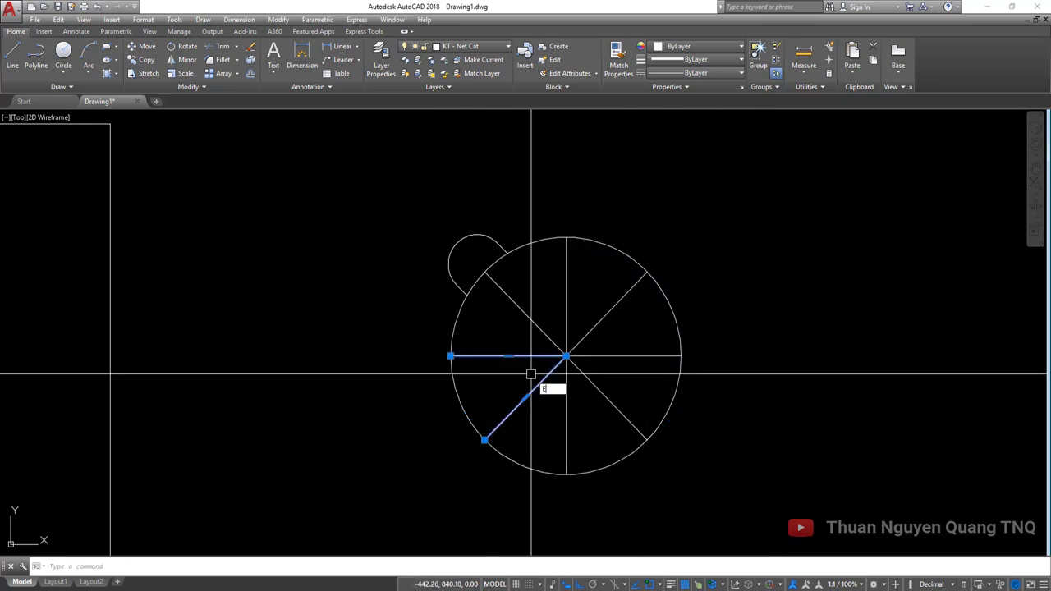
pyautogui.press('Return')
pyautogui.click(622, 349)
pyautogui.click(592, 386)
pyautogui.press('Return')
pyautogui.click(566, 316)
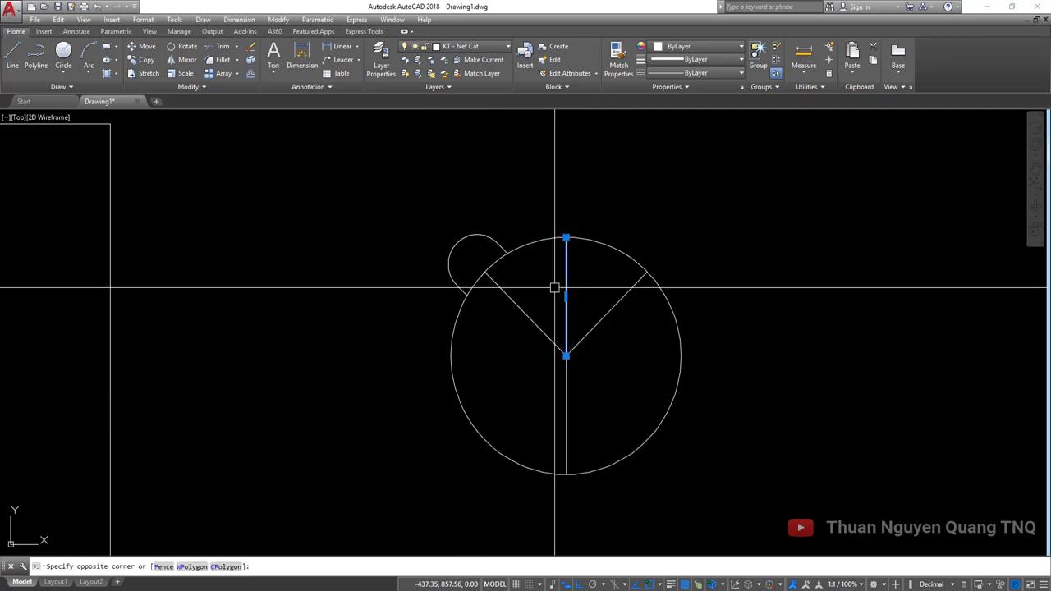
pyautogui.press('Delete')
pyautogui.press('Return')
pyautogui.press('Return')
# End the pending trim and compare the circle against the reference photo.
pyautogui.scroll(2, 476, 274)
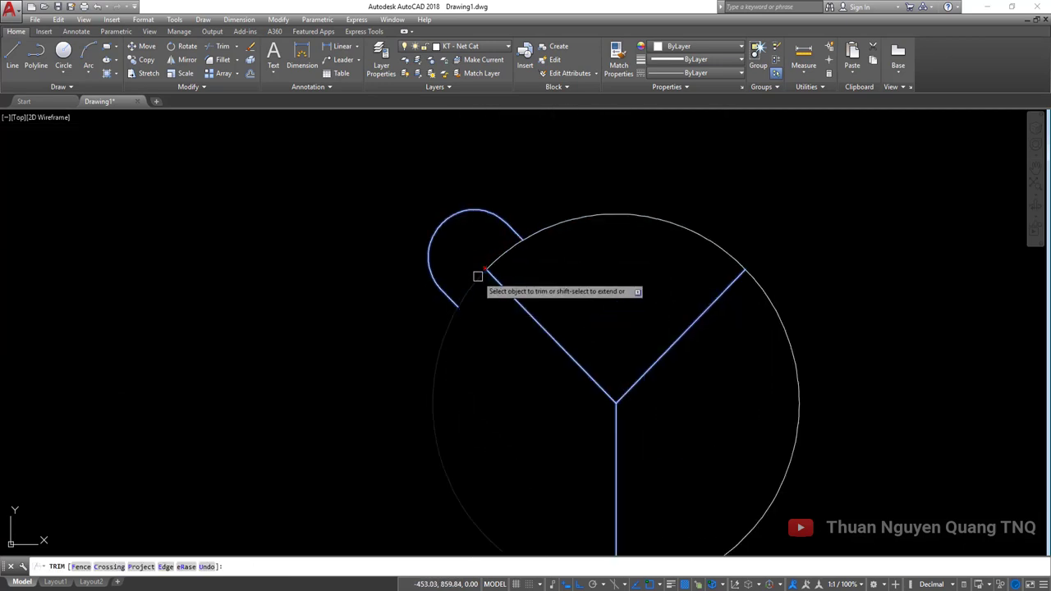
pyautogui.press('Escape')
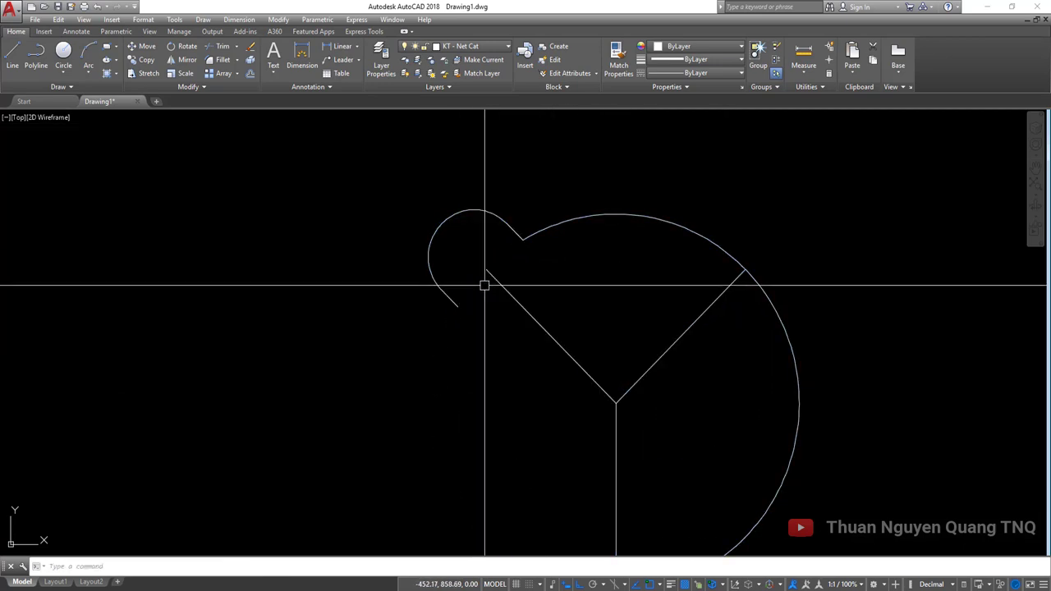
pyautogui.scroll(-2, 482, 280)
pyautogui.hotkey('alt', 'Tab')
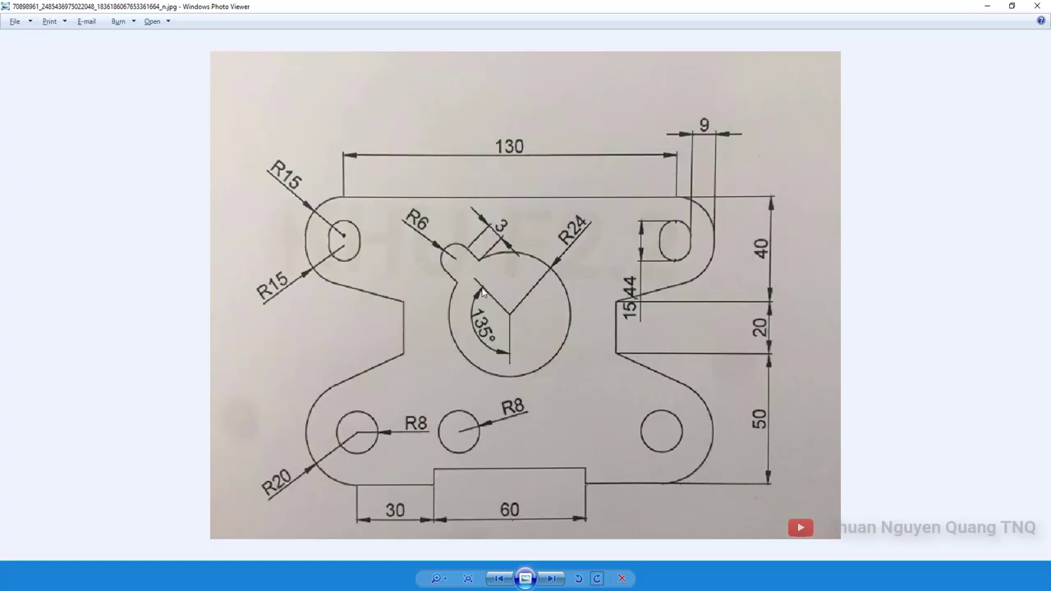
pyautogui.hotkey('alt', 'Tab')
pyautogui.hotkey('alt', 'Tab')
pyautogui.hotkey('alt', 'Tab')
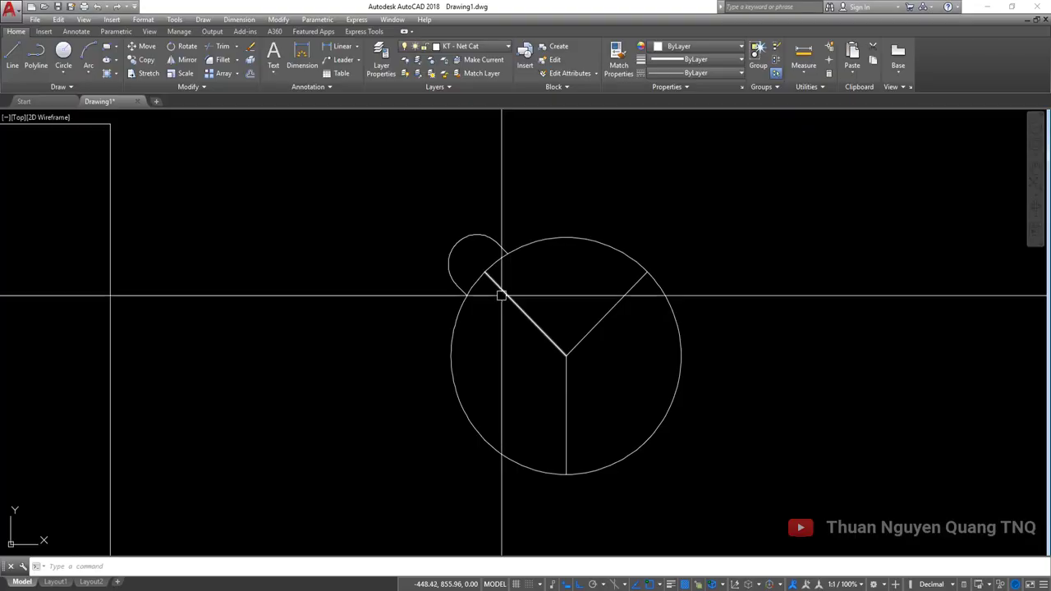
pyautogui.scroll(2, 488, 274)
# Trim the circle and keyway arc using window-selected cutting edges.
pyautogui.write('tr')
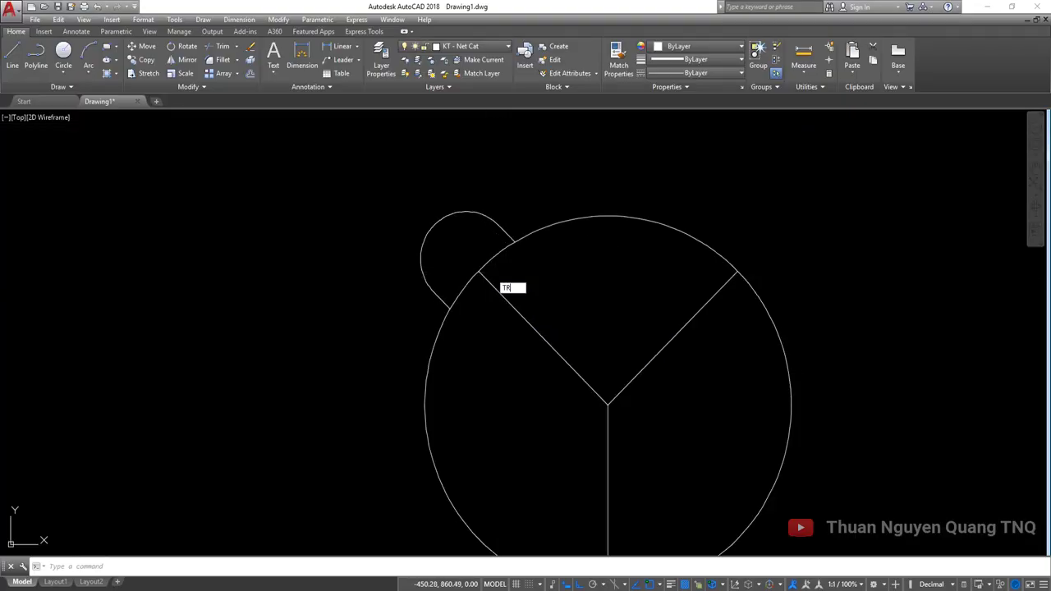
pyautogui.press('Return')
pyautogui.click(370, 156)
pyautogui.click(490, 249)
pyautogui.press('Return')
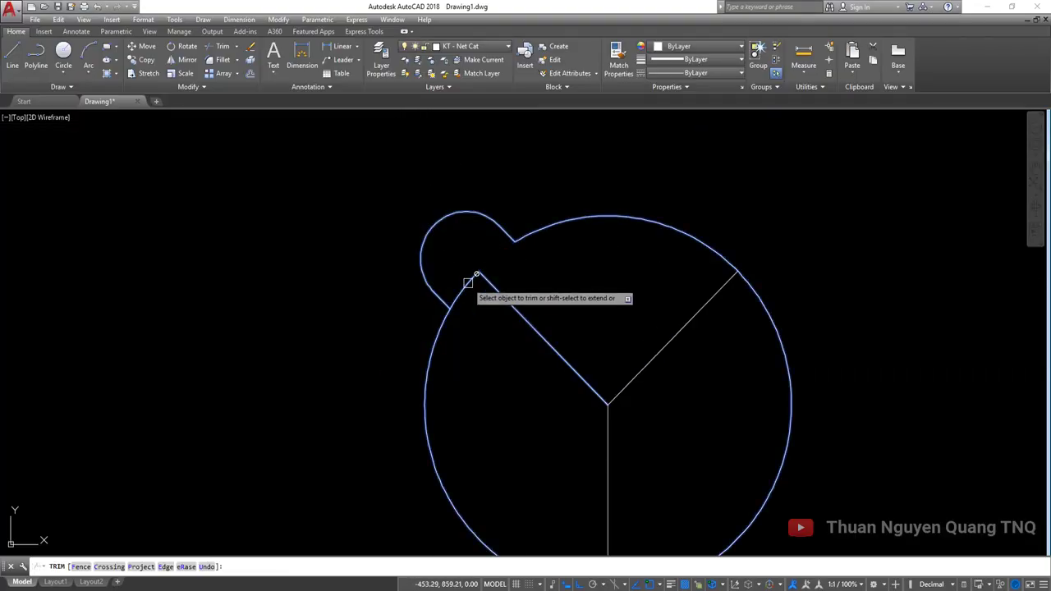
pyautogui.press('Escape')
pyautogui.scroll(5, 429, 321)
pyautogui.click(413, 321)
pyautogui.scroll(2, 414, 320)
pyautogui.press('Escape')
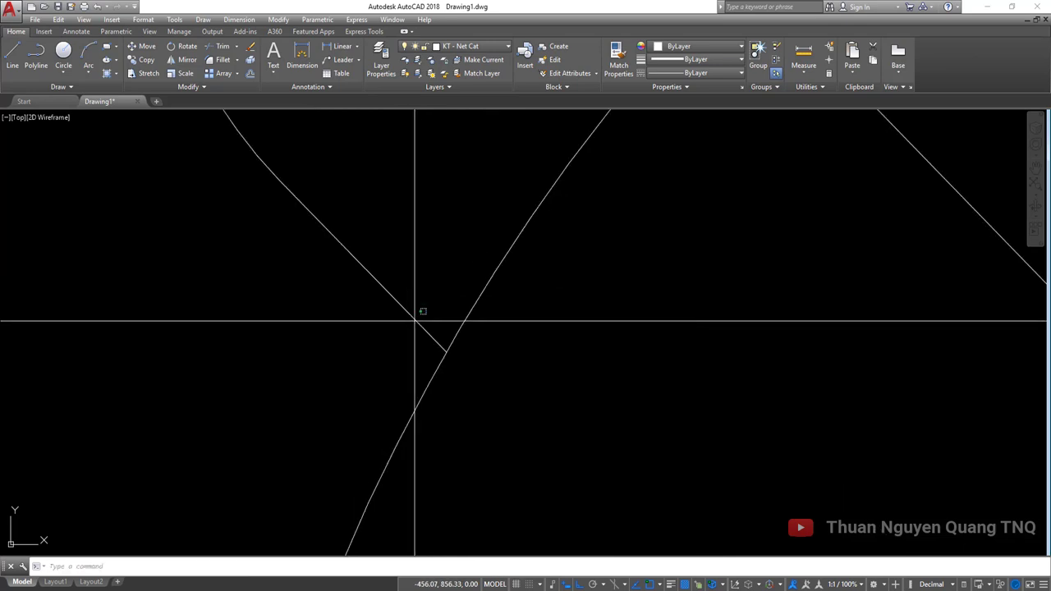
pyautogui.scroll(-3, 423, 311)
pyautogui.scroll(-3, 441, 354)
# Remove the leftover segment near the diagonal line's apex, then view the reference photo.
pyautogui.click(481, 304)
pyautogui.press('Escape')
pyautogui.write('EX')
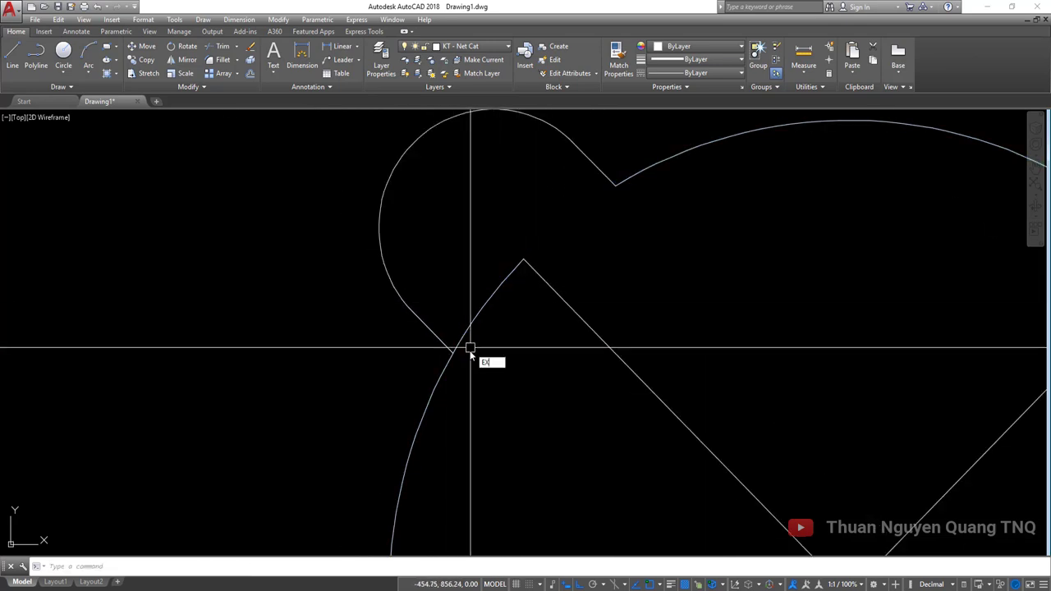
pyautogui.press('Return')
pyautogui.press('Return')
pyautogui.press('Escape')
pyautogui.write('TR')
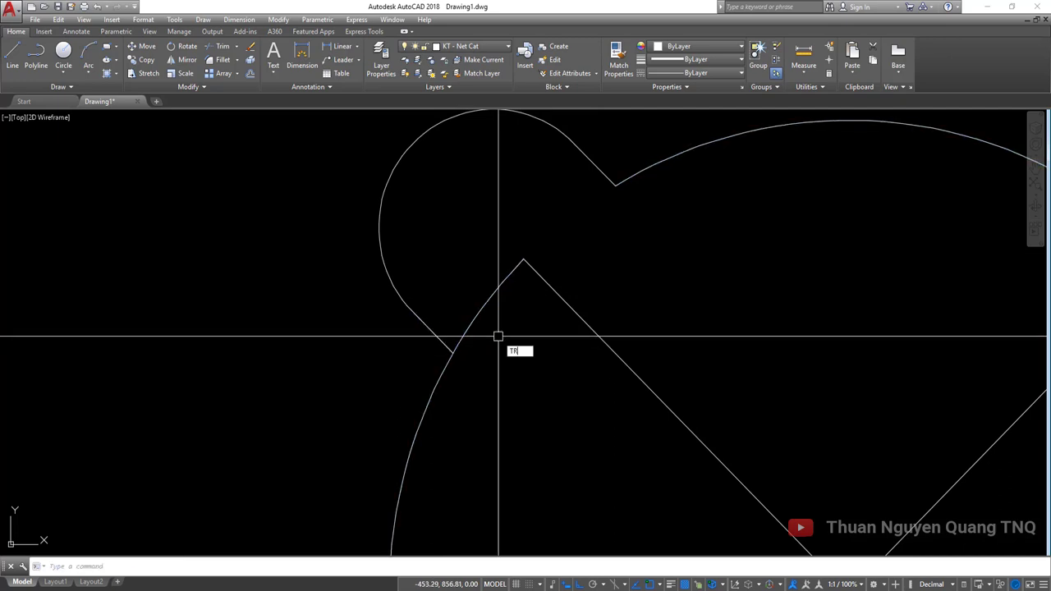
pyautogui.press('Return')
pyautogui.press('Return')
pyautogui.click(481, 306)
pyautogui.press('Escape')
pyautogui.scroll(-3, 530, 290)
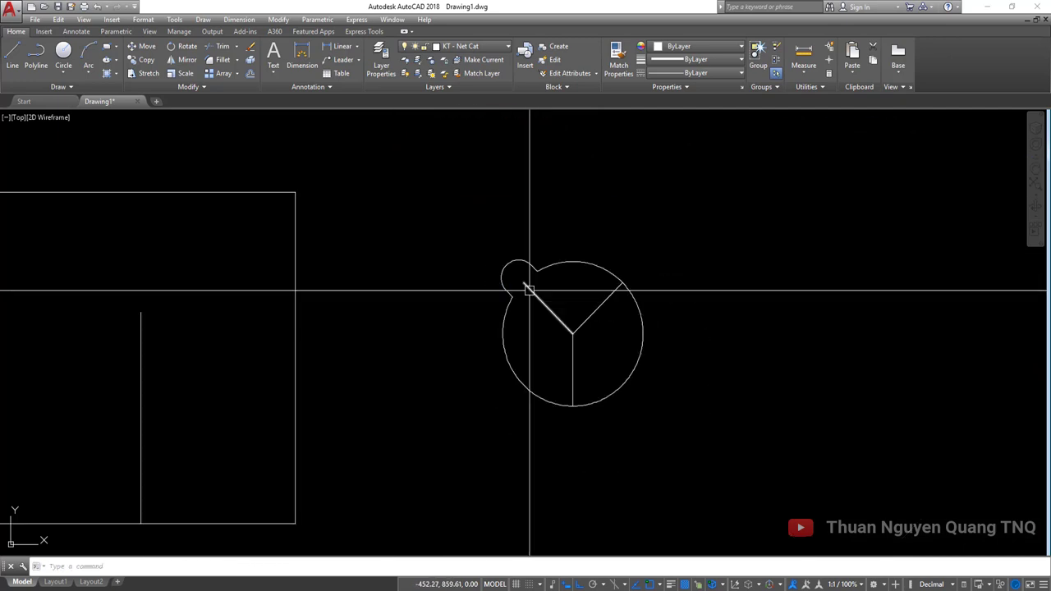
pyautogui.hotkey('alt', 'Tab')
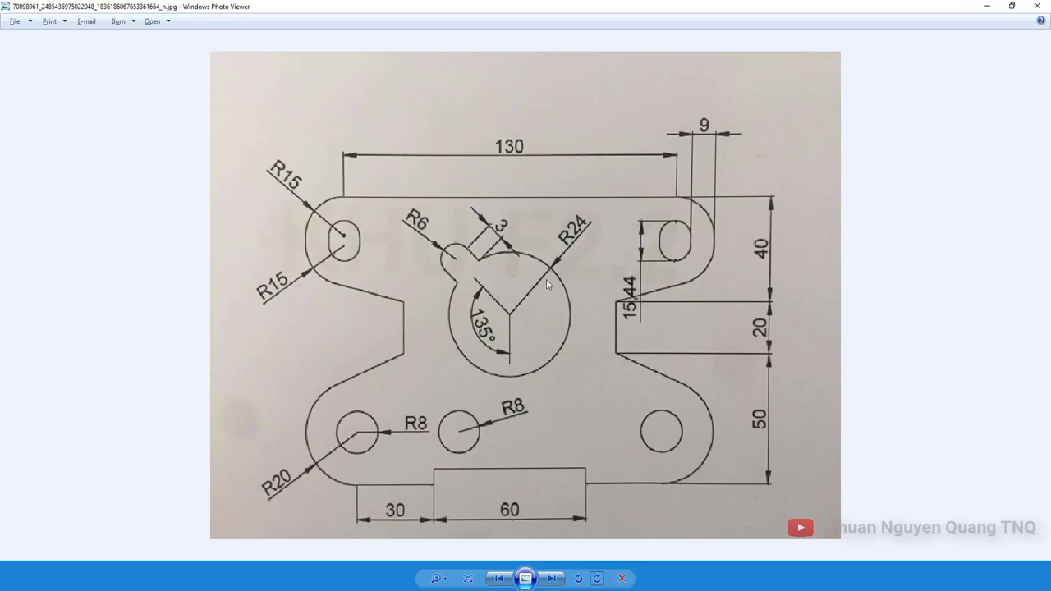
# Return to the drawing and pan the plate outline into view.
pyautogui.hotkey('alt', 'Tab')
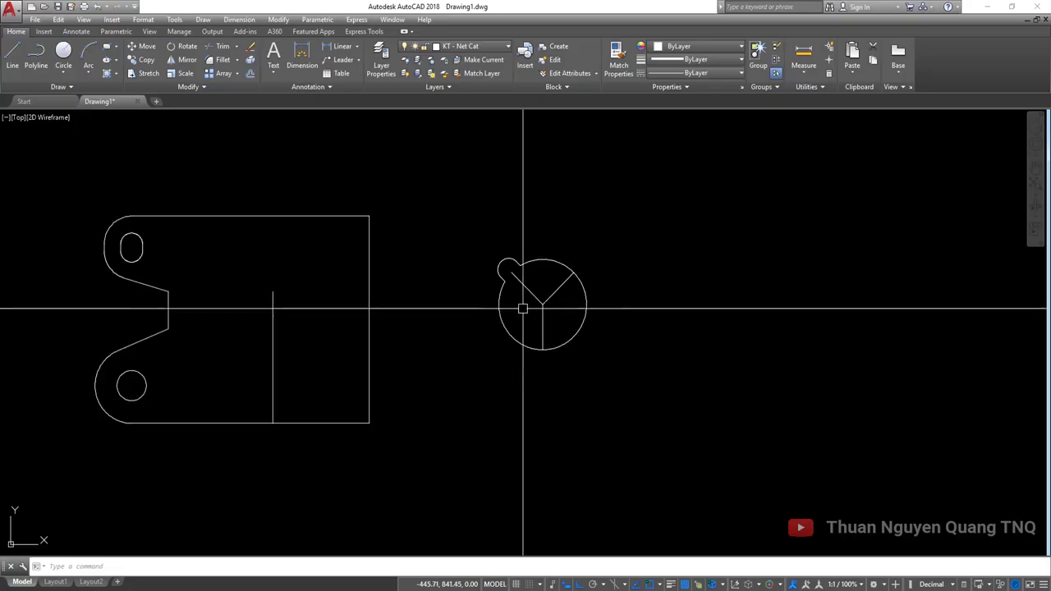
pyautogui.moveTo(484, 246); pyautogui.dragTo(657, 394)
pyautogui.moveTo(264, 306); pyautogui.dragTo(445, 319, button='middle')
pyautogui.press('Escape')
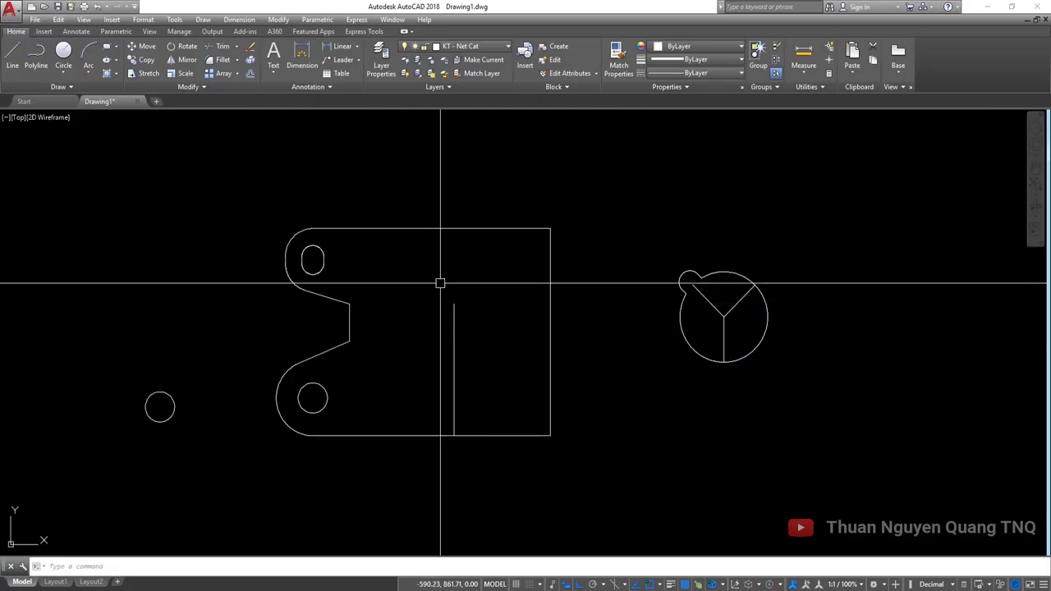
# Draw a vertical polyline from the rectangle's top edge to its bottom edge, then view the reference photo.
pyautogui.write('pl')
pyautogui.press('Return')
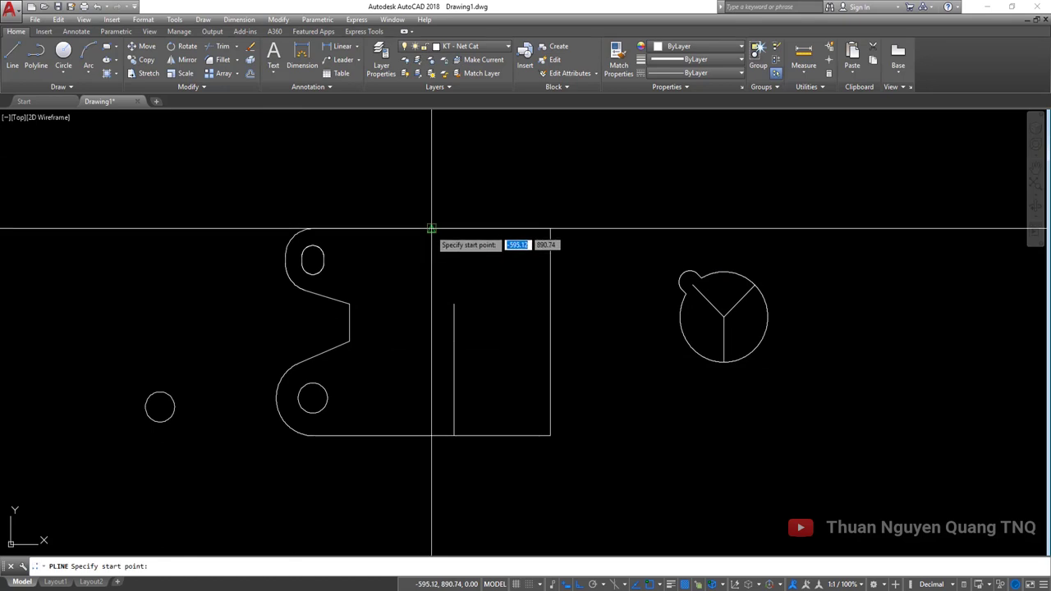
pyautogui.click(430, 228)
pyautogui.click(431, 436)
pyautogui.press('Return')
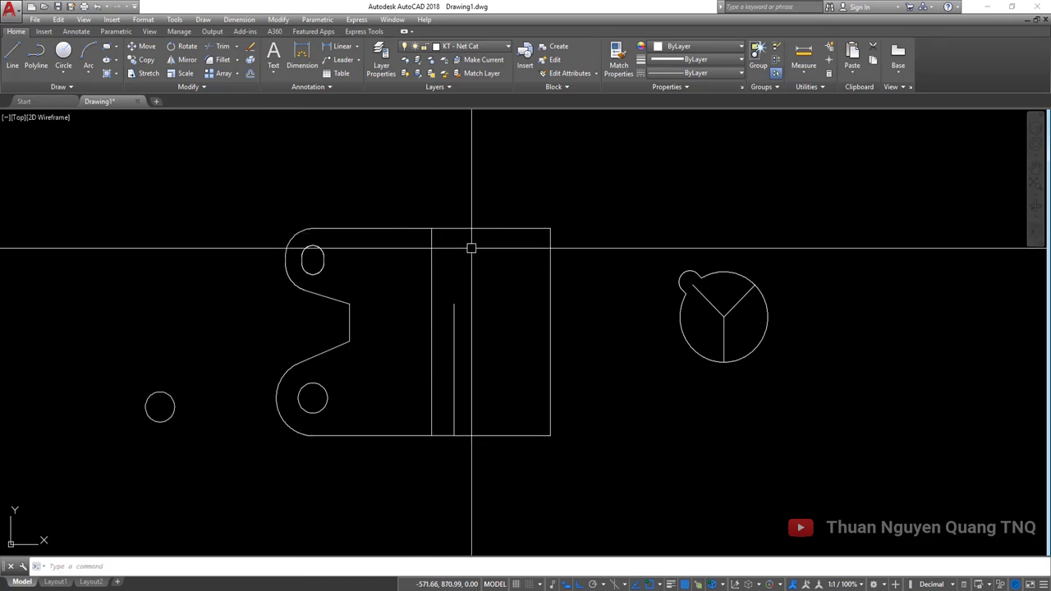
pyautogui.click(471, 241)
pyautogui.press('Escape')
pyautogui.hotkey('alt', 'Tab')
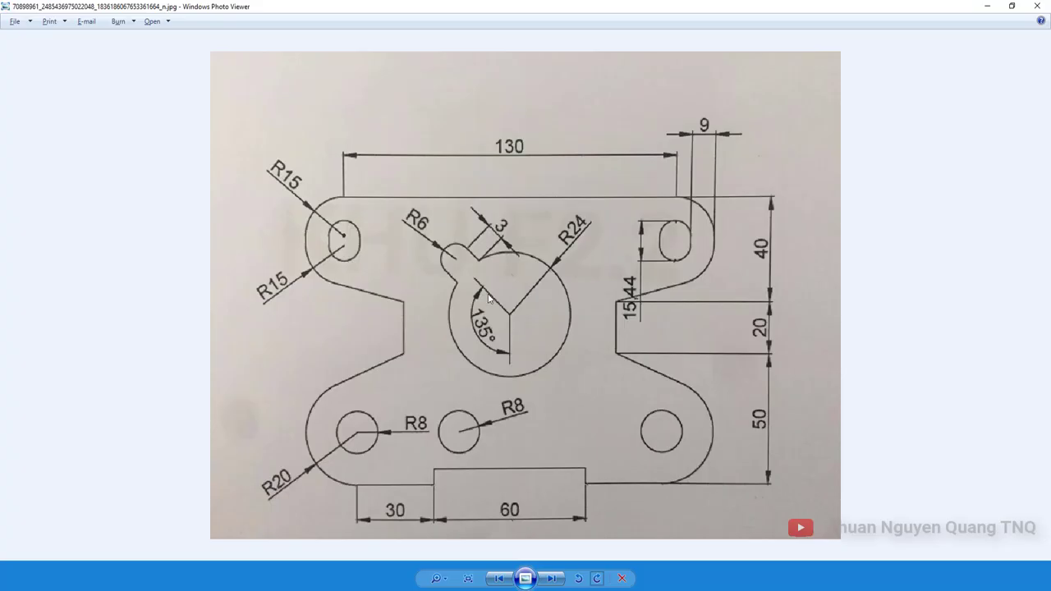
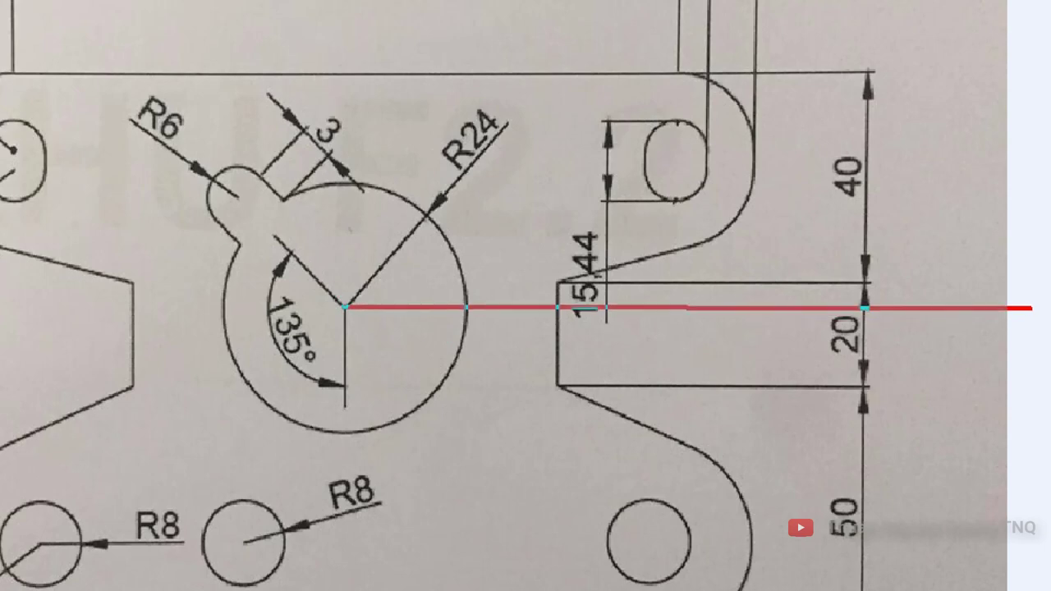
# Finish the red guide line from the R24 centre across to the 20 dimension on the reference photo.
pyautogui.click(1032, 308)
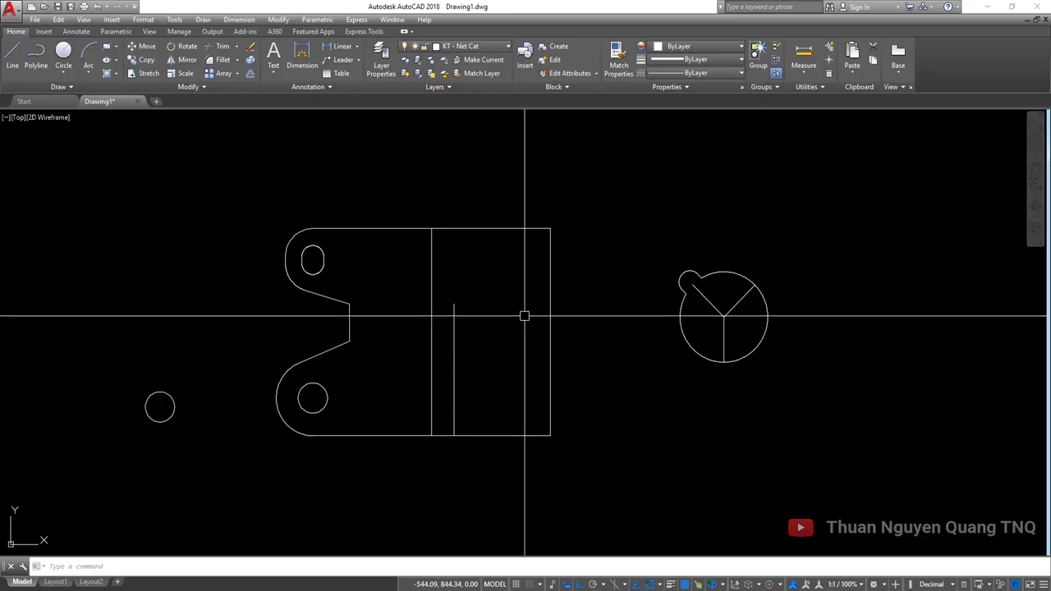
# Divide the short vertical construction line into 4 equal parts.
pyautogui.click(459, 304)
pyautogui.click(455, 318)
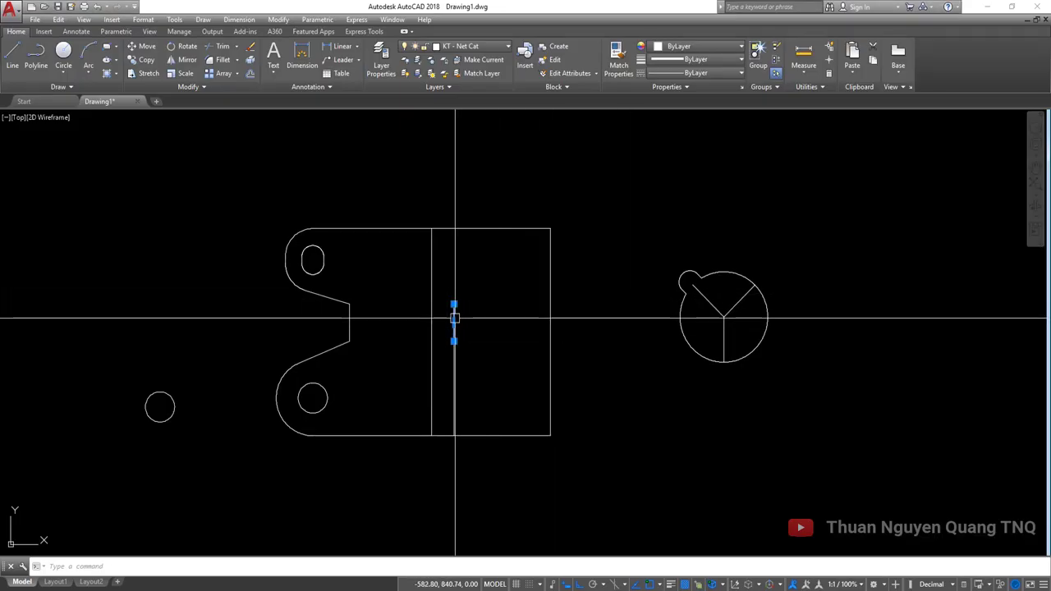
pyautogui.scroll(5, 455, 318)
pyautogui.press('Escape')
pyautogui.write('D')
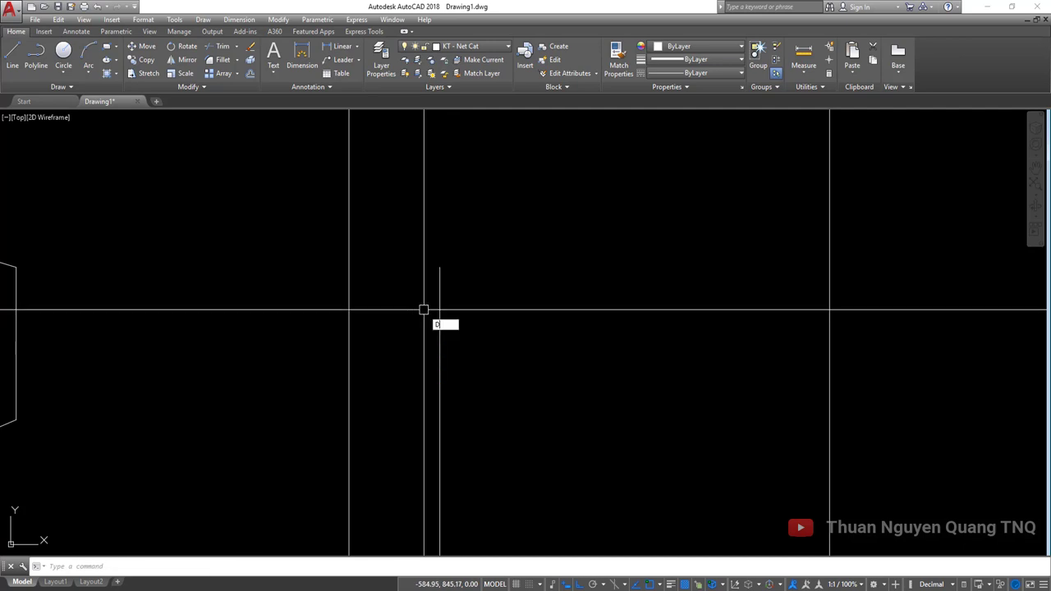
pyautogui.write('IV')
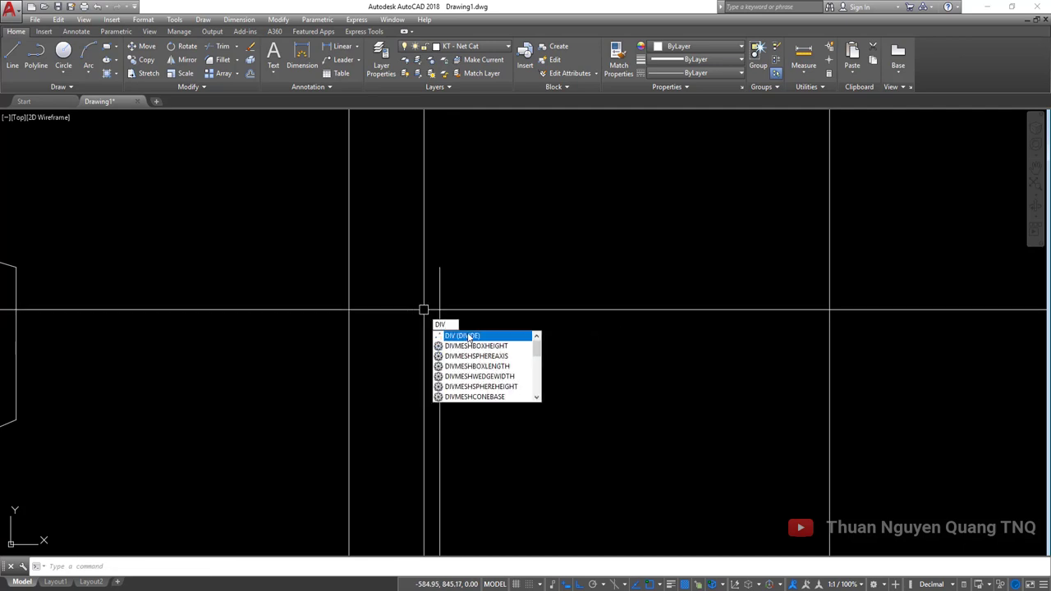
pyautogui.click(469, 337)
pyautogui.click(443, 290)
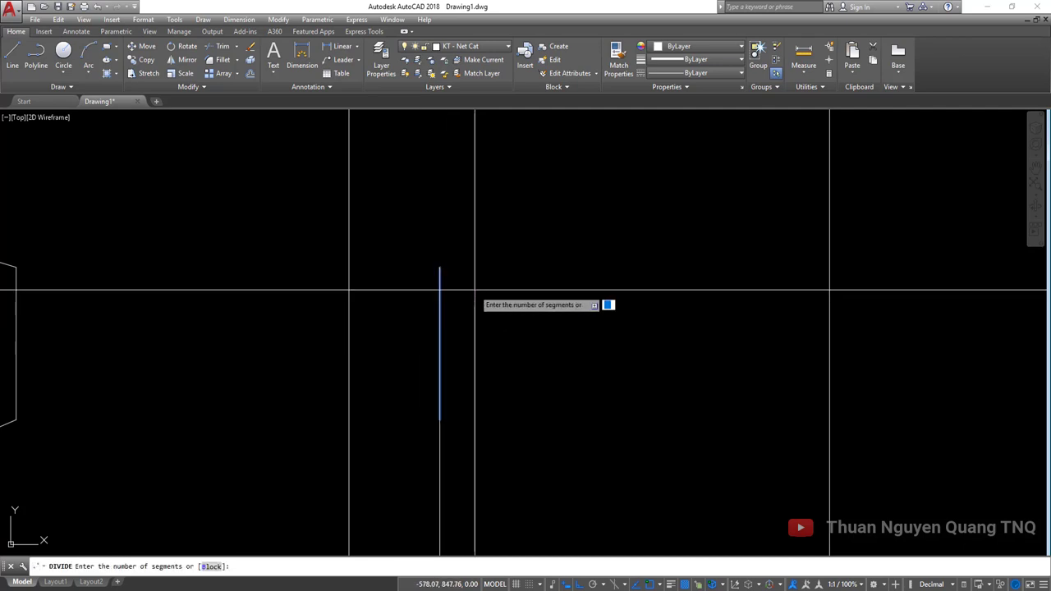
pyautogui.write('4')
pyautogui.press('Return')
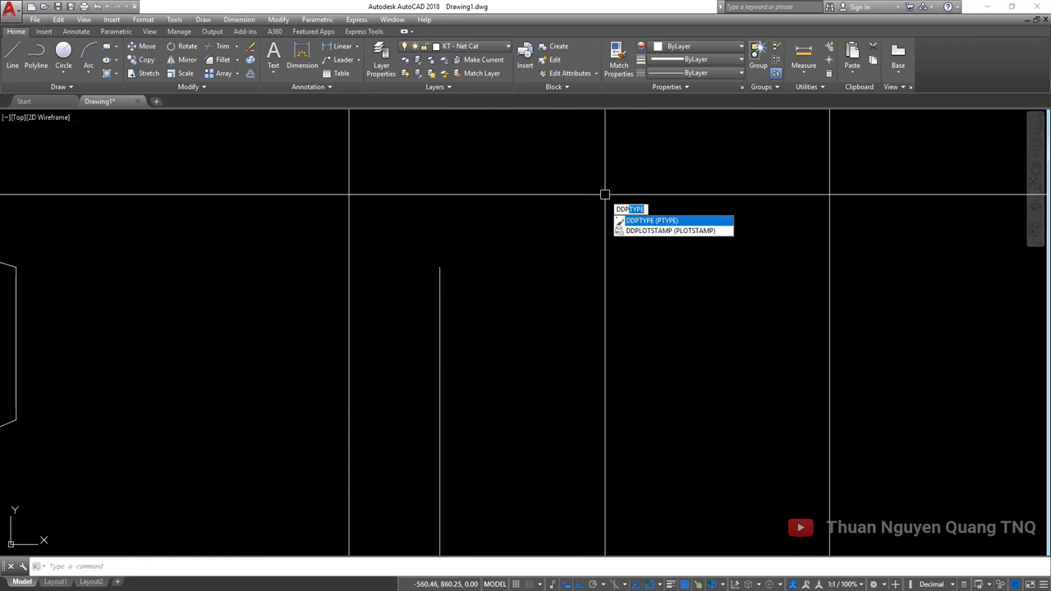
# Set the point style to X so the division points become visible.
pyautogui.press('Return')
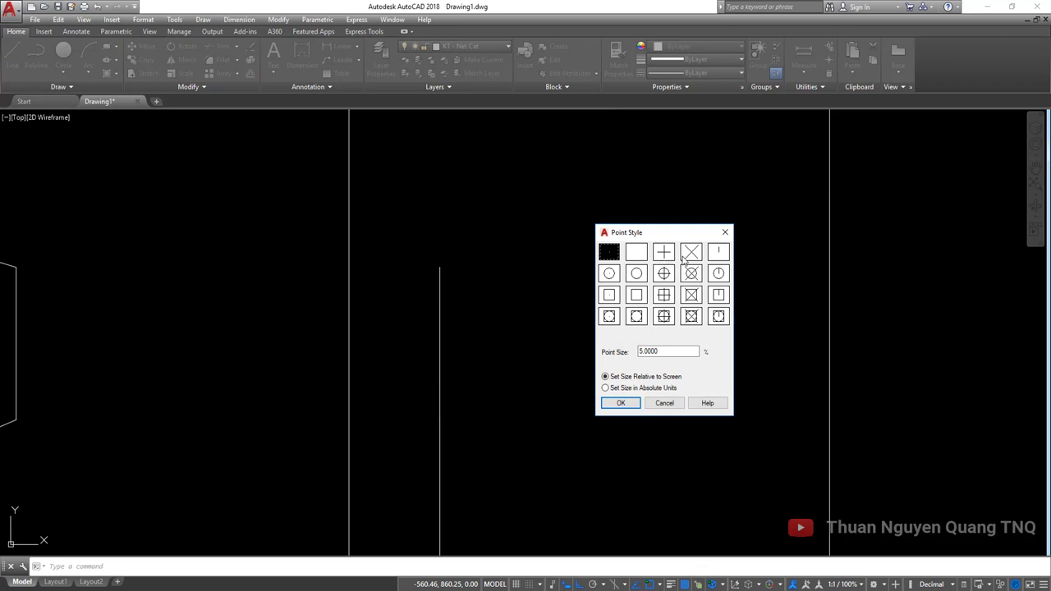
pyautogui.click(621, 403)
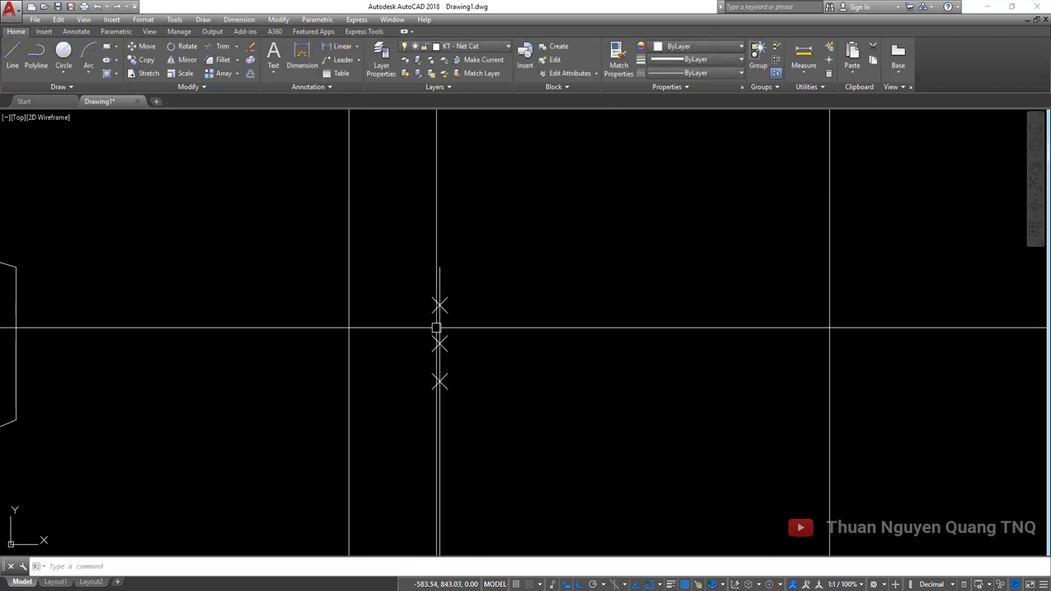
pyautogui.scroll(-3, 436, 317)
pyautogui.scroll(3, 495, 318)
pyautogui.write('a')
pyautogui.press('Return')
pyautogui.click(480, 317)
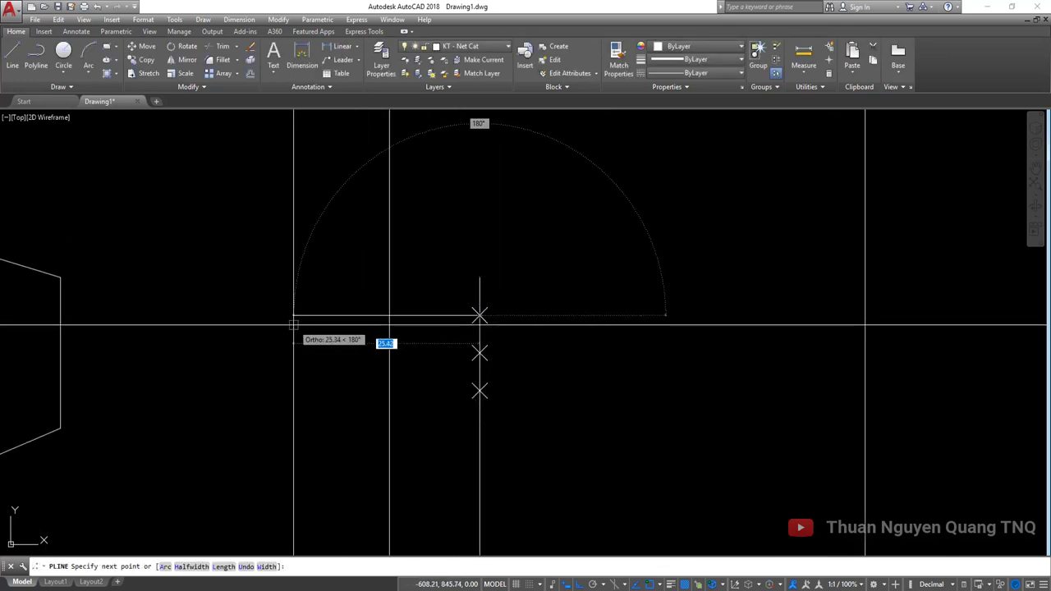
pyautogui.scroll(-3, 293, 319)
pyautogui.press('Escape')
# Move the keyed circle by its centre to the line's upper division point.
pyautogui.click(596, 235)
pyautogui.click(892, 418)
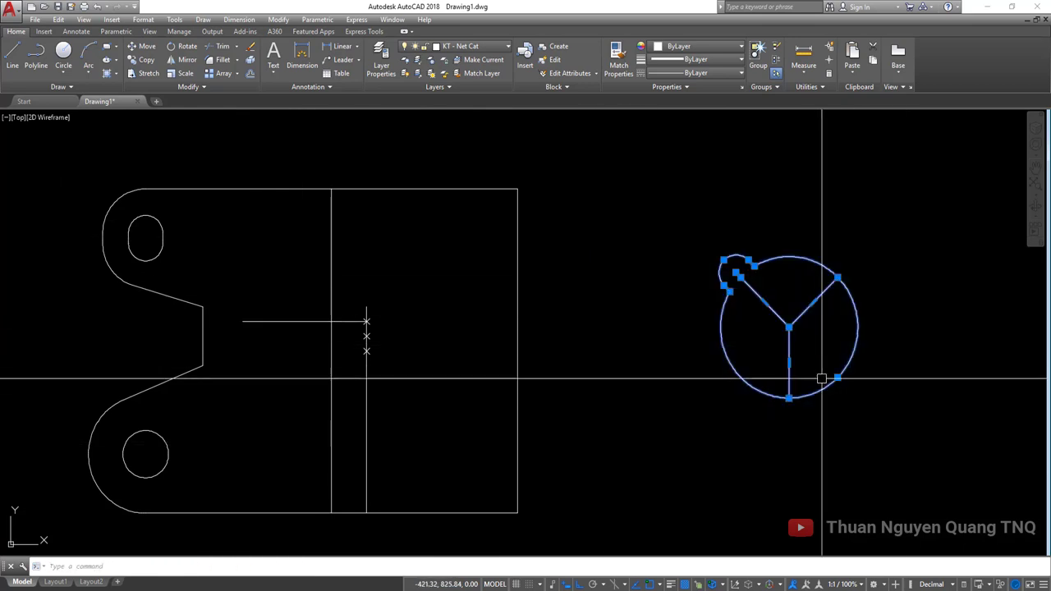
pyautogui.write('C')
pyautogui.press('Return')
pyautogui.click(789, 327)
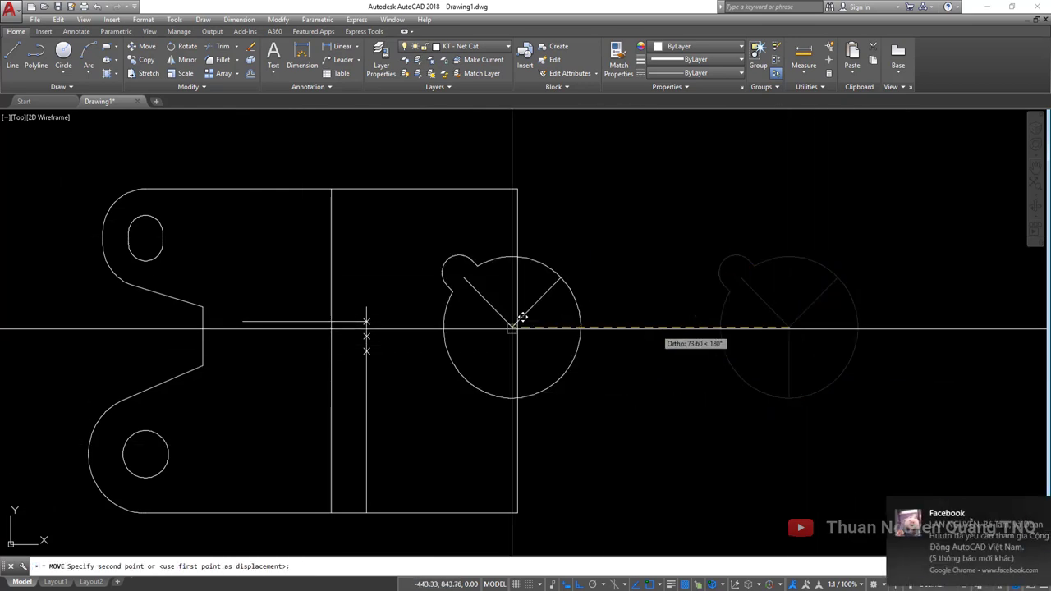
pyautogui.click(330, 321)
pyautogui.click(331, 321)
# Erase the three X division points and the leftover construction lines.
pyautogui.scroll(4, 369, 317)
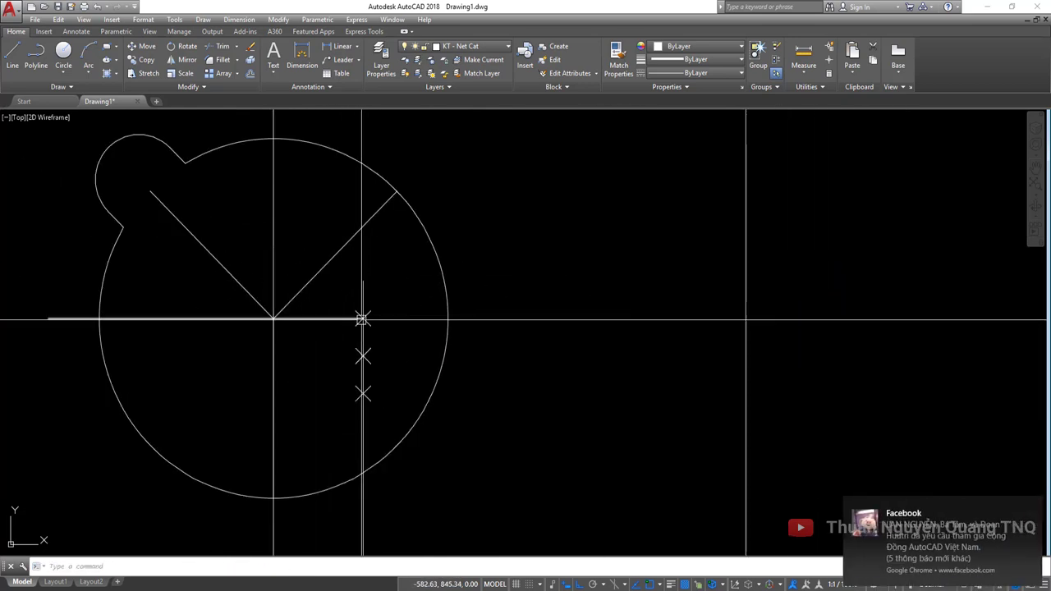
pyautogui.click(344, 298)
pyautogui.click(391, 410)
pyautogui.press('Delete')
pyautogui.click(378, 311)
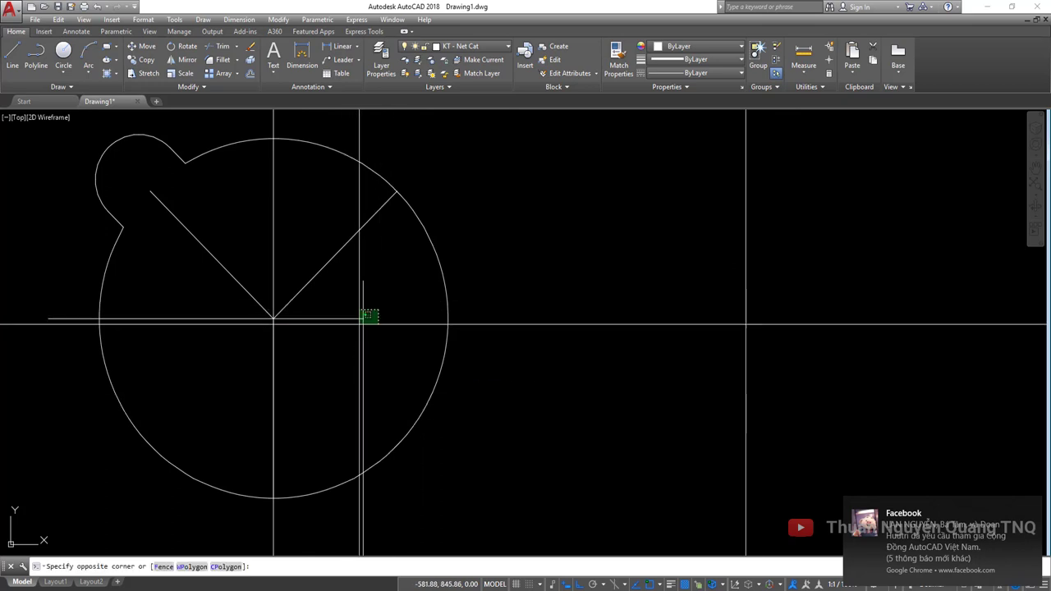
pyautogui.click(360, 322)
pyautogui.press('Delete')
pyautogui.scroll(-4, 420, 358)
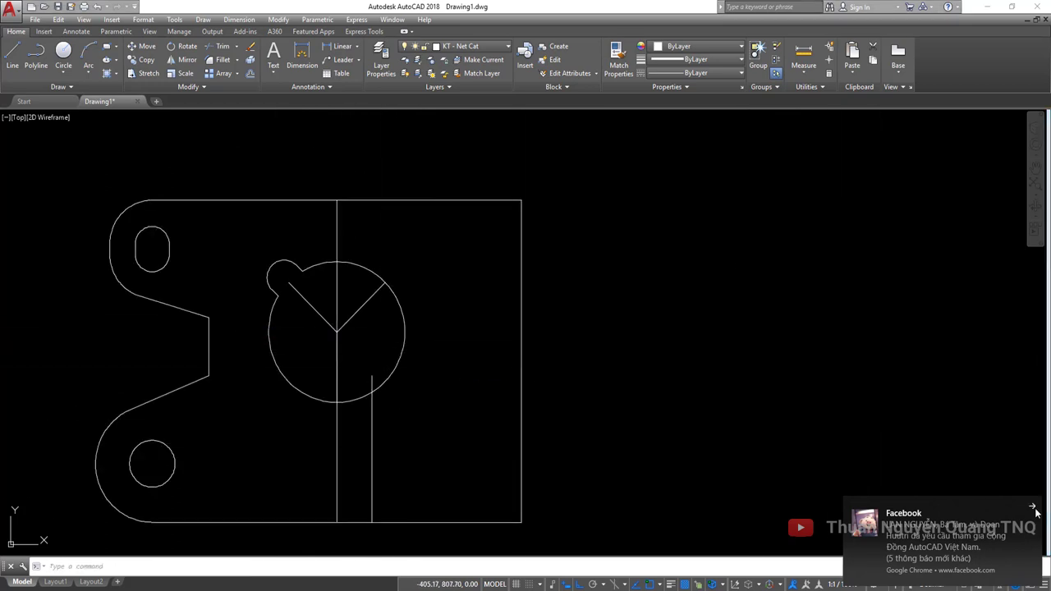
# Delete the long vertical line running through the keyed circle.
pyautogui.click(1033, 504)
pyautogui.moveTo(370, 346); pyautogui.dragTo(491, 350, button='middle')
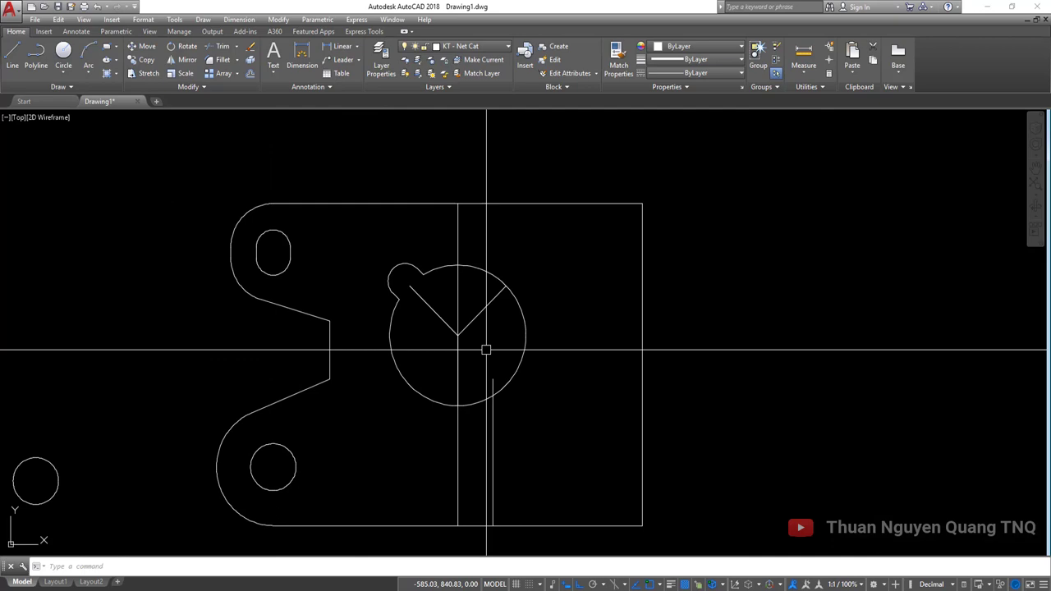
pyautogui.click(457, 383)
pyautogui.press('Delete')
pyautogui.moveTo(563, 377); pyautogui.dragTo(551, 333, button='middle')
pyautogui.click(528, 420)
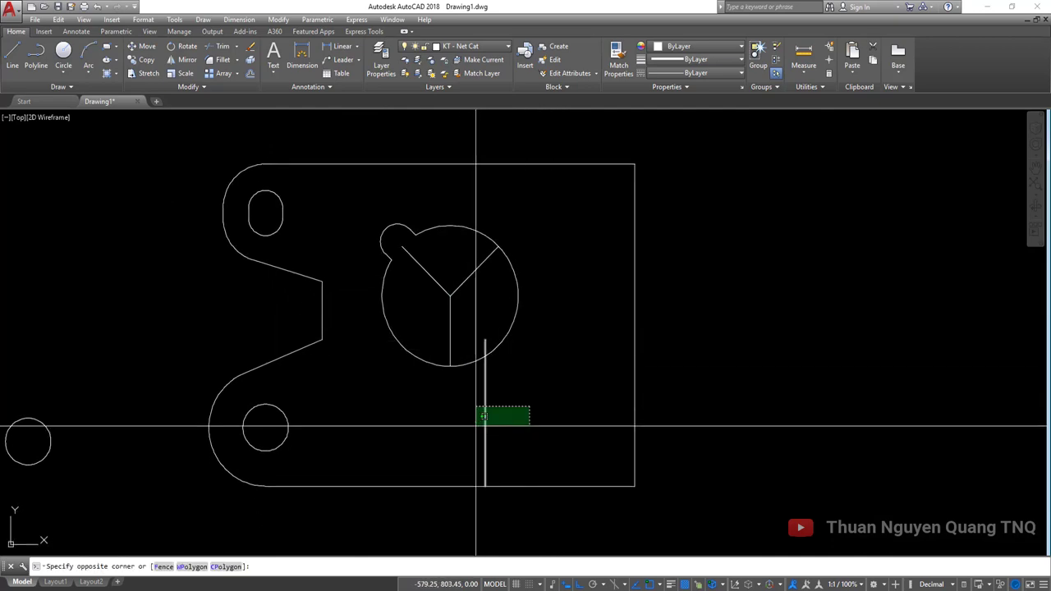
pyautogui.click(488, 399)
pyautogui.hotkey('alt', 'Tab')
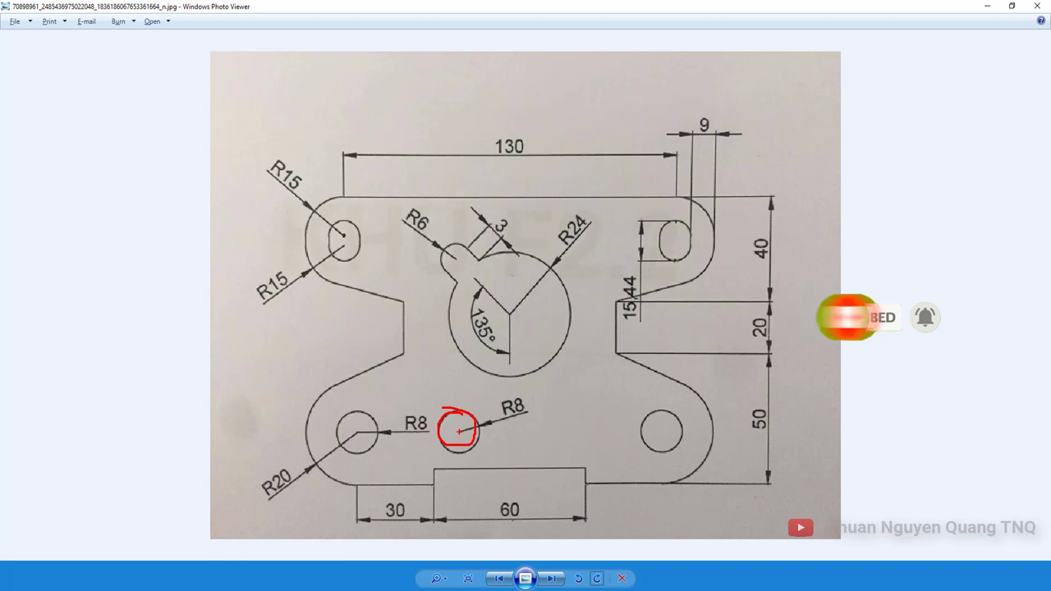
# Draw a red guide line upward from the middle R8 hole's centre on the reference.
pyautogui.moveTo(459, 431); pyautogui.dragTo(458, 307)
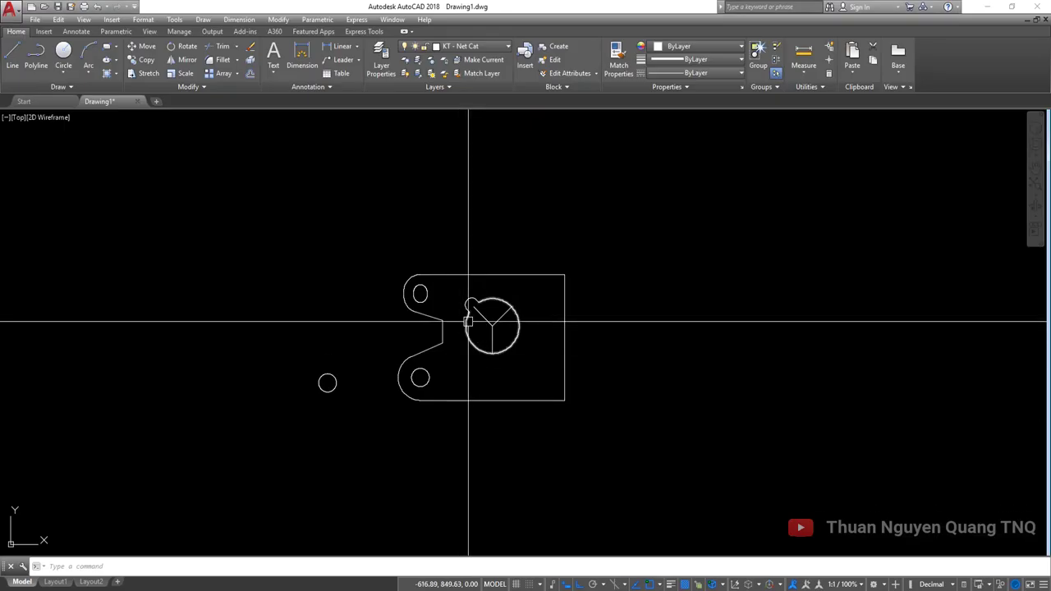
pyautogui.scroll(2, 469, 312)
pyautogui.scroll(2, 473, 298)
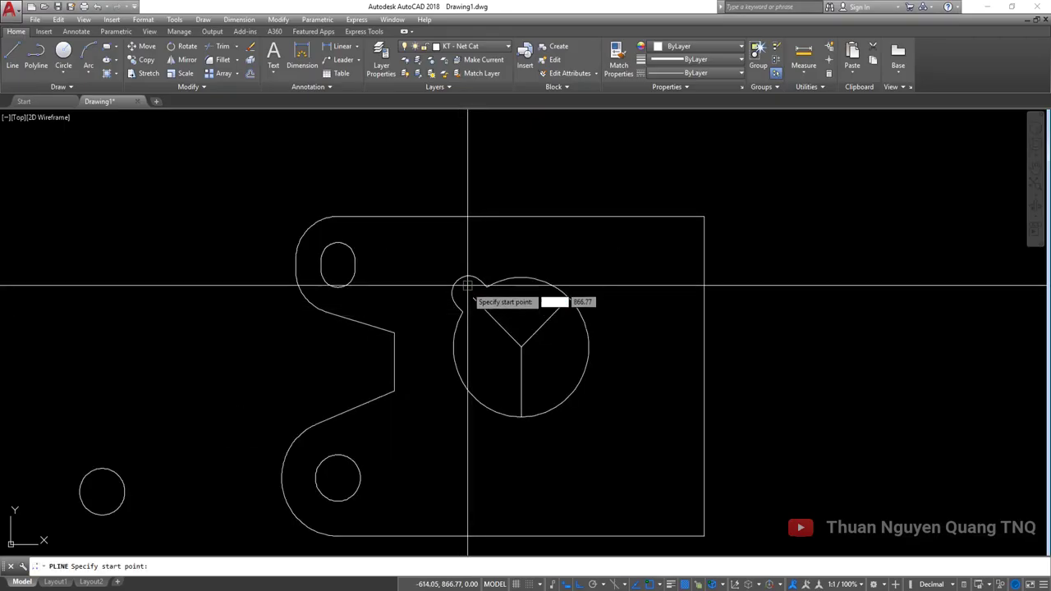
# Draw a vertical guide down from the keyed circle's lobe and a horizontal guide from the lower-left hole centre.
pyautogui.click(469, 293)
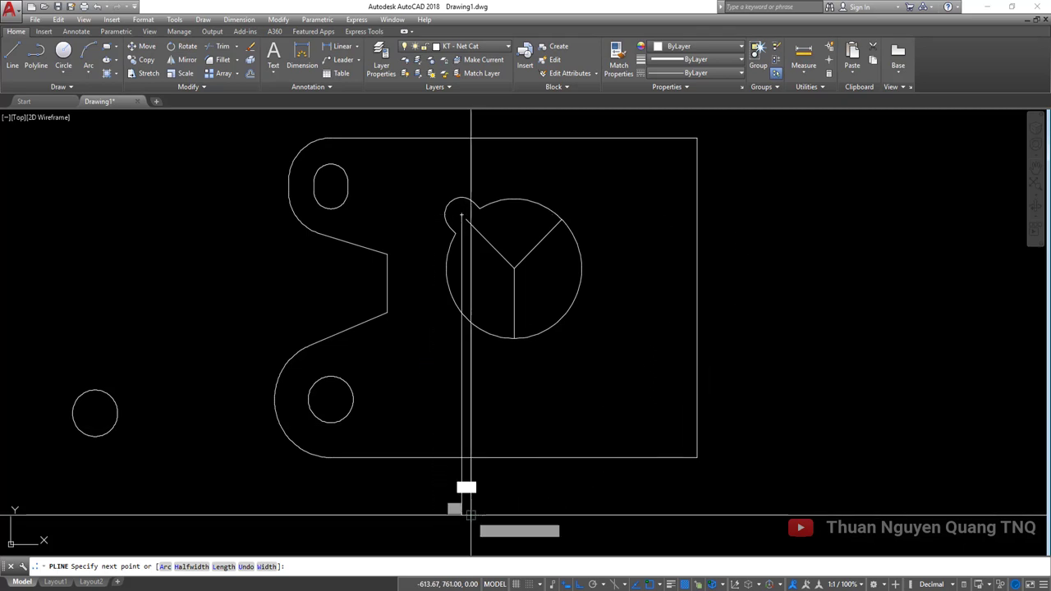
pyautogui.click(462, 516)
pyautogui.press('Return')
pyautogui.press('Return')
pyautogui.click(330, 400)
pyautogui.click(762, 400)
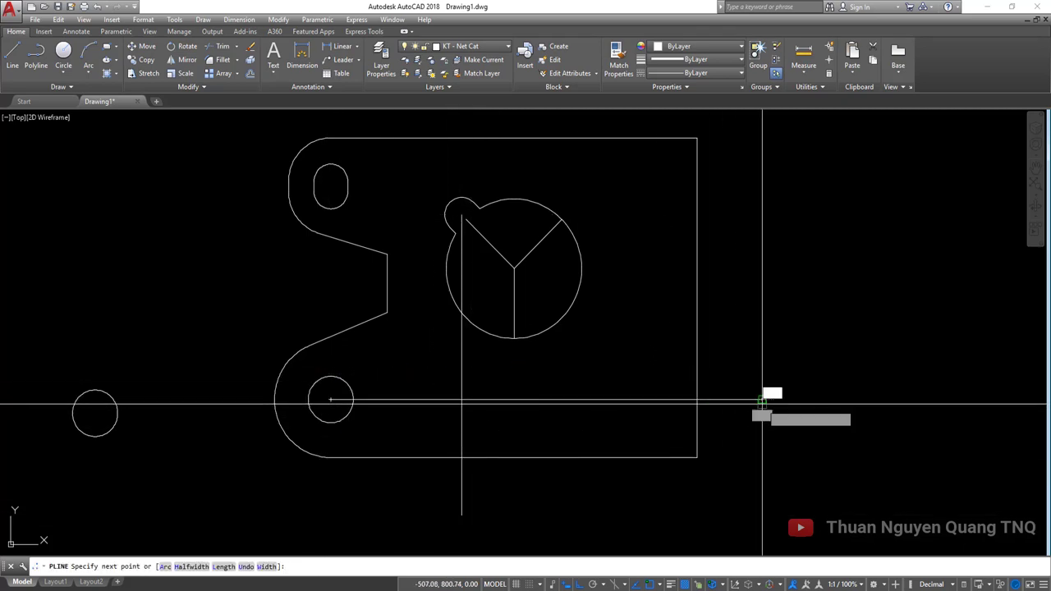
# Move the spare small circle by its centre to where the two guides cross.
pyautogui.press('Return')
pyautogui.click(90, 428)
pyautogui.write('m')
pyautogui.press('Return')
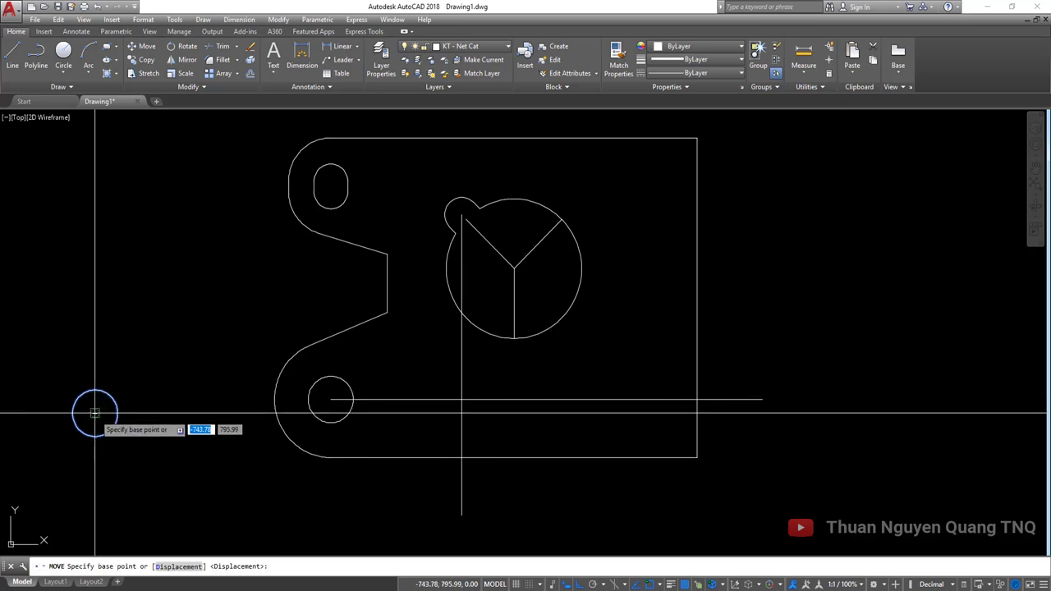
pyautogui.click(94, 414)
pyautogui.click(462, 400)
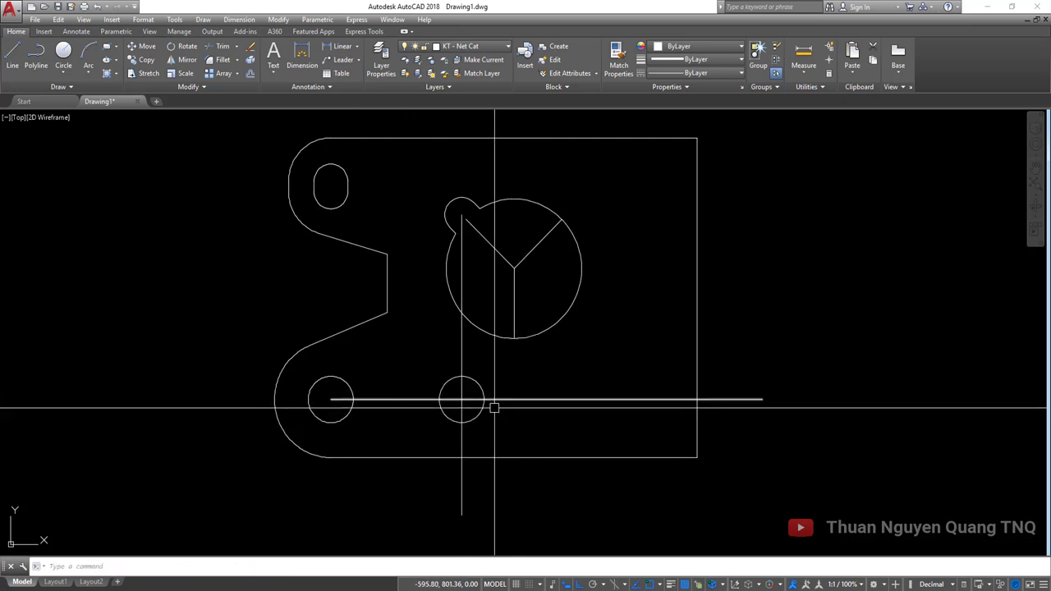
# Erase the two guide lines.
pyautogui.scroll(5, 472, 403)
pyautogui.click(429, 399)
pyautogui.click(364, 340)
pyautogui.press('Delete')
pyautogui.scroll(-7, 507, 366)
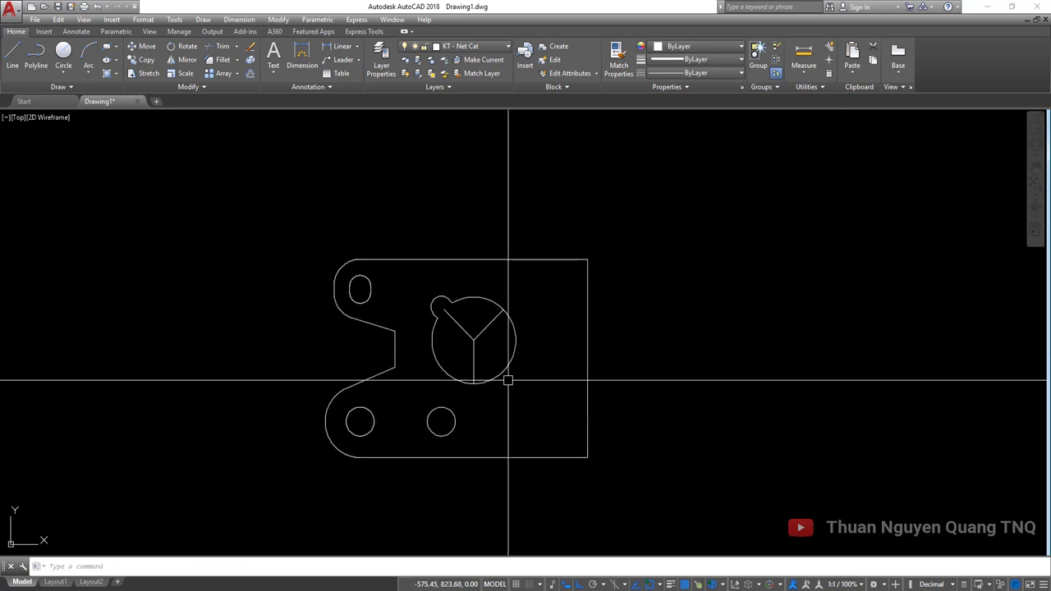
pyautogui.scroll(4, 485, 337)
# Inspect the keyed circle's upper-left radial line before returning to the reference image.
pyautogui.click(441, 310)
pyautogui.press('Escape')
pyautogui.scroll(-1, 412, 310)
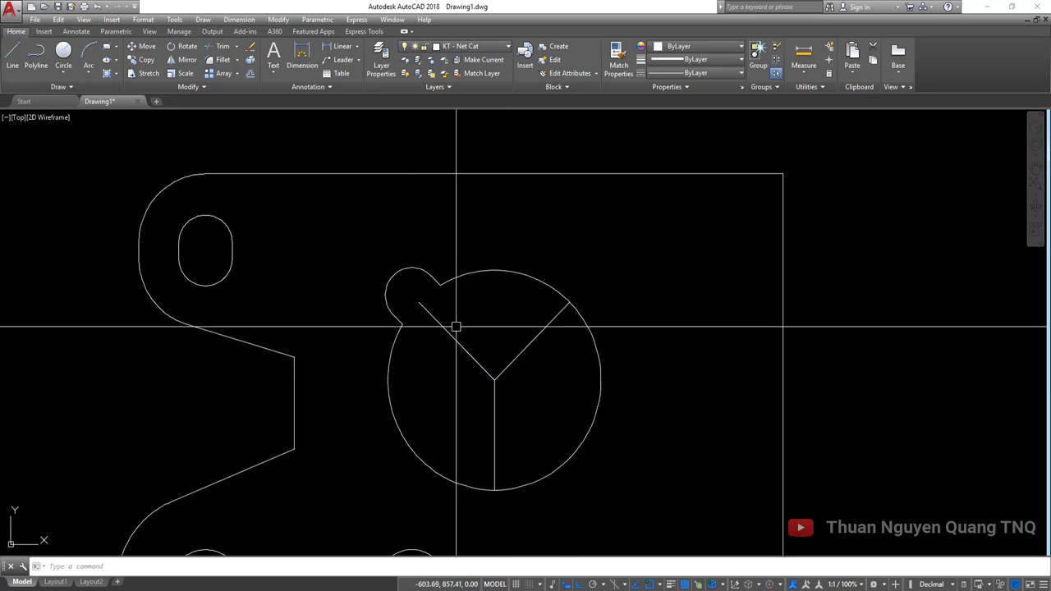
pyautogui.scroll(-5, 455, 326)
pyautogui.click(538, 305)
pyautogui.press('Escape')
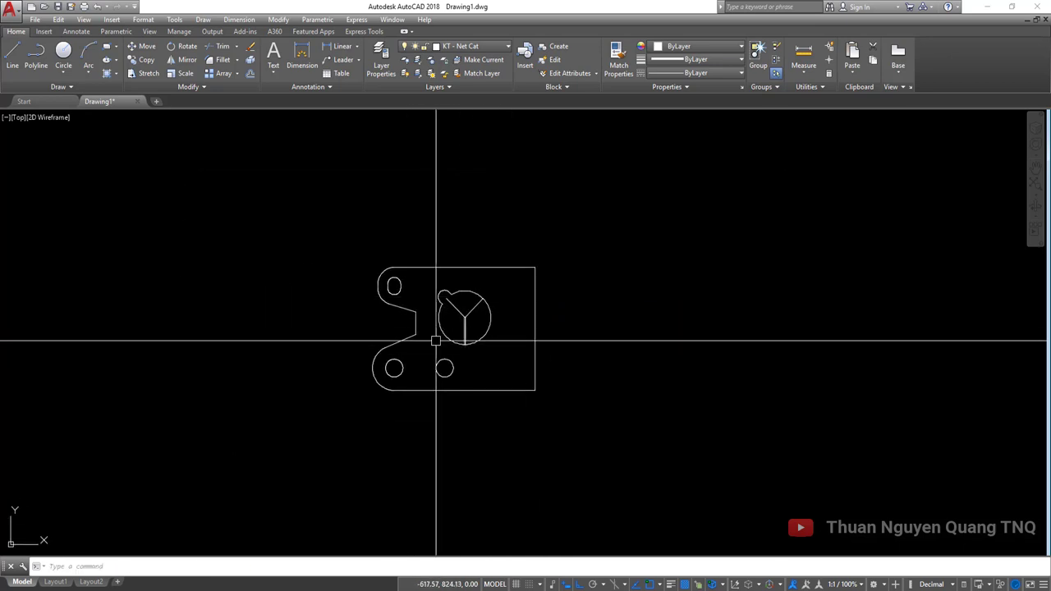
pyautogui.hotkey('alt', 'Tab')
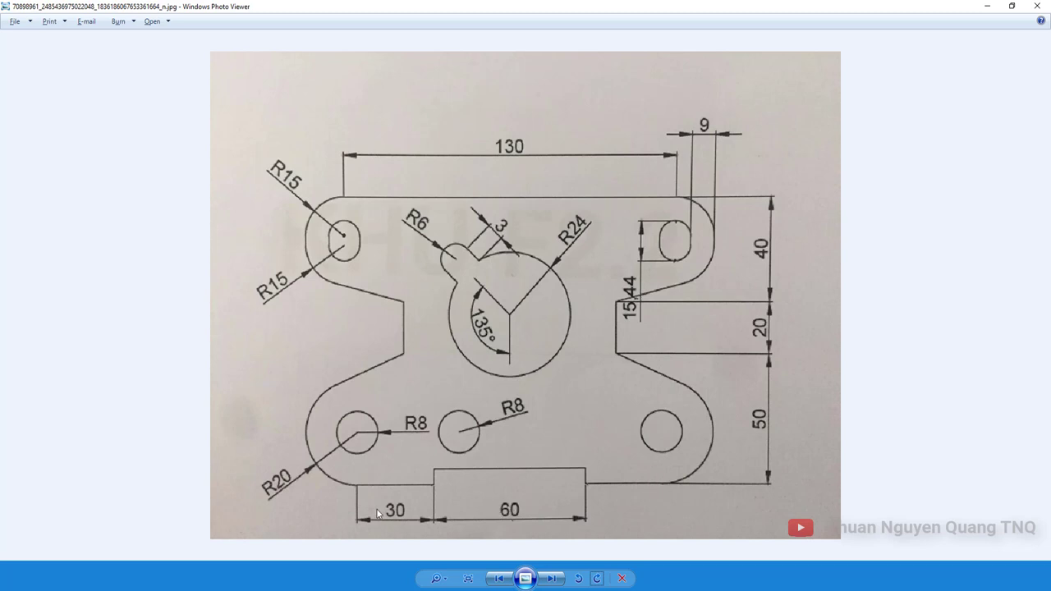
# Mirror the left profile, slot and R8 hole about the vertical axis through the top-edge midpoint, keeping the source.
pyautogui.hotkey('alt', 'Tab')
pyautogui.scroll(3, 395, 286)
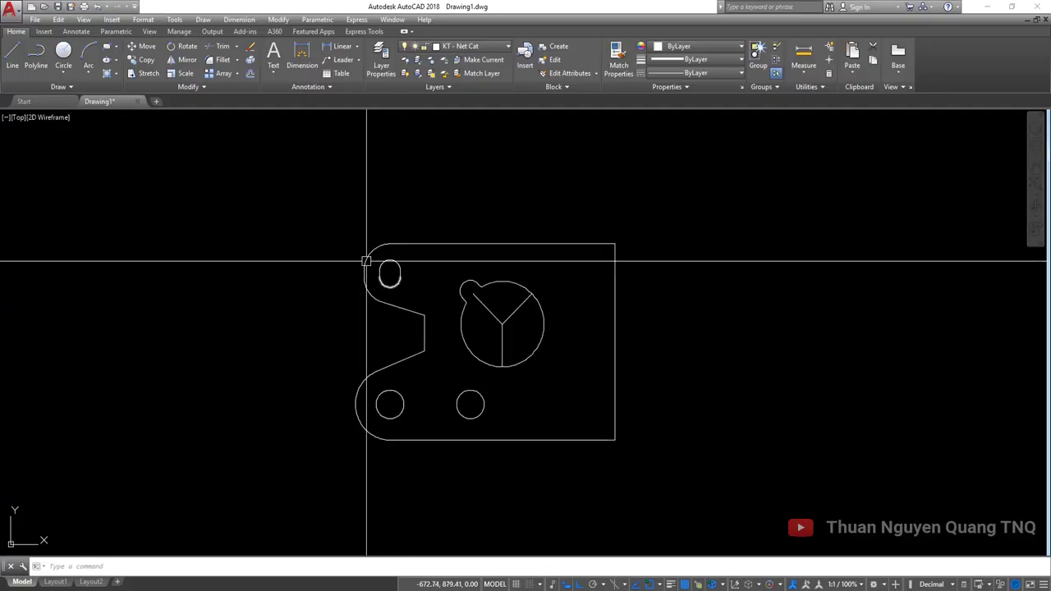
pyautogui.click(329, 230)
pyautogui.click(448, 443)
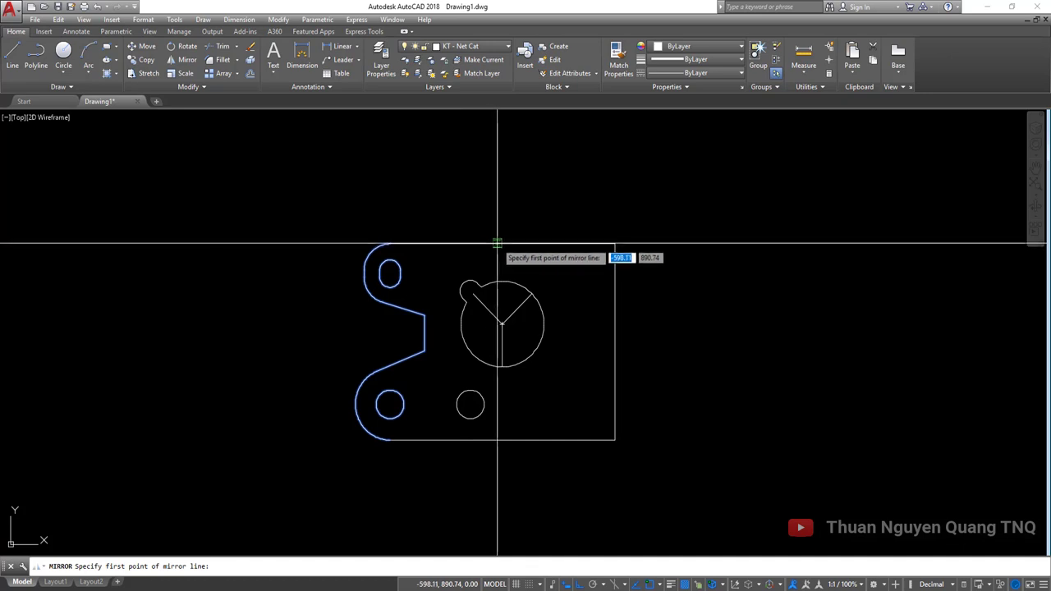
pyautogui.click(502, 244)
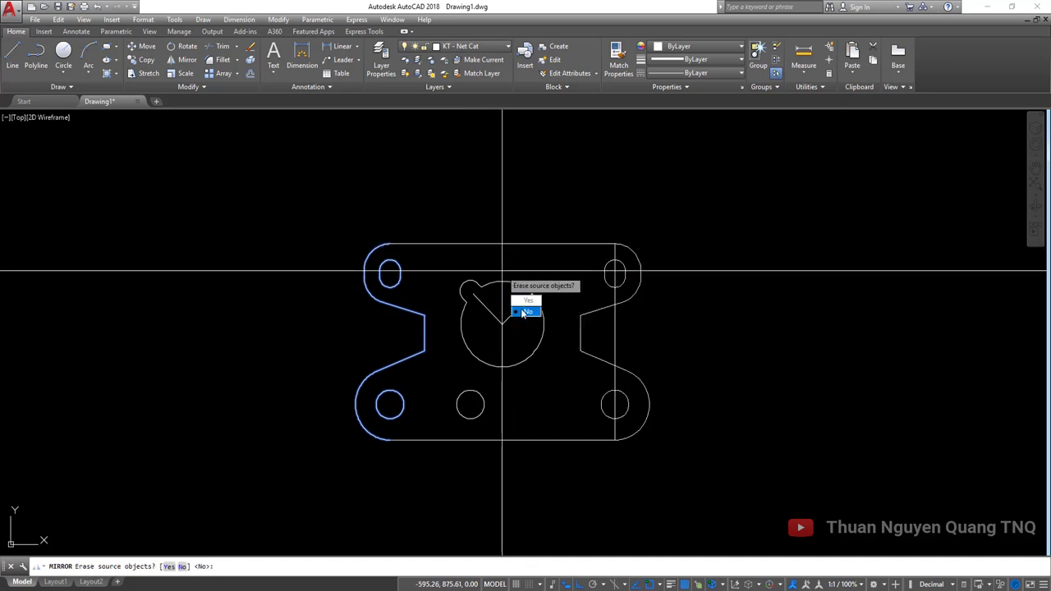
pyautogui.click(526, 312)
pyautogui.click(629, 333)
# Erase the old straight right edge line.
pyautogui.click(612, 325)
pyautogui.write('e')
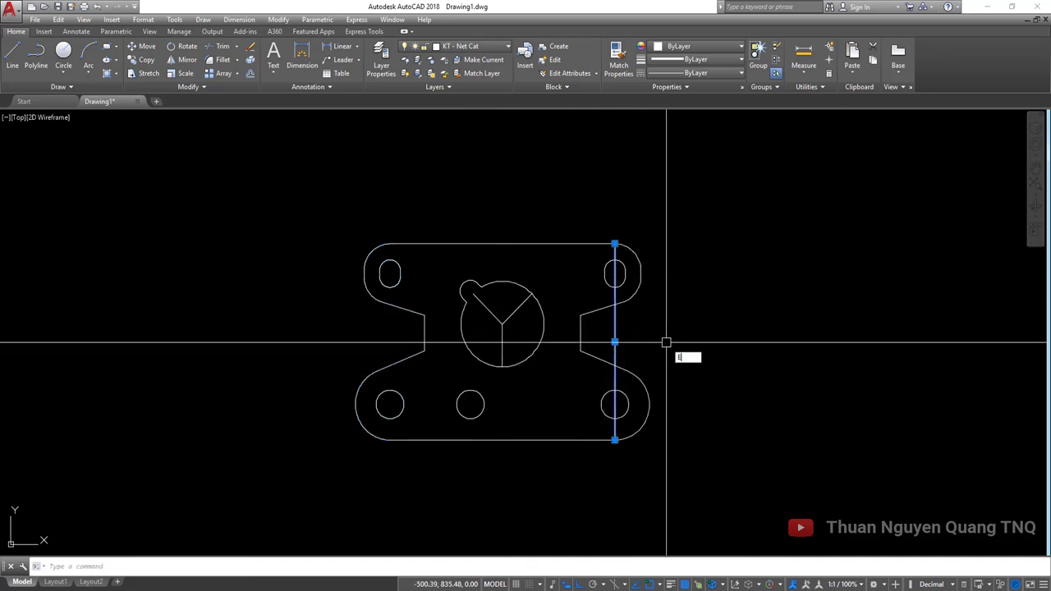
pyautogui.press('Return')
pyautogui.hotkey('alt', 'Tab')
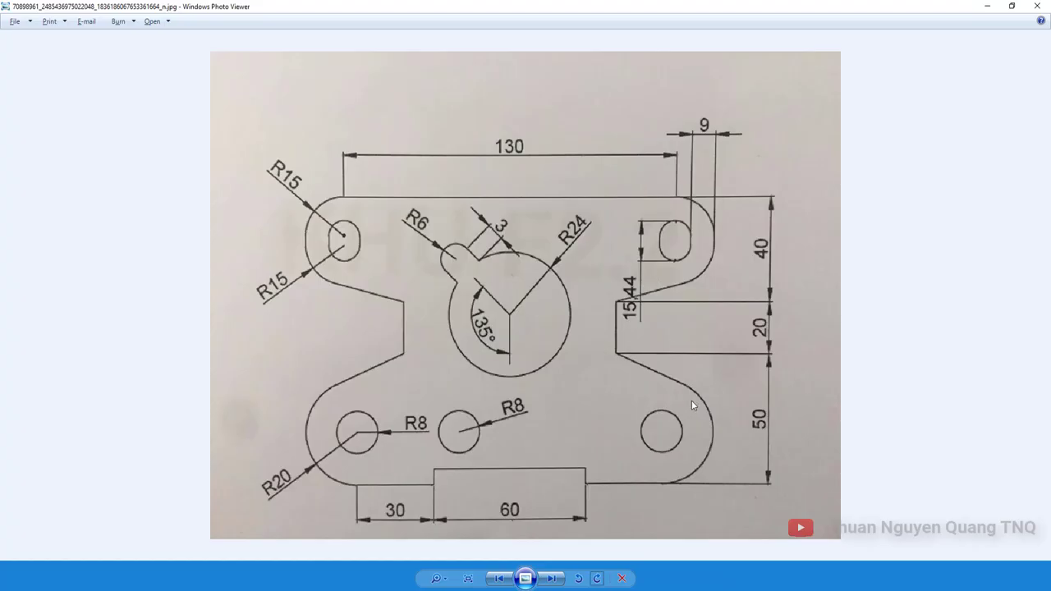
# Draw a 30-long vertical polyline guide down from the plate's bottom edge.
pyautogui.hotkey('alt', 'Tab')
pyautogui.scroll(5, 565, 284)
pyautogui.write('pl')
pyautogui.press('space')
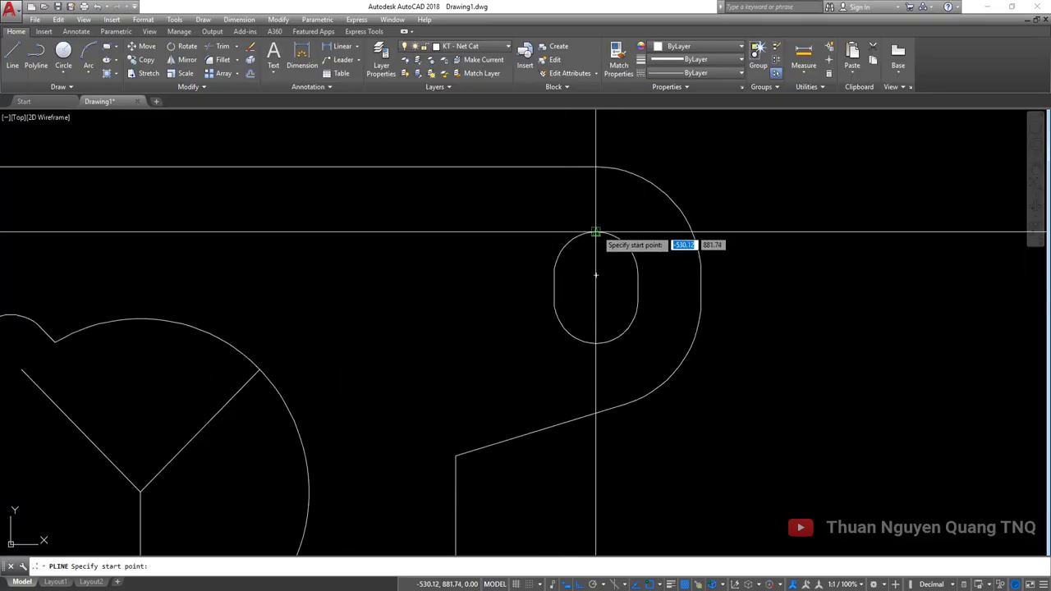
pyautogui.click(638, 288)
pyautogui.scroll(-5, 701, 289)
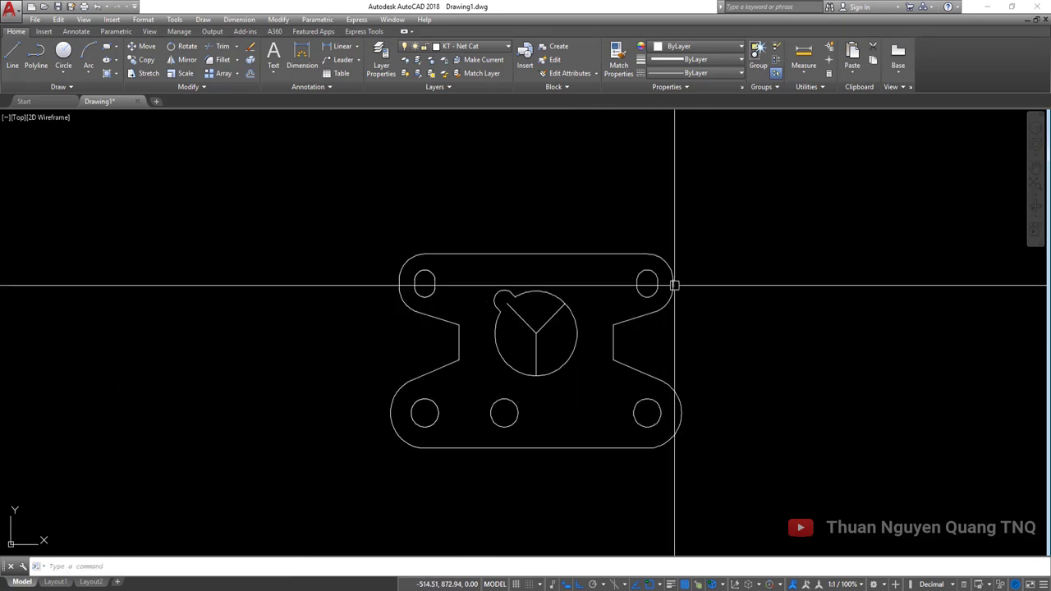
pyautogui.hotkey('alt', 'Tab')
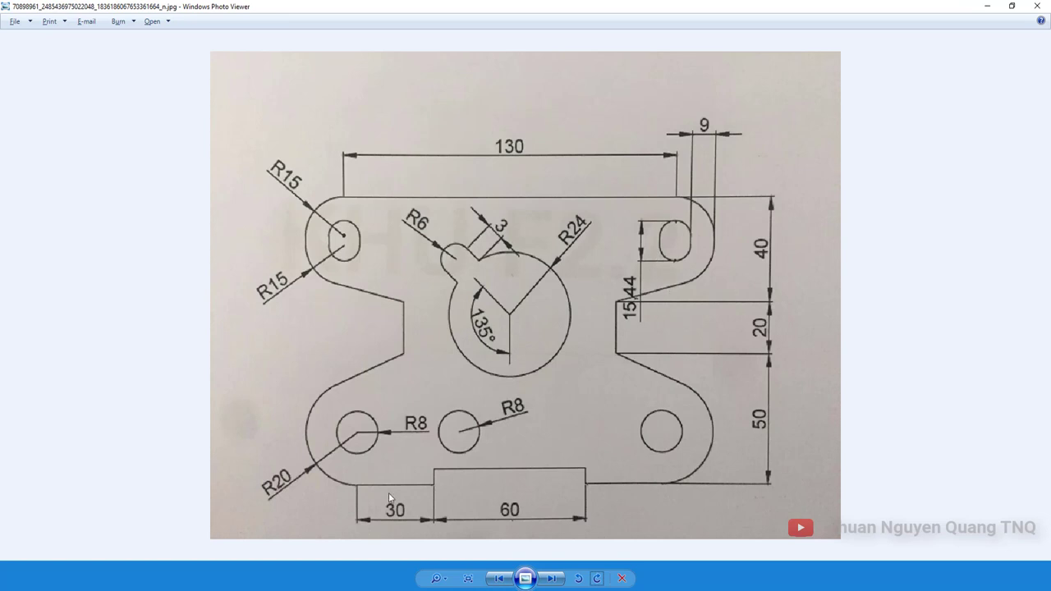
pyautogui.hotkey('alt', 'Tab')
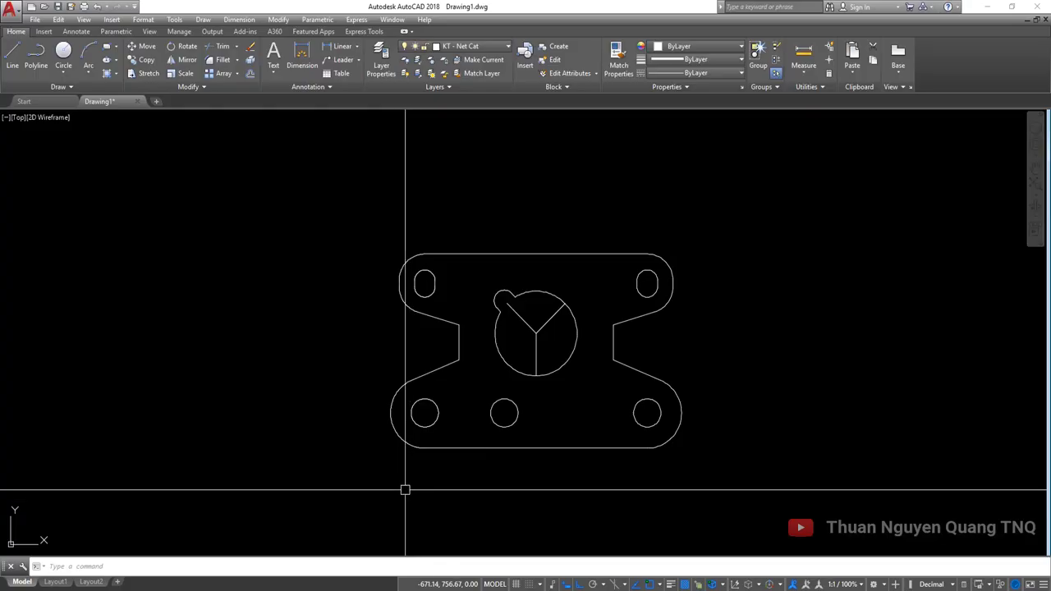
pyautogui.press('Escape')
pyautogui.press('space')
pyautogui.click(424, 448)
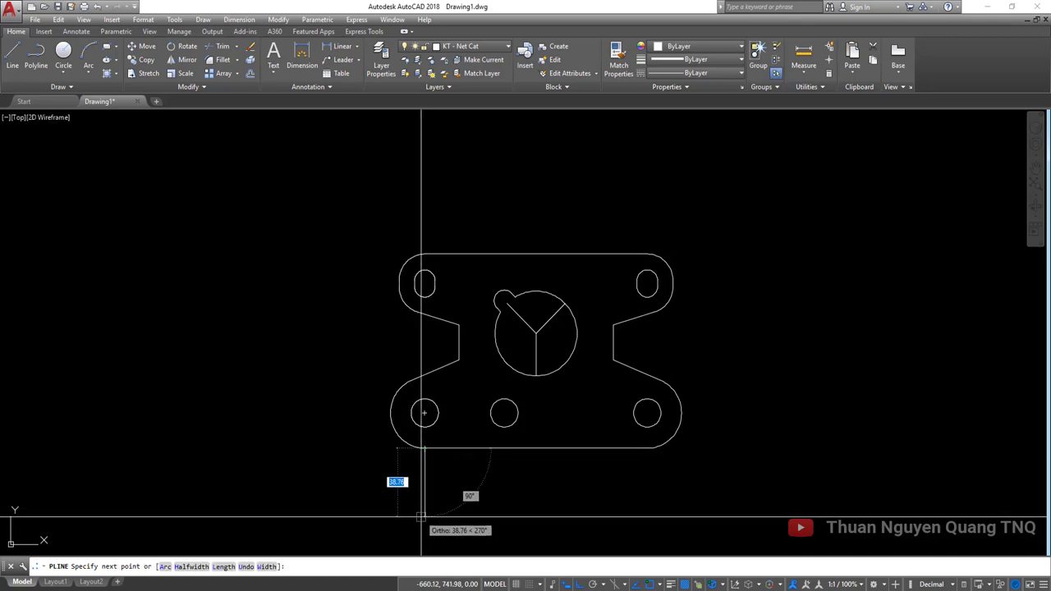
pyautogui.write('30')
pyautogui.press('Return')
pyautogui.press('Return')
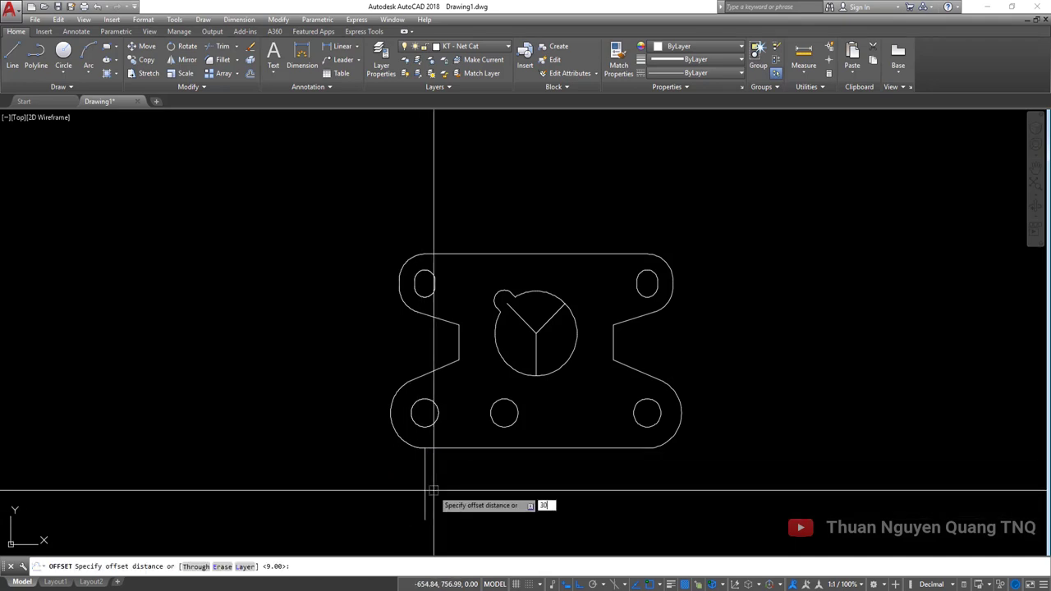
# Offset the vertical guide line 60 sideways.
pyautogui.click(426, 474)
pyautogui.hotkey('alt', 'Tab')
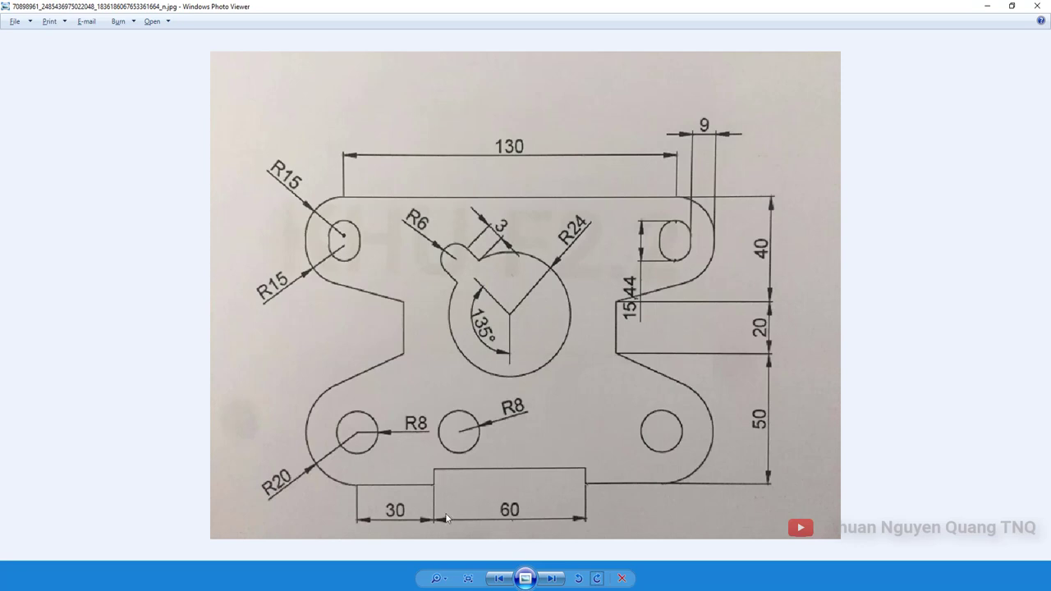
pyautogui.hotkey('alt', 'Tab')
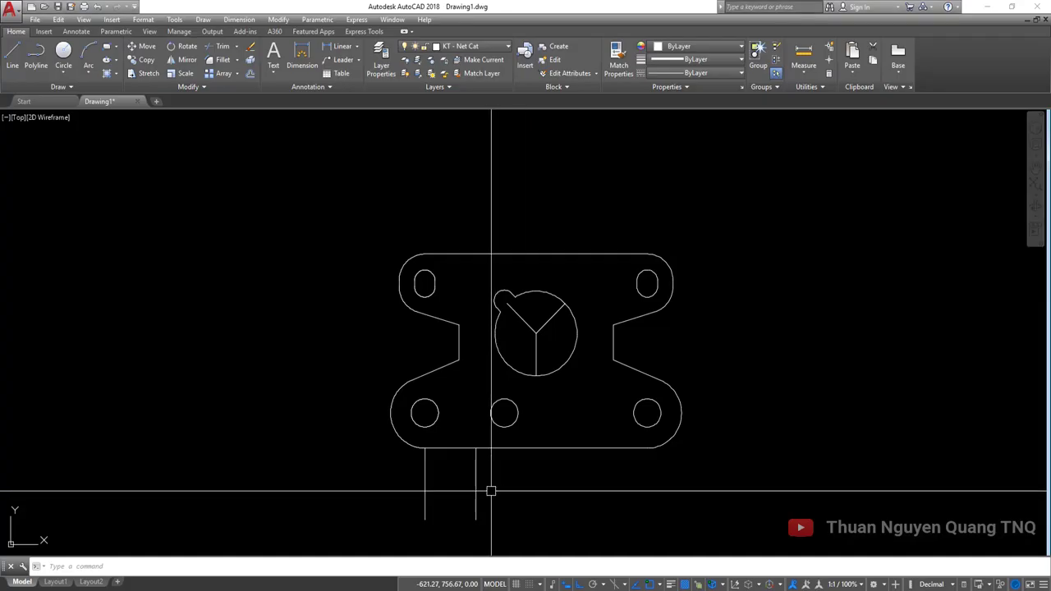
pyautogui.press('Return')
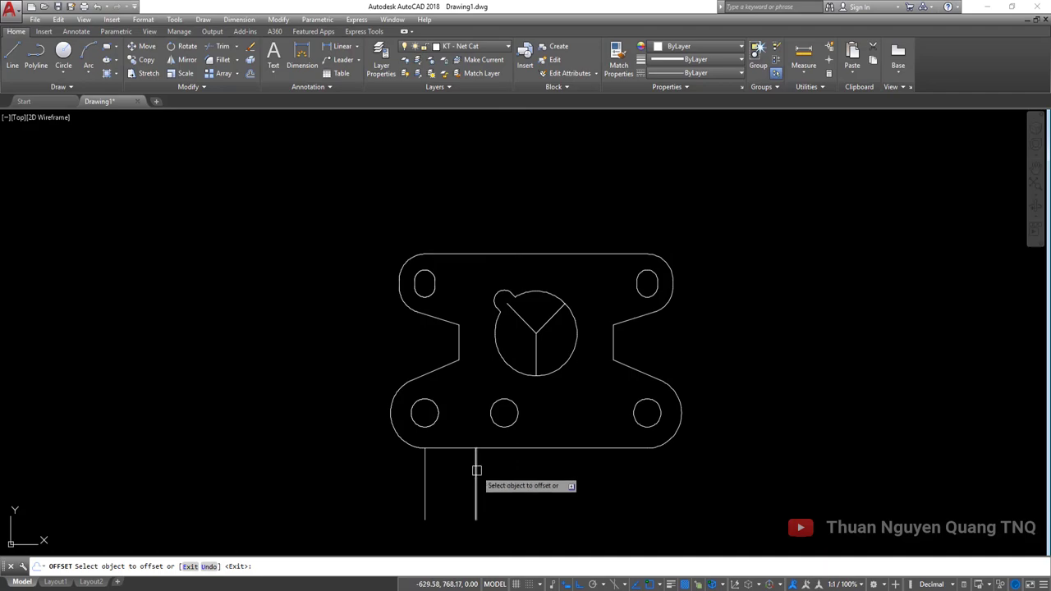
pyautogui.hotkey('alt', 'Tab')
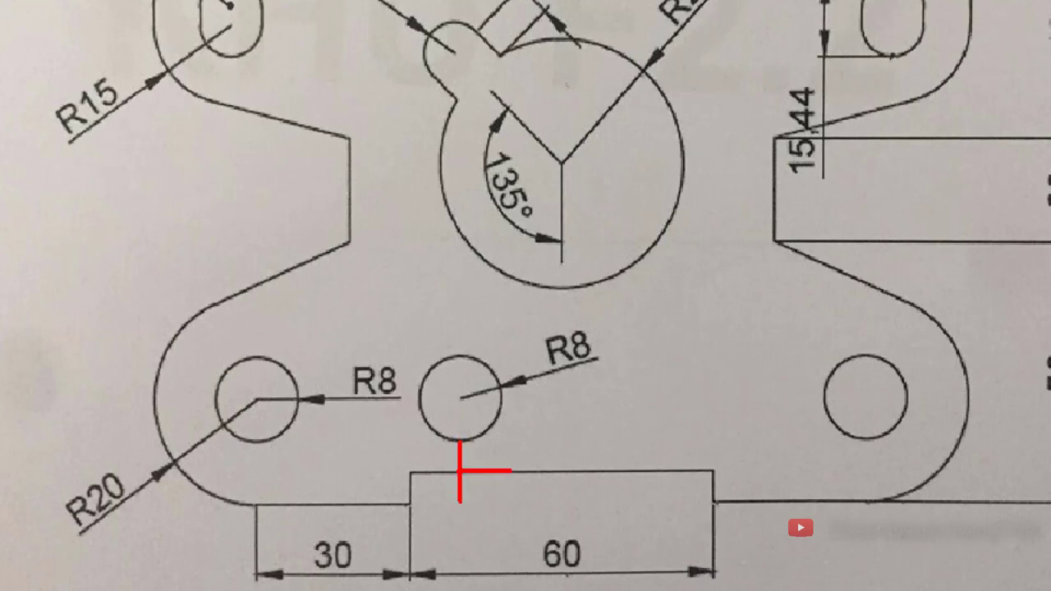
pyautogui.hotkey('alt', 'Tab')
# Draw a vertical polyline from the middle hole's bottom down past the bottom edge.
pyautogui.scroll(2, 479, 465)
pyautogui.scroll(2, 512, 413)
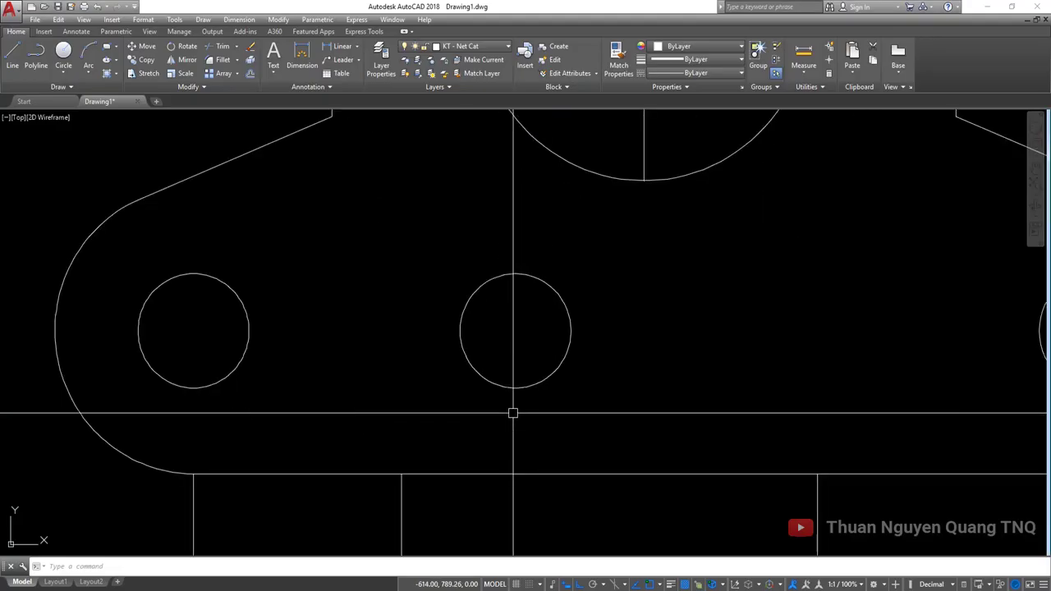
pyautogui.write('pl')
pyautogui.press('Return')
pyautogui.click(516, 388)
pyautogui.click(516, 474)
pyautogui.press('Return')
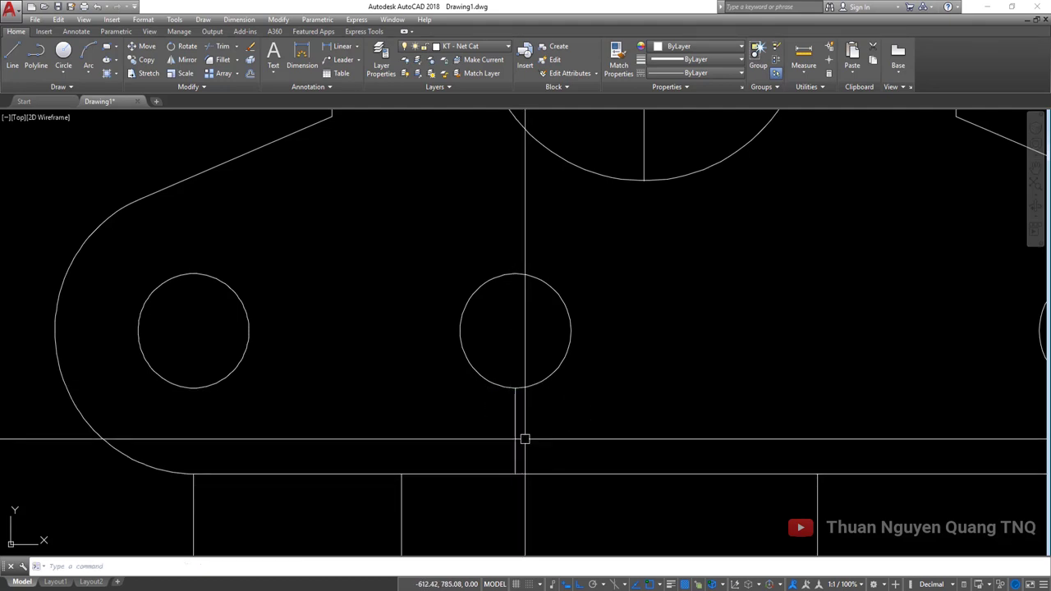
pyautogui.scroll(-4, 524, 439)
pyautogui.write('O')
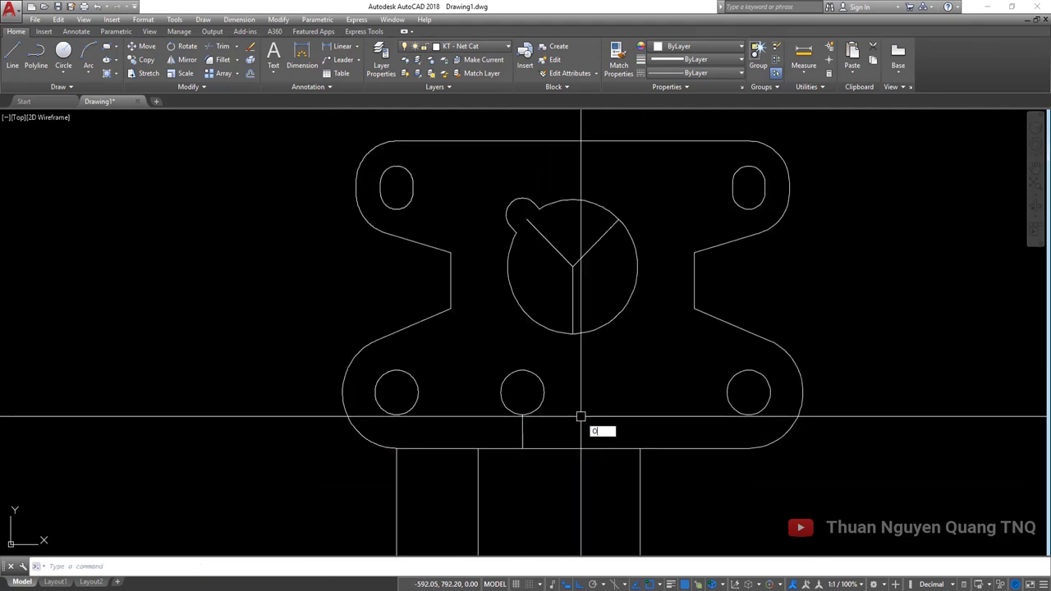
# Offset the bottom edge upward to set the notch depth.
pyautogui.press('Return')
pyautogui.scroll(2, 581, 418)
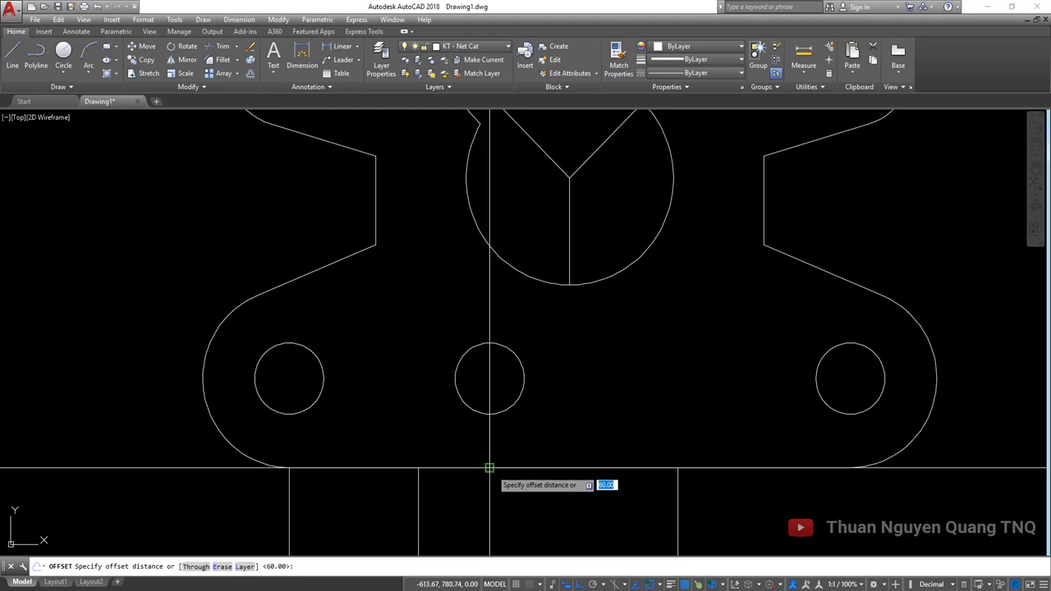
pyautogui.click(489, 468)
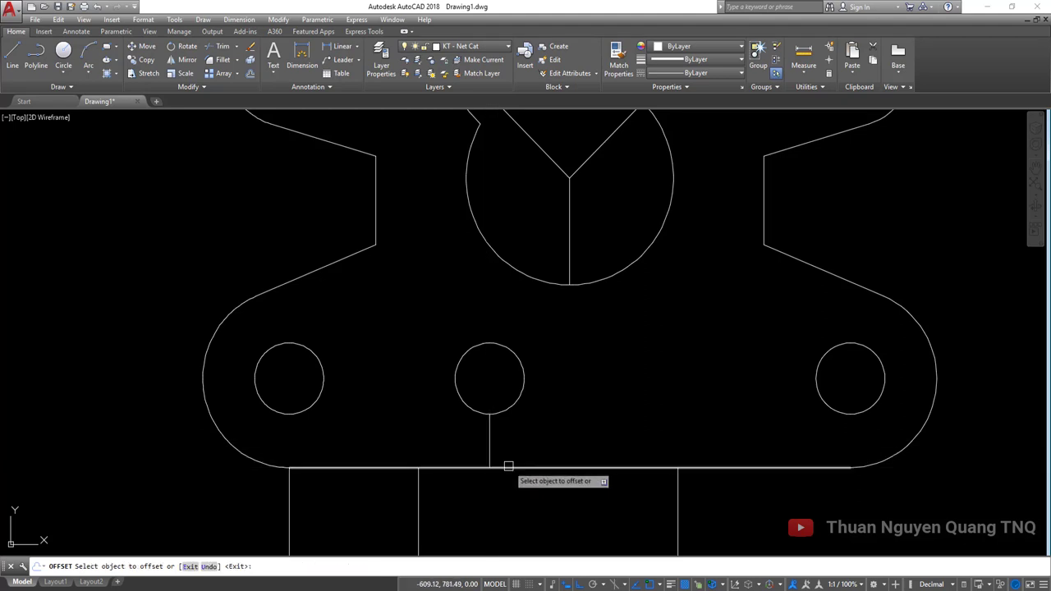
pyautogui.click(508, 467)
pyautogui.click(512, 441)
pyautogui.scroll(-2, 422, 481)
pyautogui.press('Escape')
pyautogui.scroll(-1, 610, 439)
# Move the two vertical guide lines upward into the plate.
pyautogui.click(554, 473)
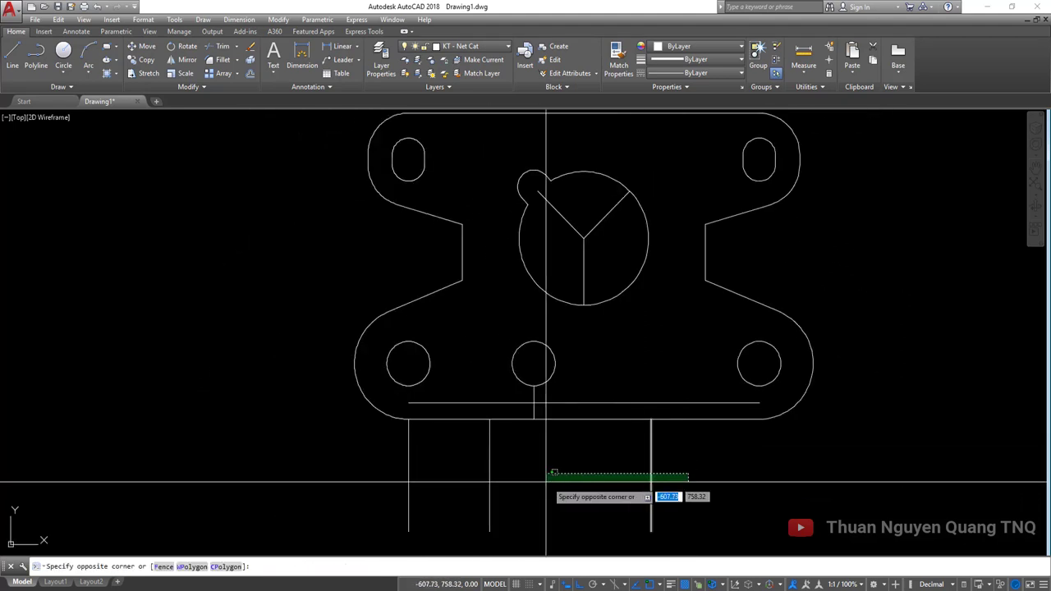
pyautogui.click(547, 480)
pyautogui.write('m')
pyautogui.press('Return')
pyautogui.click(742, 500)
pyautogui.click(742, 476)
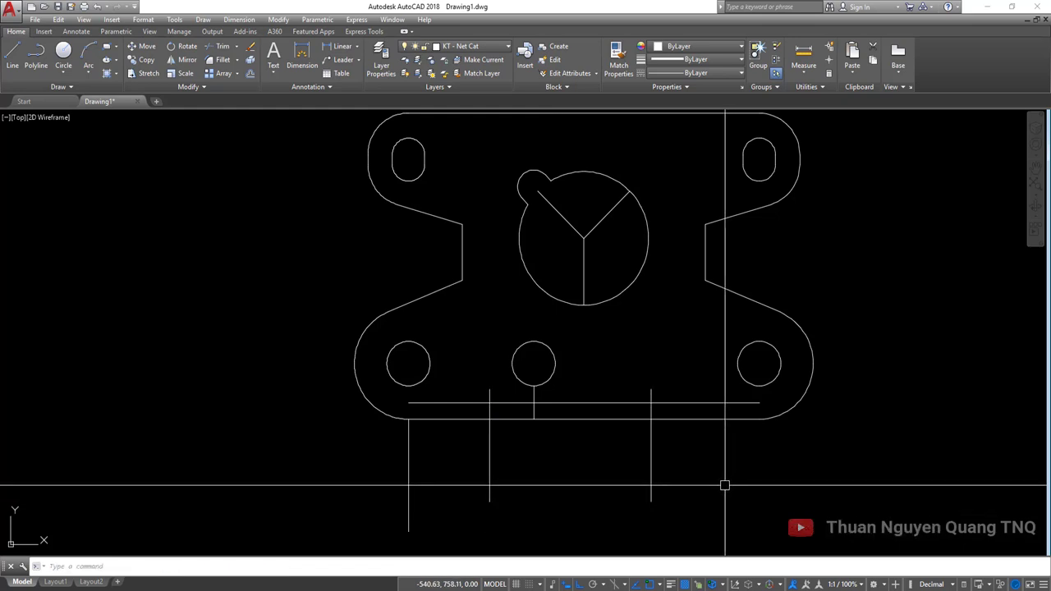
# Delete the extra left line and trim the lines into the rectangular bottom notch.
pyautogui.click(416, 469)
pyautogui.click(364, 491)
pyautogui.press('Delete')
pyautogui.moveTo(652, 467); pyautogui.dragTo(543, 465, button='middle')
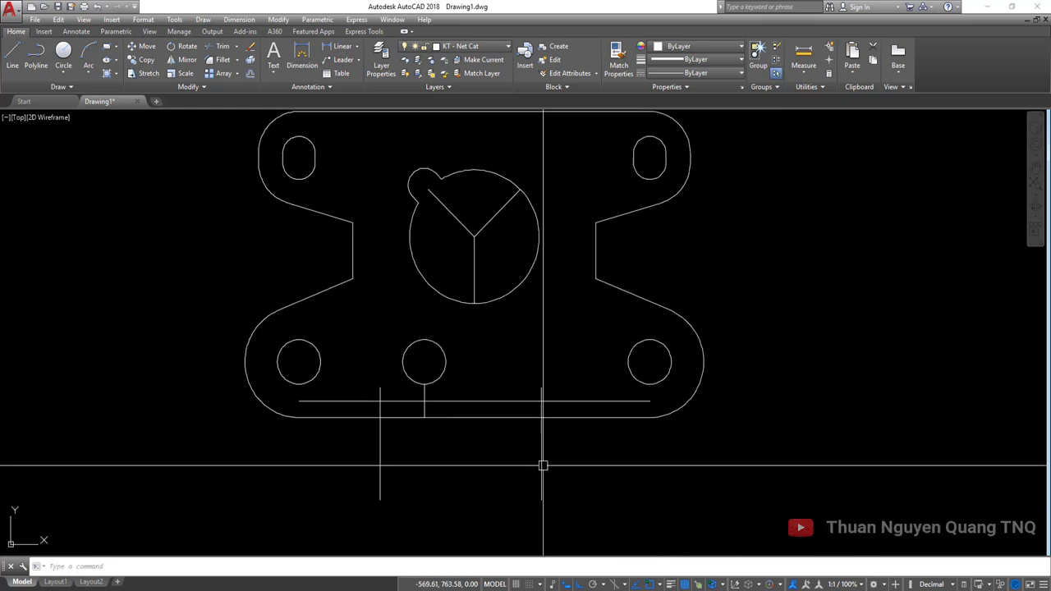
pyautogui.moveTo(589, 477); pyautogui.dragTo(375, 394)
pyautogui.press('Return')
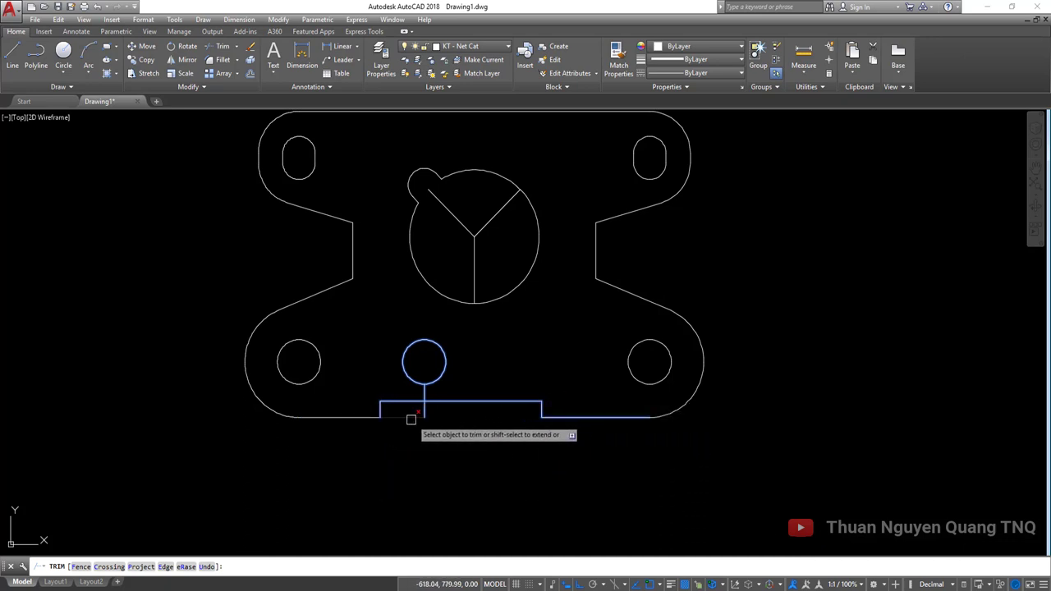
pyautogui.scroll(-4, 498, 453)
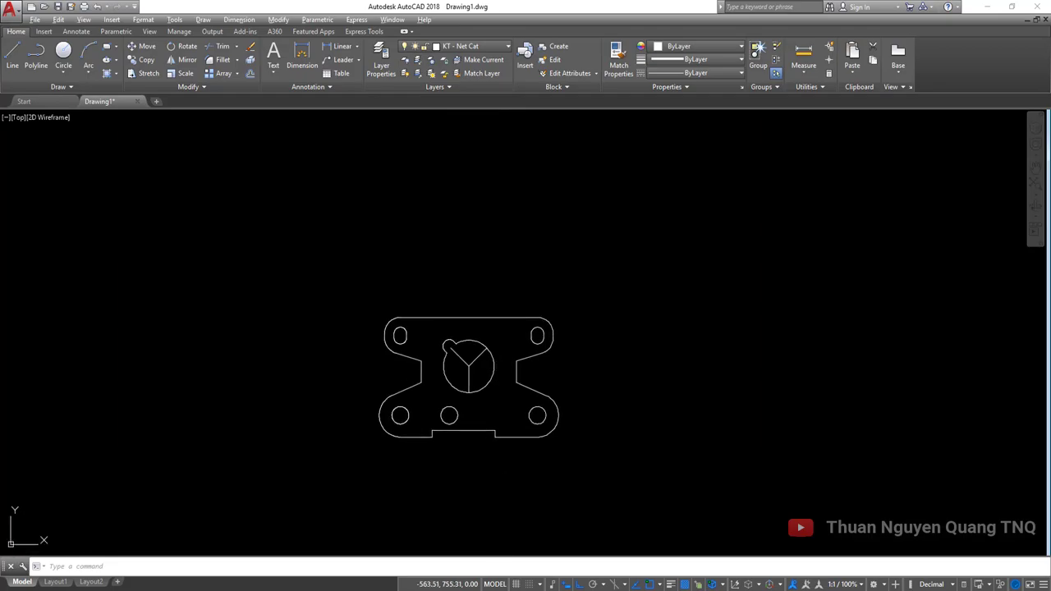
pyautogui.hotkey('alt', 'Tab')
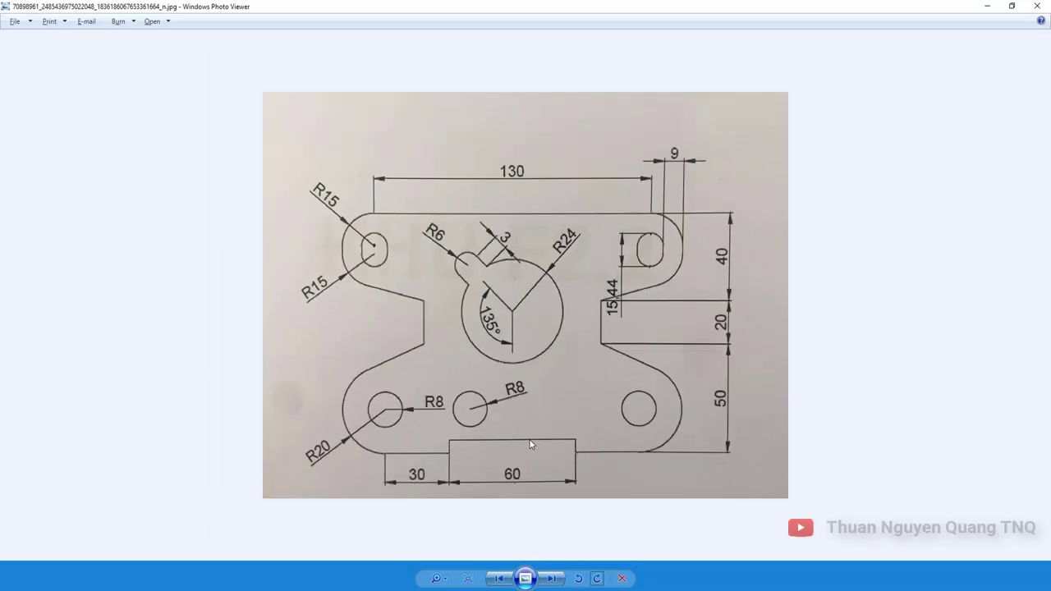
pyautogui.hotkey('alt', 'Tab')
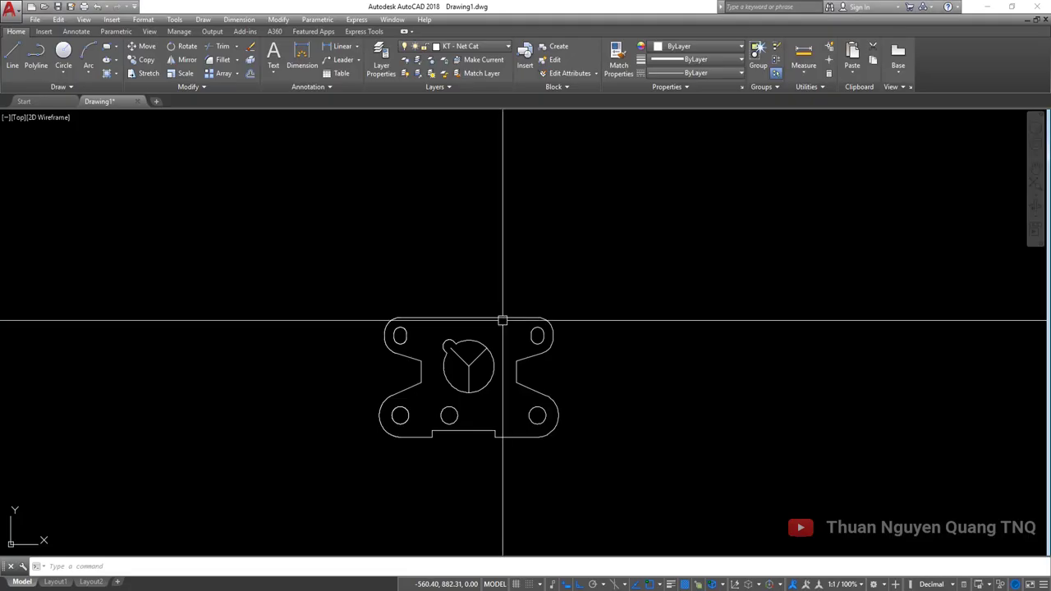
pyautogui.scroll(4, 450, 370)
pyautogui.scroll(-4, 462, 335)
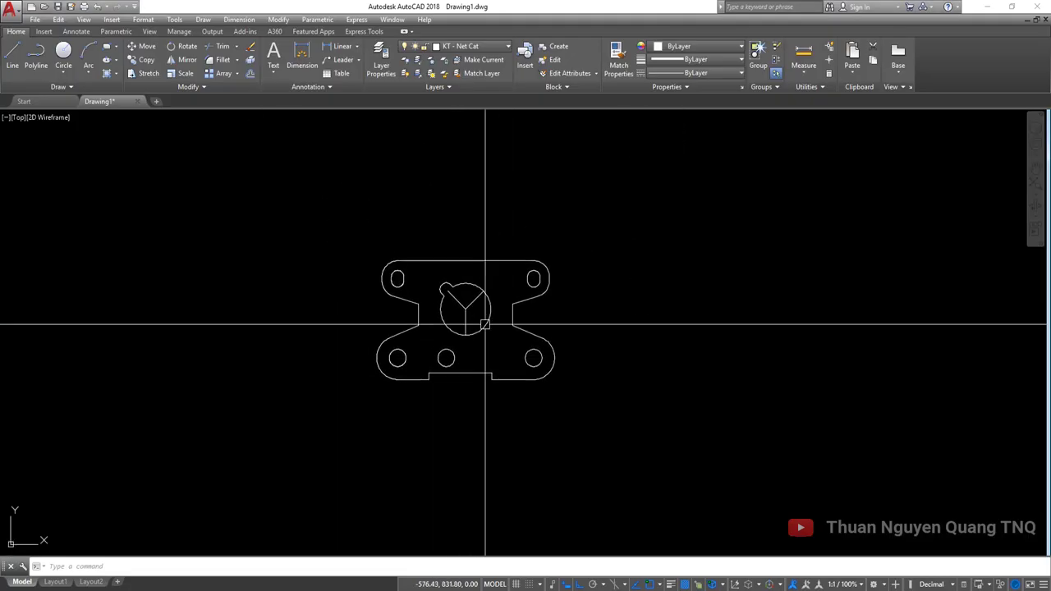
pyautogui.hotkey('alt', 'Tab')
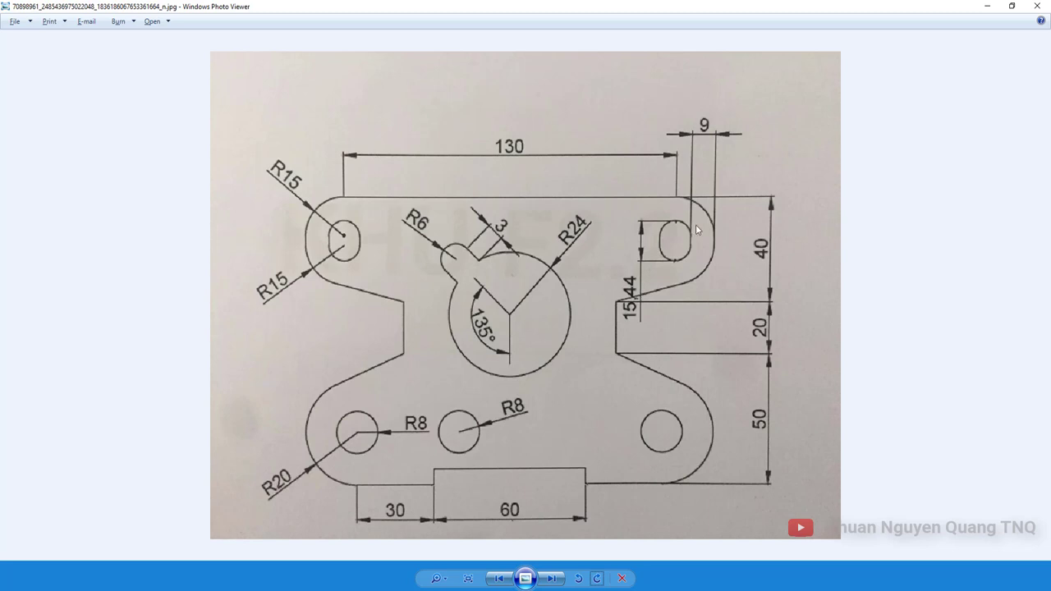
pyautogui.hotkey('alt', 'Tab')
pyautogui.scroll(-5, 539, 277)
pyautogui.scroll(4, 535, 317)
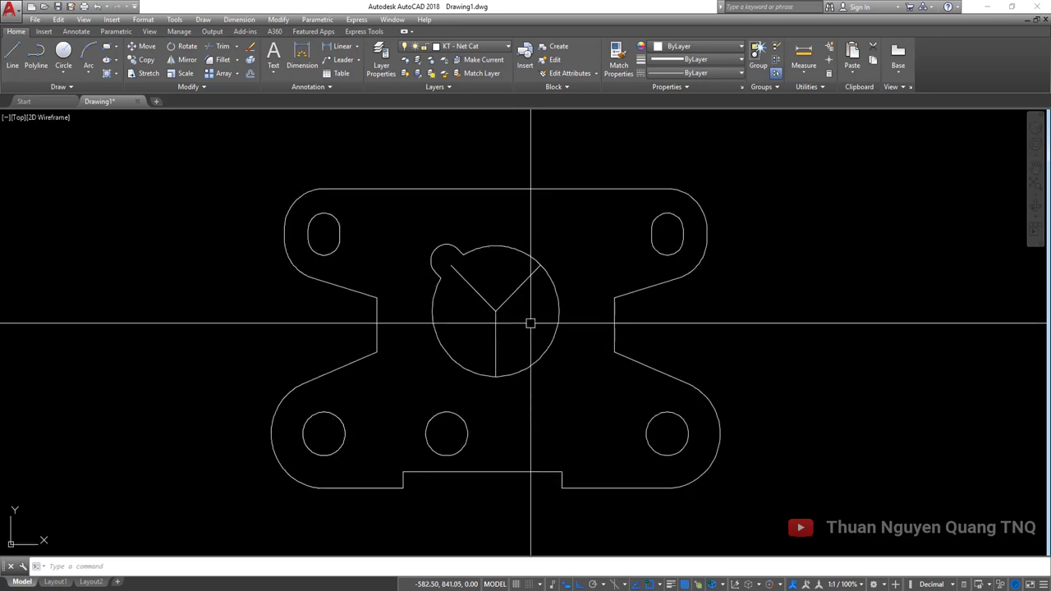
pyautogui.scroll(1, 561, 315)
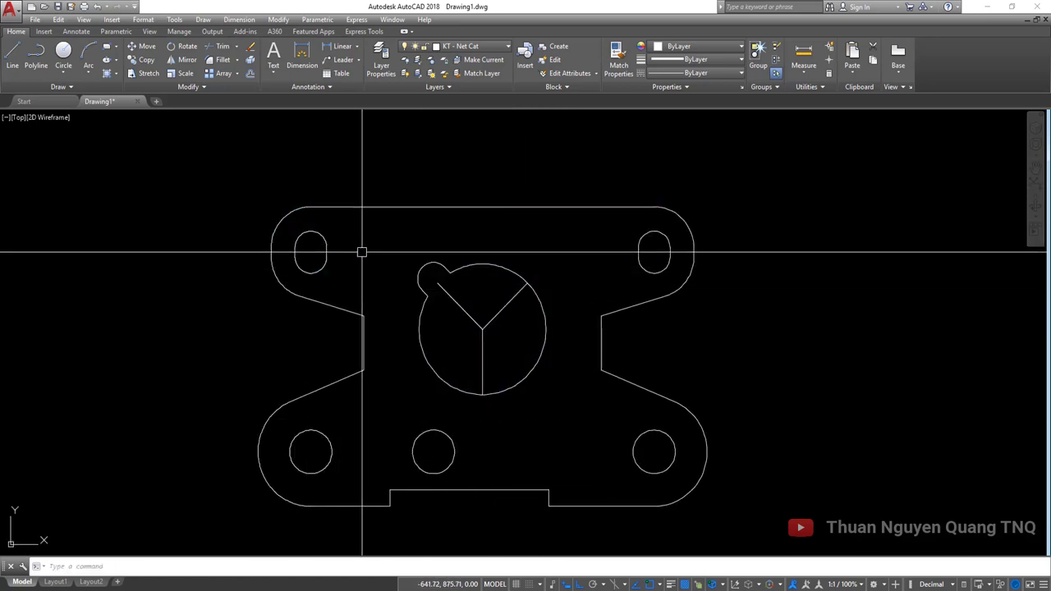
pyautogui.scroll(-2, 363, 246)
pyautogui.moveTo(386, 263); pyautogui.dragTo(436, 328, button='middle')
pyautogui.scroll(3, 436, 328)
pyautogui.click(461, 315)
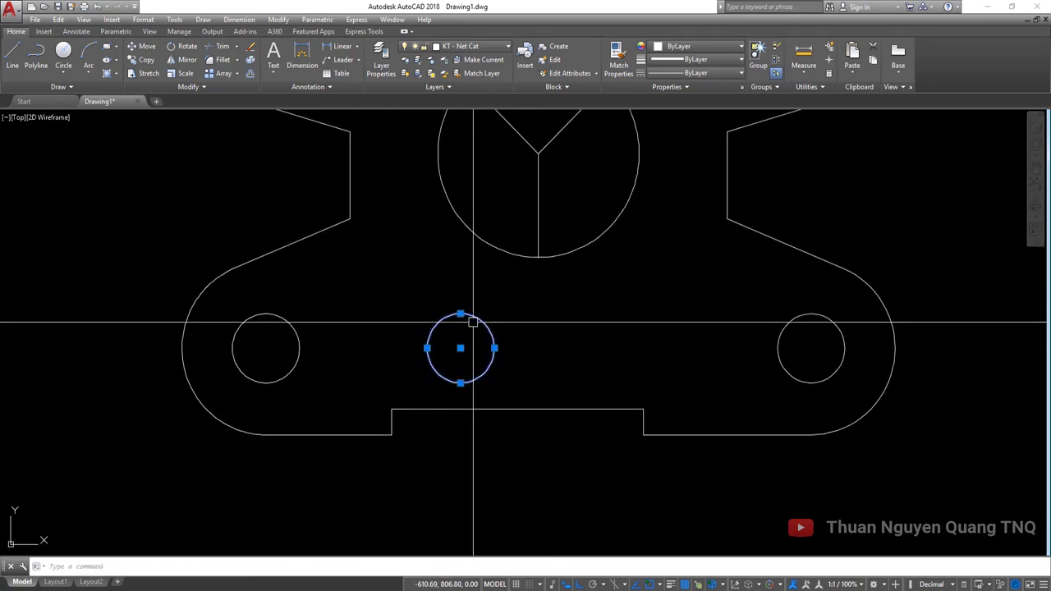
pyautogui.press('Escape')
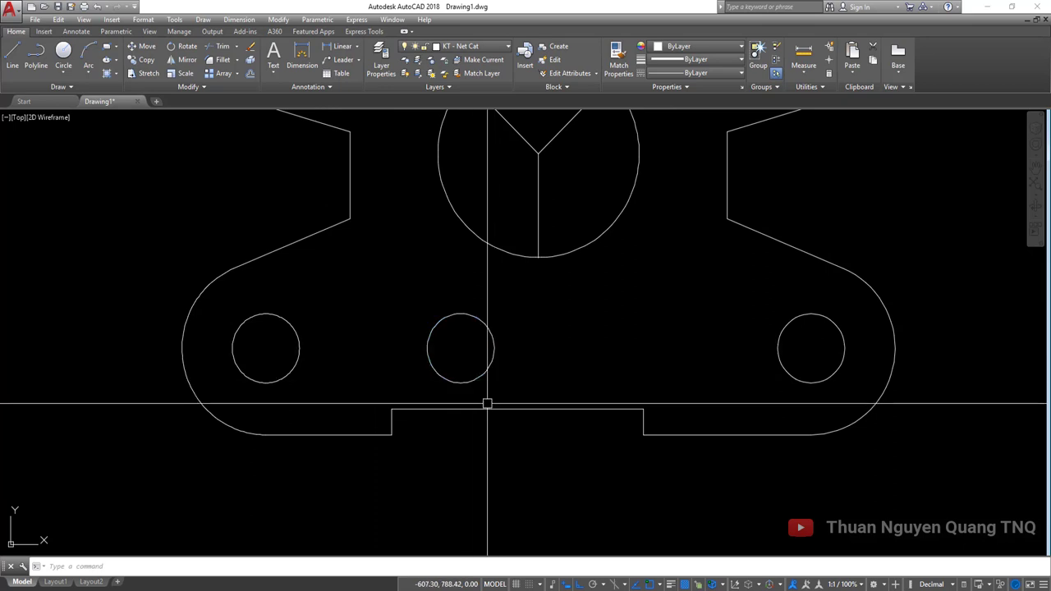
pyautogui.moveTo(735, 361); pyautogui.dragTo(640, 416, button='middle')
pyautogui.scroll(-5, 637, 412)
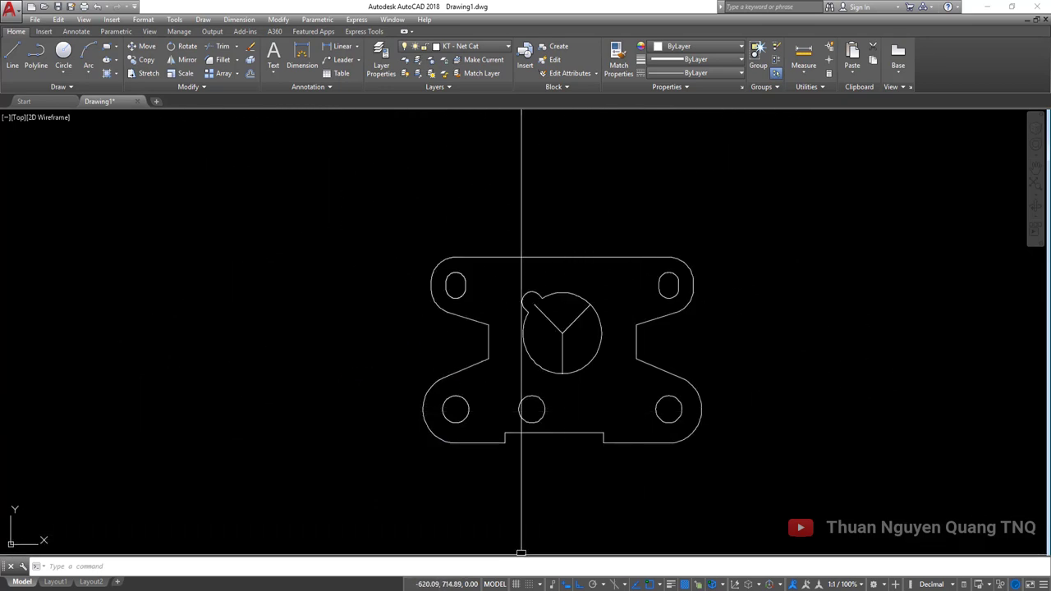
pyautogui.hotkey('alt', 'Tab')
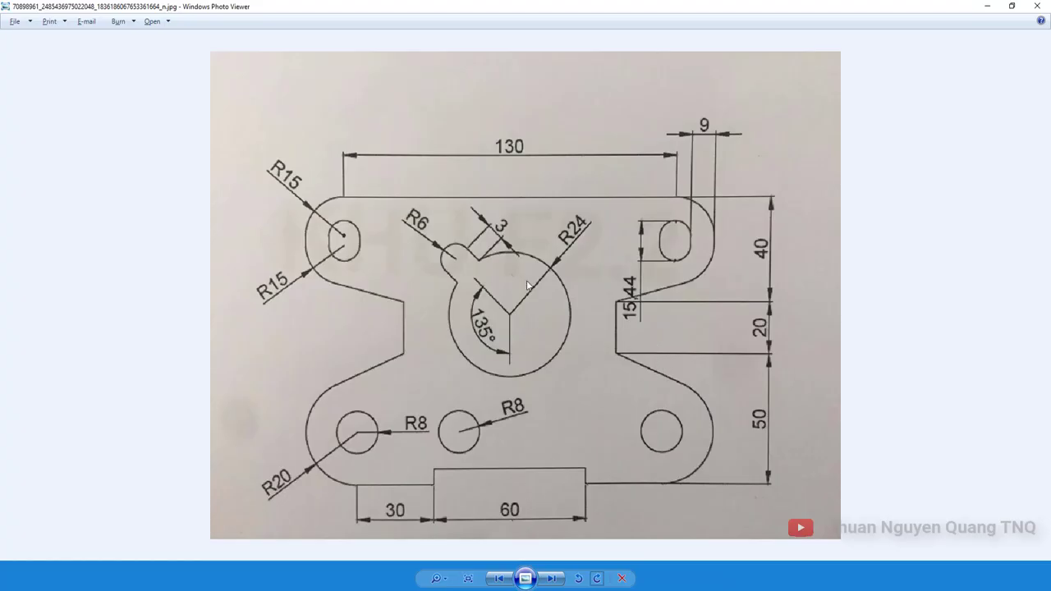
pyautogui.hotkey('alt', 'Tab')
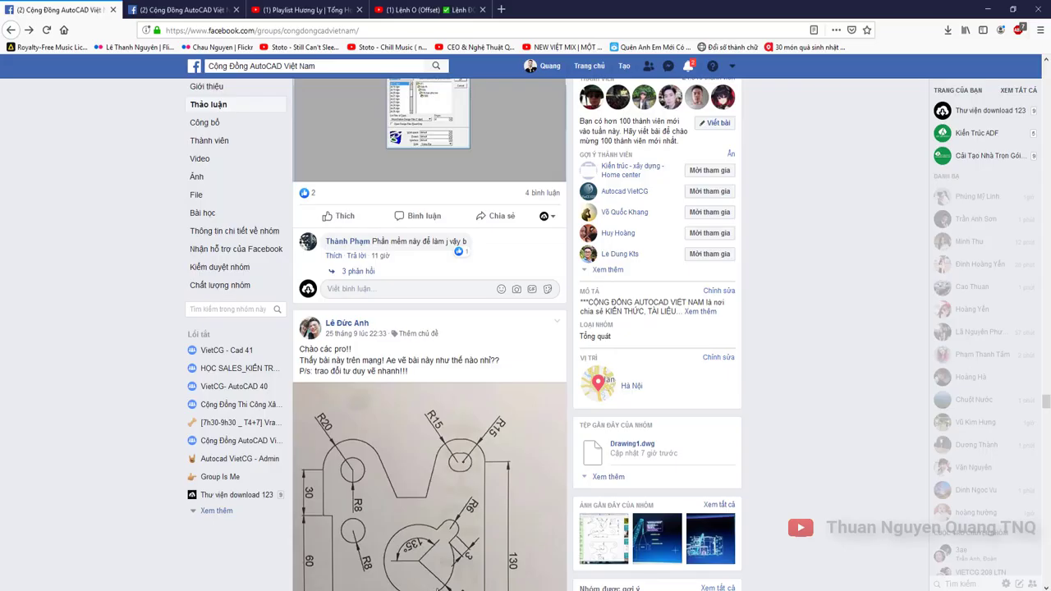
pyautogui.scroll(-3, 446, 402)
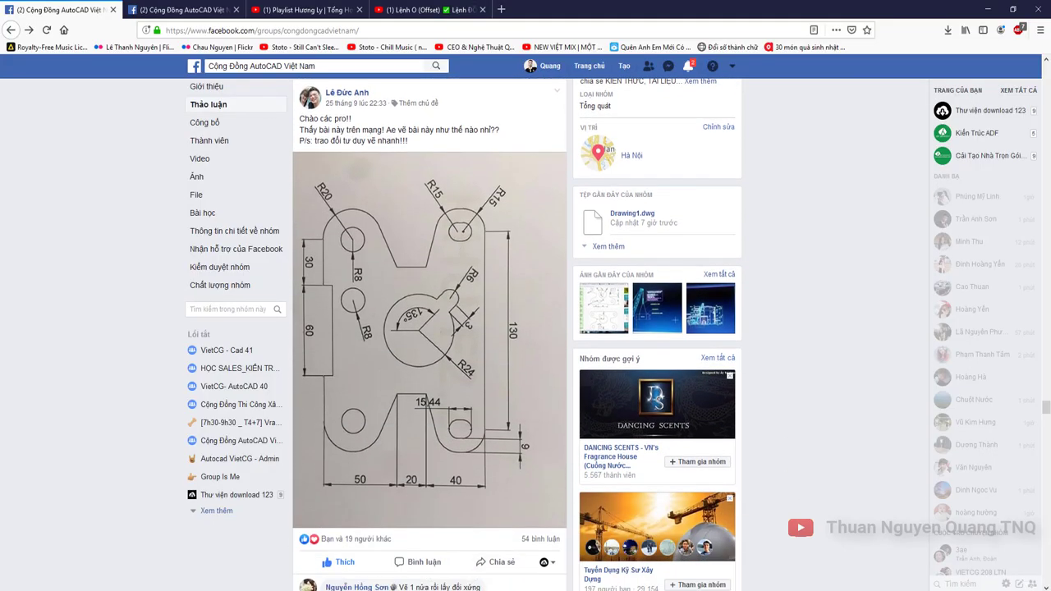
pyautogui.hotkey('alt', 'Tab')
pyautogui.hotkey('alt', 'Tab')
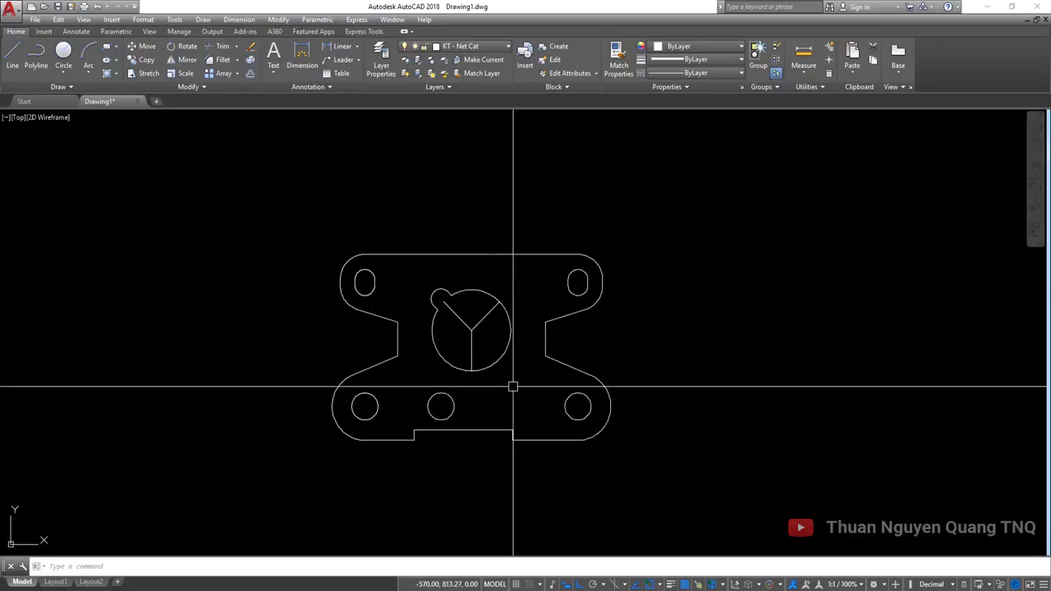
# Turn on lineweight display so outlines show thick, and make KT - Net Tim the current layer.
pyautogui.moveTo(512, 383); pyautogui.dragTo(517, 358, button='middle')
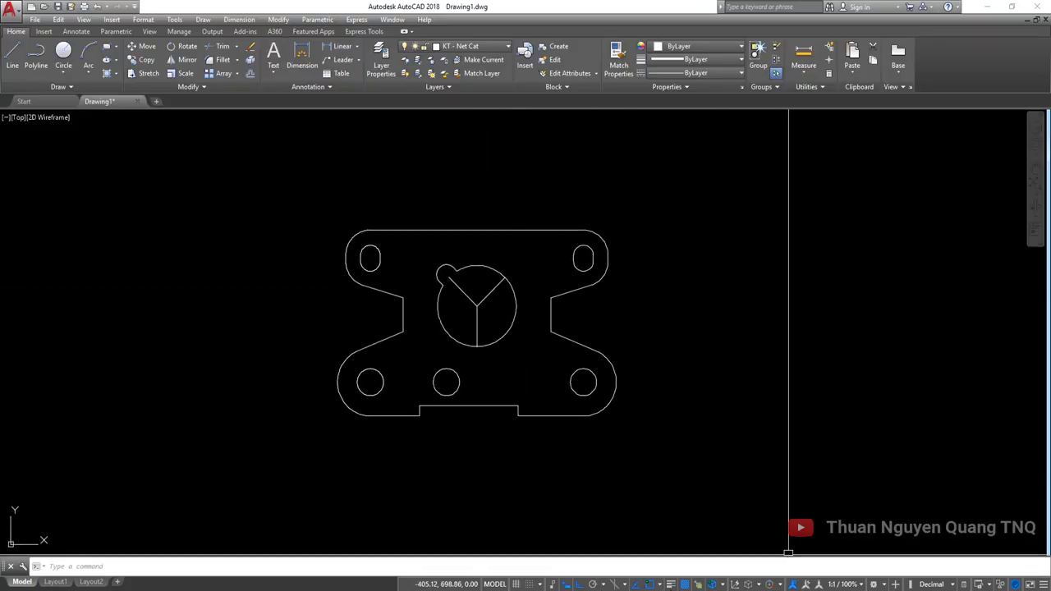
pyautogui.click(671, 584)
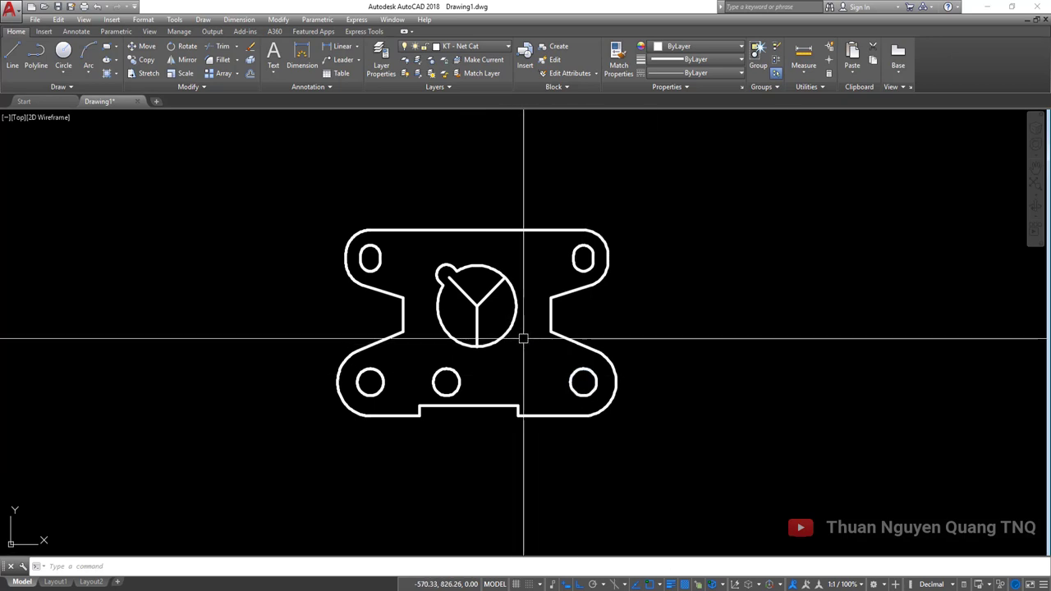
pyautogui.scroll(-2, 534, 336)
pyautogui.scroll(4, 526, 319)
pyautogui.scroll(-2, 501, 263)
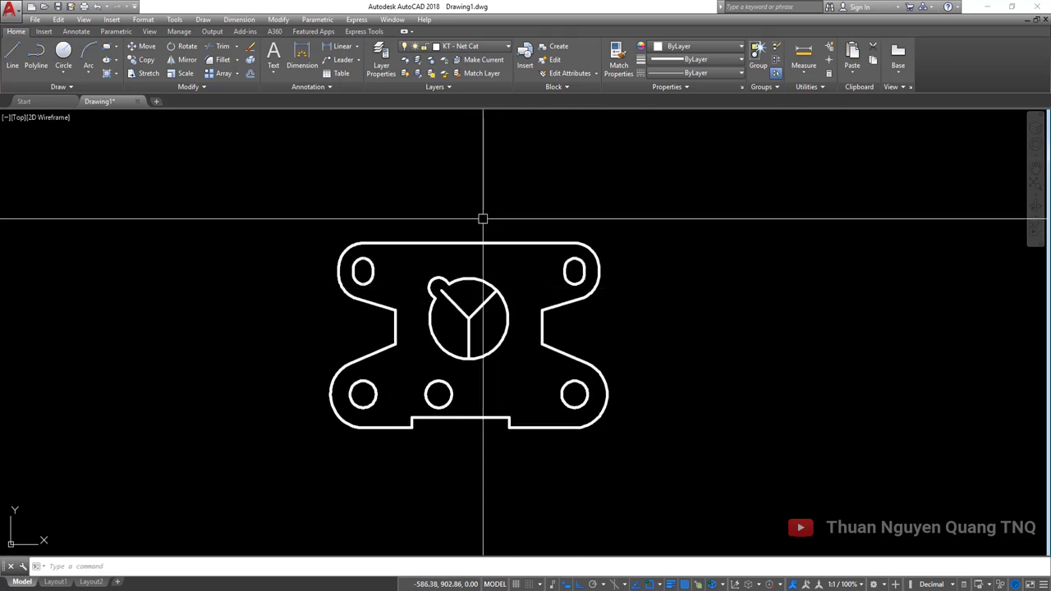
pyautogui.click(470, 80)
# Draw a vertical polyline centerline from the R24 circle centre and move it up over the part.
pyautogui.write('pl')
pyautogui.press('Return')
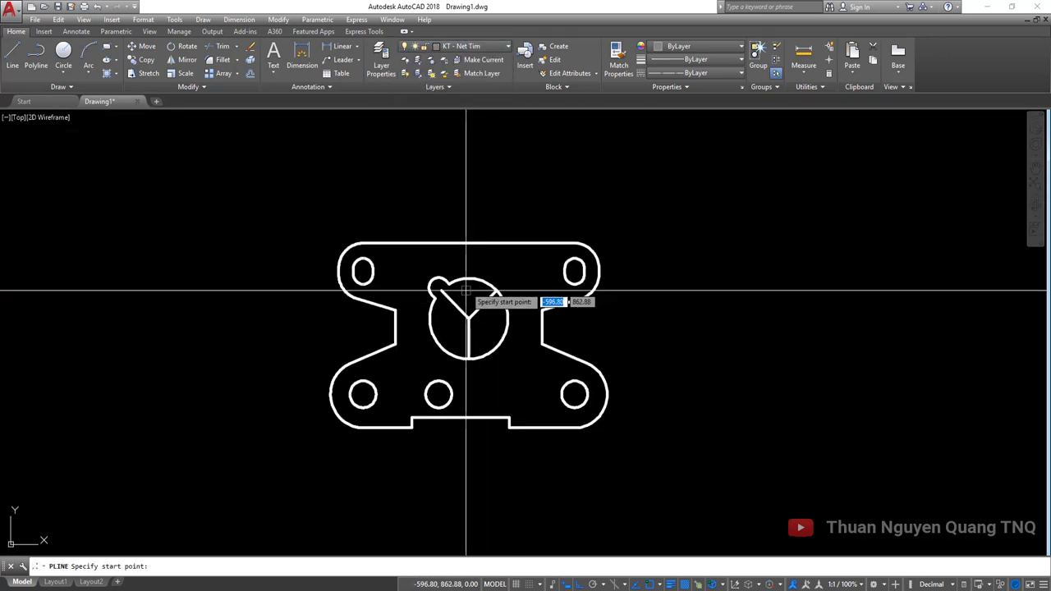
pyautogui.click(468, 319)
pyautogui.scroll(-2, 456, 480)
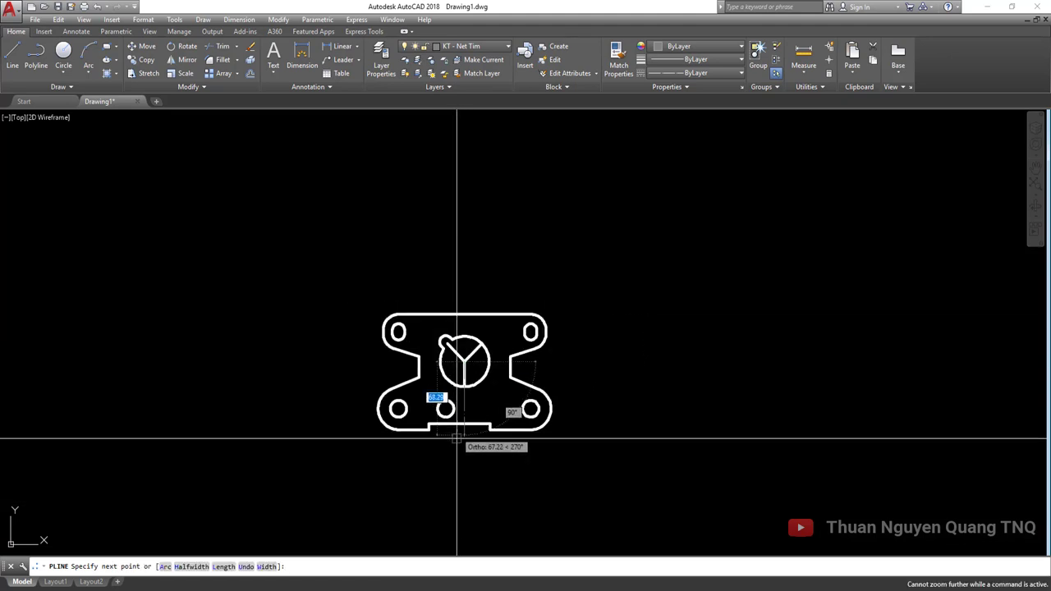
pyautogui.click(442, 474)
pyautogui.press('Return')
pyautogui.moveTo(535, 399); pyautogui.dragTo(446, 427)
pyautogui.press('m')
pyautogui.press('Return')
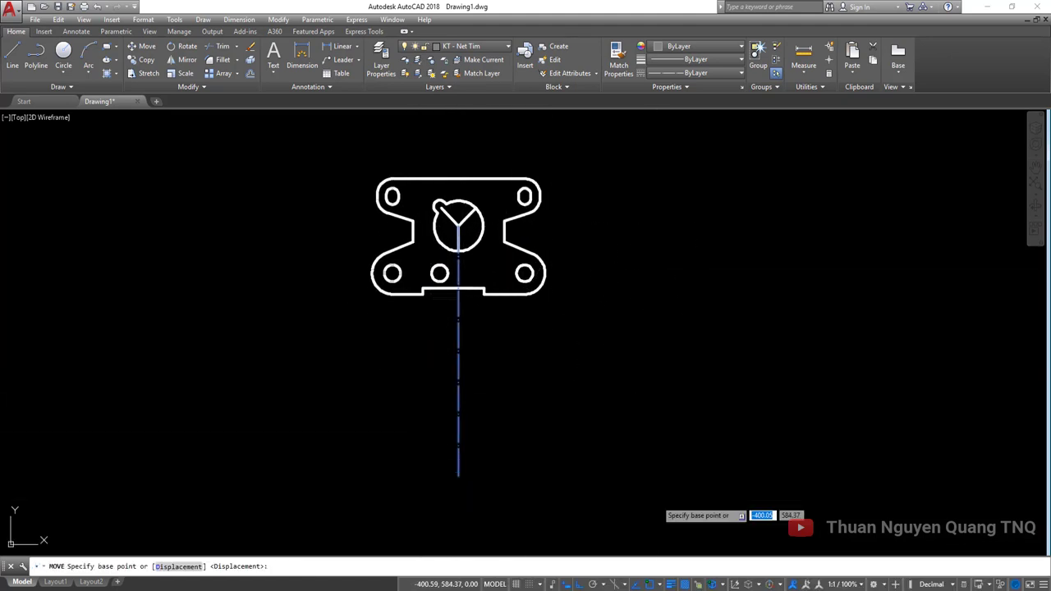
pyautogui.click(654, 500)
pyautogui.click(653, 411)
pyautogui.scroll(2, 497, 220)
# Draw a horizontal polyline centerline from the circle centre and shift it to span the part.
pyautogui.write('pl')
pyautogui.press('Return')
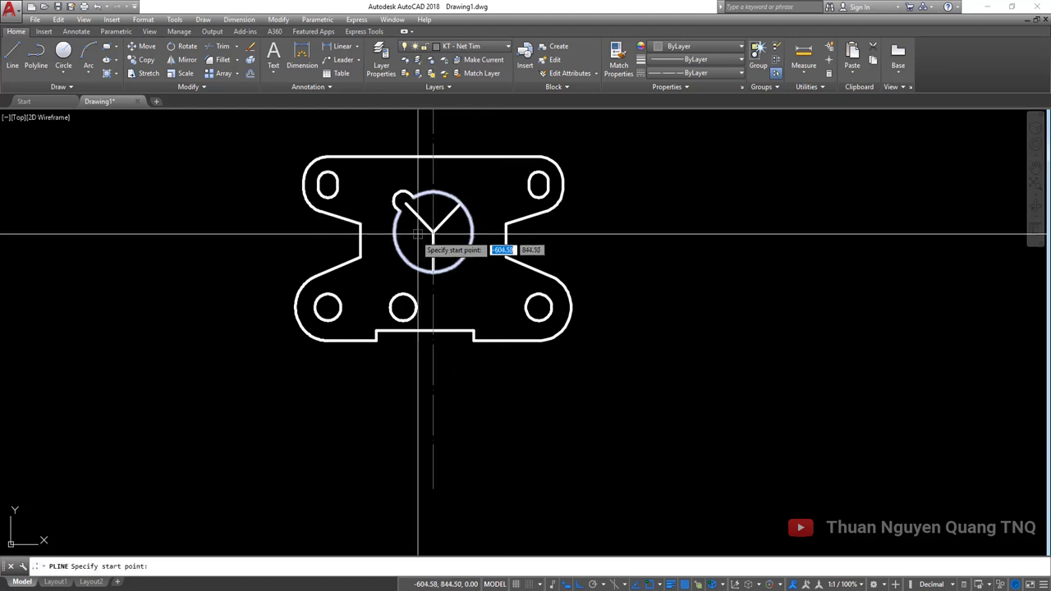
pyautogui.click(433, 233)
pyautogui.click(912, 229)
pyautogui.press('Return')
pyautogui.scroll(-2, 755, 207)
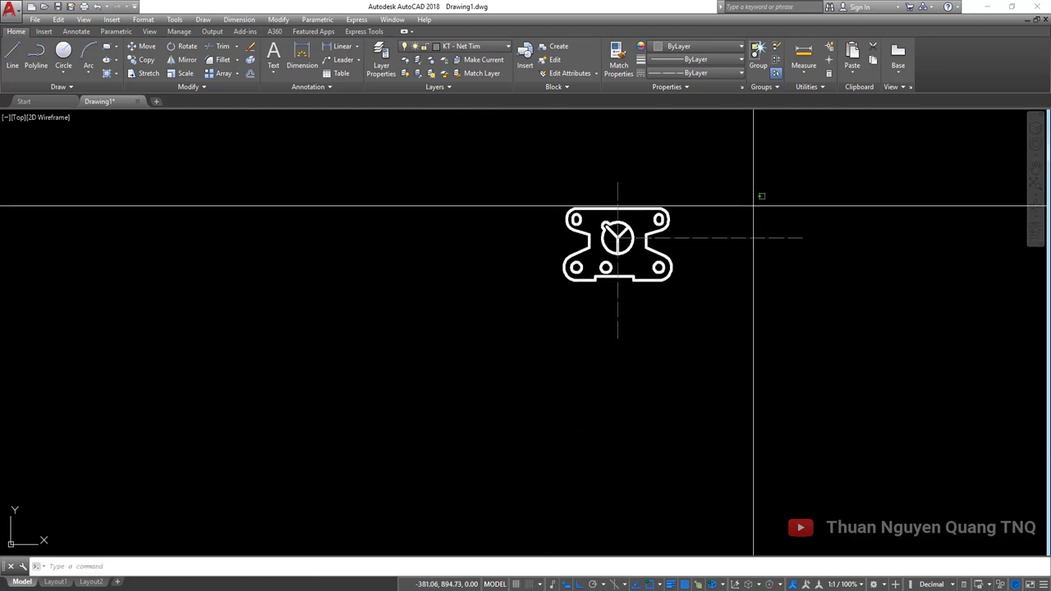
pyautogui.write('m')
pyautogui.press('Return')
pyautogui.click(884, 300)
pyautogui.click(812, 322)
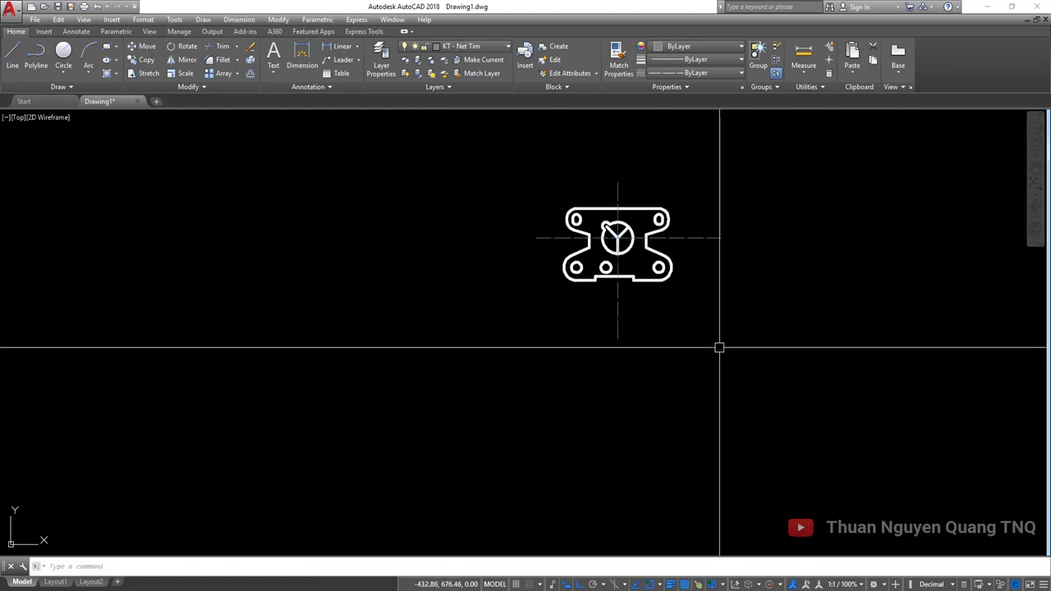
# Move the centerlines again so they cross exactly at the keyed circle's centre.
pyautogui.press('m')
pyautogui.press('Return')
pyautogui.click(757, 218)
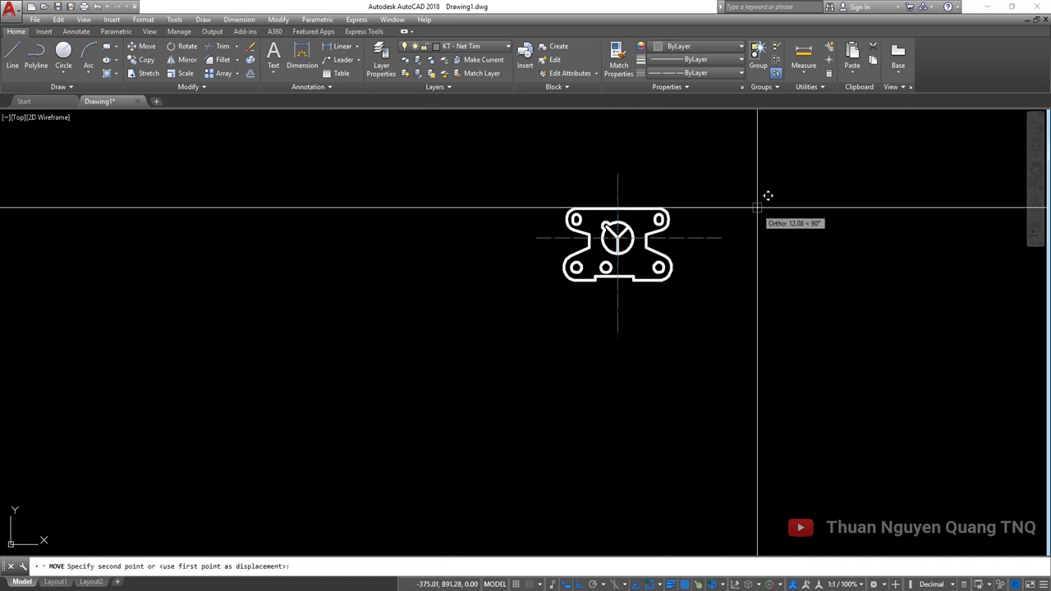
pyautogui.click(756, 206)
pyautogui.click(755, 206)
pyautogui.click(751, 255)
pyautogui.press('Return')
pyautogui.click(752, 256)
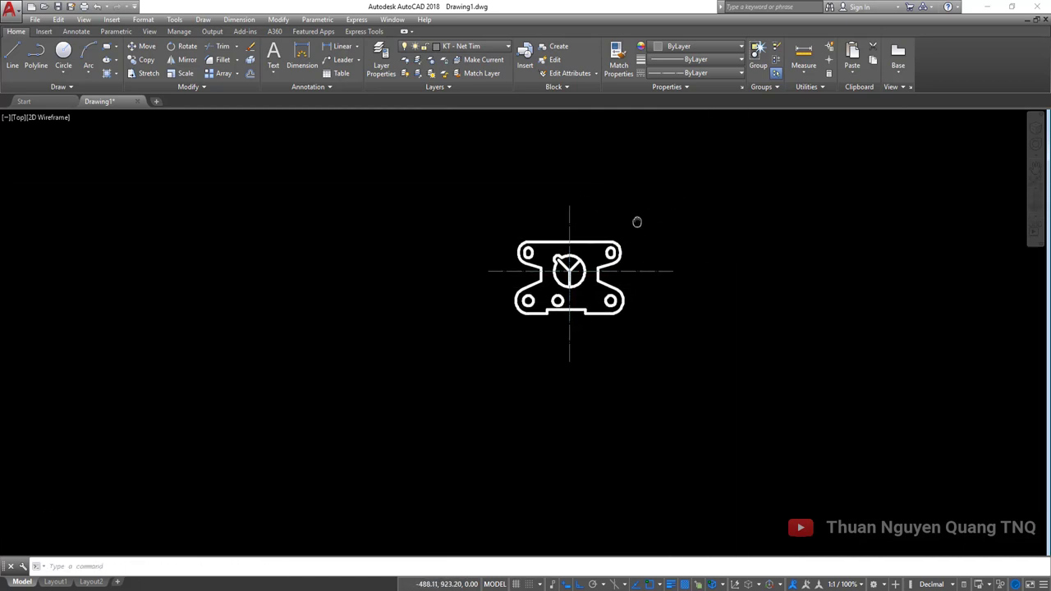
# Select both centerlines and bring up their properties with Ctrl+1.
pyautogui.scroll(2, 636, 223)
pyautogui.click(600, 304)
pyautogui.click(578, 178)
pyautogui.click(474, 222)
pyautogui.hotkey('ctrl', '1')
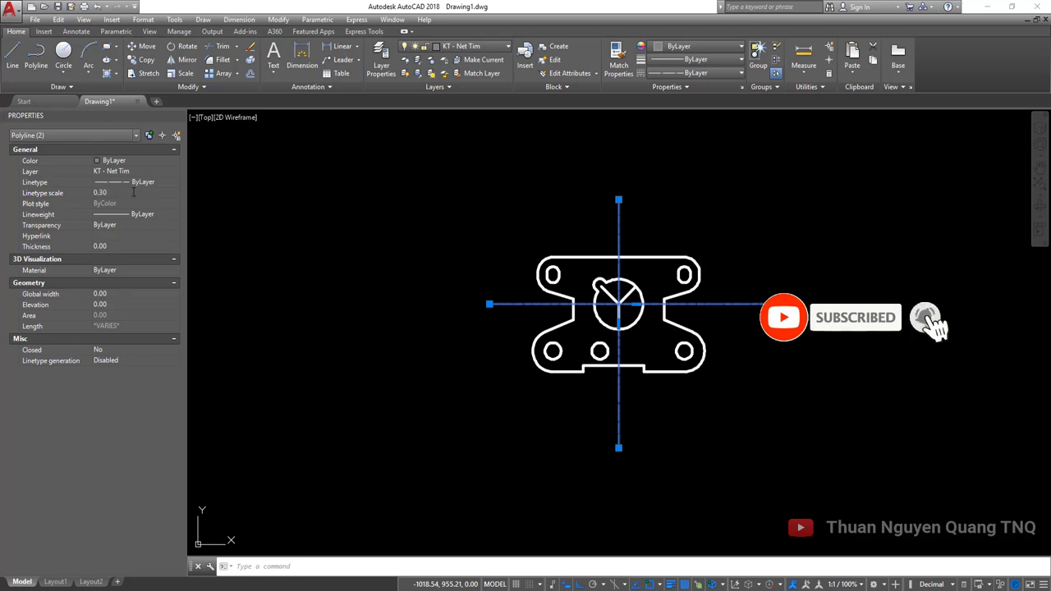
# Clear the selection, select the horizontal centerline alone, then deselect it.
pyautogui.press('Escape')
pyautogui.scroll(-1, 258, 265)
pyautogui.click(747, 336)
pyautogui.scroll(2, 687, 277)
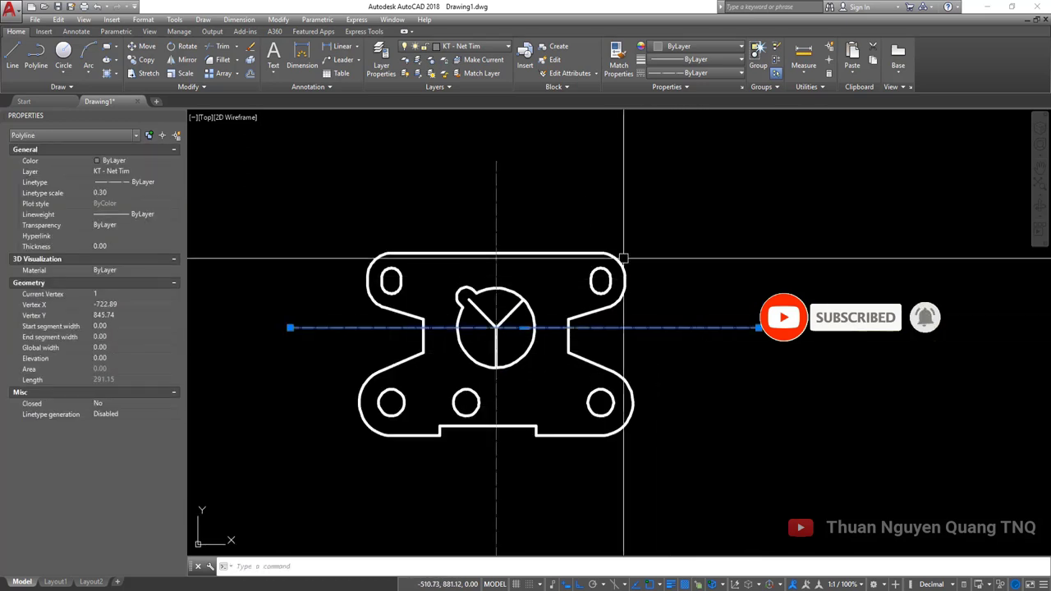
pyautogui.press('Escape')
# Close the Properties palette and reposition the drawing in view.
pyautogui.moveTo(624, 215); pyautogui.dragTo(621, 164, button='middle')
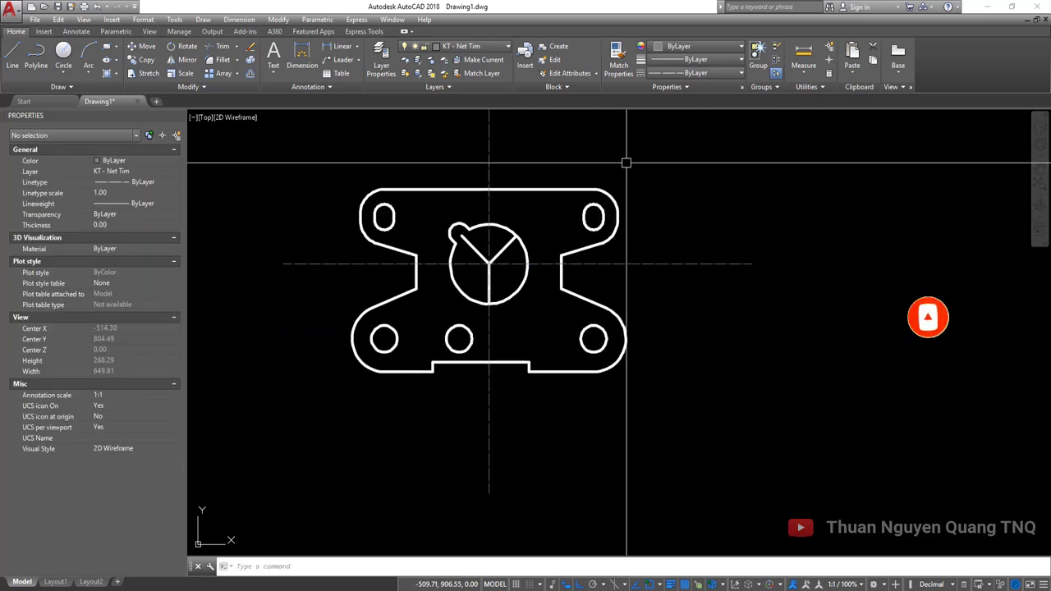
pyautogui.scroll(-1, 652, 272)
pyautogui.moveTo(652, 271)
pyautogui.mouseDown(button='middle')
pyautogui.moveTo(633, 275)
pyautogui.moveTo(644, 276)
pyautogui.mouseUp(button='middle')
pyautogui.scroll(2, 594, 282)
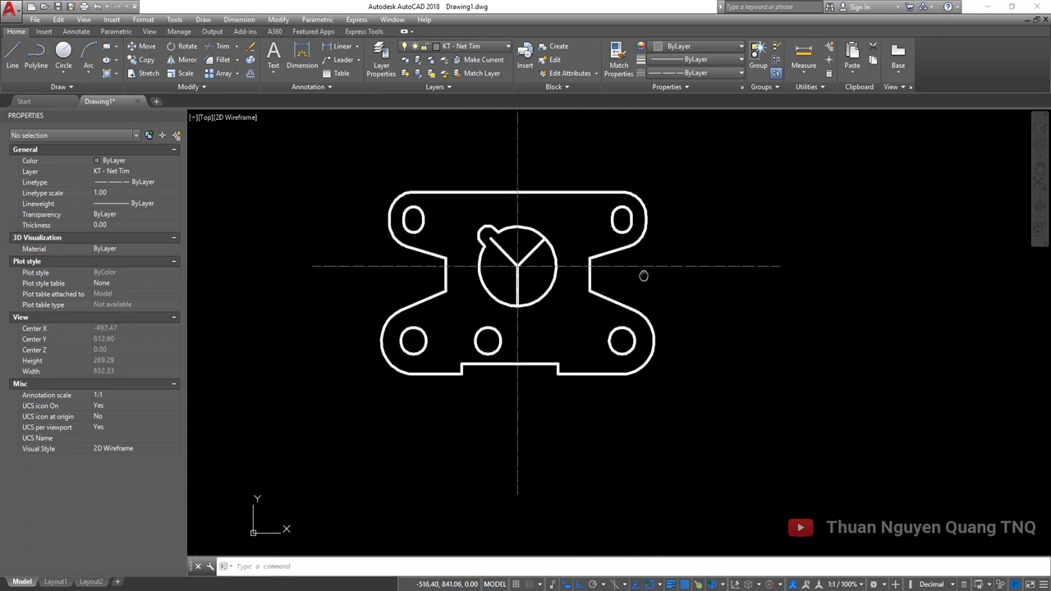
pyautogui.scroll(1, 644, 276)
pyautogui.scroll(-1, 646, 263)
pyautogui.scroll(1, 242, 130)
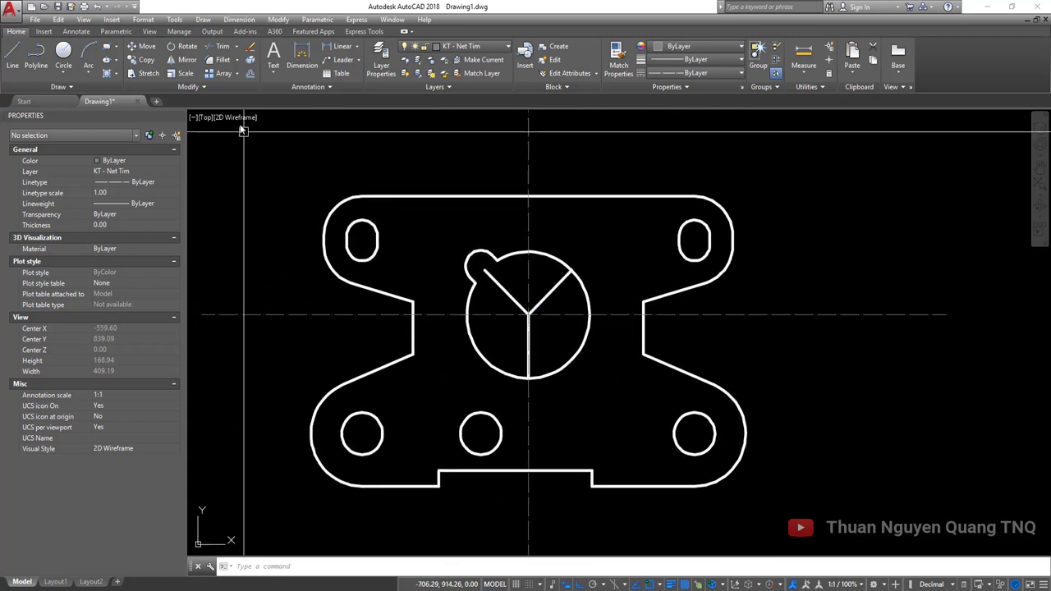
pyautogui.click(179, 116)
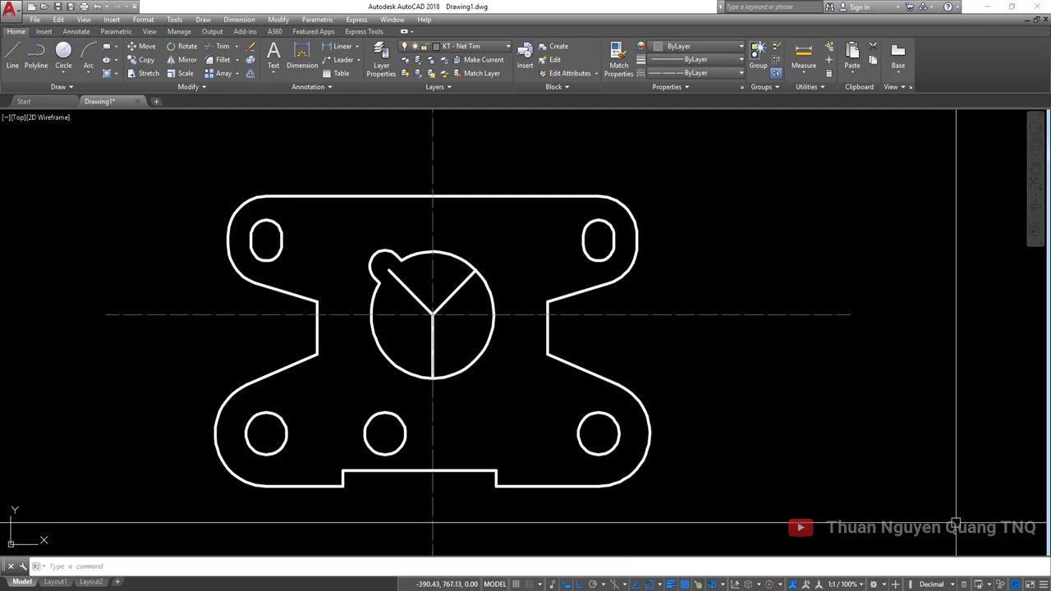
pyautogui.moveTo(956, 522); pyautogui.dragTo(995, 485, button='middle')
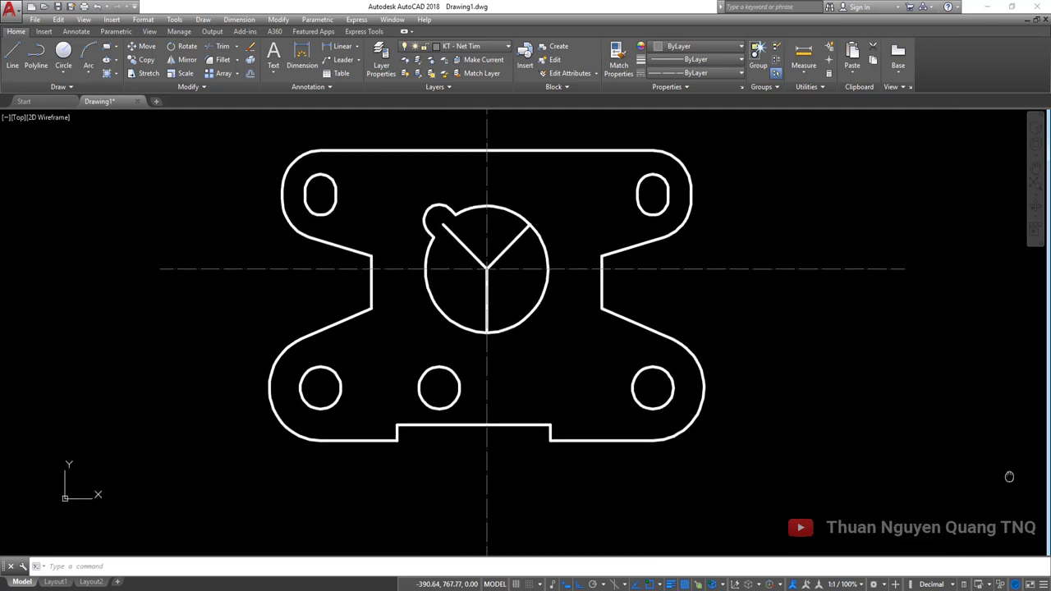